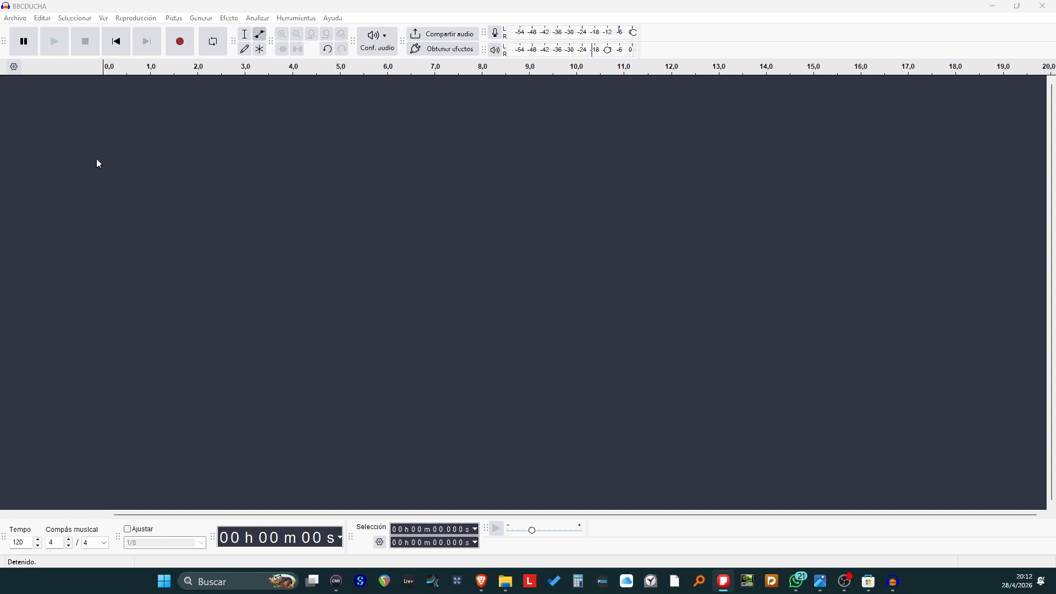
# - Record a test voice clip of about 5.6 seconds on a new audio track
pyautogui.click(181, 43)
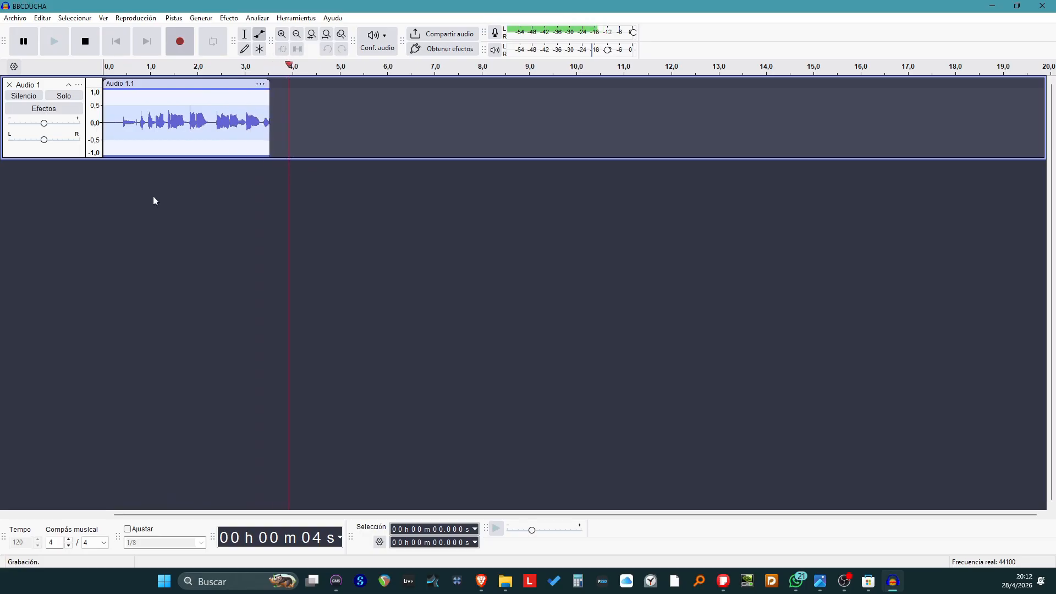
pyautogui.click(87, 48)
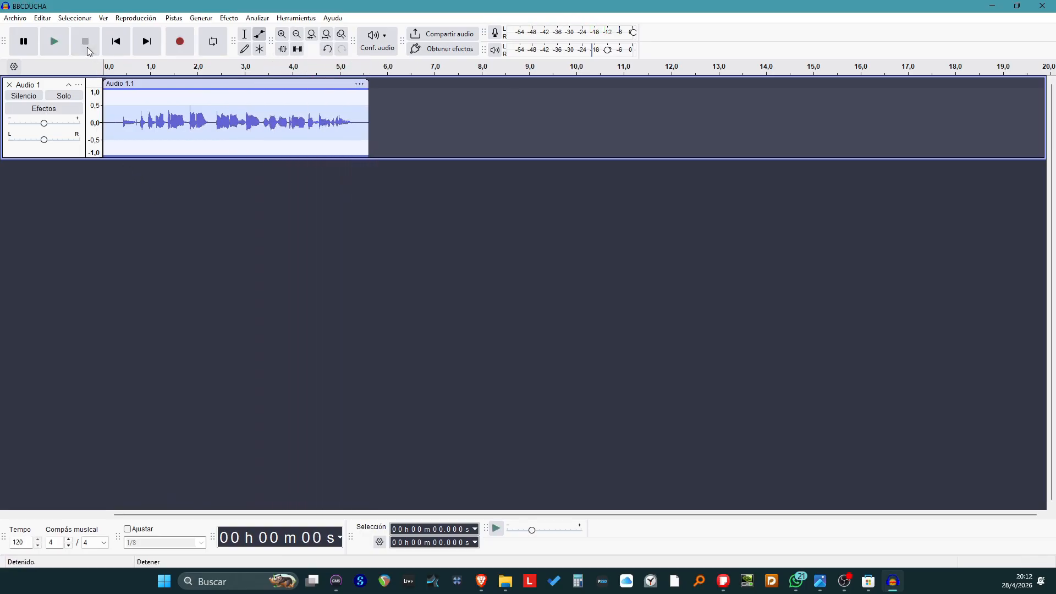
pyautogui.click(117, 70)
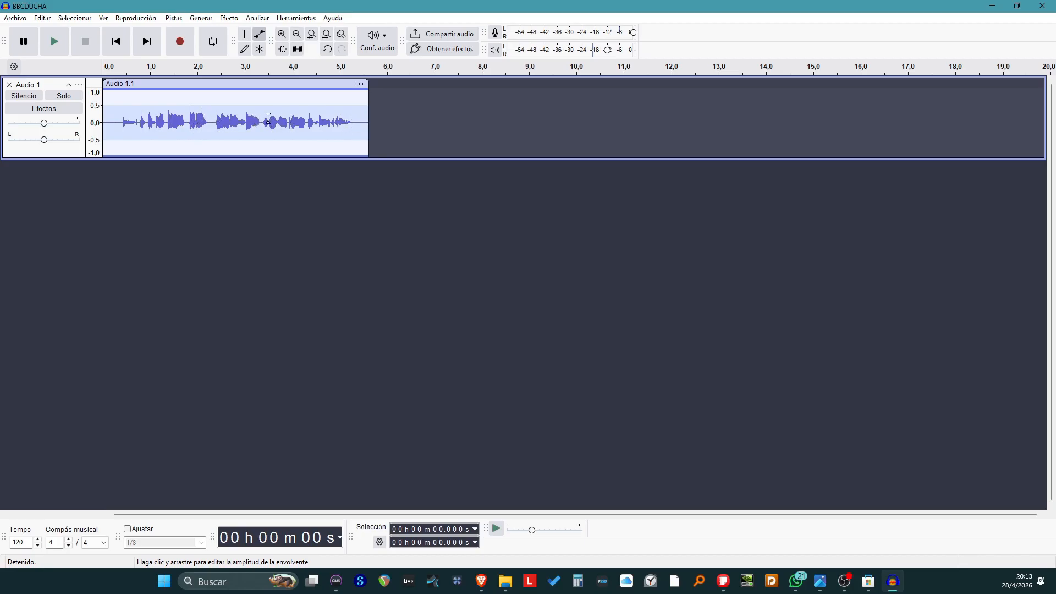
# - Lower and then raise the recorded clip's amplitude with one envelope control point at about 3 s
pyautogui.moveTo(246, 107); pyautogui.dragTo(247, 123)
pyautogui.press('Escape')
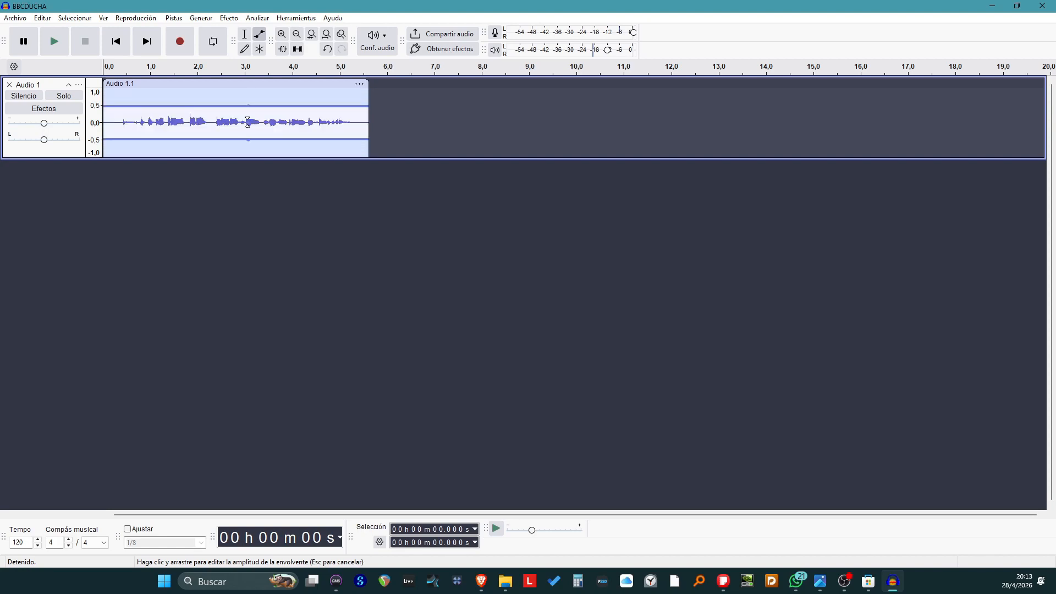
pyautogui.moveTo(248, 122); pyautogui.dragTo(252, 93)
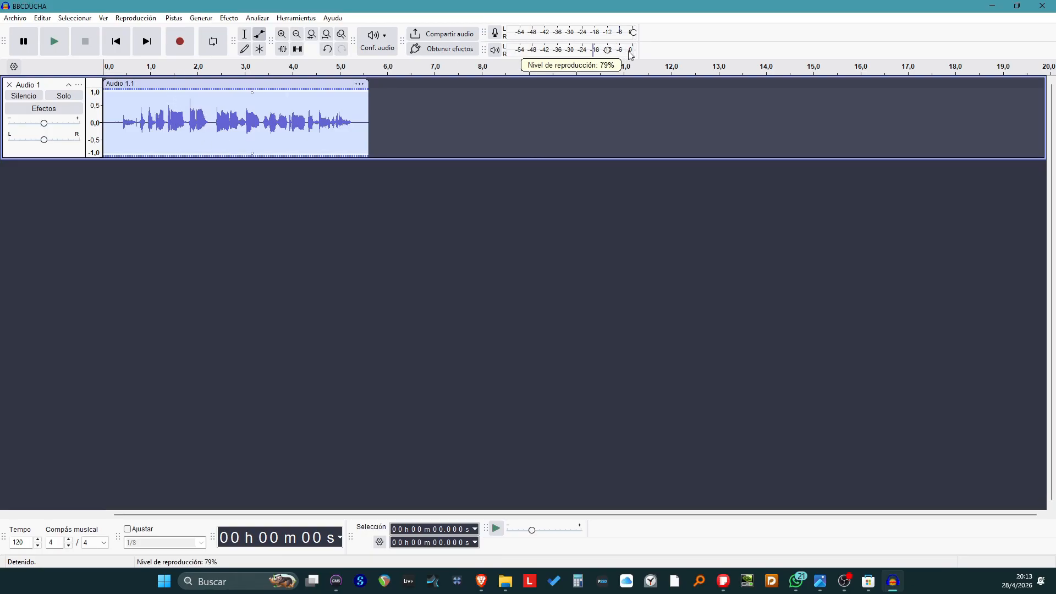
# - Play back the recording, raise the playback level to 100% and then lower it slightly
pyautogui.click(146, 69)
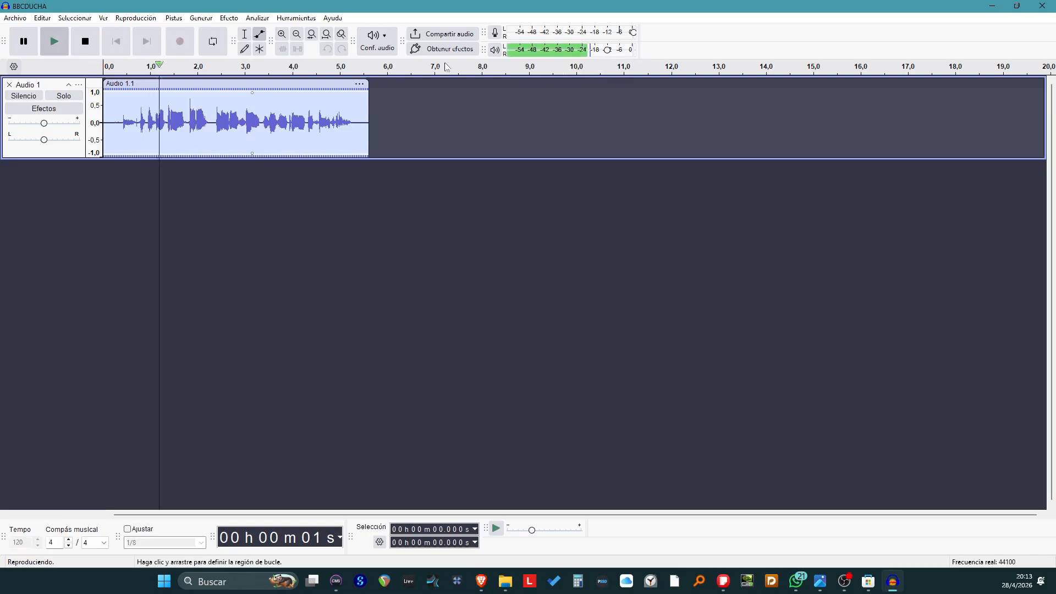
pyautogui.moveTo(608, 50); pyautogui.dragTo(654, 57)
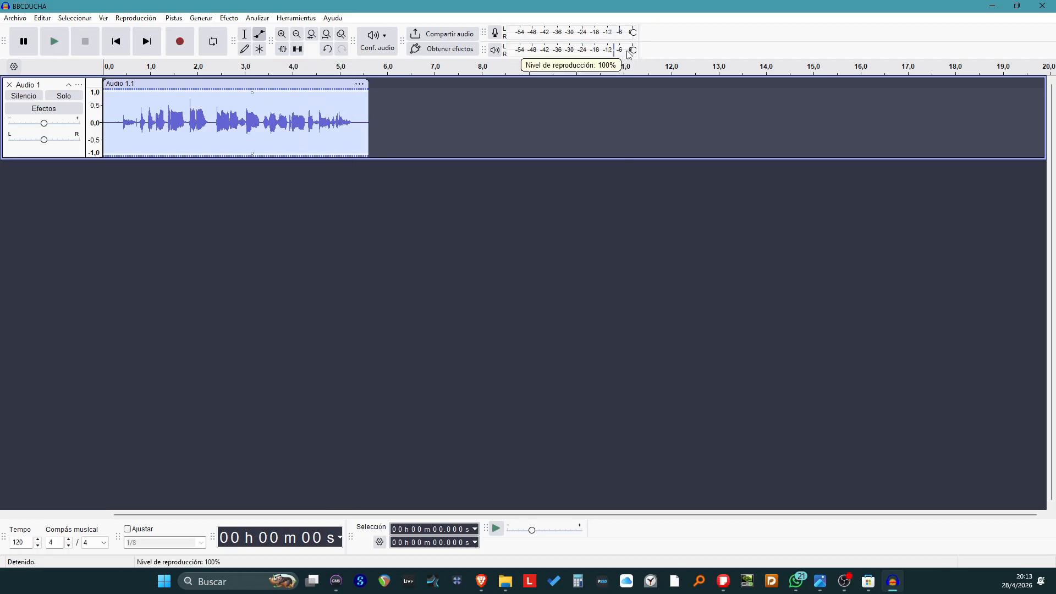
pyautogui.moveTo(634, 50); pyautogui.dragTo(619, 50)
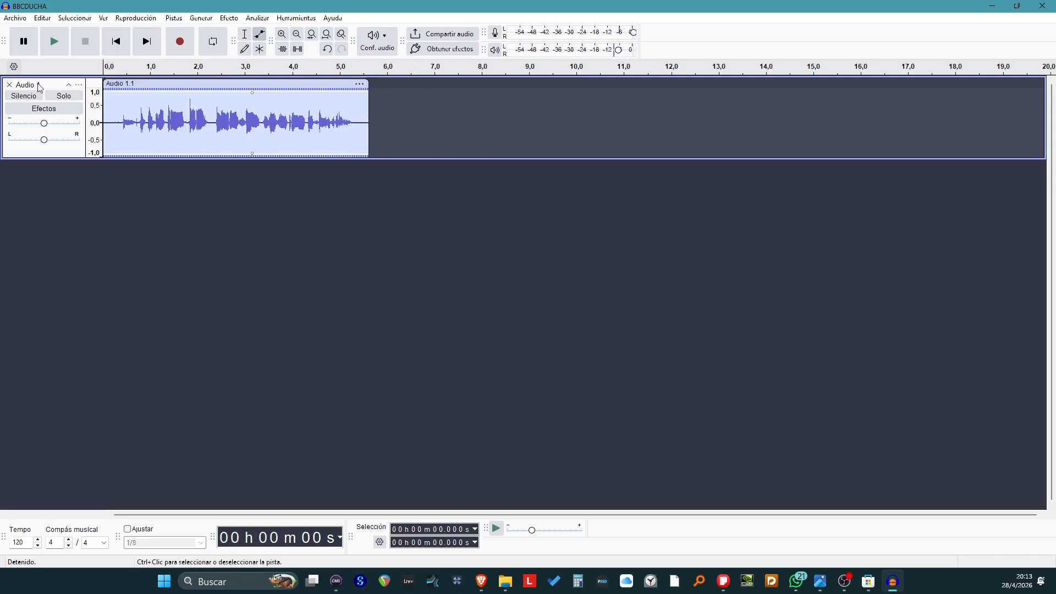
# - Rename the recorded audio track as VOCES
pyautogui.click(249, 85)
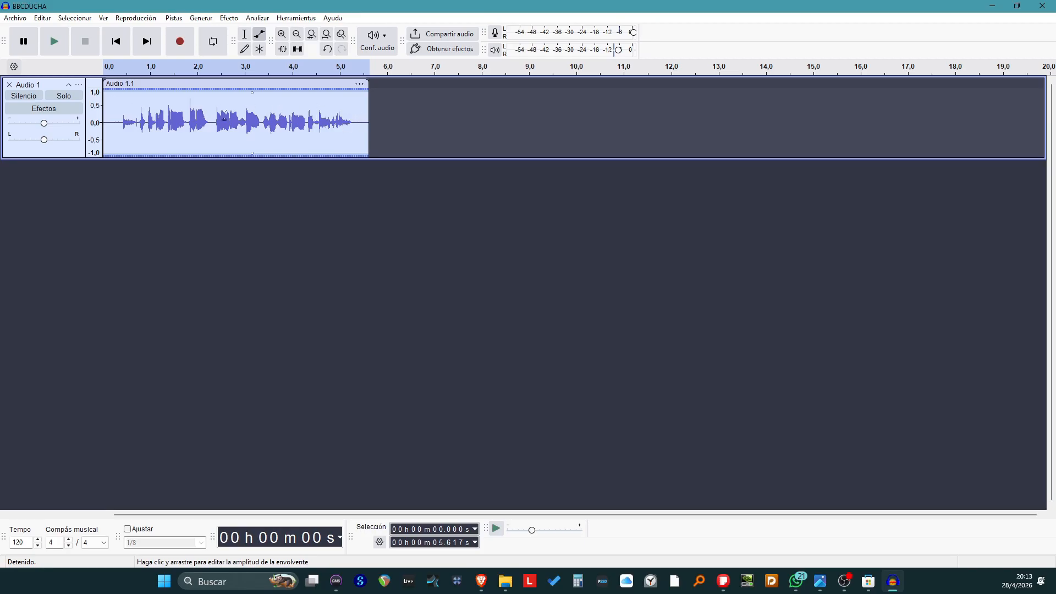
pyautogui.click(79, 84)
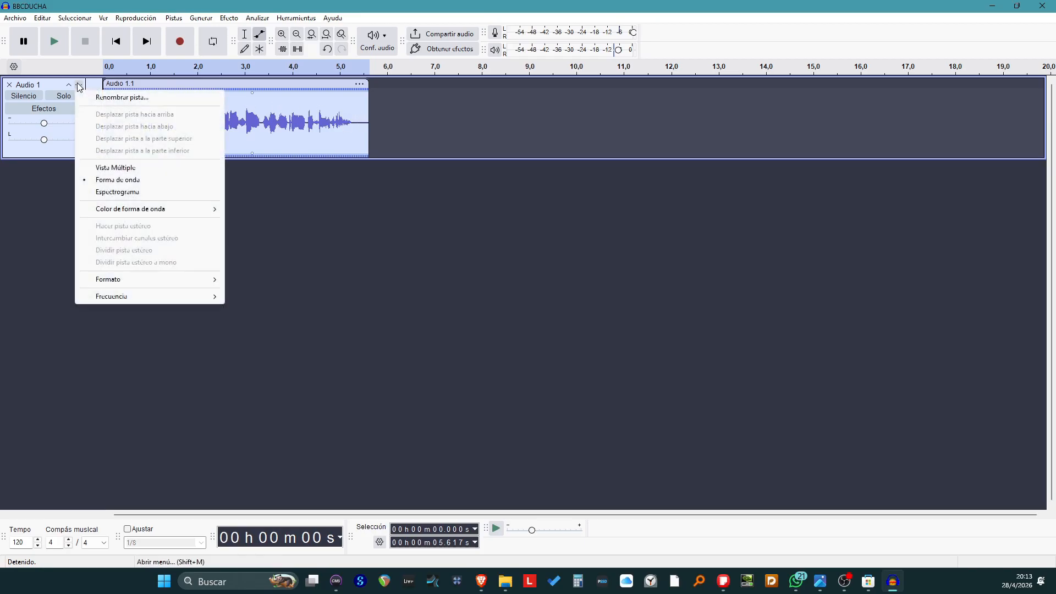
pyautogui.click(122, 98)
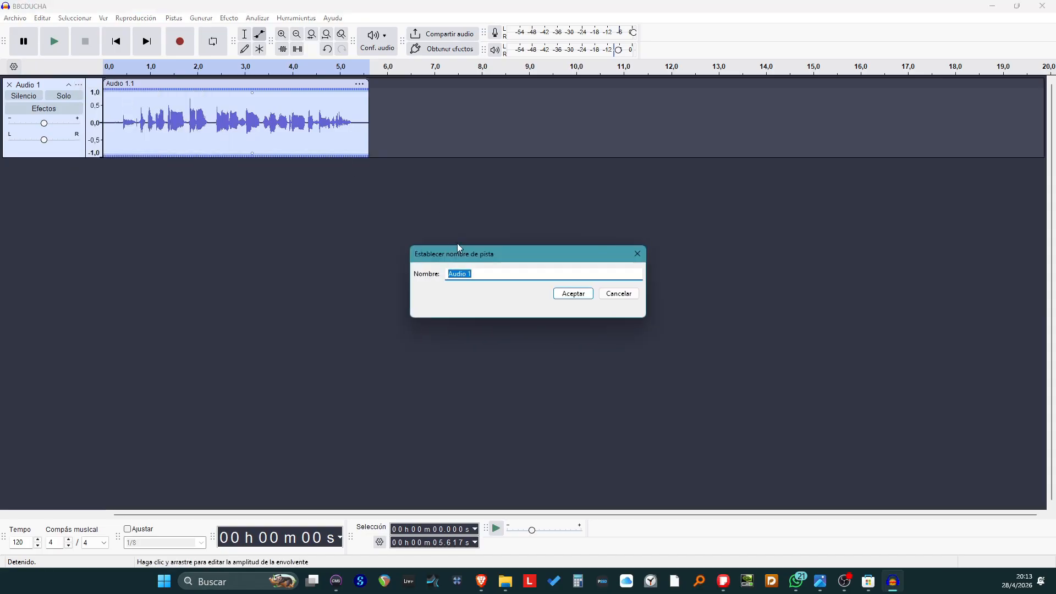
pyautogui.write('VOCES')
pyautogui.press('Return')
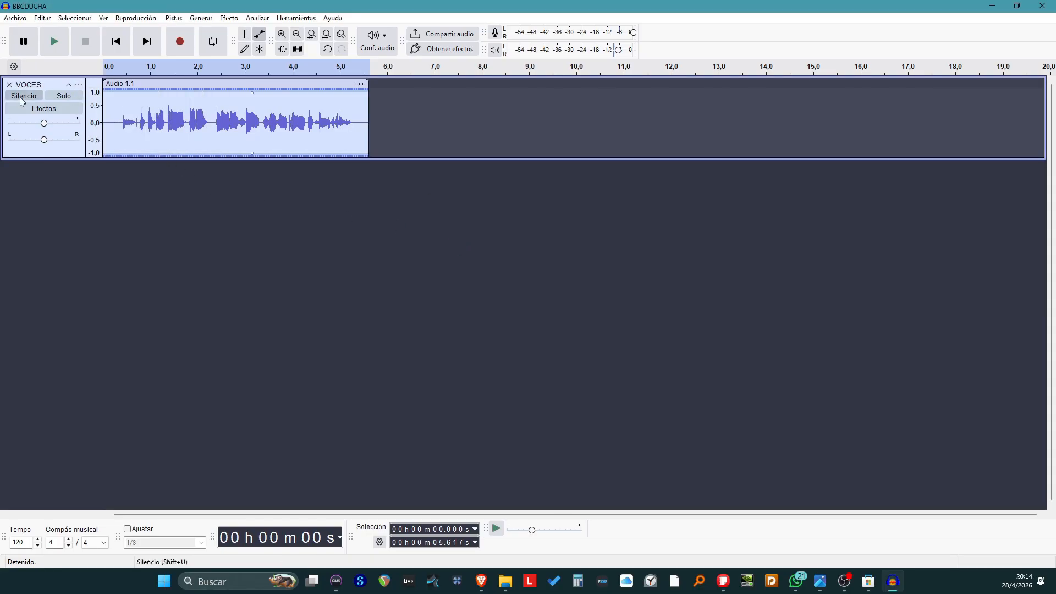
# - Delete the VOCES track and add a new empty mono track
pyautogui.click(9, 85)
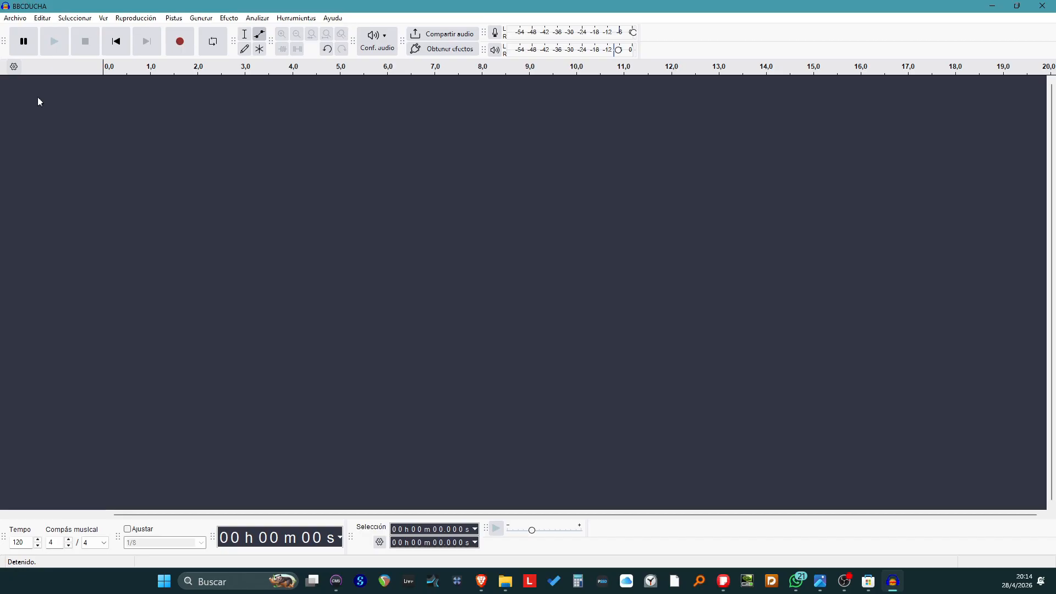
pyautogui.click(172, 19)
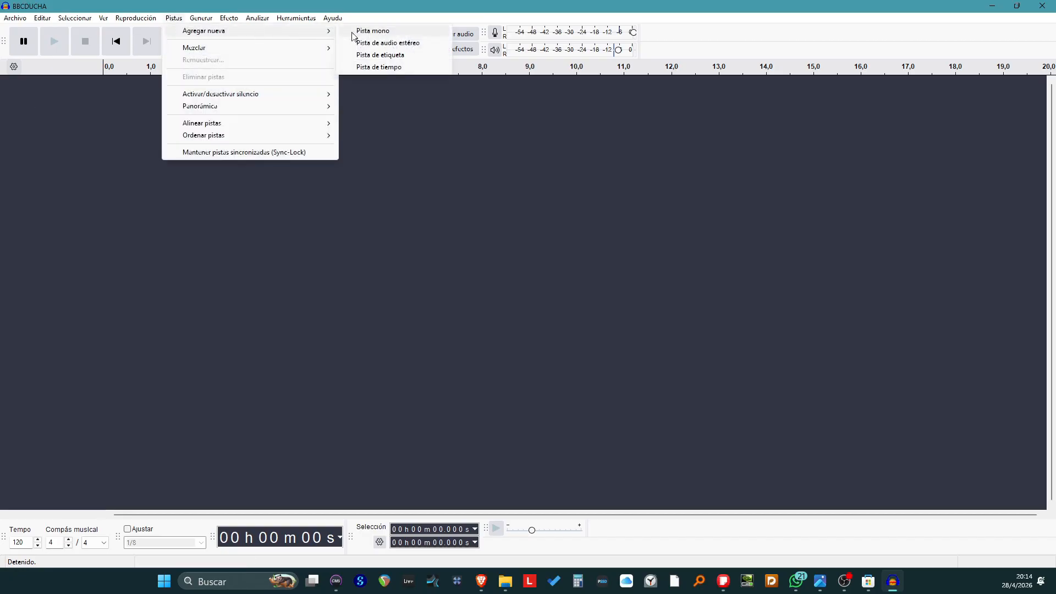
pyautogui.click(28, 110)
pyautogui.rightClick(31, 98)
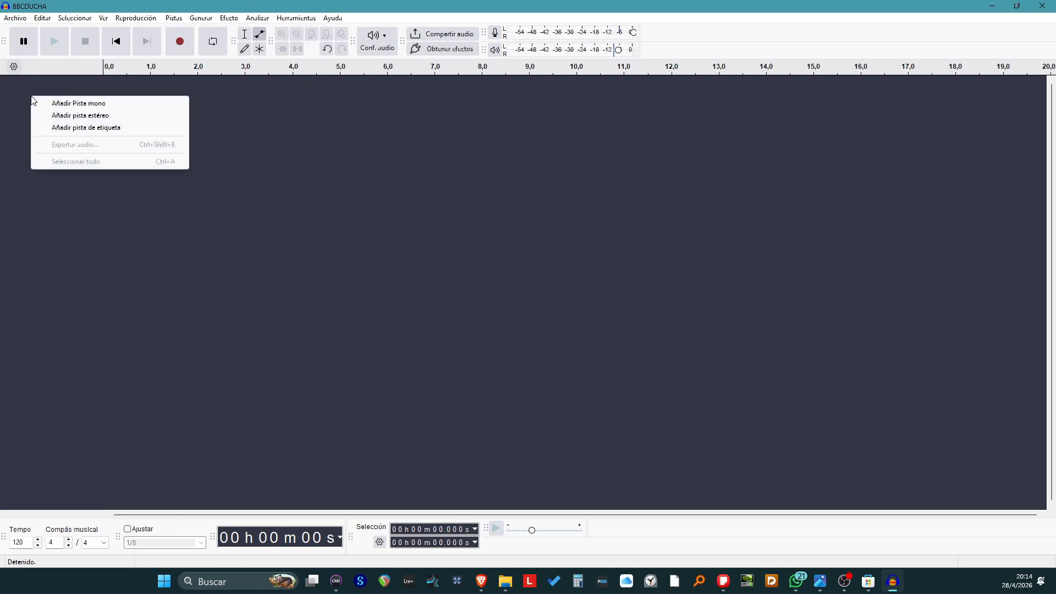
pyautogui.click(64, 105)
# - Rename the new mono track as NARRACIÓN
pyautogui.click(79, 85)
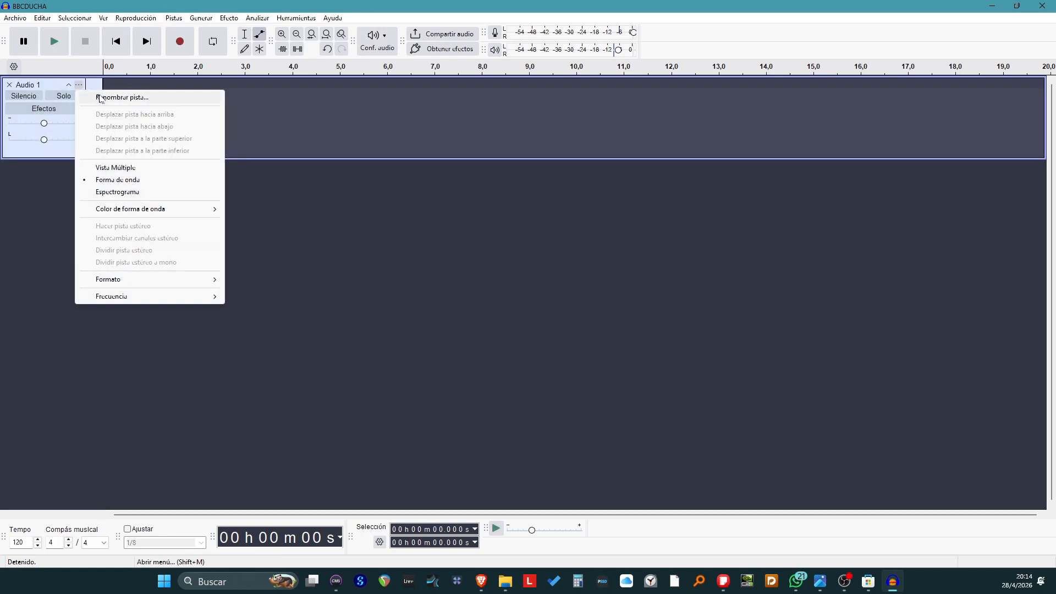
pyautogui.click(100, 98)
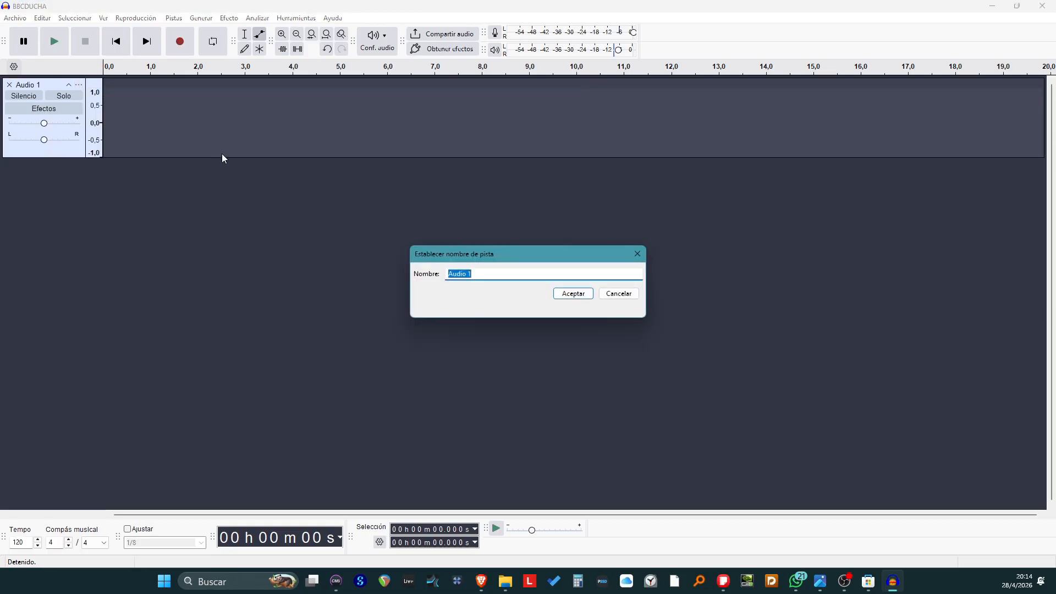
pyautogui.press('BackSpace')
pyautogui.write('NARRACIÓN')
pyautogui.press('Return')
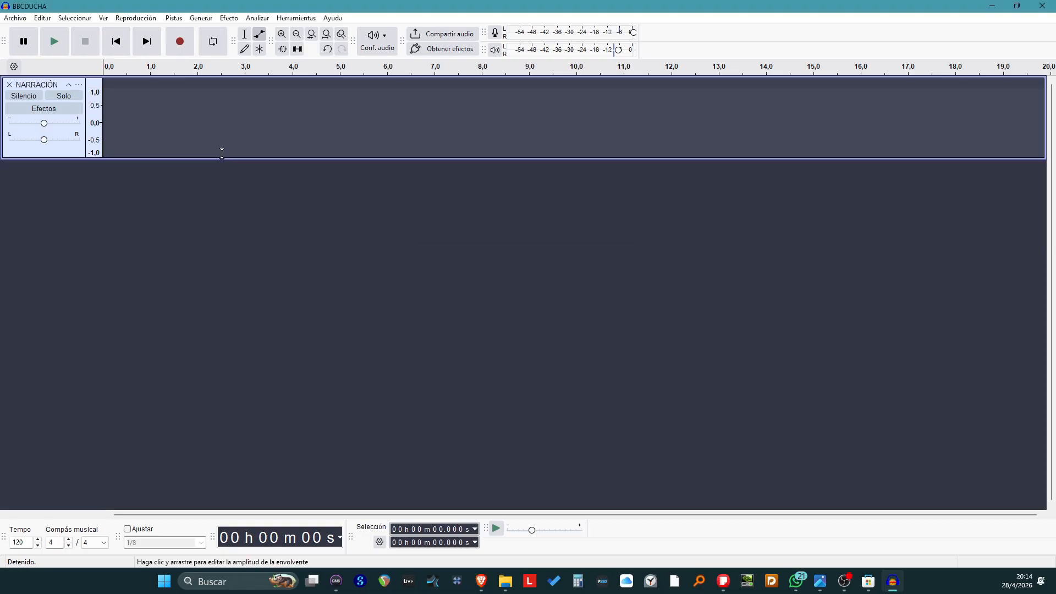
# - Record a test narration while lowering the recording level to 8% and raising it to 98%, and delete the track
pyautogui.click(189, 43)
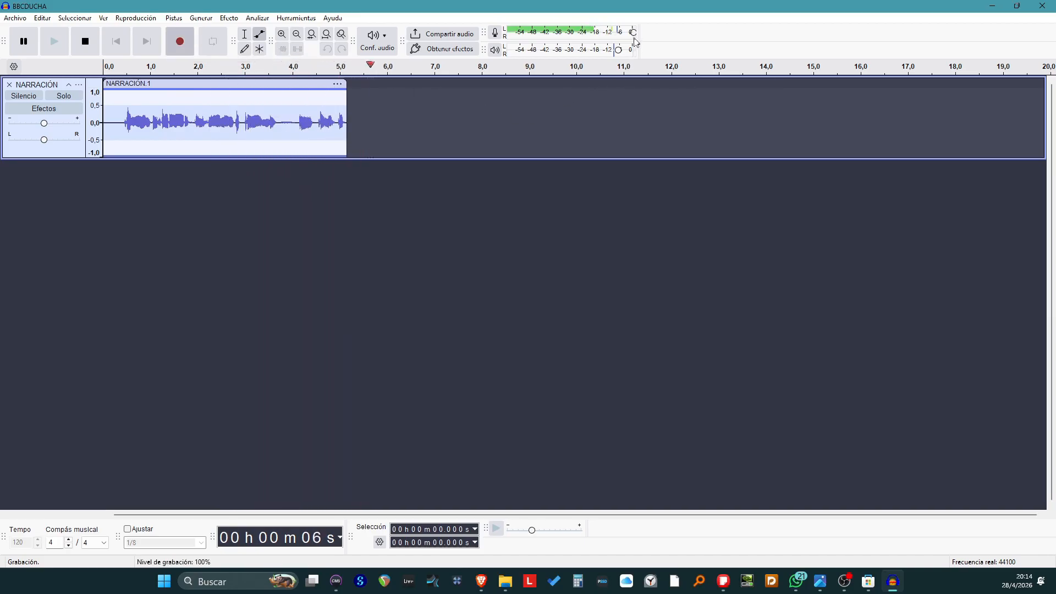
pyautogui.moveTo(634, 35); pyautogui.dragTo(521, 37)
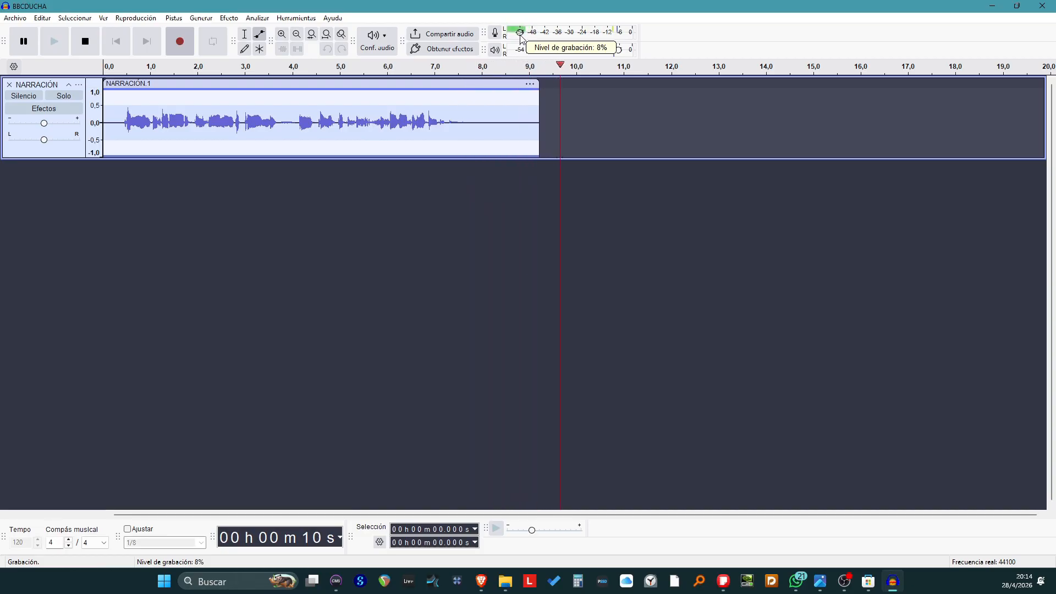
pyautogui.moveTo(521, 38); pyautogui.dragTo(633, 39)
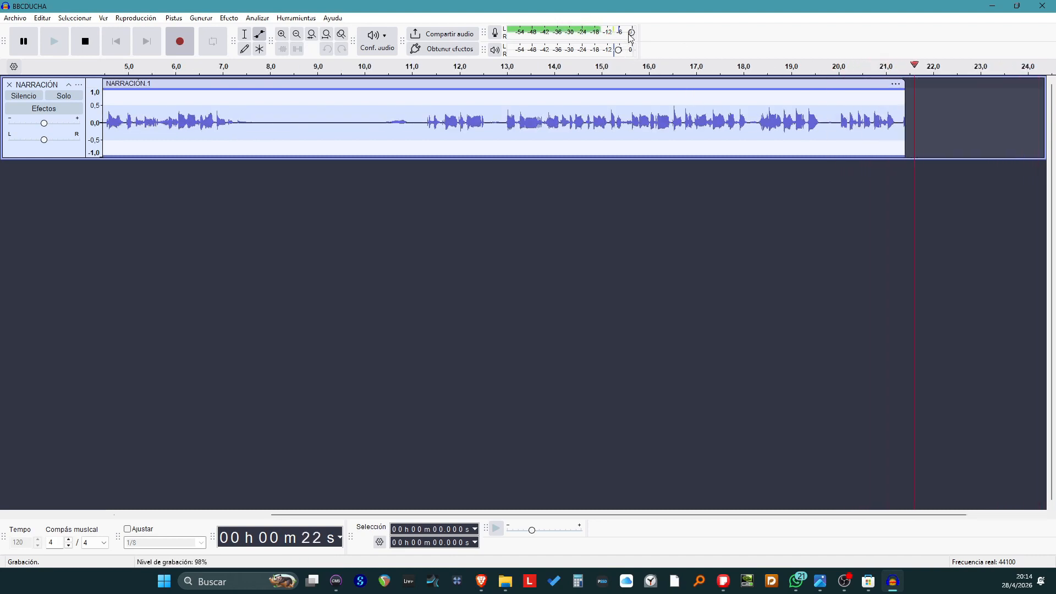
pyautogui.moveTo(620, 34)
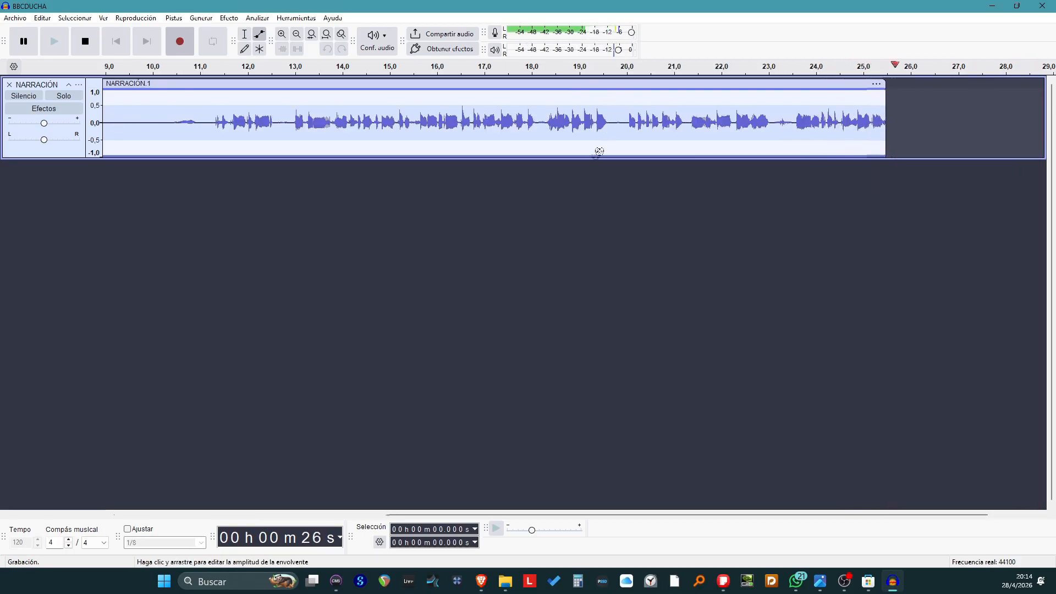
pyautogui.press('space')
pyautogui.hscroll(-10, 385, 156)
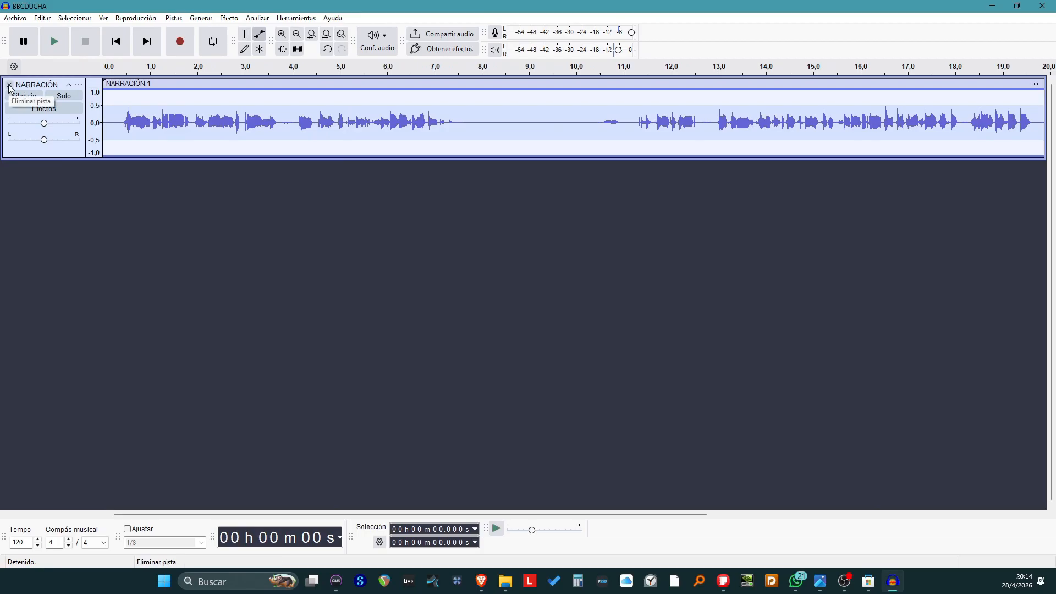
pyautogui.click(8, 85)
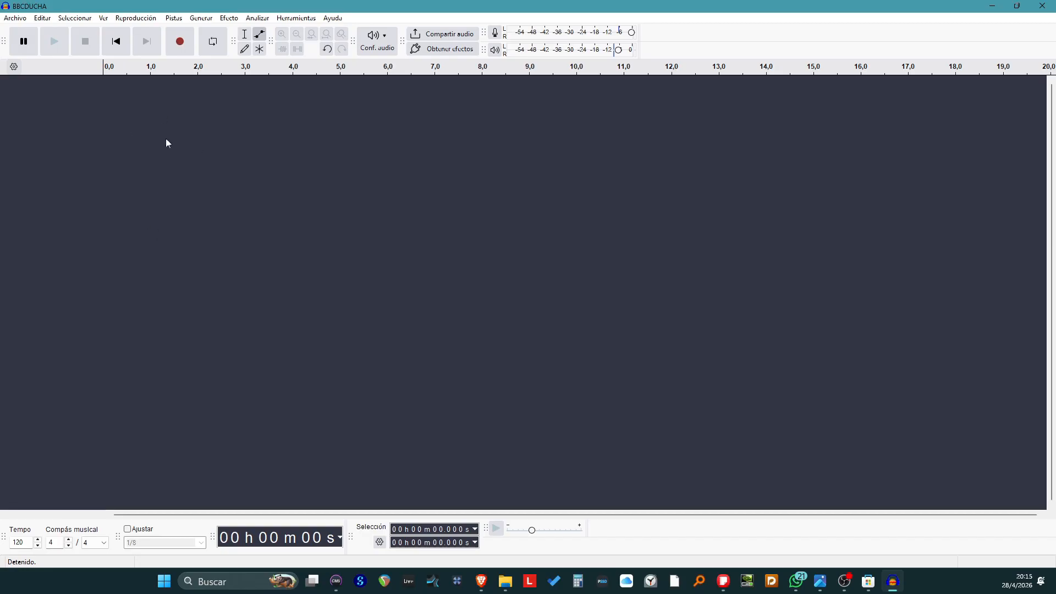
pyautogui.click(15, 19)
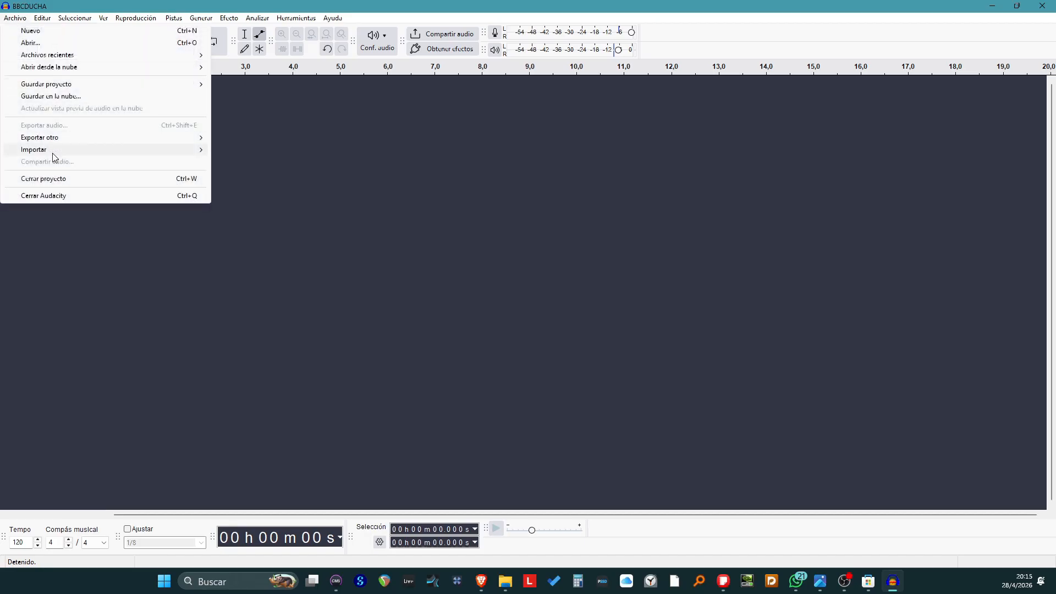
pyautogui.moveTo(68, 154)
pyautogui.click(242, 152)
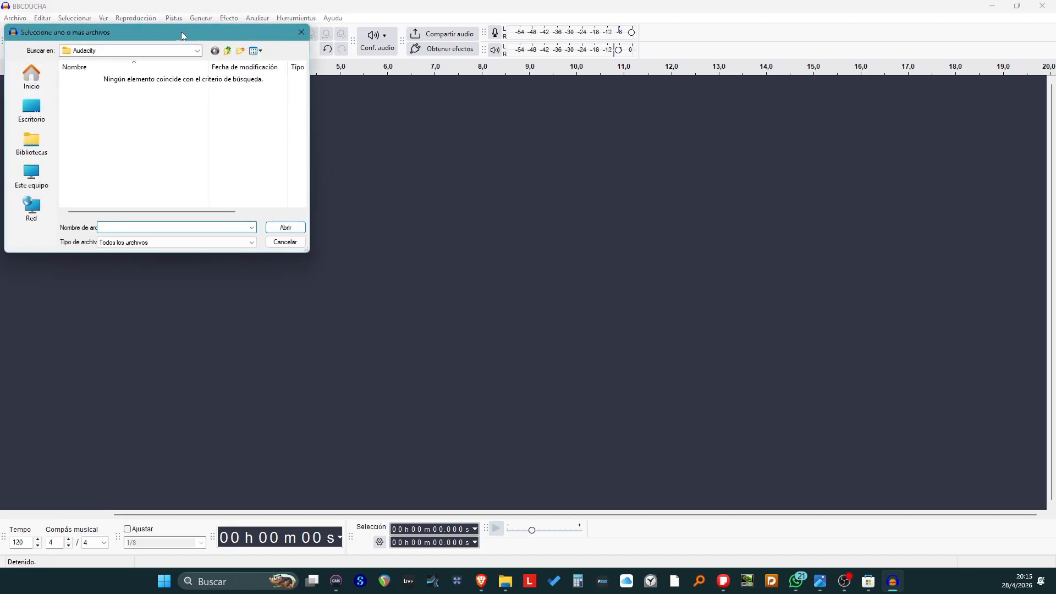
pyautogui.click(301, 32)
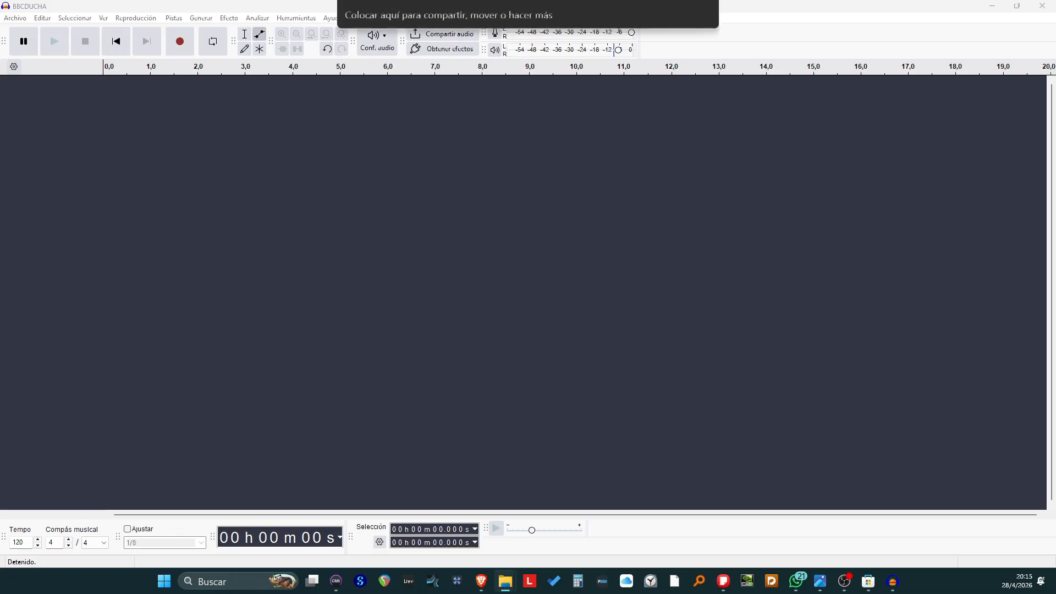
# - Import the audio file "Cuento-un-día-vertiginoso-Narración SIN EFECTOS DE AUDIO NI MÚSICA" from the file explorer and rename its track as NARRACIÓN
pyautogui.moveTo(273, 366); pyautogui.dragTo(270, 318)
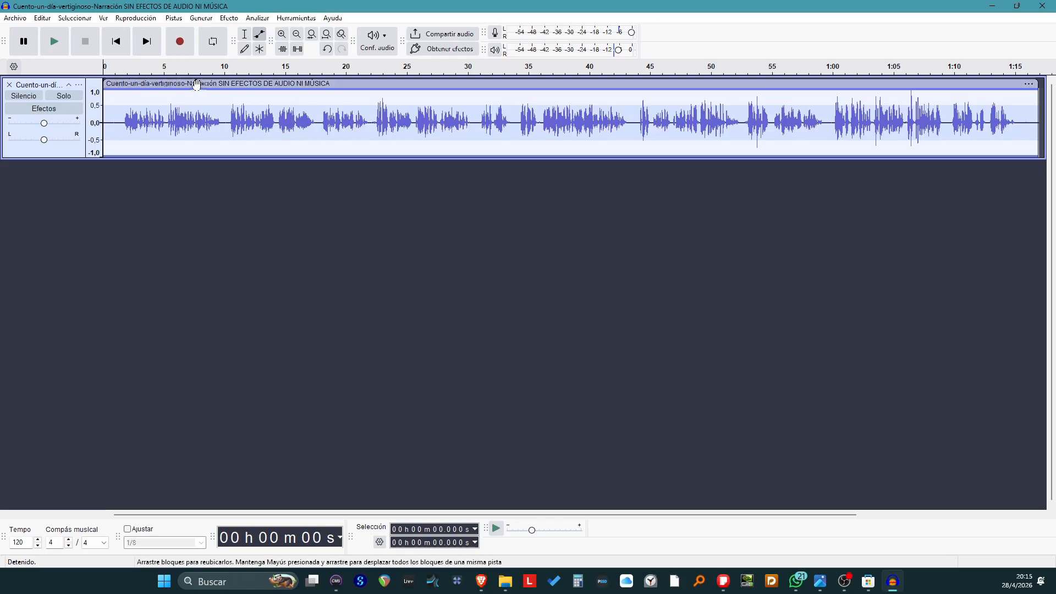
pyautogui.click(79, 85)
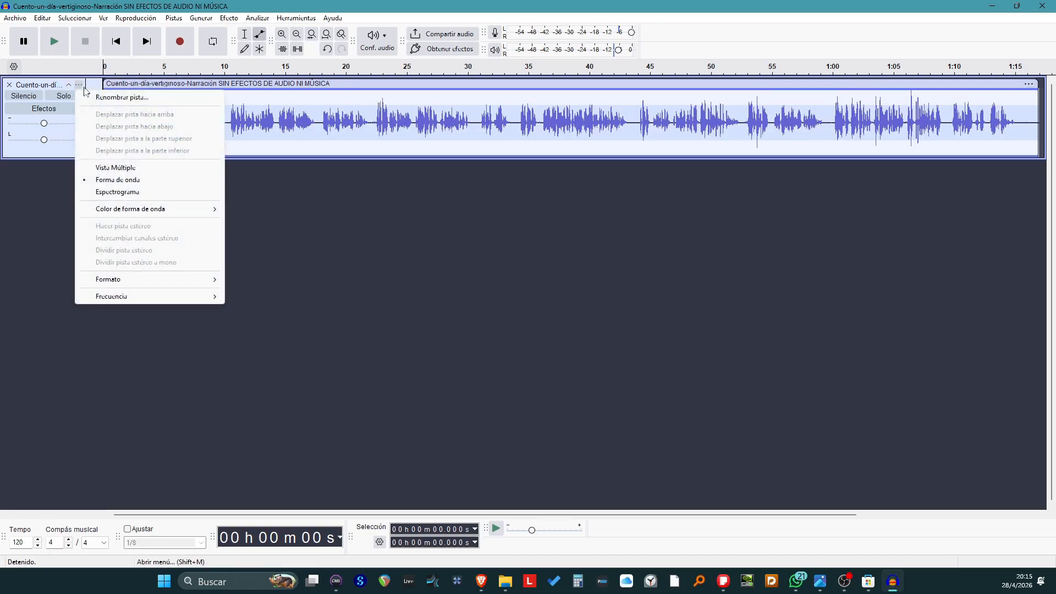
pyautogui.click(117, 98)
pyautogui.write('NARRACC')
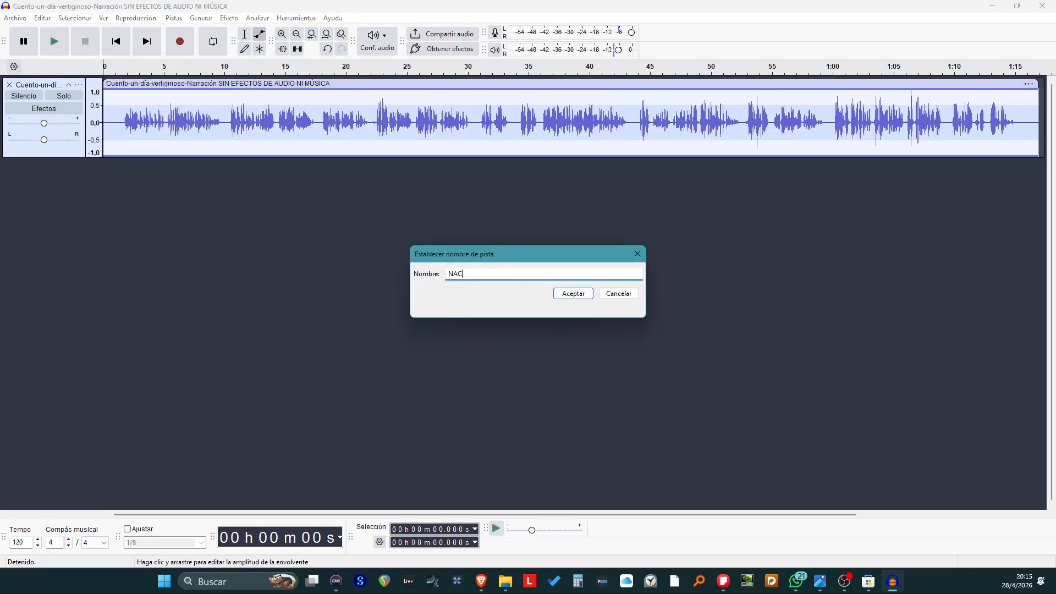
pyautogui.press('BackSpace')
pyautogui.write('IÓN')
pyautogui.press('Return')
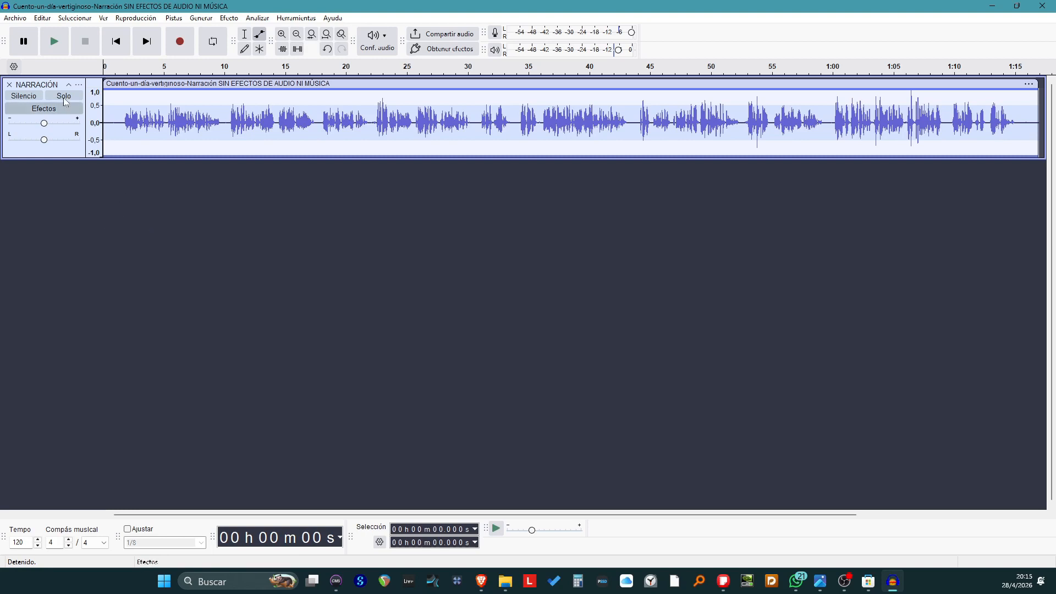
# - Play the opening of the imported narration and stop the playback
pyautogui.click(122, 69)
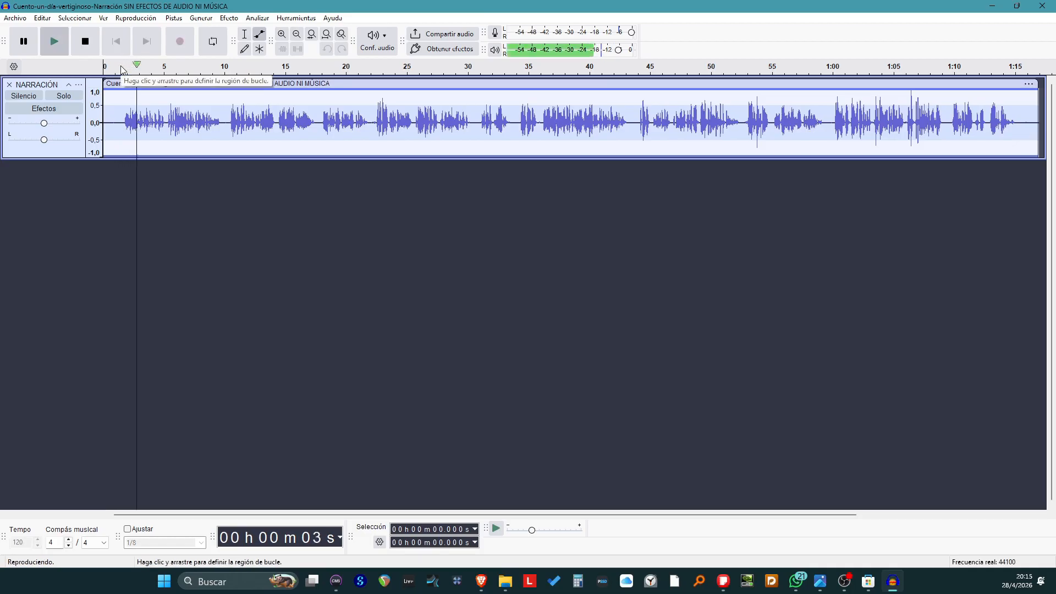
pyautogui.click(87, 46)
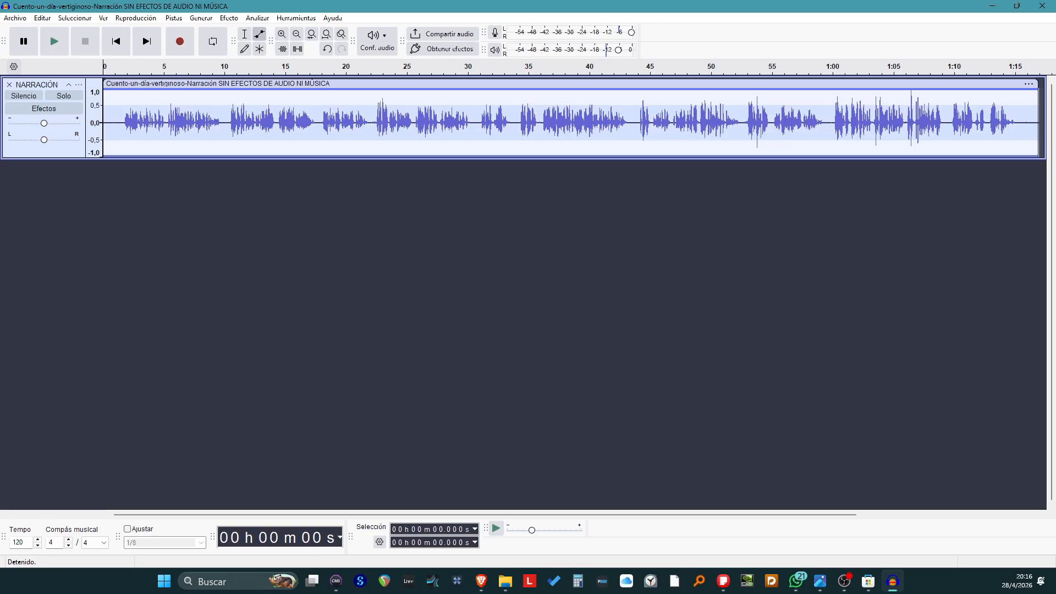
# - Add an empty stereo track below the NARRACIÓN track
pyautogui.rightClick(38, 188)
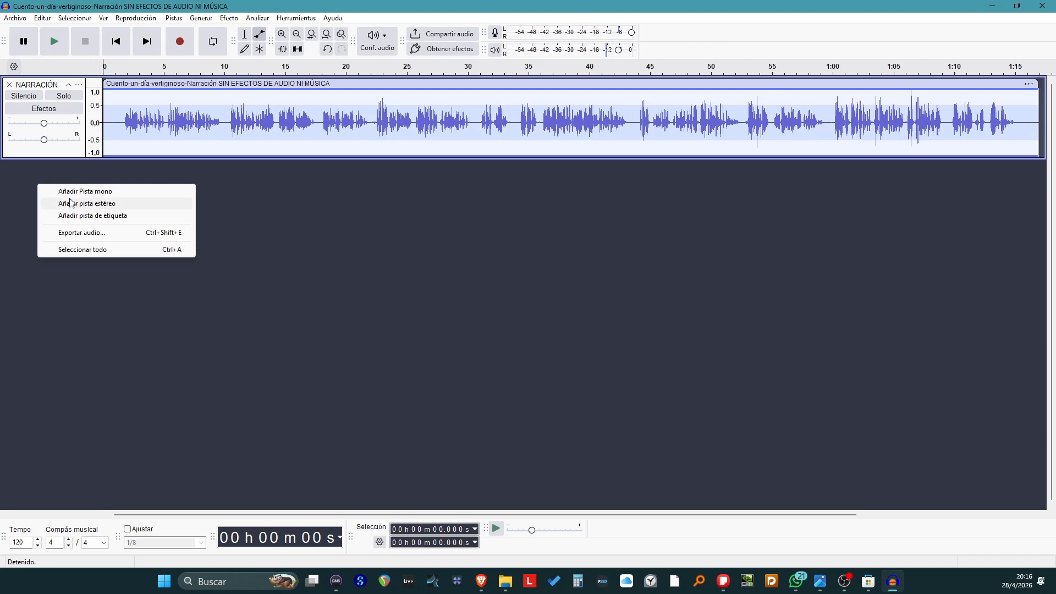
pyautogui.click(70, 204)
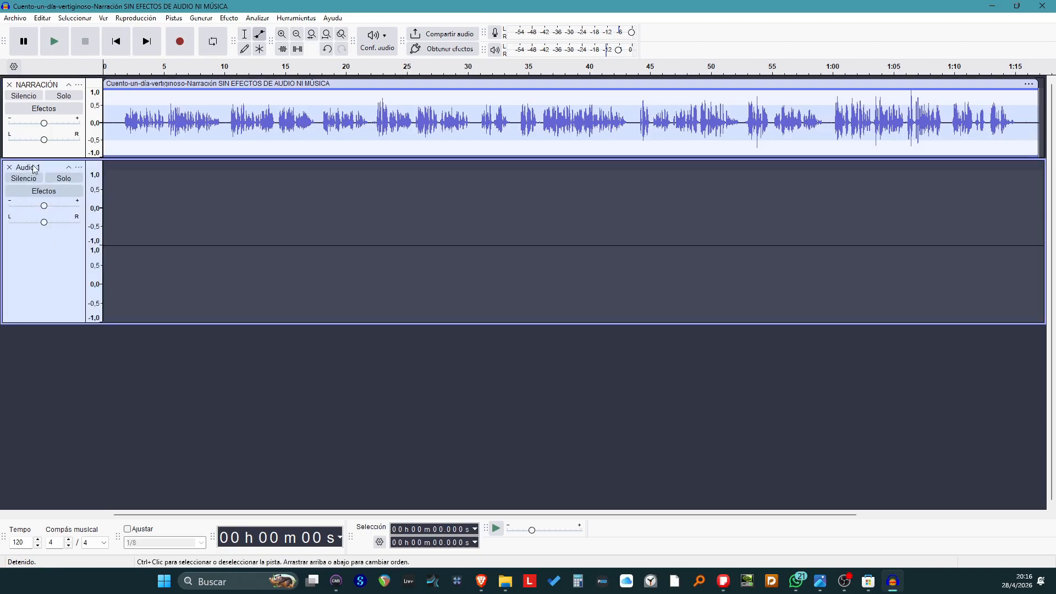
# - Rename the new stereo track below NARRACIÓN as FONDO1
pyautogui.click(80, 167)
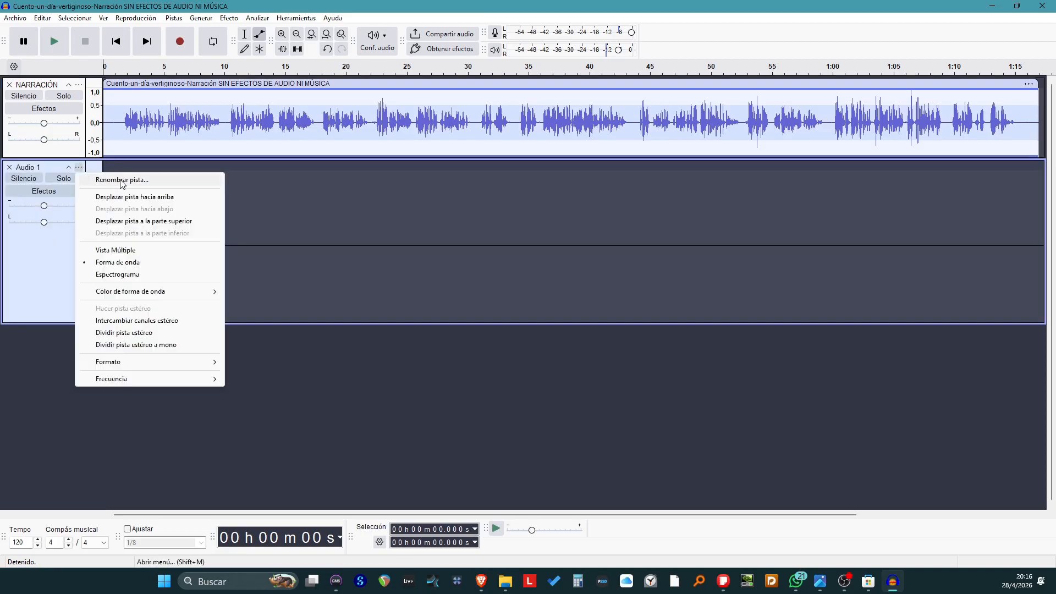
pyautogui.click(120, 179)
pyautogui.write('FONDO')
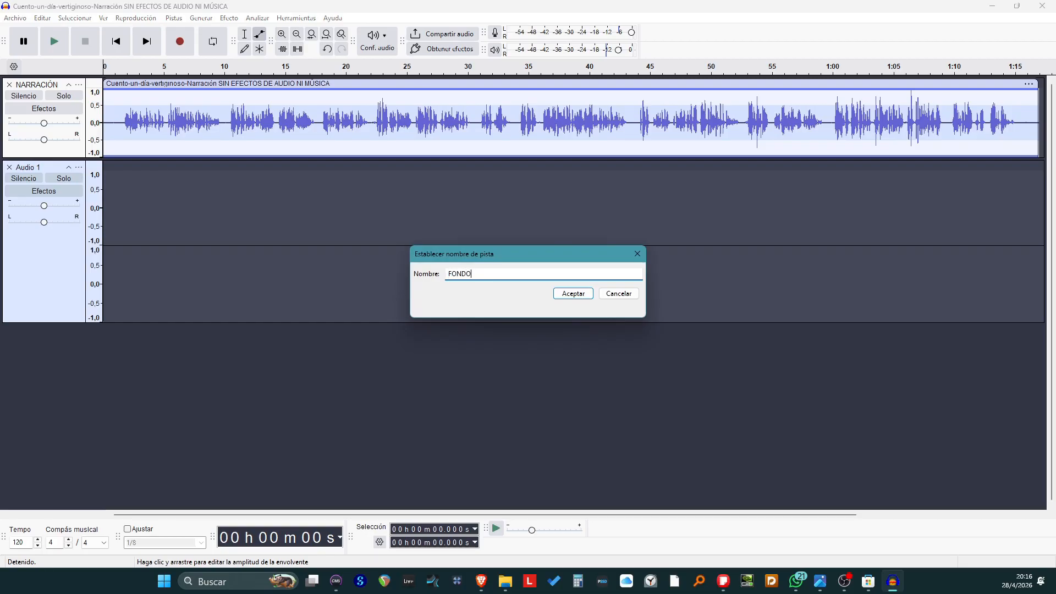
pyautogui.write('1')
pyautogui.press('Return')
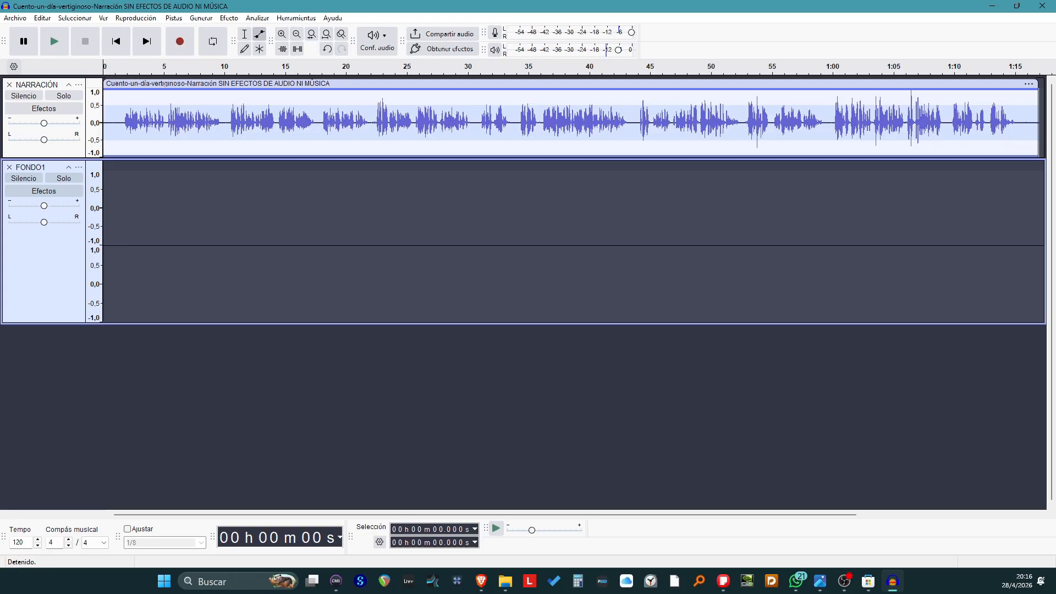
# - Import the audio file "pájaros varios" onto its own track below FONDO1 and play the opening together with the narration
pyautogui.moveTo(0, 448); pyautogui.dragTo(199, 413)
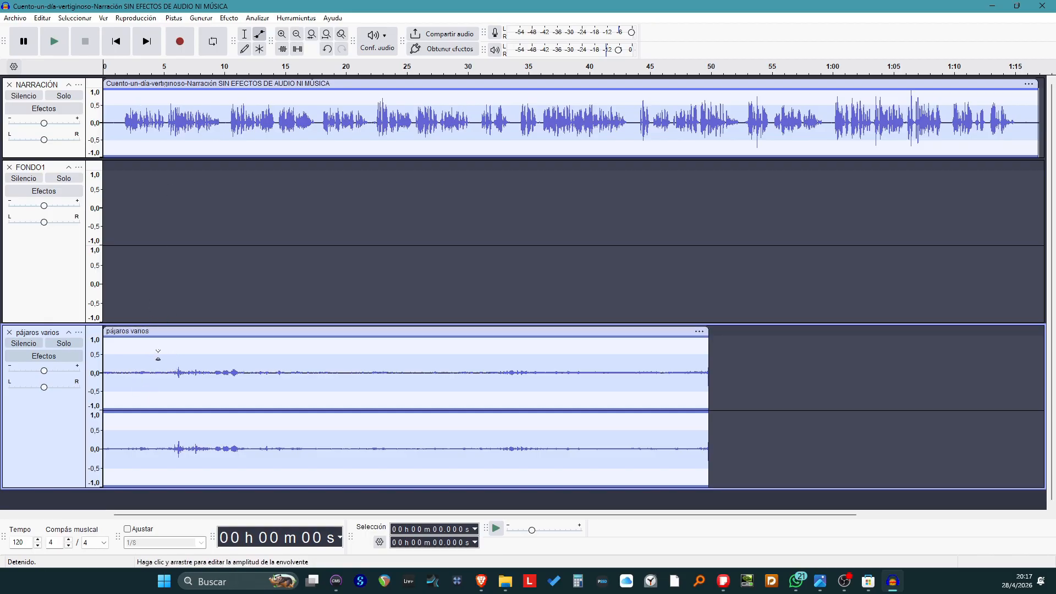
pyautogui.click(124, 75)
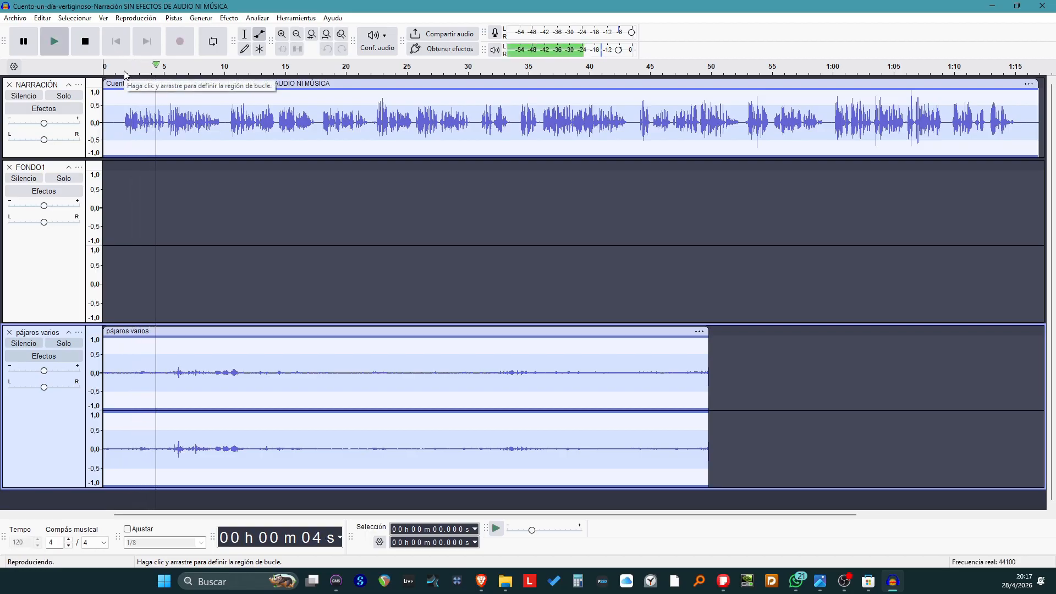
pyautogui.click(91, 43)
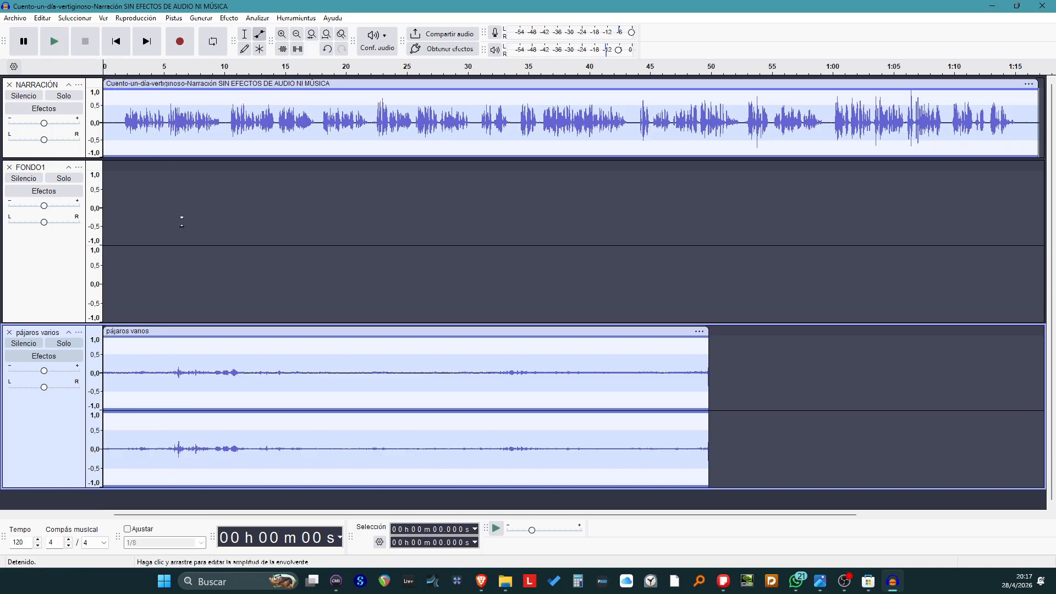
# - Solo the pájaros varios track, leave NARRACIÓN unmuted, and listen to the opening of the bird sounds
pyautogui.click(23, 98)
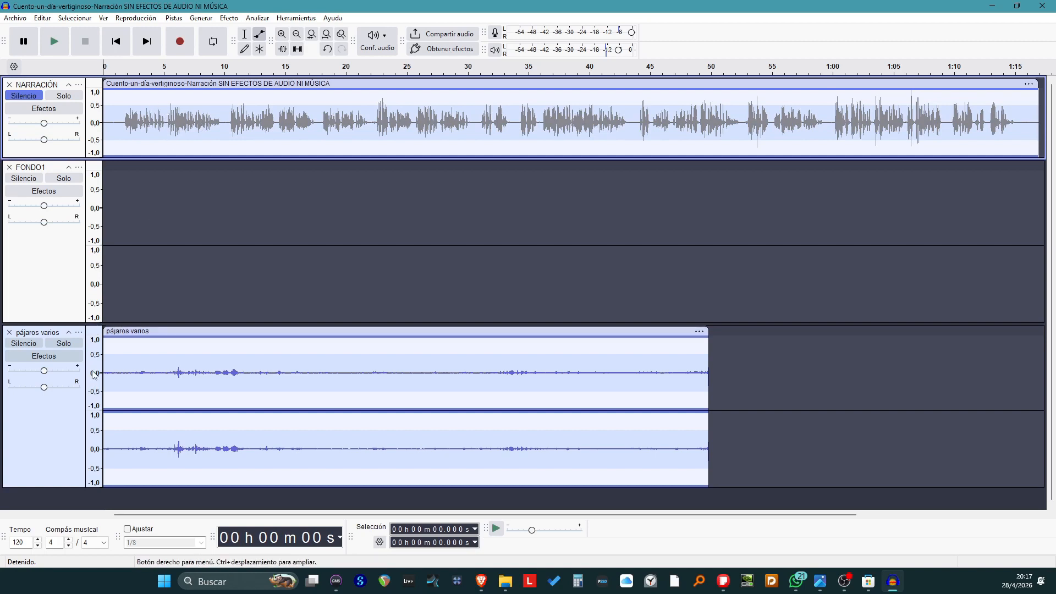
pyautogui.click(68, 345)
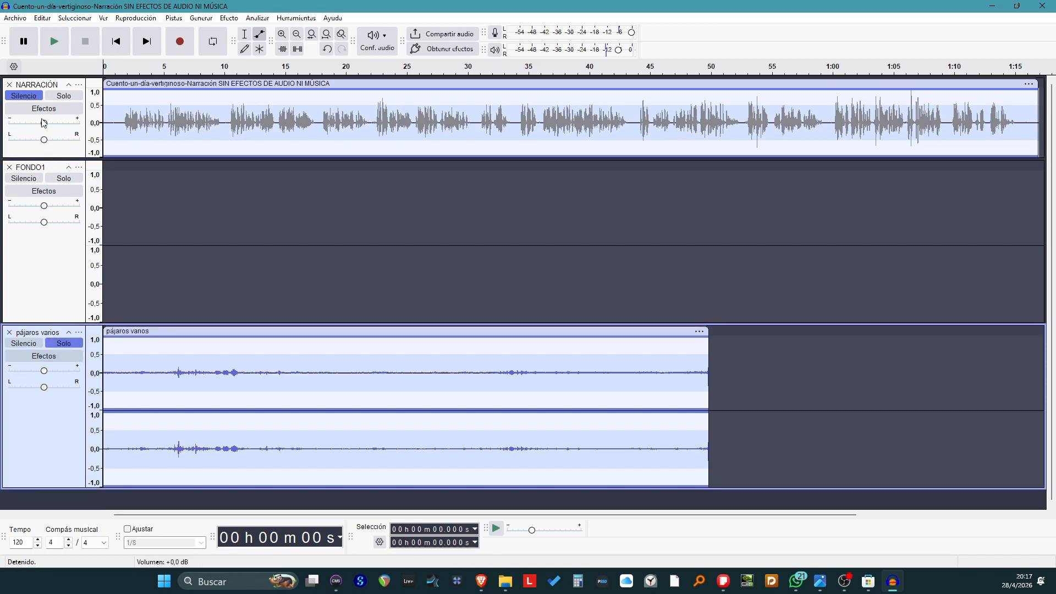
pyautogui.click(32, 97)
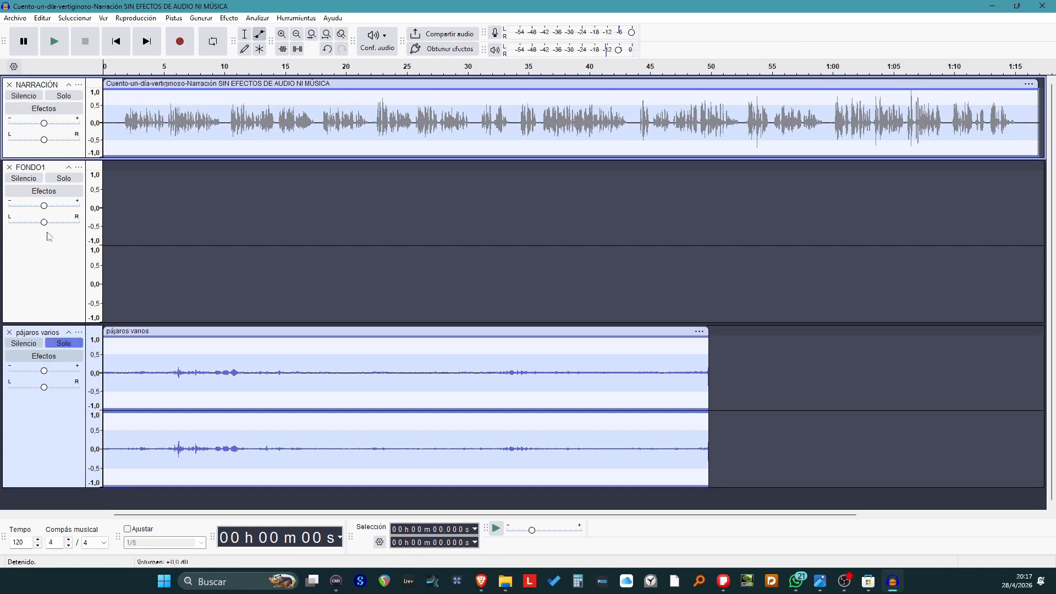
pyautogui.click(68, 346)
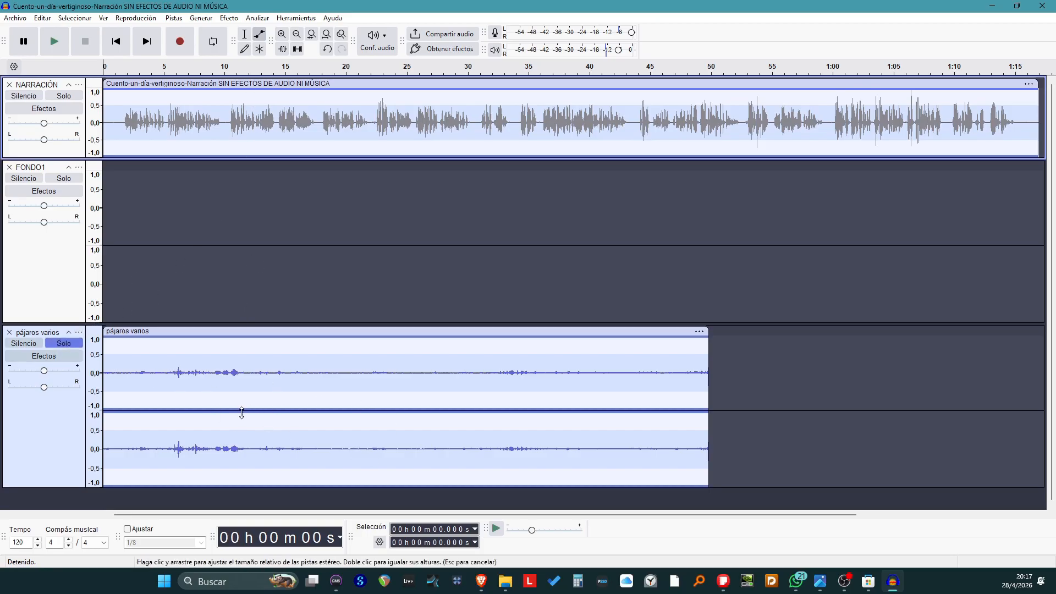
pyautogui.click(129, 70)
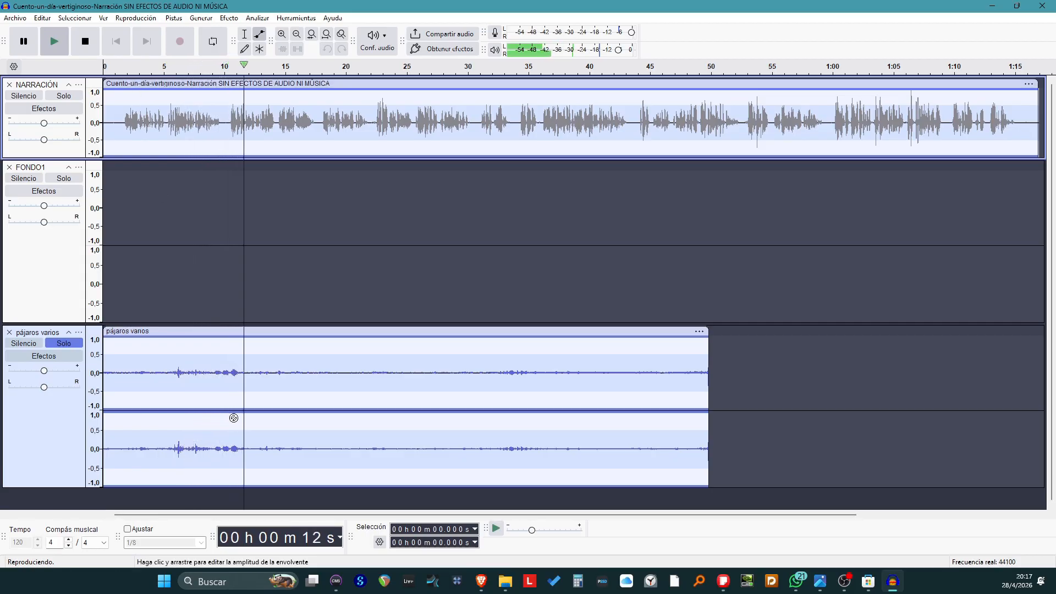
pyautogui.press('space')
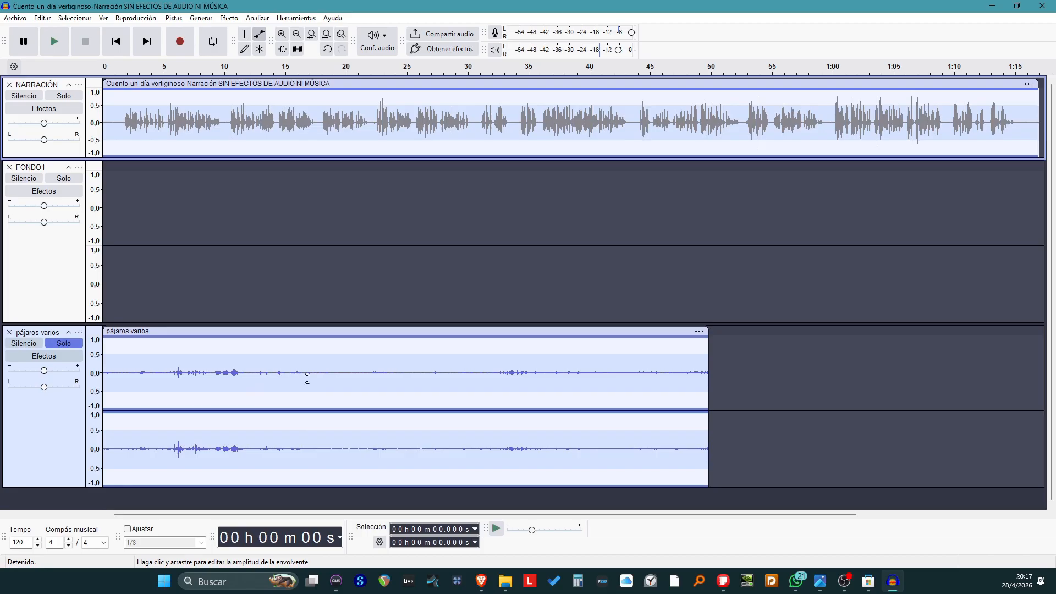
# - Select the pájaros varios audio from about 12.6 s to 20.7 s and split the clip at both selection limits
pyautogui.click(245, 37)
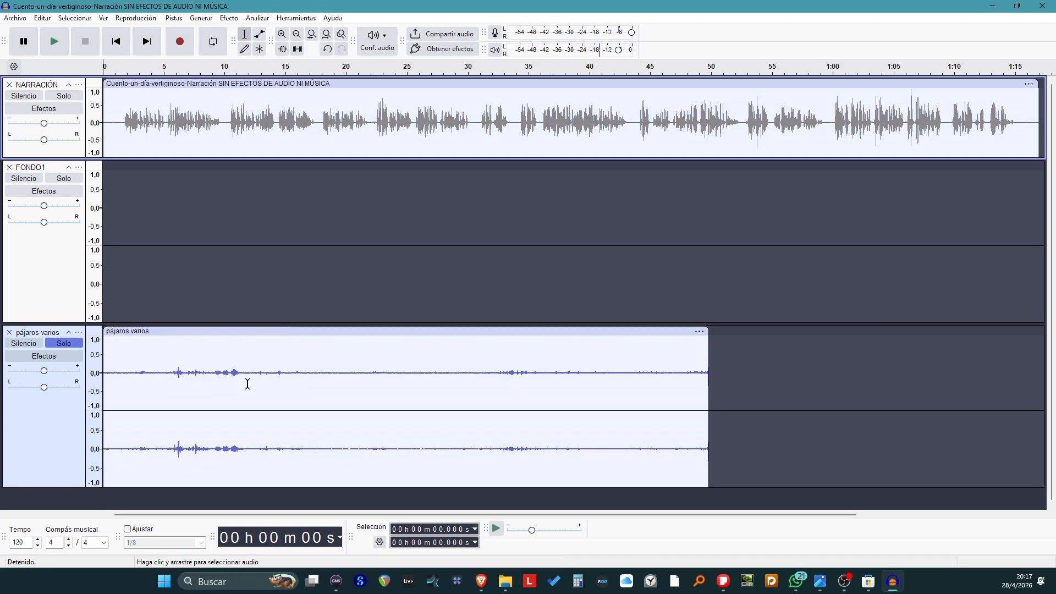
pyautogui.moveTo(249, 382); pyautogui.dragTo(387, 388)
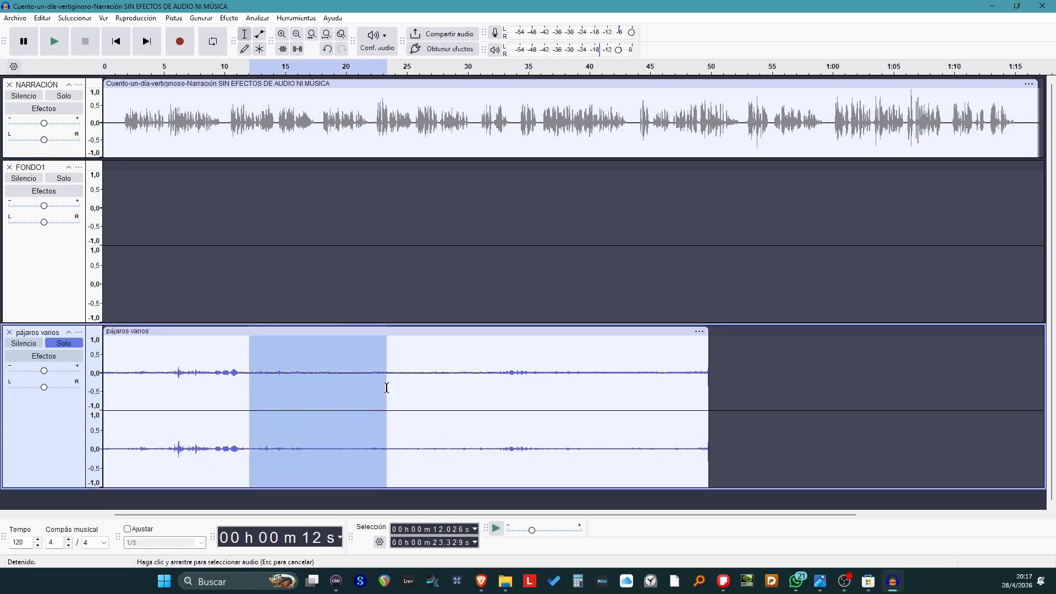
pyautogui.rightClick(297, 360)
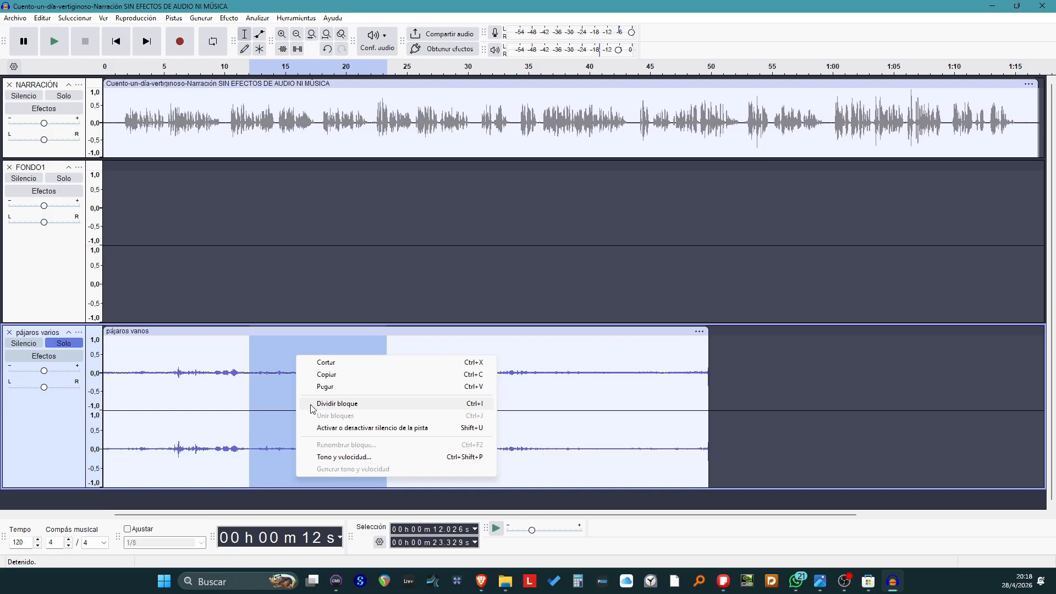
pyautogui.click(279, 355)
pyautogui.moveTo(256, 351); pyautogui.dragTo(352, 362)
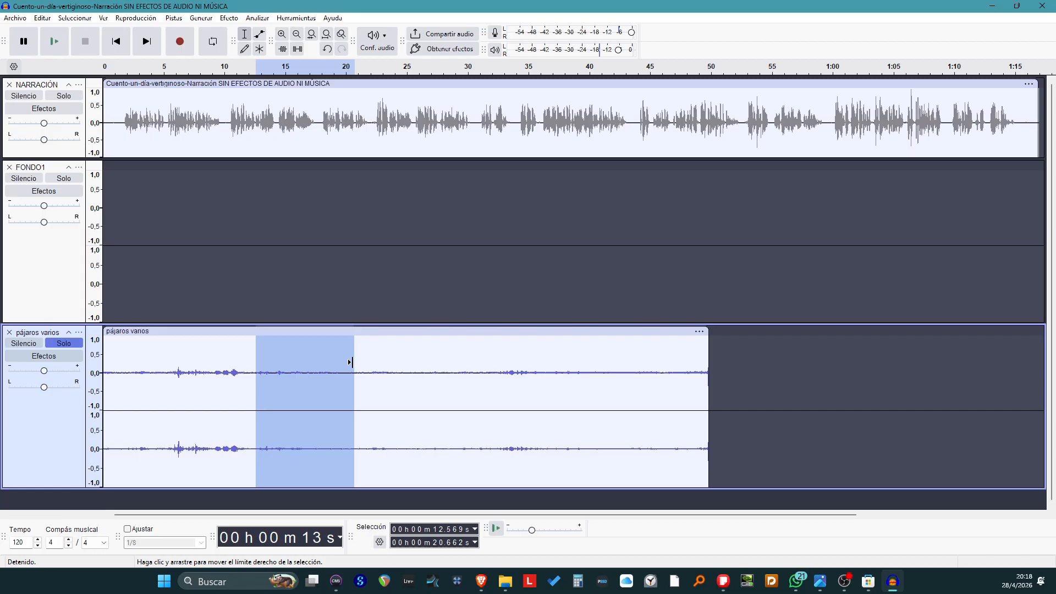
pyautogui.hotkey('ctrl', 'i')
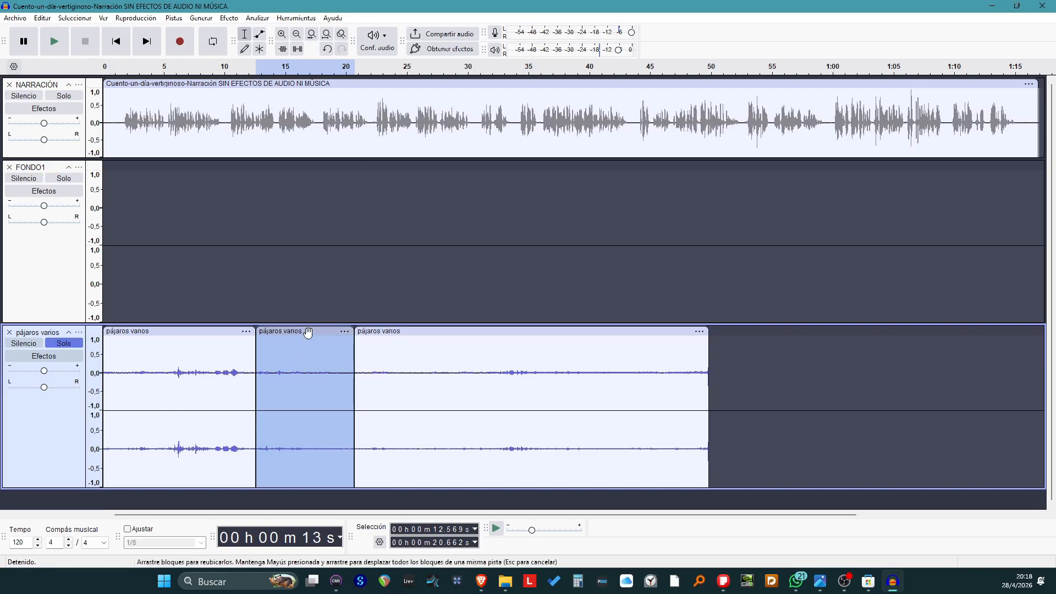
# - Move the middle pájaros varios clip to the FONDO1 track and place its start at about 2 s
pyautogui.moveTo(308, 332); pyautogui.dragTo(313, 253)
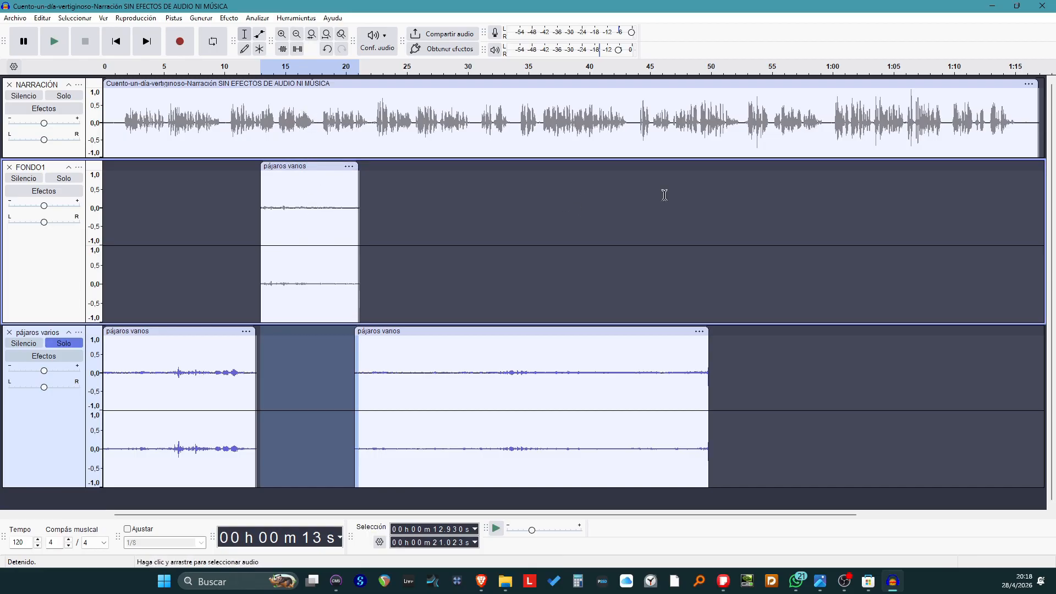
pyautogui.moveTo(352, 169); pyautogui.dragTo(1019, 172)
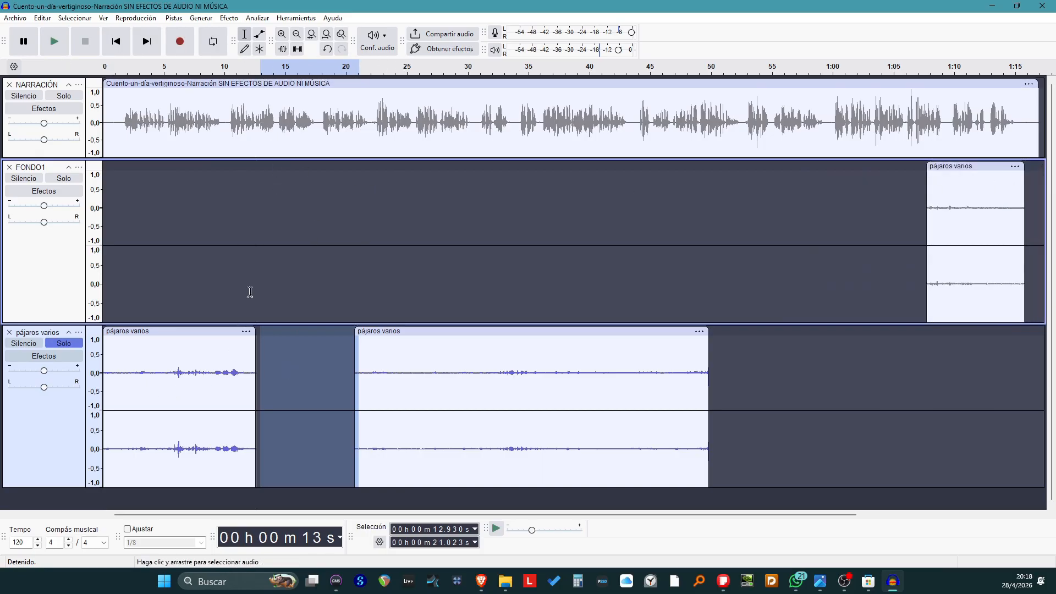
pyautogui.scroll(-2, 594, 217)
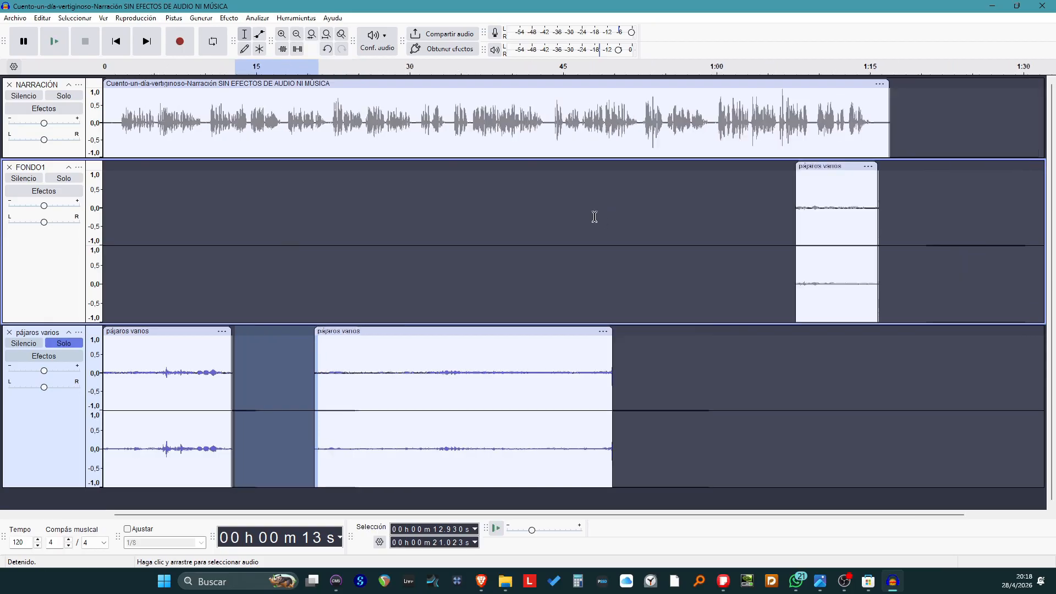
pyautogui.moveTo(620, 165); pyautogui.dragTo(744, 102)
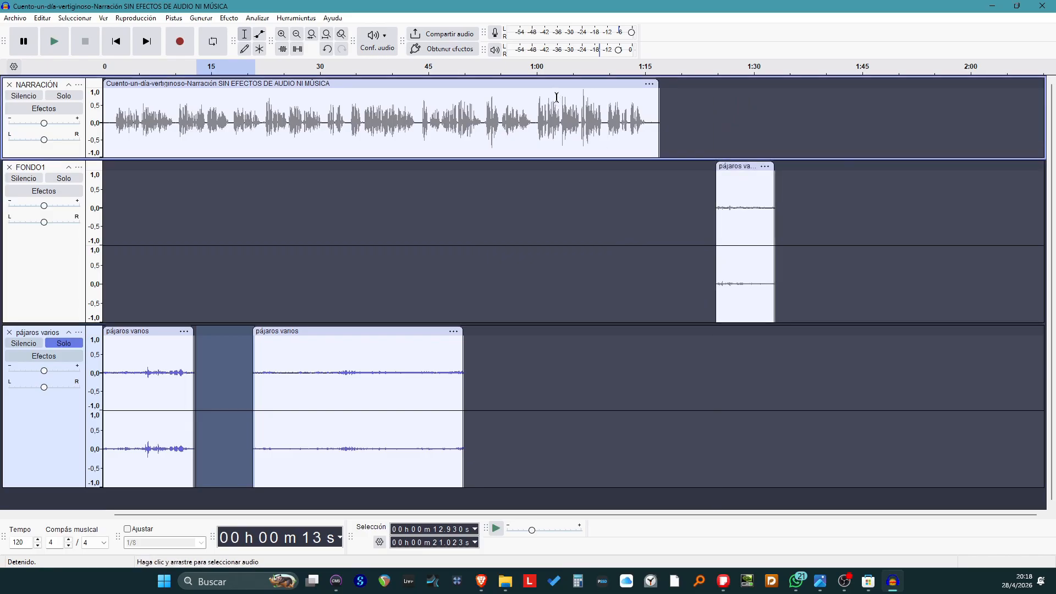
pyautogui.moveTo(556, 83)
pyautogui.mouseDown()
pyautogui.moveTo(563, 260)
pyautogui.moveTo(554, 278)
pyautogui.moveTo(547, 92)
pyautogui.moveTo(560, 82)
pyautogui.moveTo(550, 83)
pyautogui.mouseUp()
pyautogui.moveTo(752, 167); pyautogui.dragTo(155, 187)
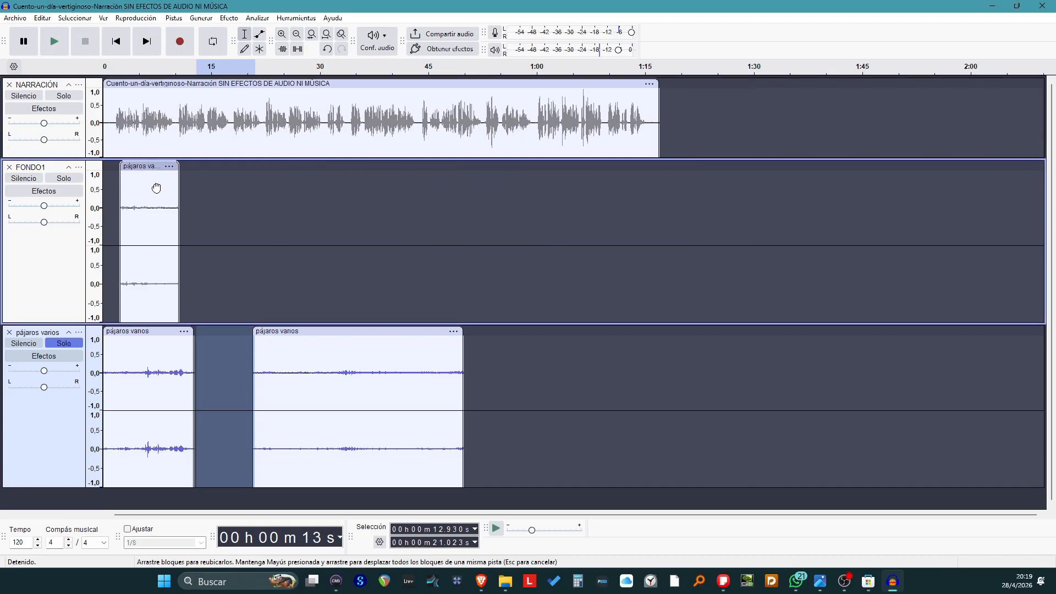
# - Delete the two leftover pájaros varios clips together with their original track
pyautogui.click(137, 331)
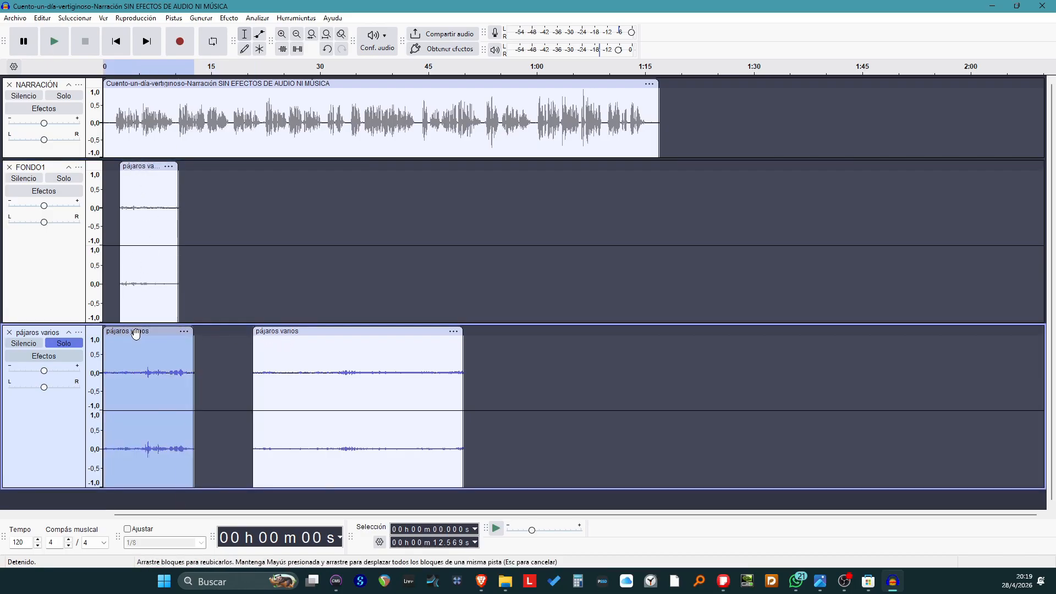
pyautogui.press('Delete')
pyautogui.click(321, 331)
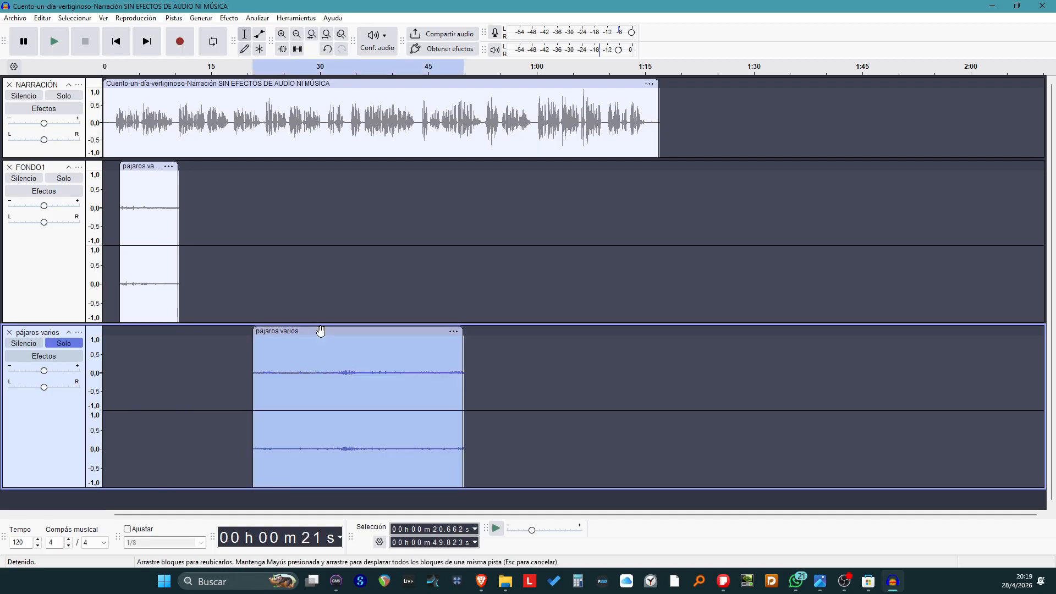
pyautogui.press('Delete')
pyautogui.click(9, 332)
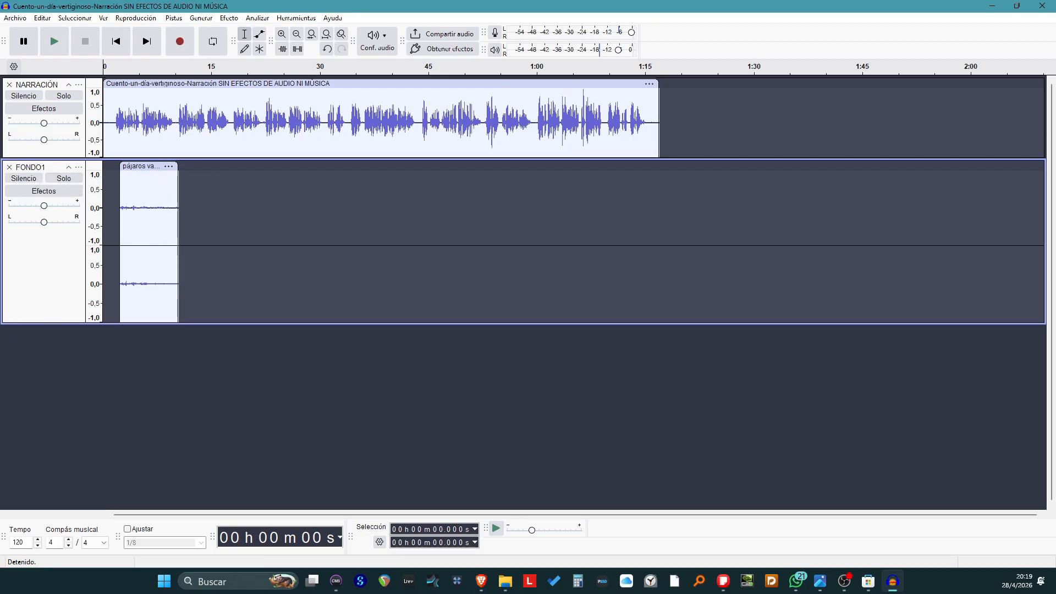
# - Add a mono track named FONDOS 2 below FONDO1 and delete it again
pyautogui.rightClick(29, 345)
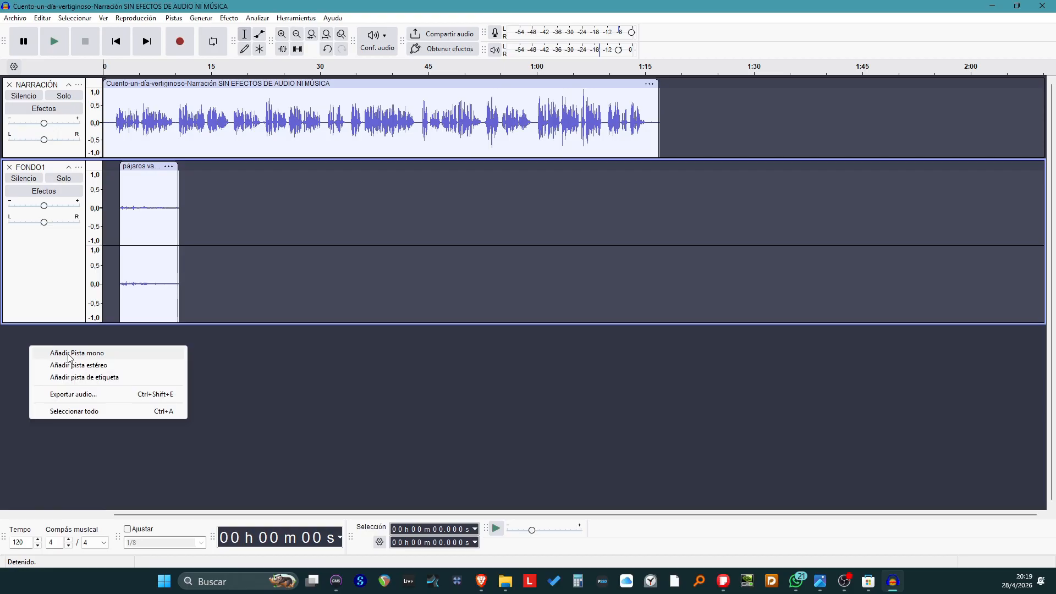
pyautogui.click(140, 354)
pyautogui.click(79, 332)
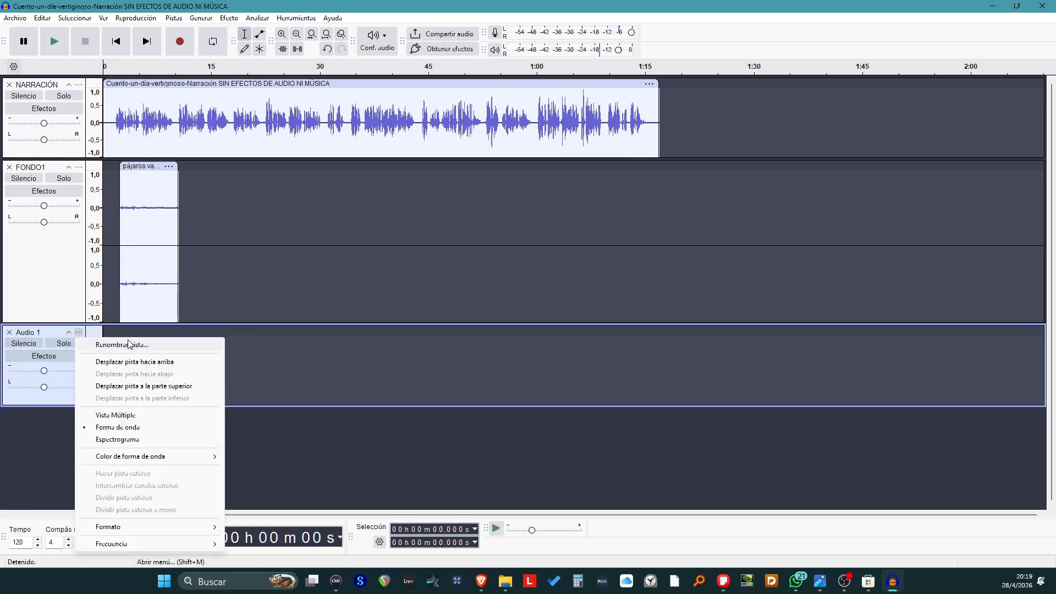
pyautogui.click(130, 346)
pyautogui.write('FONDOS 2')
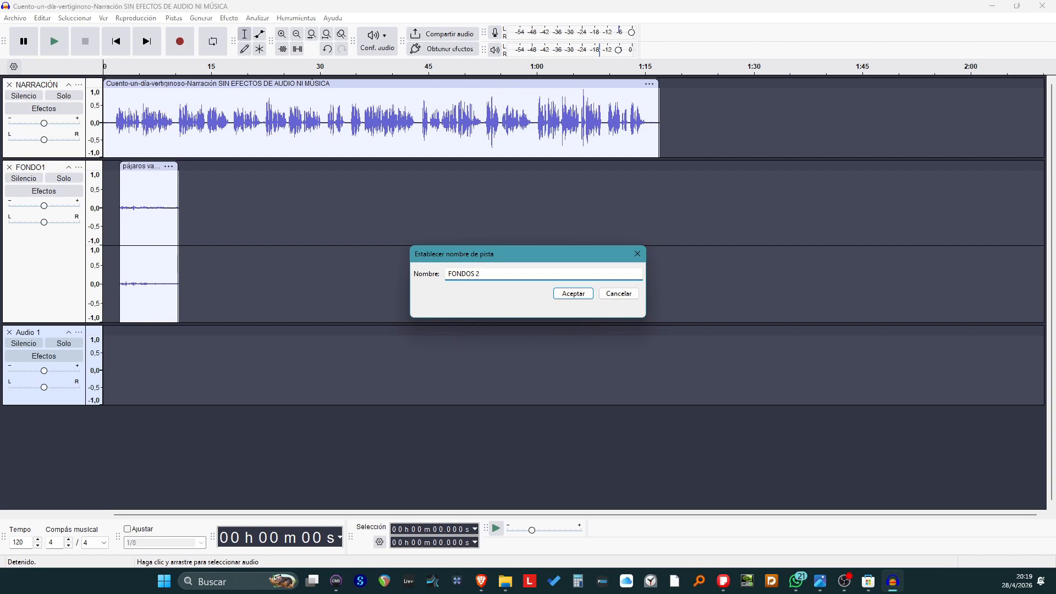
pyautogui.press('Return')
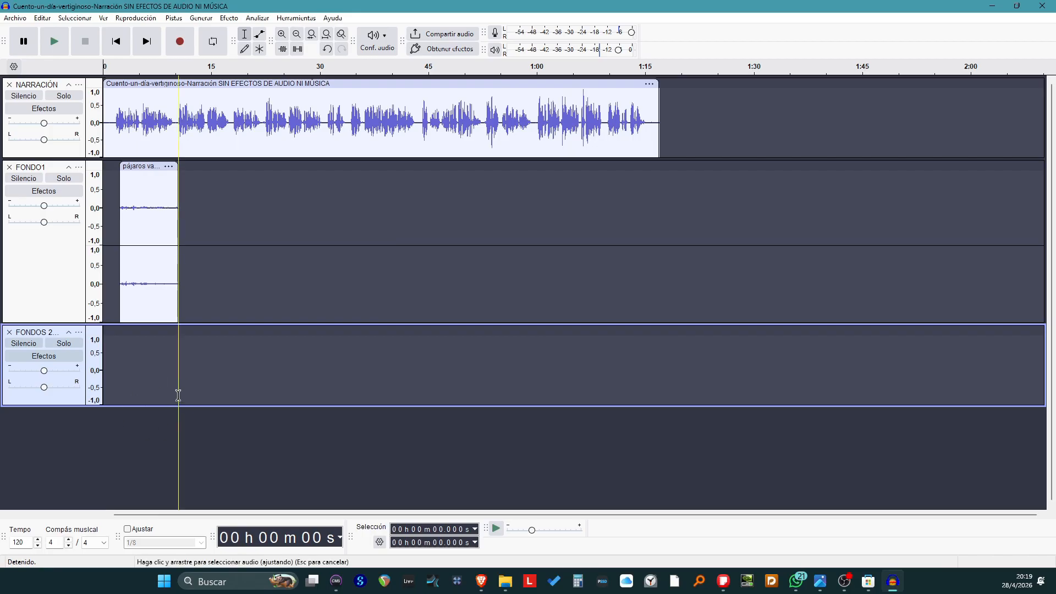
pyautogui.click(9, 332)
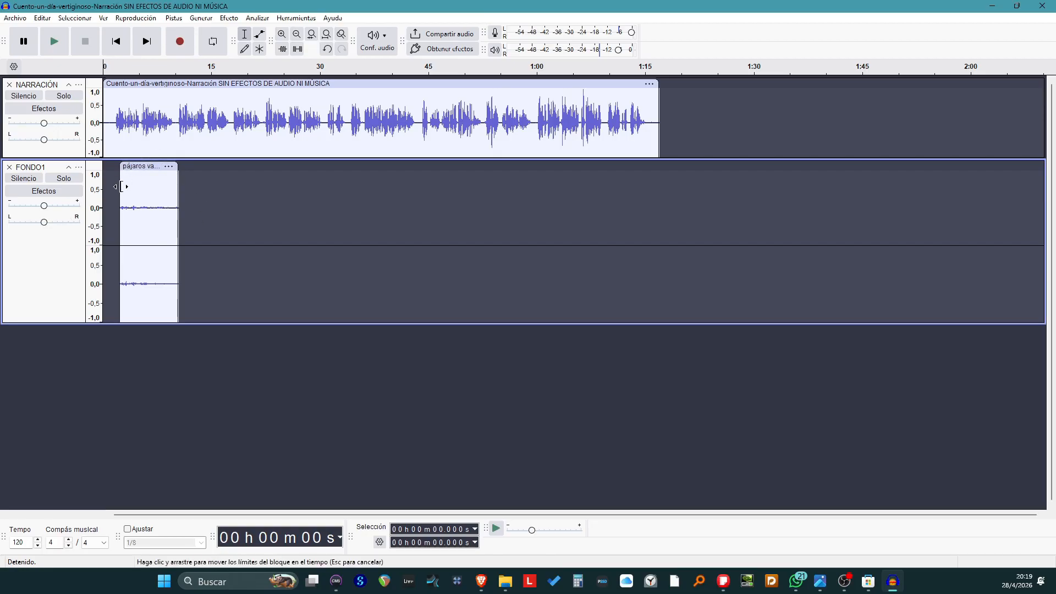
# - Solo the FONDO1 track, play its bird clip from about 2 s and stop the playback
pyautogui.click(73, 180)
pyautogui.click(118, 69)
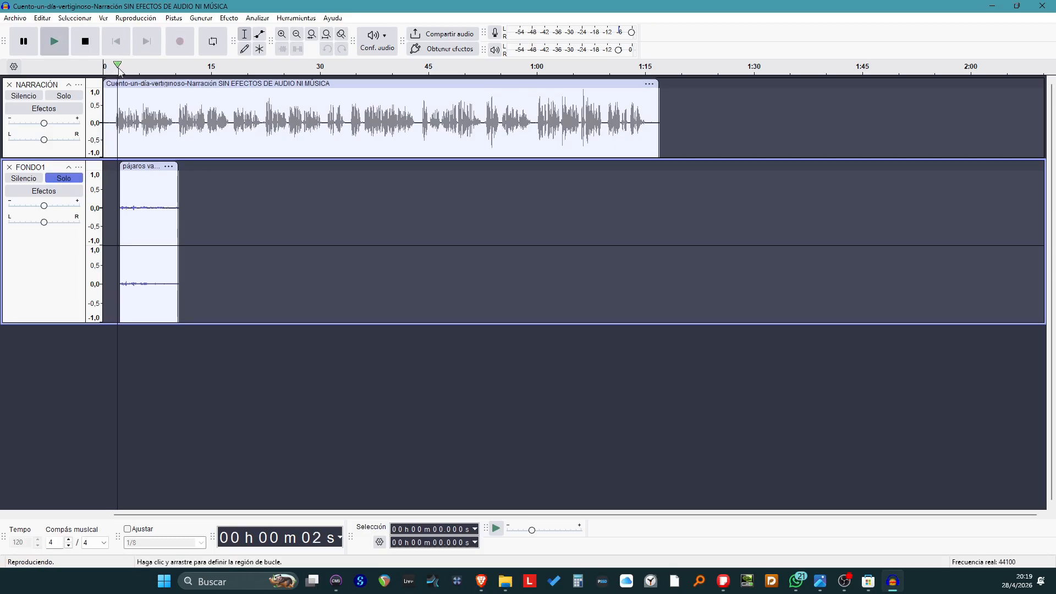
pyautogui.press('space')
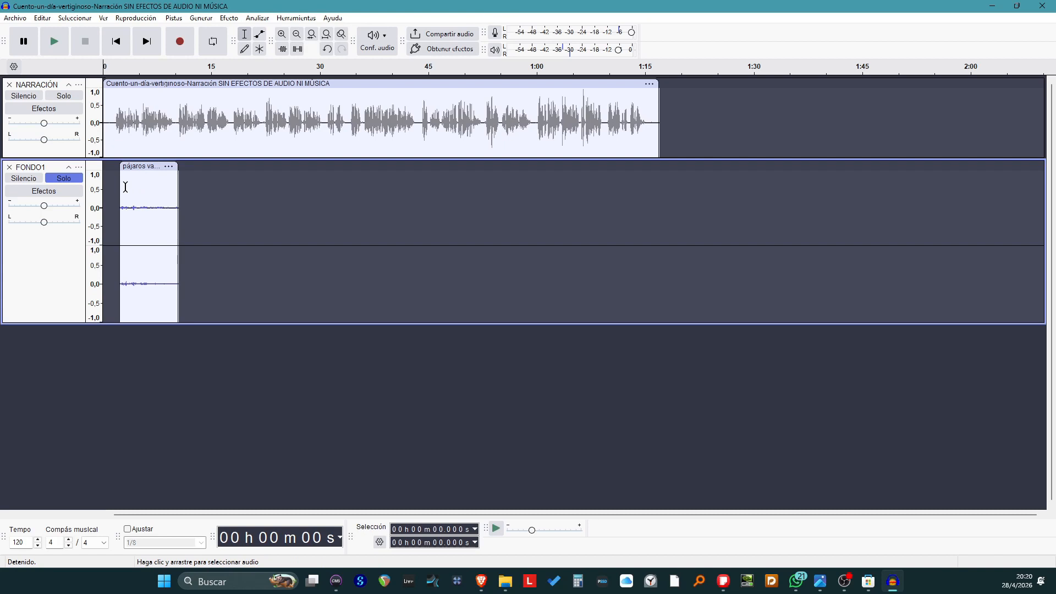
# - Apply the Aparecer progresivamente fade-in to the start of the bird clip on FONDO1, from about 2.1 to 2.8 s
pyautogui.moveTo(125, 191); pyautogui.dragTo(118, 191)
pyautogui.click(142, 195)
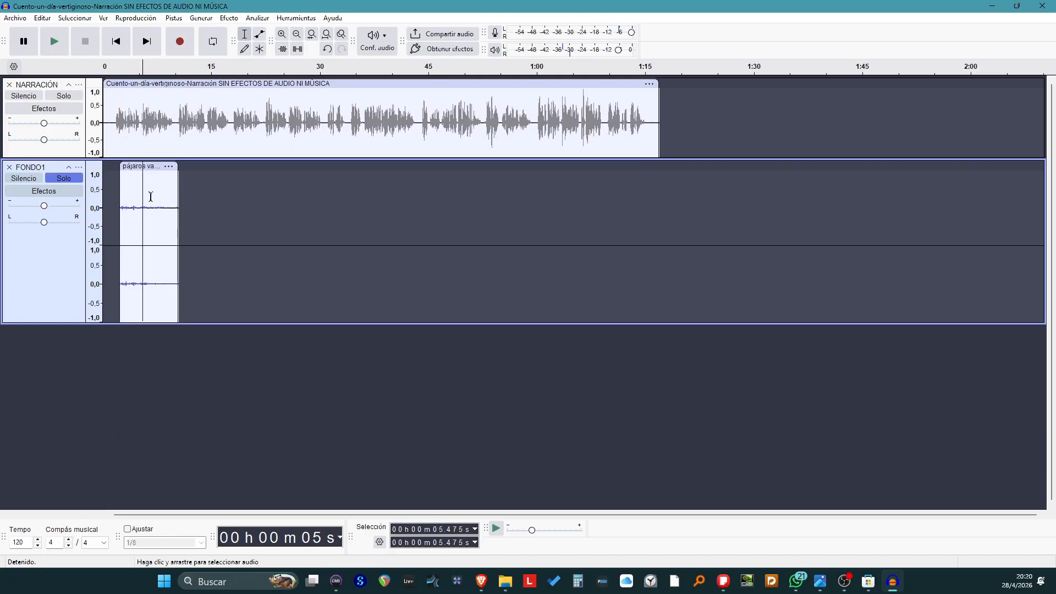
pyautogui.scroll(6, 139, 203)
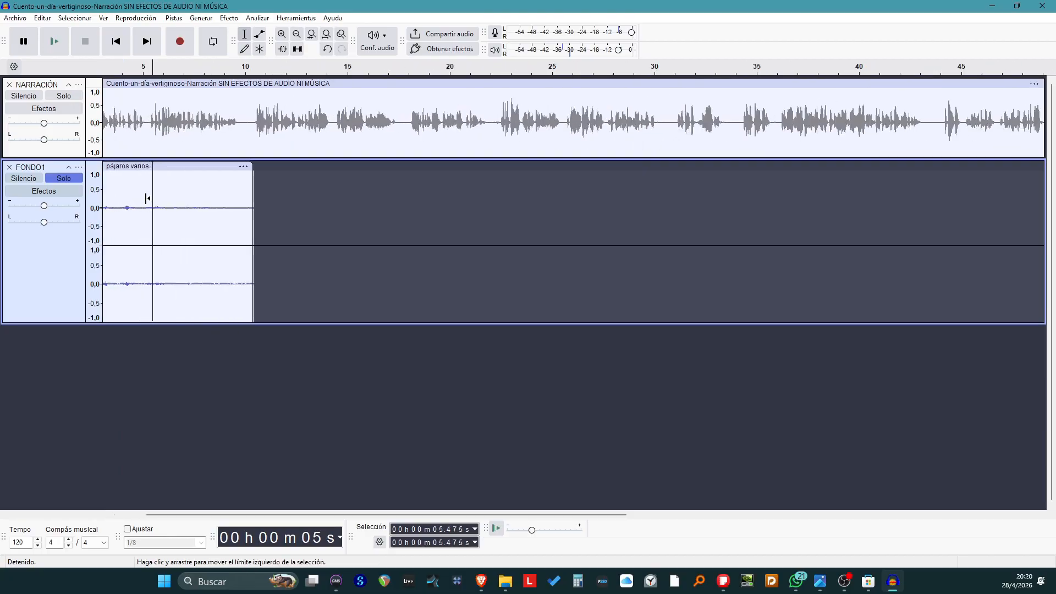
pyautogui.hscroll(6, 146, 200)
pyautogui.hscroll(-6, 145, 201)
pyautogui.moveTo(160, 196); pyautogui.dragTo(145, 195)
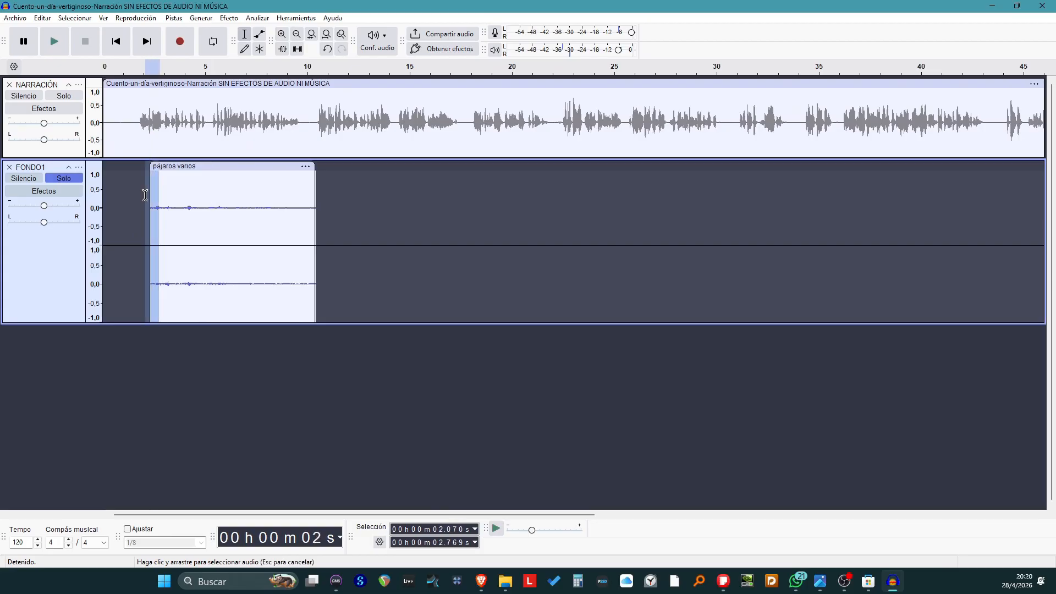
pyautogui.click(226, 19)
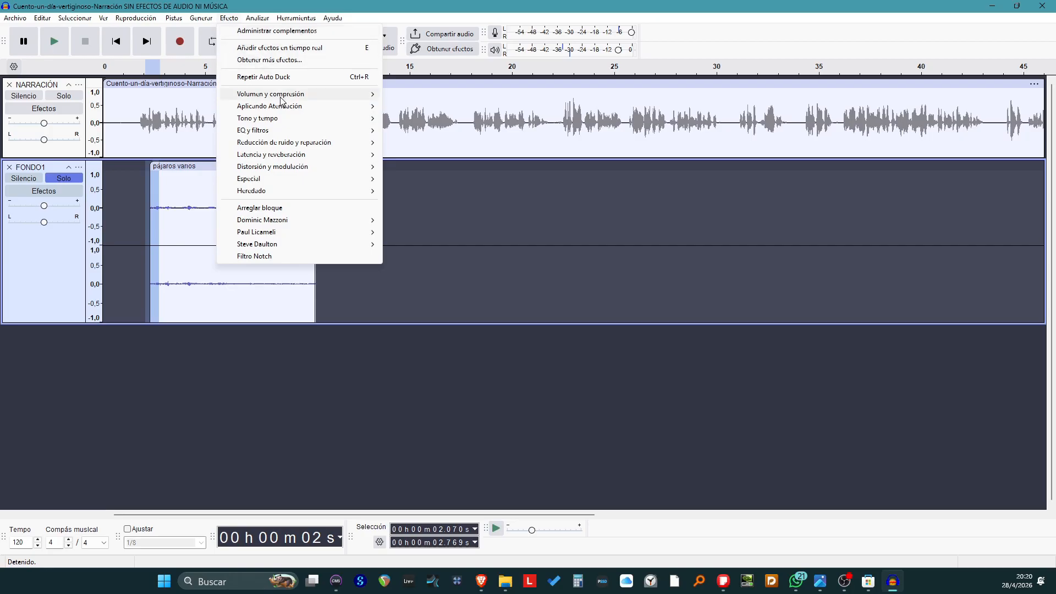
pyautogui.moveTo(286, 108)
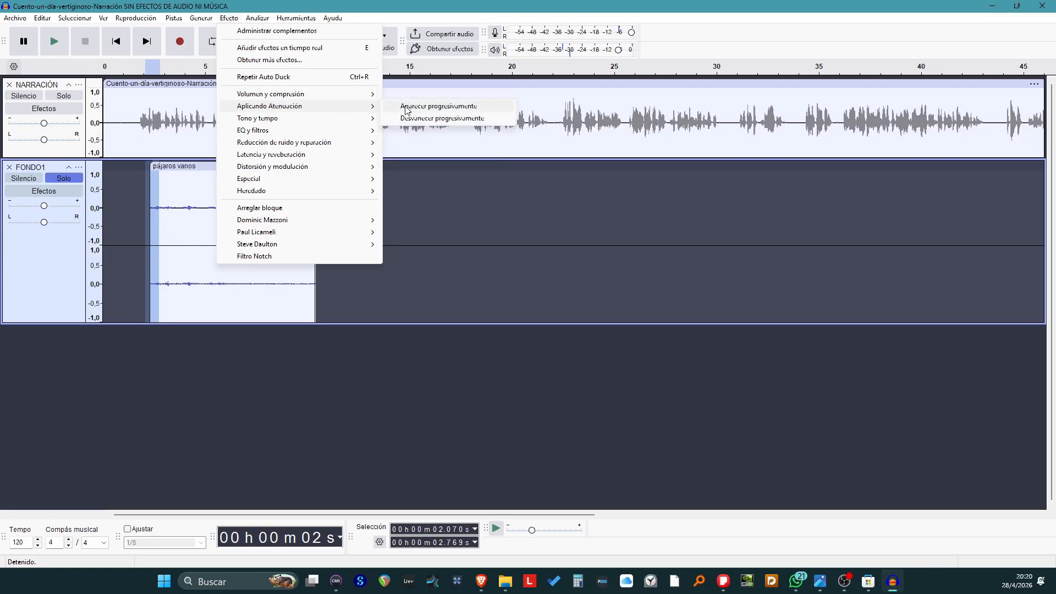
pyautogui.click(407, 108)
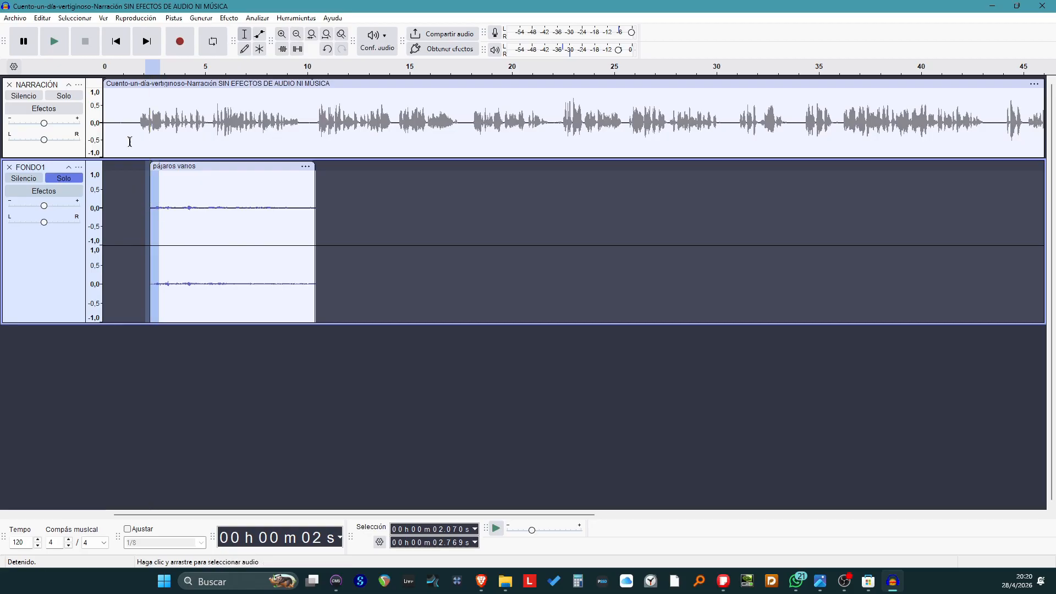
# - Play the faded start of the bird clip from about 1.7 s and stop the playback
pyautogui.click(139, 67)
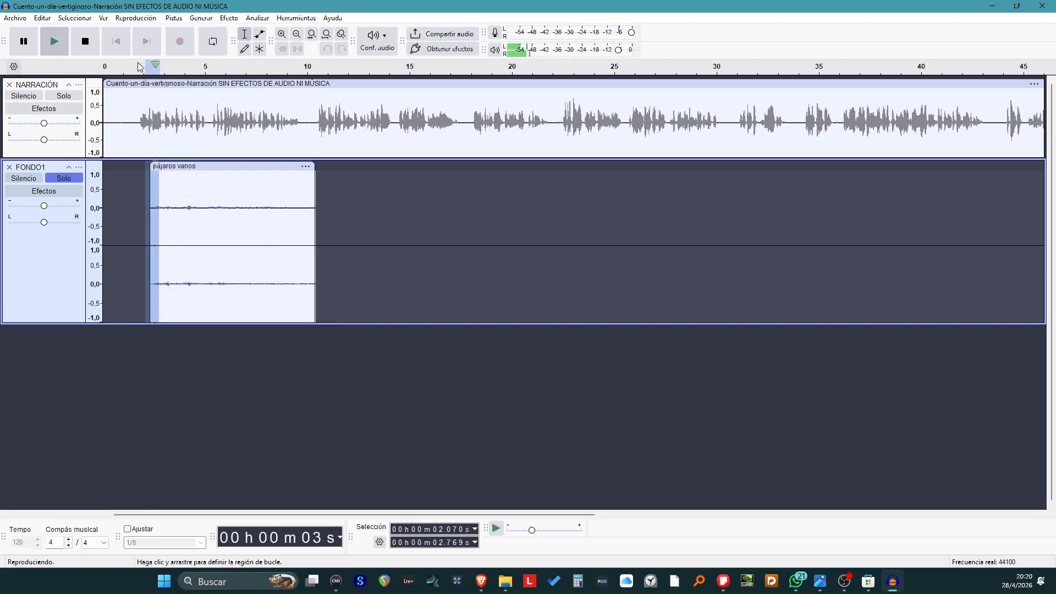
pyautogui.click(139, 212)
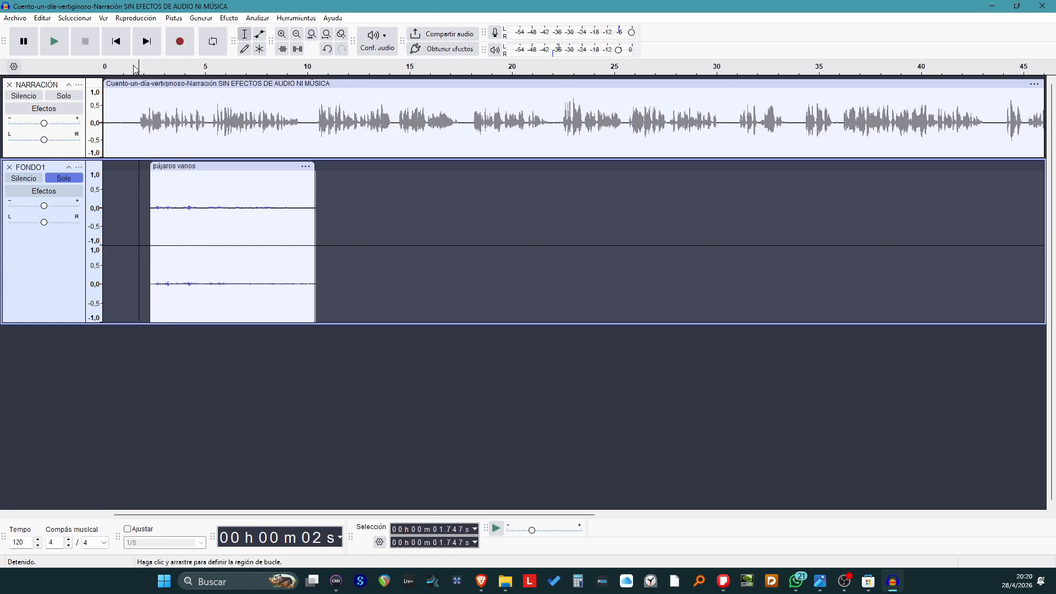
pyautogui.click(135, 67)
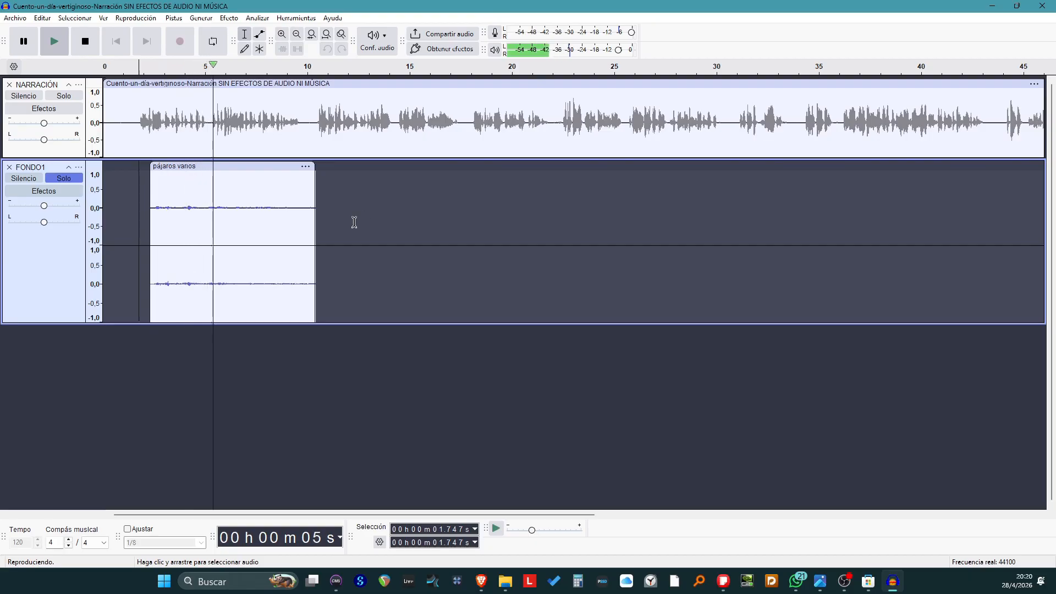
pyautogui.press('space')
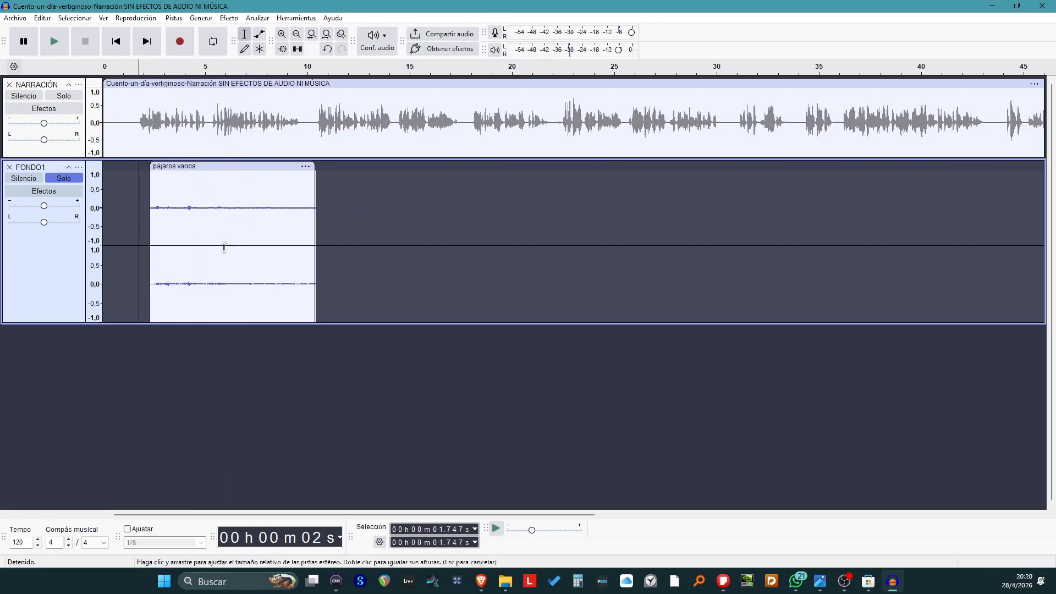
# - Select the whole pájaros varios clip and amplify it by 9.4 dB
pyautogui.click(226, 193)
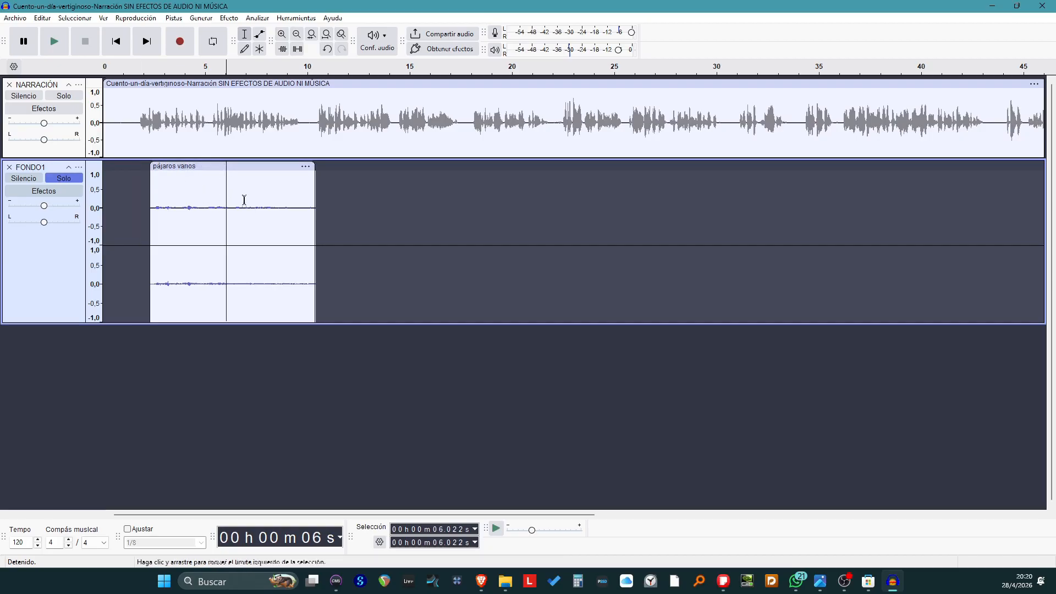
pyautogui.click(260, 166)
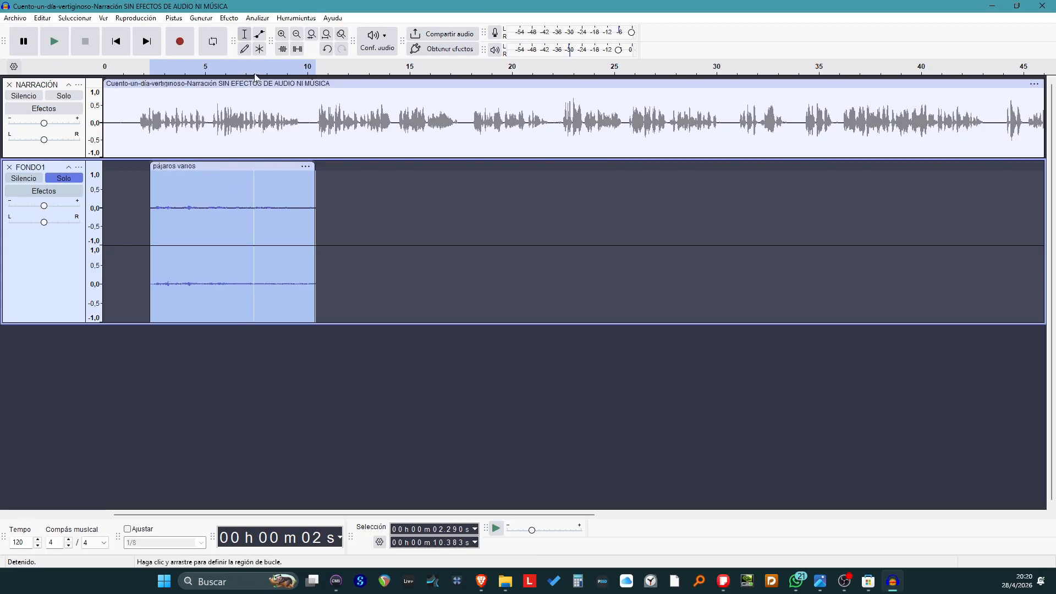
pyautogui.click(229, 18)
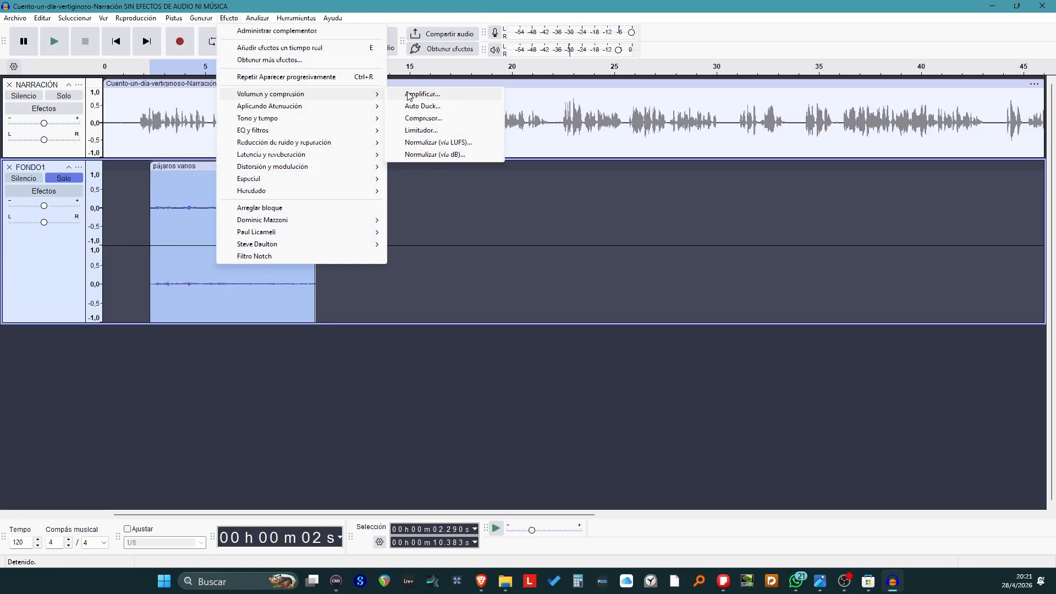
pyautogui.click(408, 95)
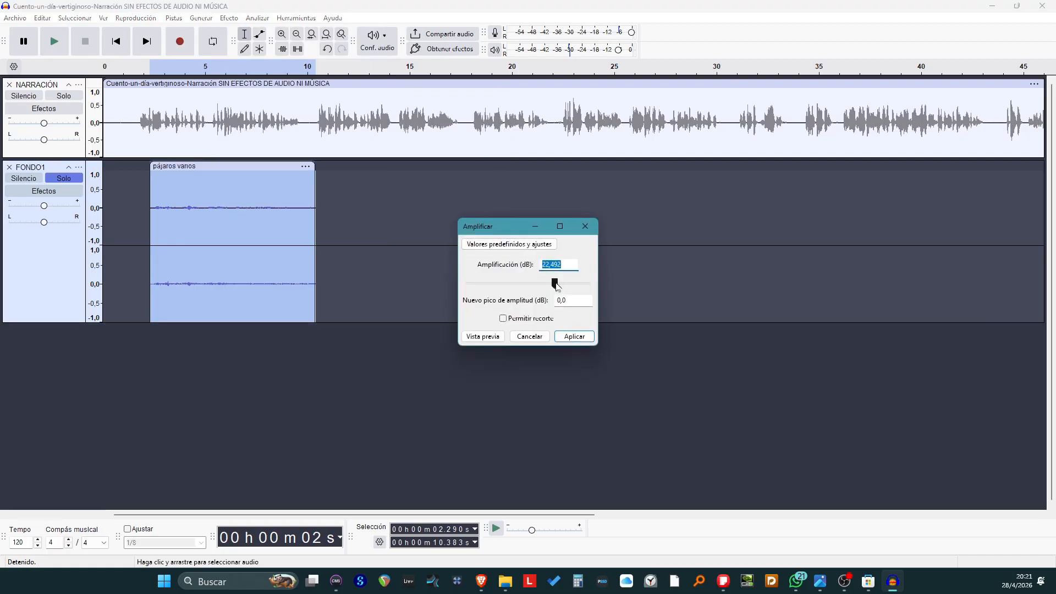
pyautogui.moveTo(555, 285); pyautogui.dragTo(559, 286)
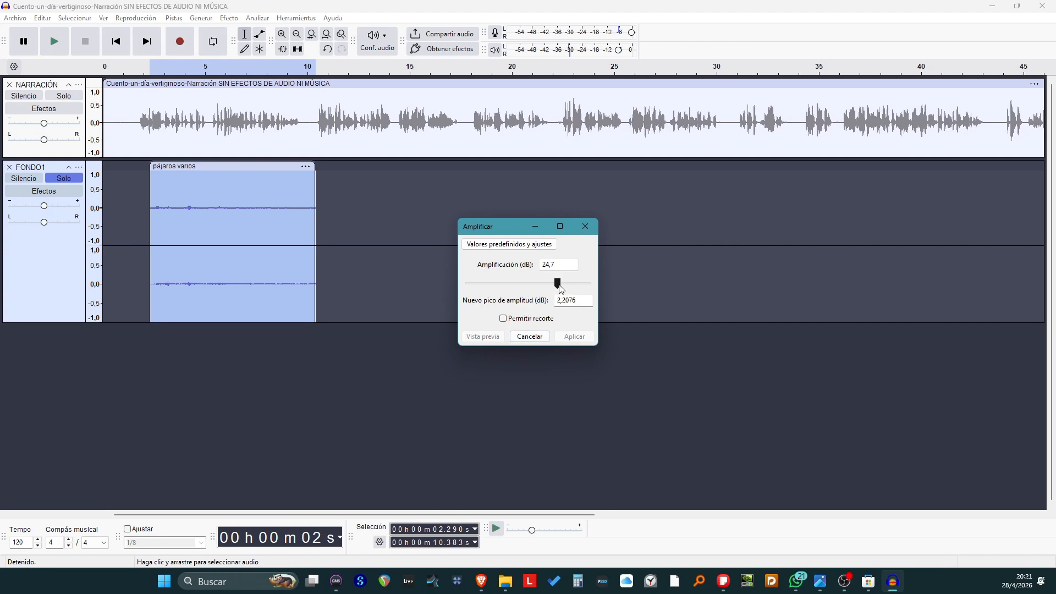
pyautogui.moveTo(559, 285); pyautogui.dragTo(542, 285)
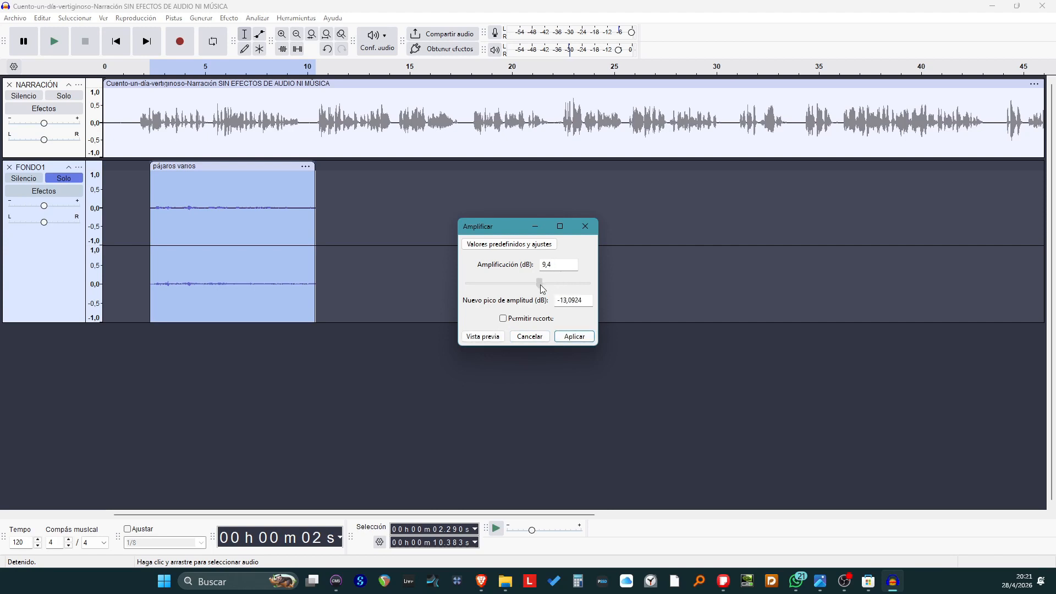
pyautogui.click(570, 336)
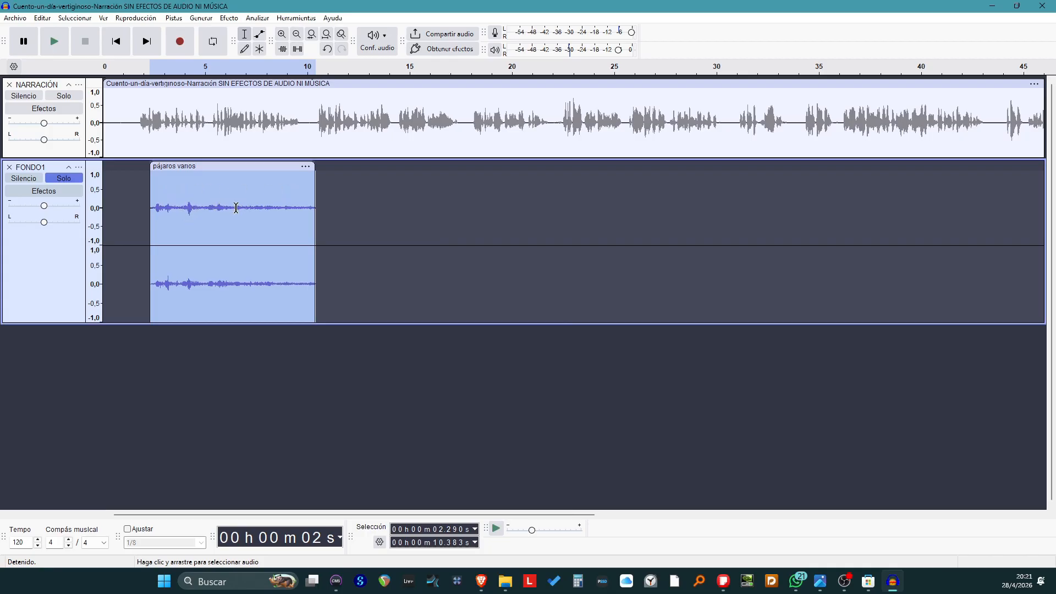
# - Listen to the start of the amplified bird clip, stop the playback and undo the amplification
pyautogui.click(142, 70)
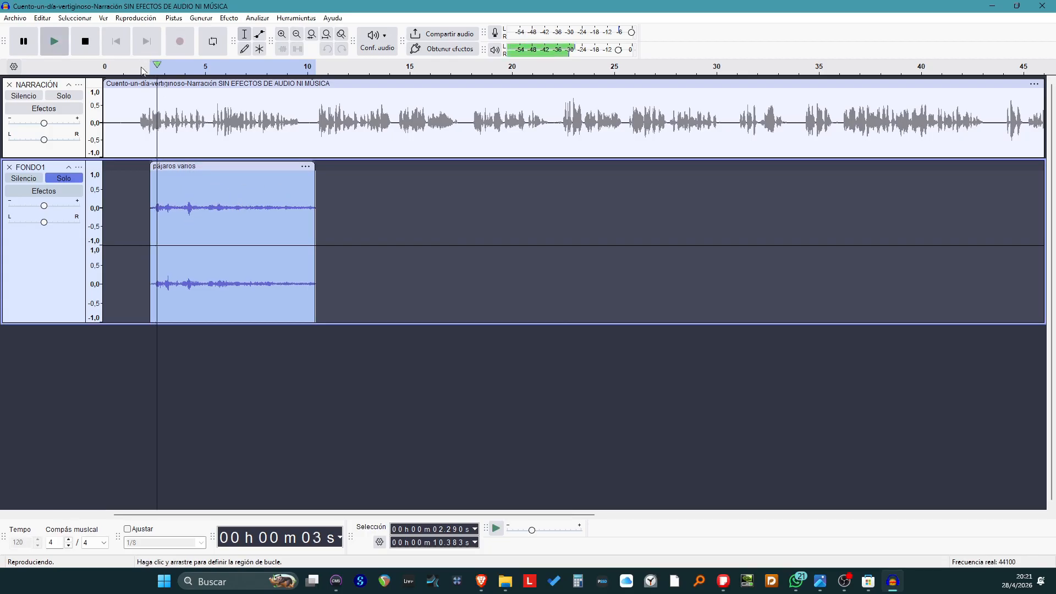
pyautogui.press('space')
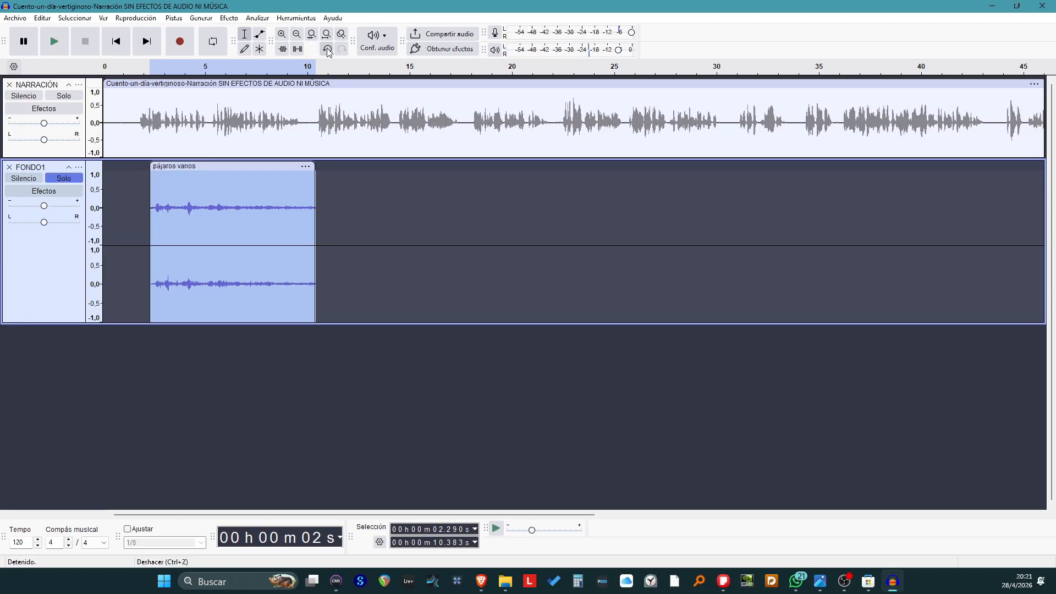
pyautogui.click(46, 20)
pyautogui.click(54, 36)
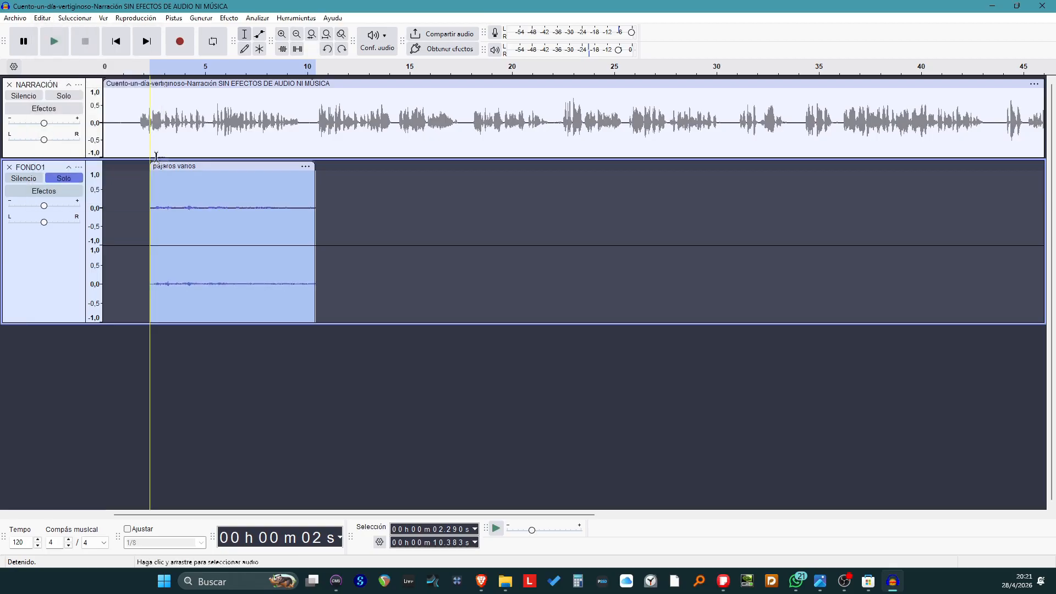
# - Try lowering the bird clip's volume with an Envelope tool point at about 6 s and undo the change
pyautogui.click(260, 36)
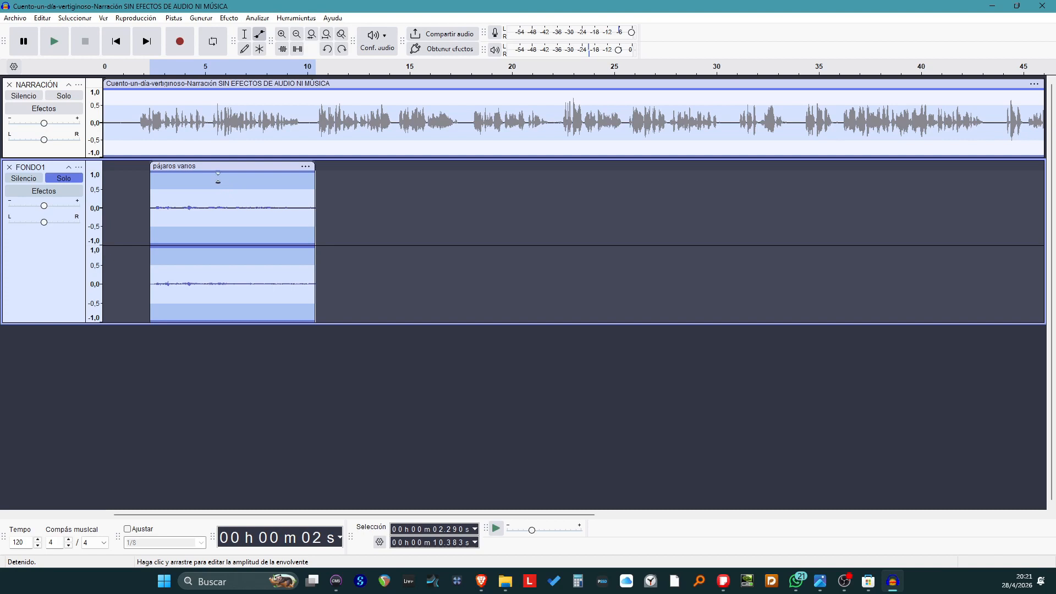
pyautogui.moveTo(224, 183)
pyautogui.mouseDown()
pyautogui.moveTo(223, 165)
pyautogui.moveTo(224, 190)
pyautogui.mouseUp()
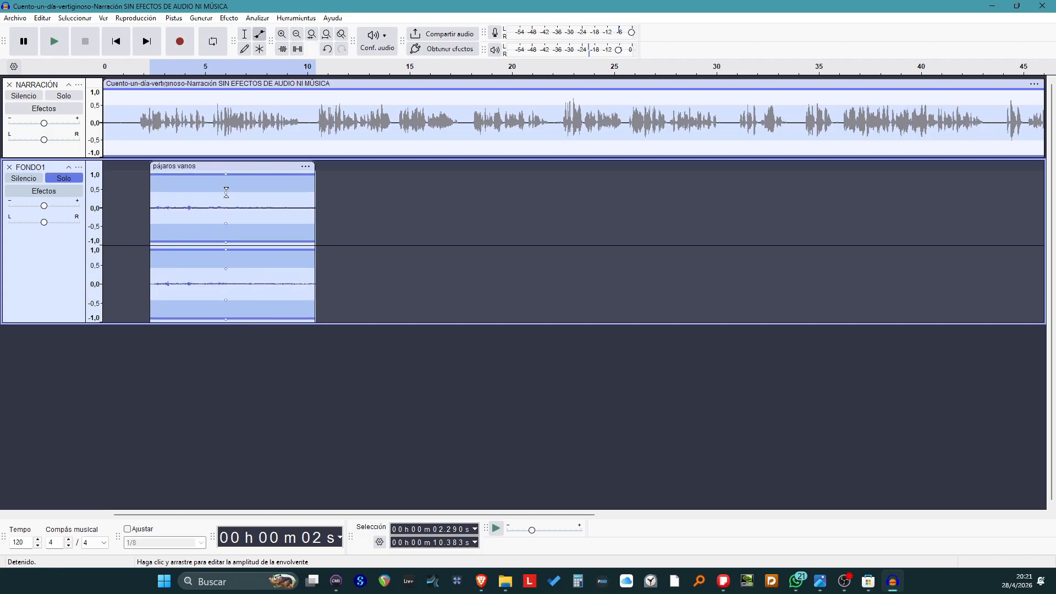
pyautogui.hotkey('ctrl', 'z')
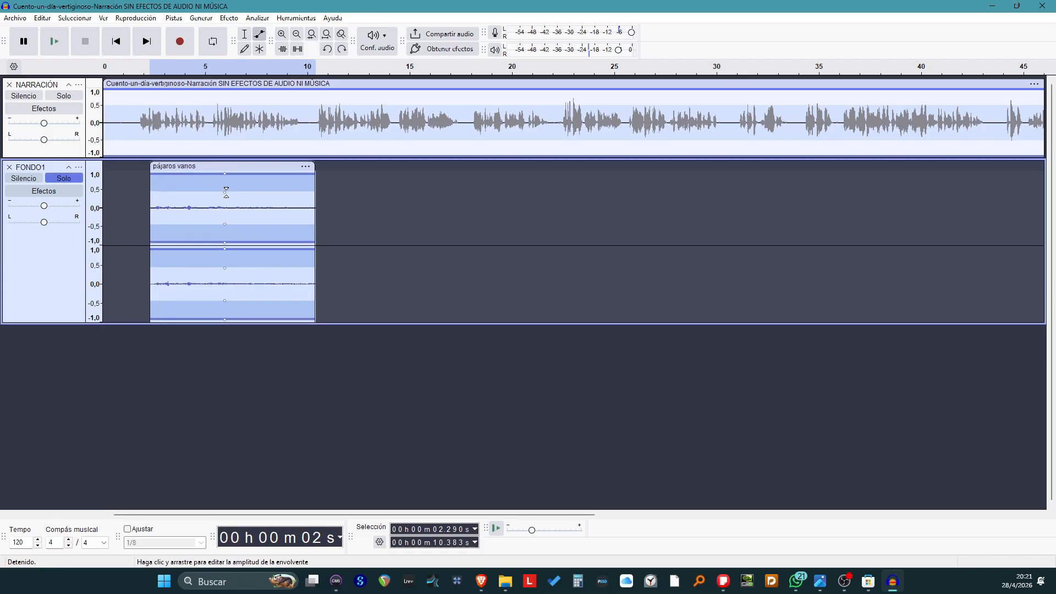
pyautogui.hotkey('ctrl', 'z')
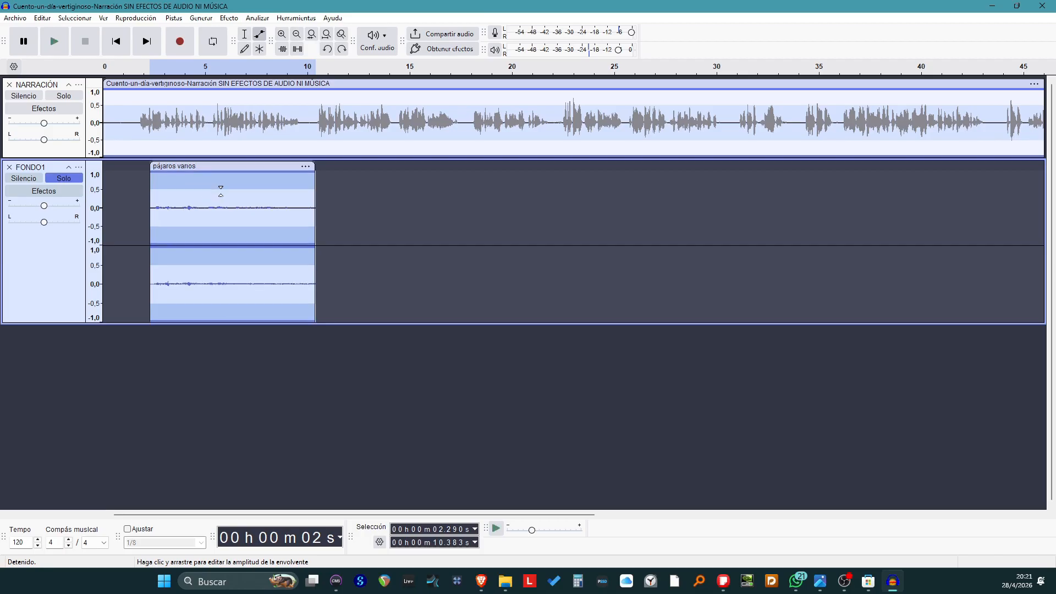
# - Try raising the bird clip's overall volume with a single envelope point near its middle
pyautogui.click(220, 192)
pyautogui.click(221, 190)
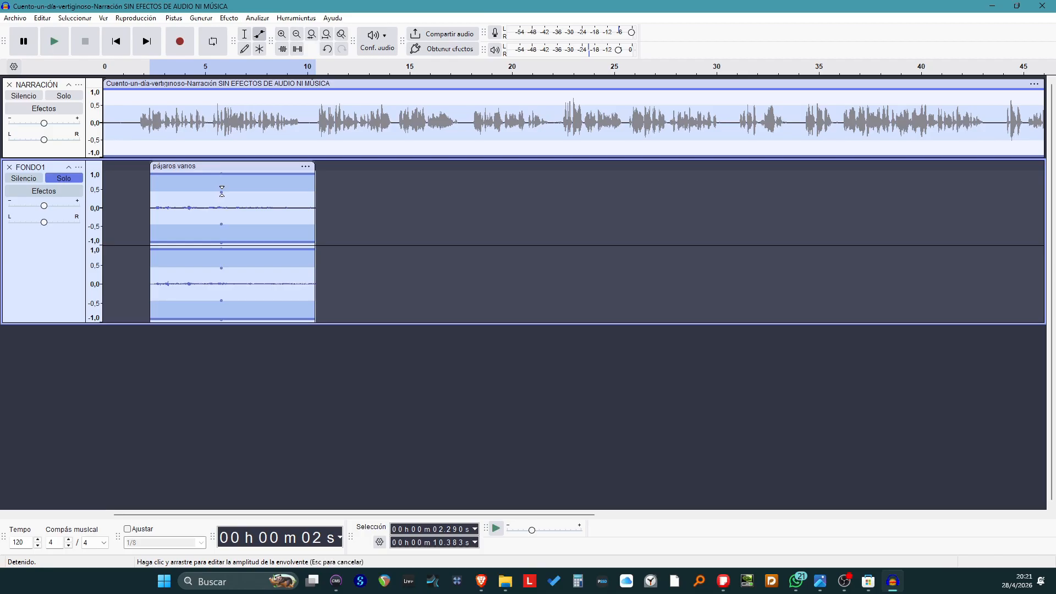
pyautogui.moveTo(222, 190); pyautogui.dragTo(223, 168)
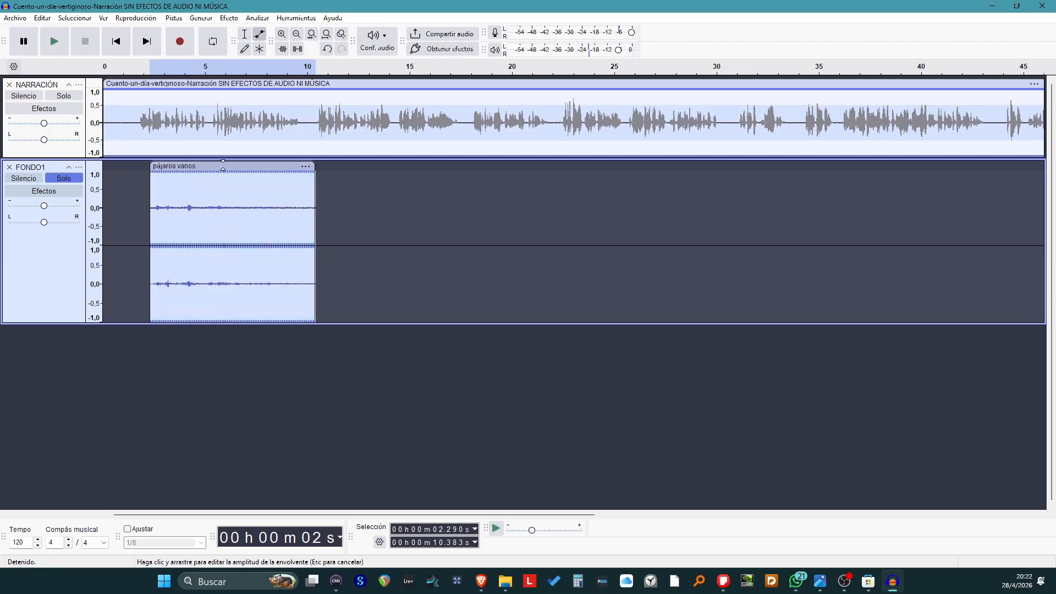
# - Shape an envelope fade-in from near silence at the bird clip's start to full volume at about 3.5 s, and play it back
pyautogui.moveTo(223, 169); pyautogui.dragTo(174, 190)
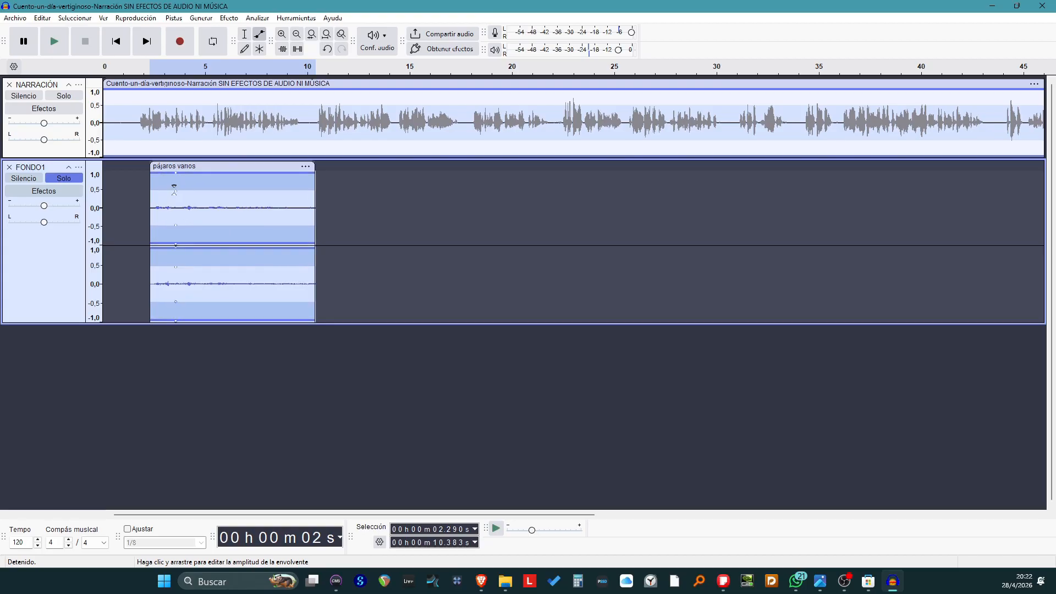
pyautogui.moveTo(154, 190)
pyautogui.mouseDown()
pyautogui.moveTo(153, 215)
pyautogui.moveTo(162, 199)
pyautogui.mouseUp()
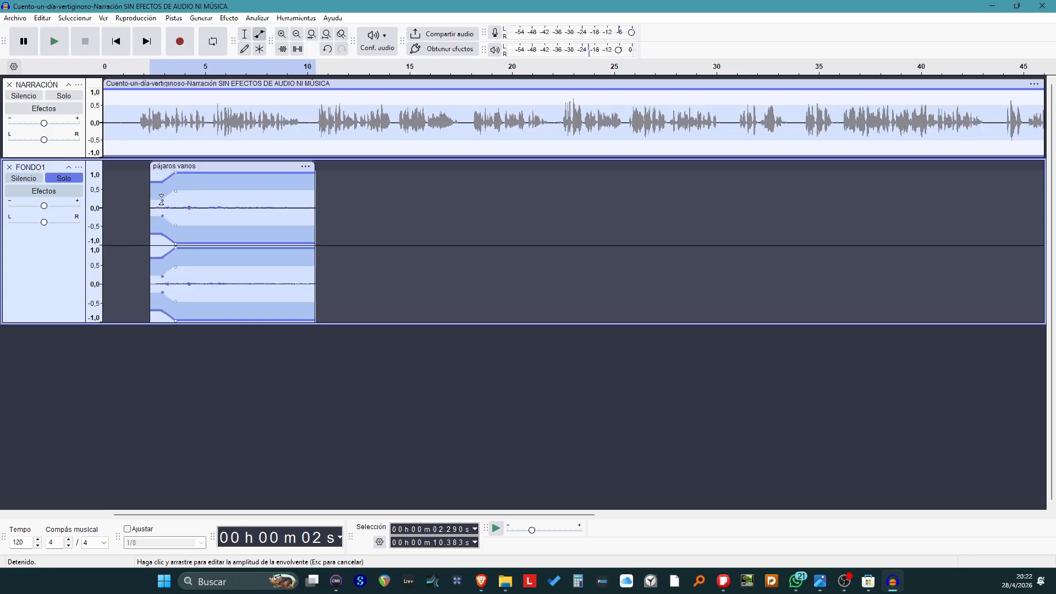
pyautogui.moveTo(162, 200); pyautogui.dragTo(163, 192)
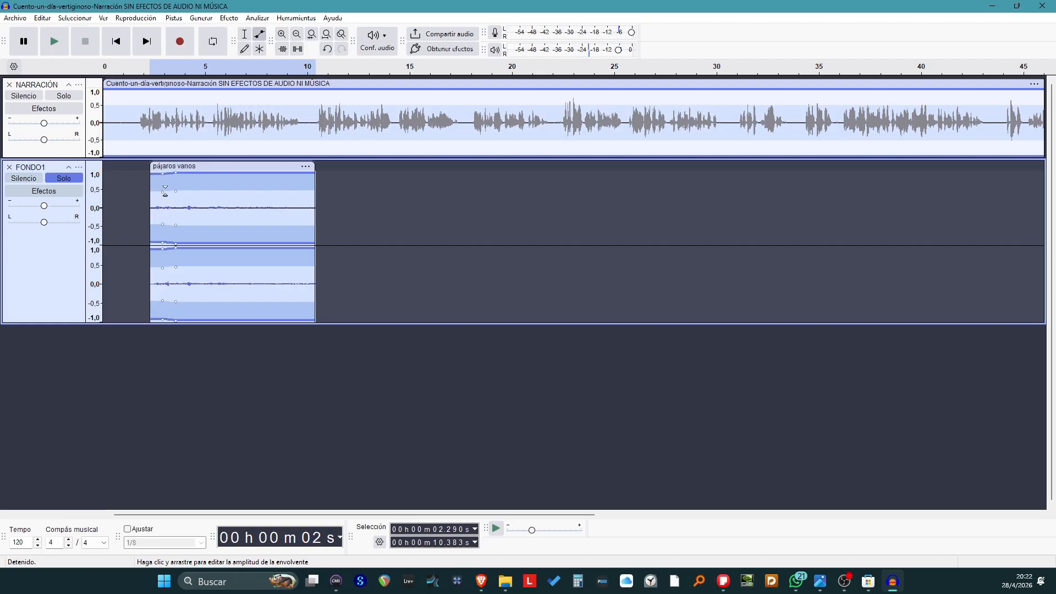
pyautogui.moveTo(163, 190)
pyautogui.mouseDown()
pyautogui.moveTo(165, 207)
pyautogui.moveTo(166, 184)
pyautogui.moveTo(154, 203)
pyautogui.moveTo(171, 206)
pyautogui.moveTo(155, 205)
pyautogui.mouseUp()
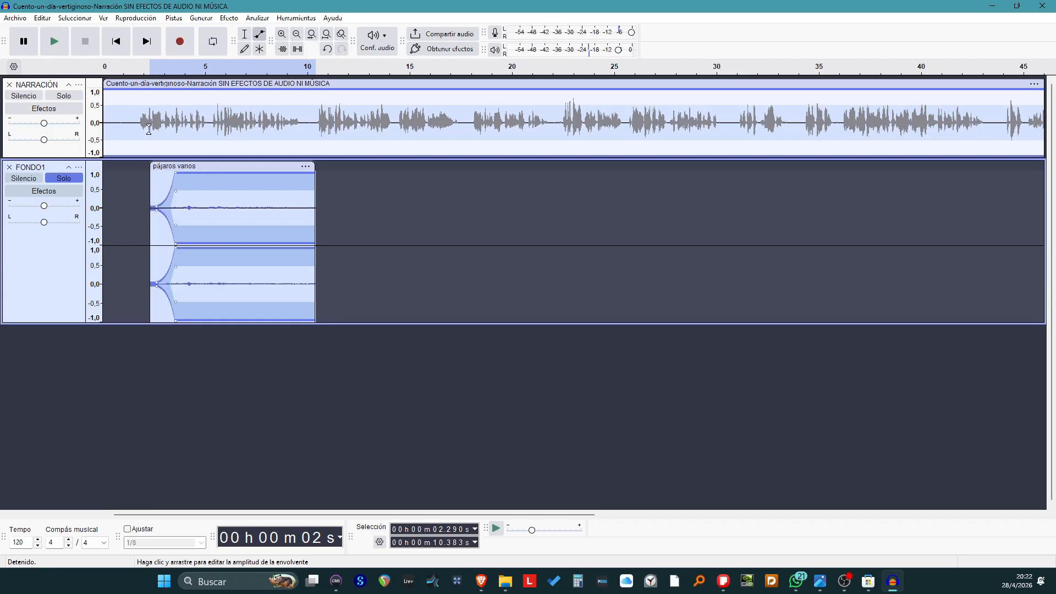
pyautogui.click(136, 70)
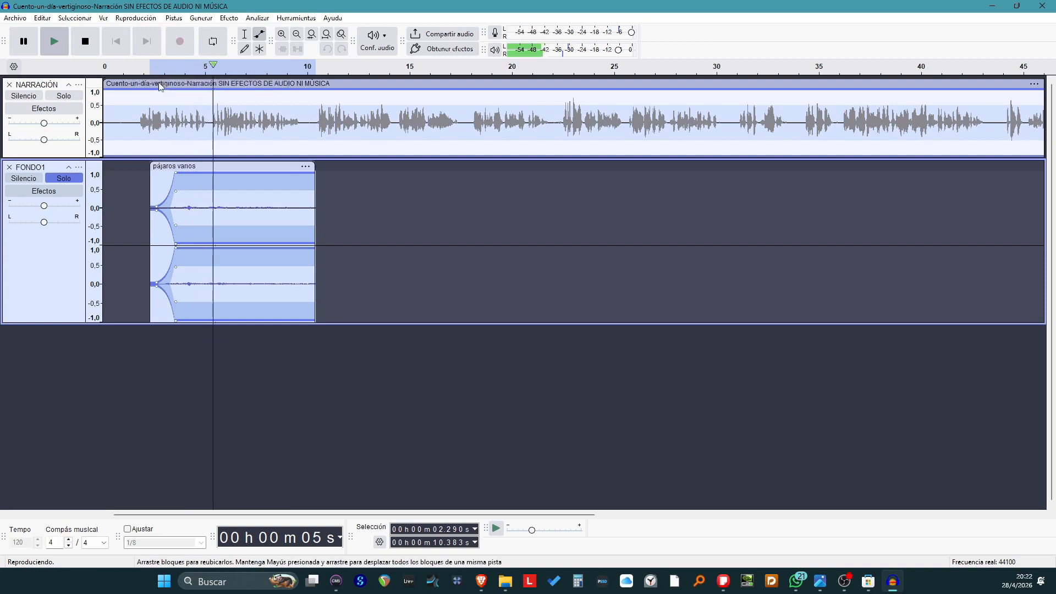
pyautogui.press('space')
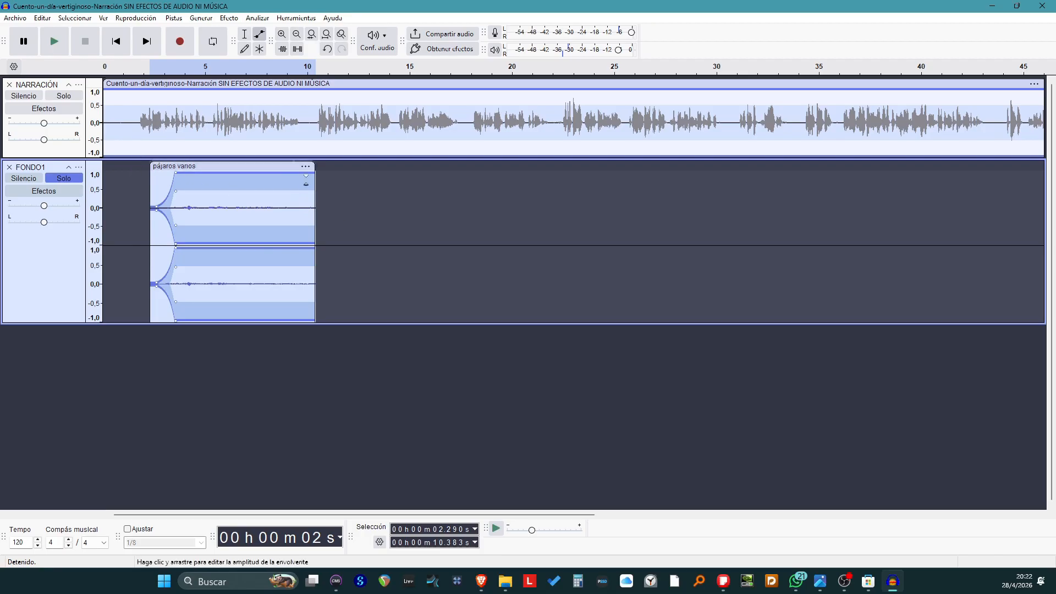
# - Try a fade-out on the end of the bird clip from about 9 s onward
pyautogui.click(245, 37)
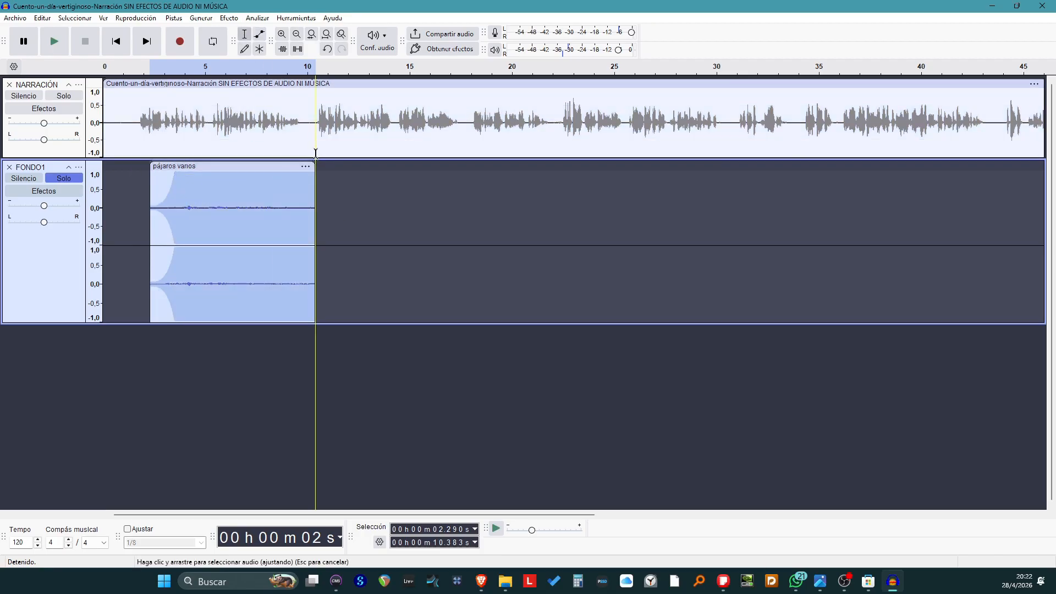
pyautogui.moveTo(320, 176); pyautogui.dragTo(289, 179)
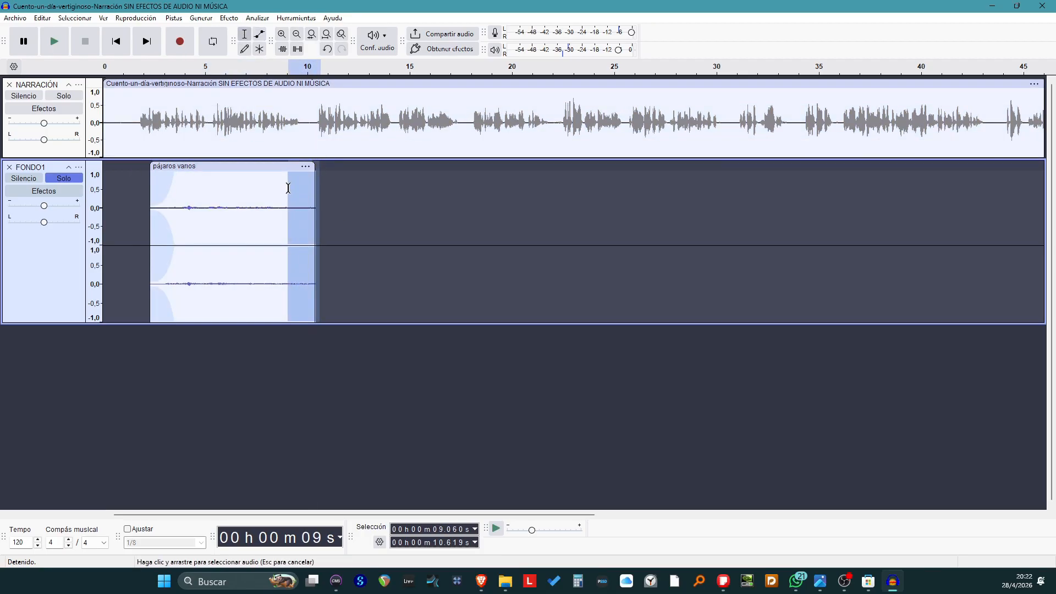
pyautogui.click(230, 18)
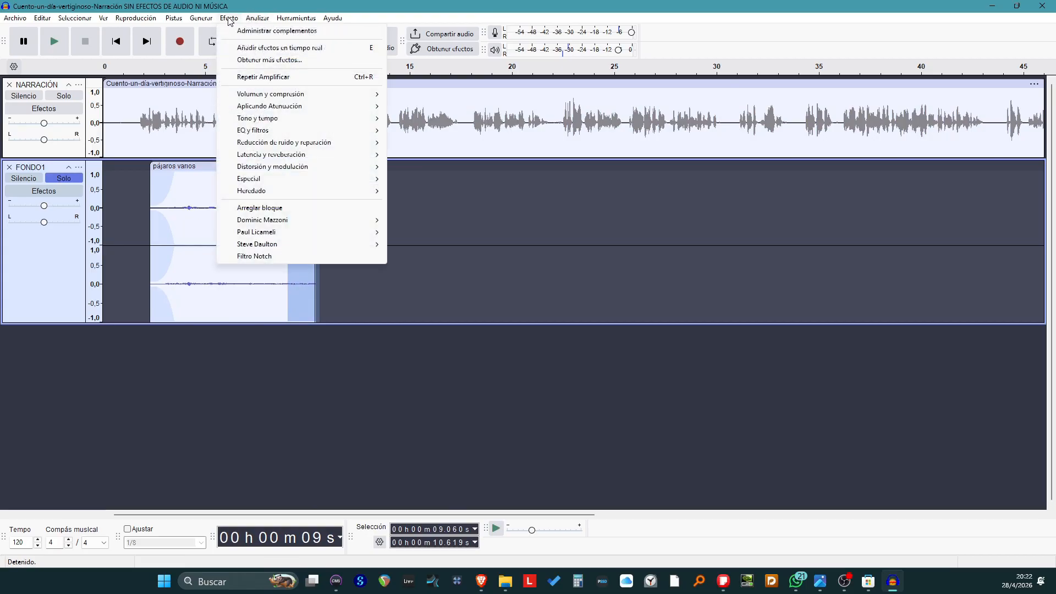
pyautogui.moveTo(342, 106)
pyautogui.click(407, 118)
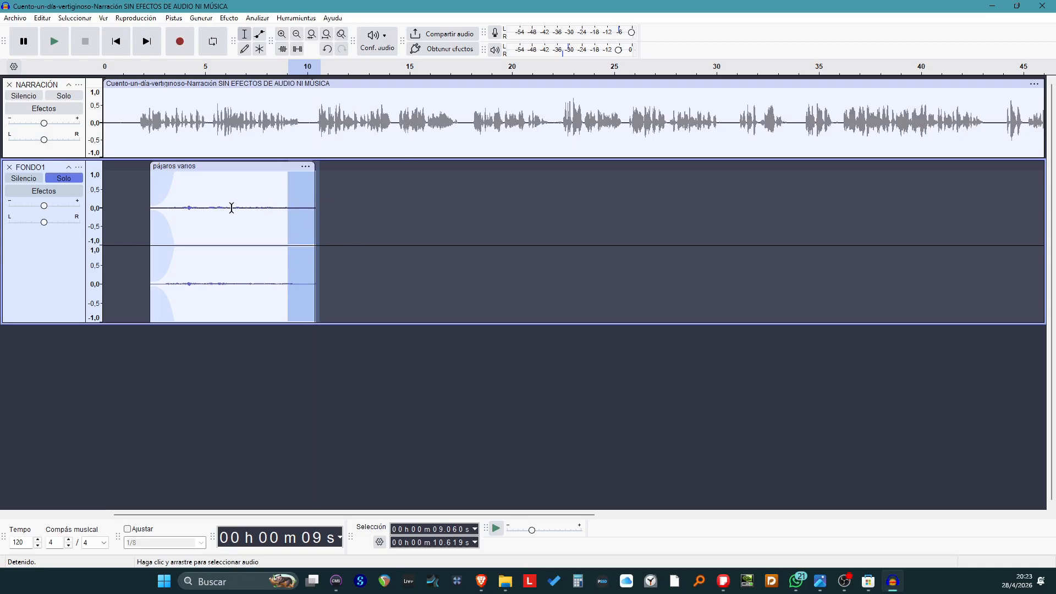
# - Undo the fade-out and the envelope fade-in on the bird clip
pyautogui.click(353, 208)
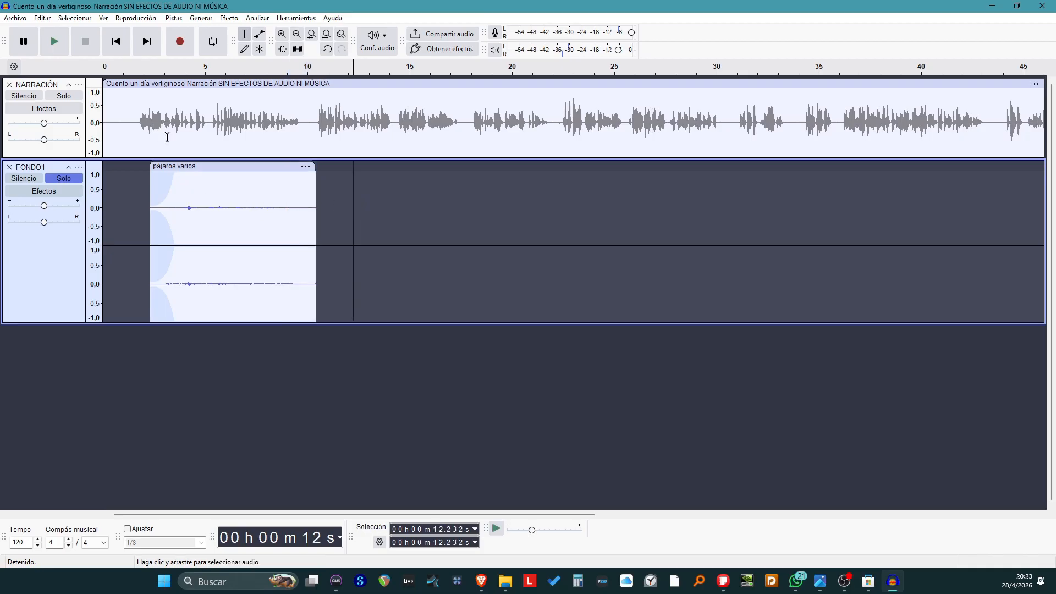
pyautogui.doubleClick(236, 207)
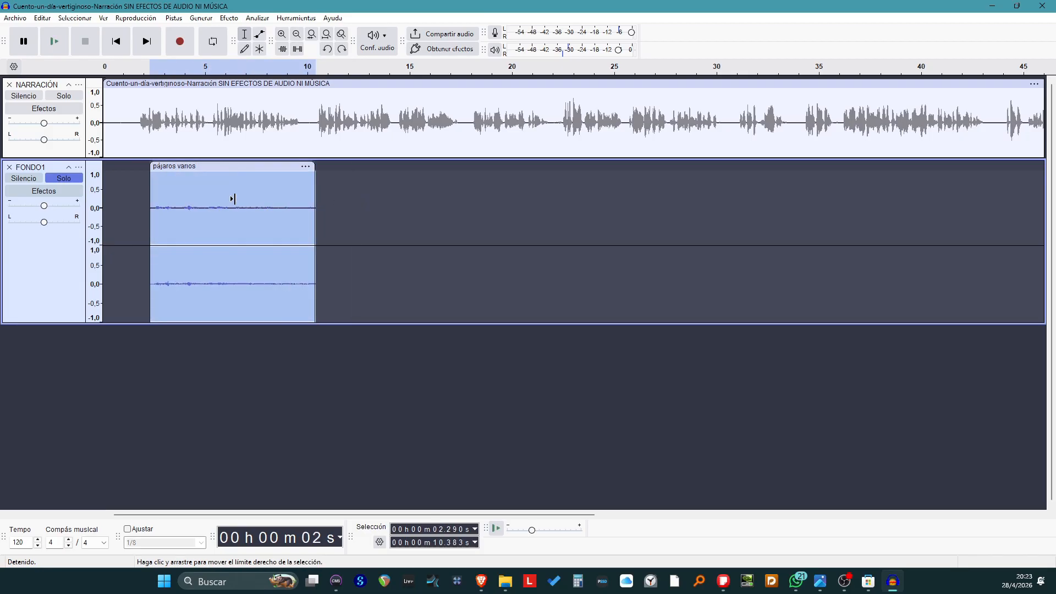
pyautogui.click(216, 186)
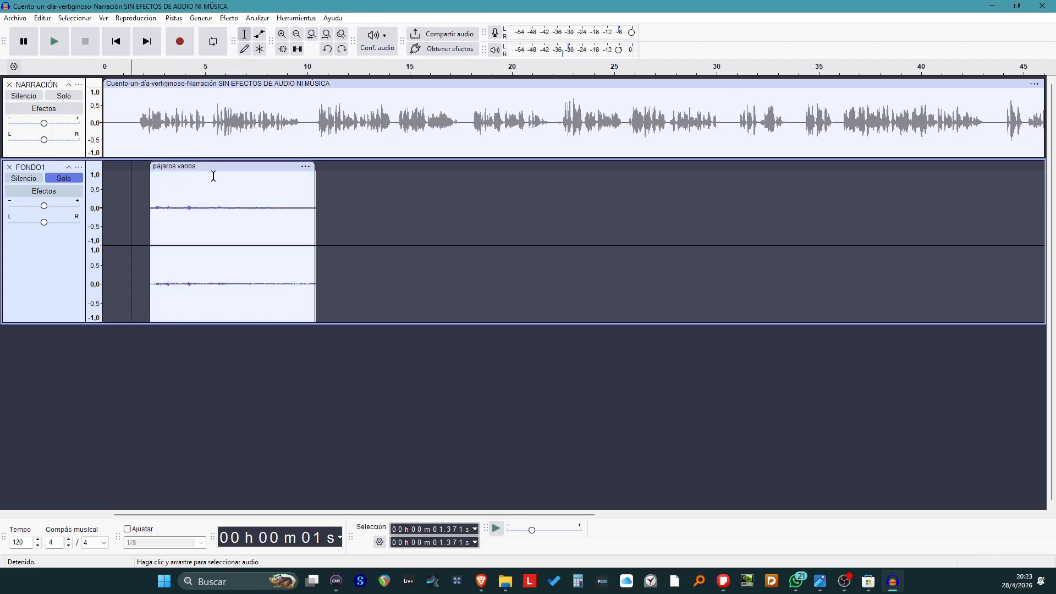
# - Try amplifying the whole bird clip with slightly reduced gain, and undo the amplification
pyautogui.doubleClick(213, 173)
pyautogui.click(229, 18)
pyautogui.moveTo(285, 100)
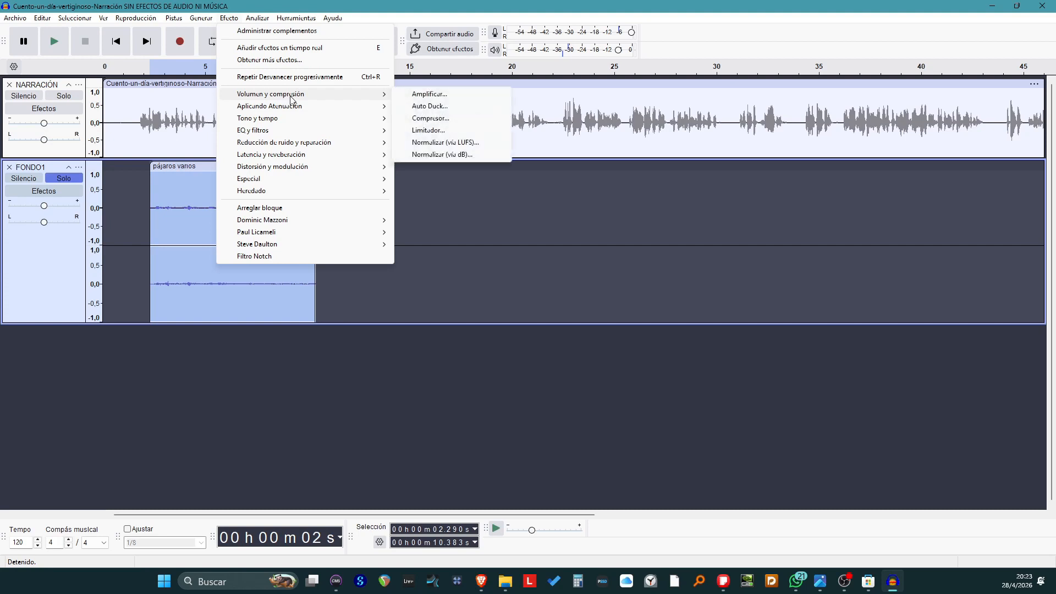
pyautogui.click(410, 99)
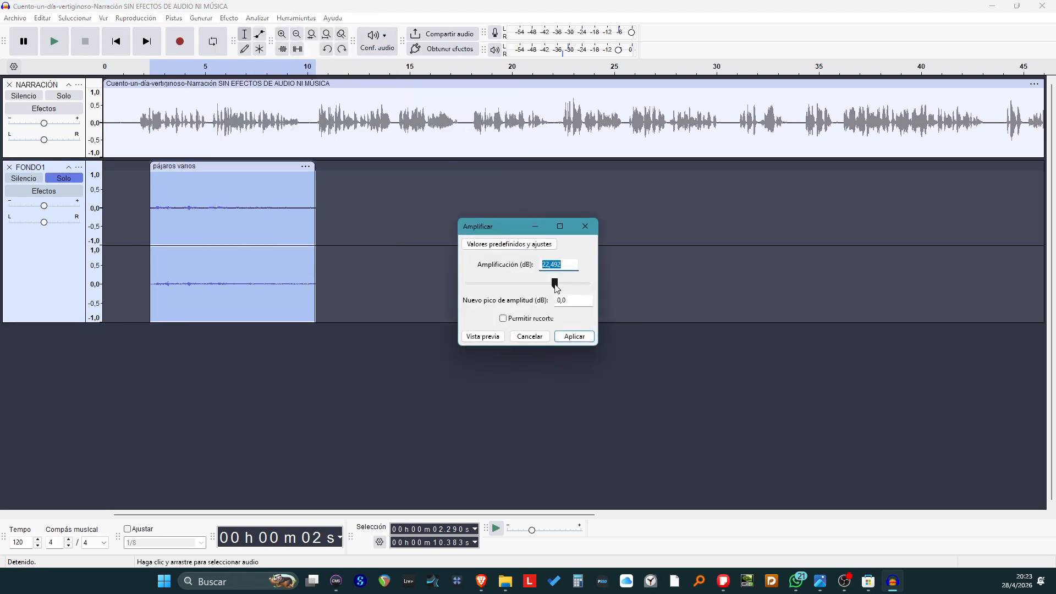
pyautogui.moveTo(552, 285); pyautogui.dragTo(549, 287)
pyautogui.click(567, 336)
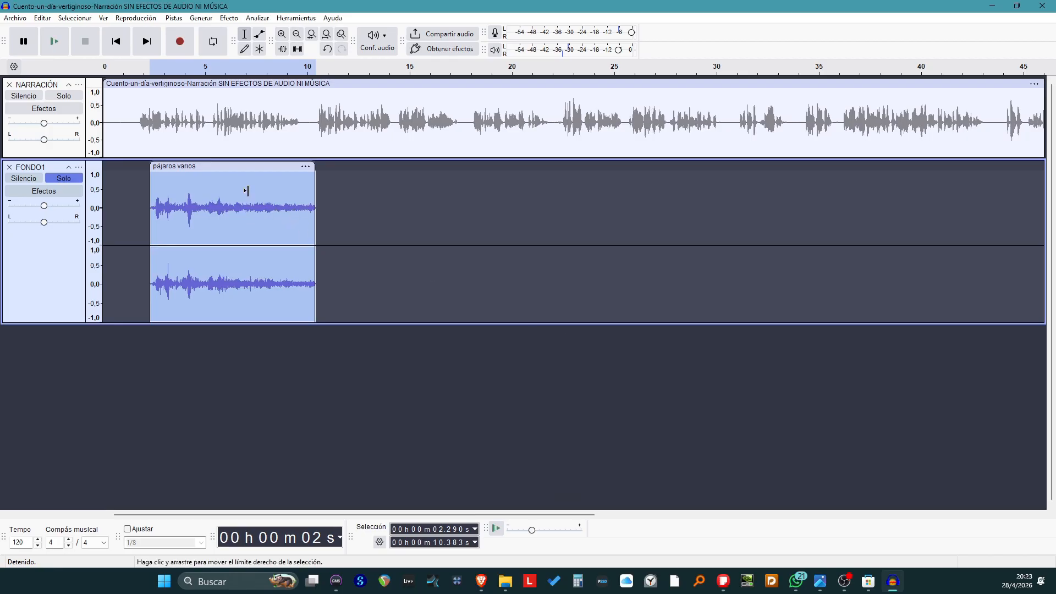
pyautogui.hotkey('ctrl', 'z')
# - Try amplifying the bird clip by 20.5 dB and undo the change
pyautogui.click(229, 18)
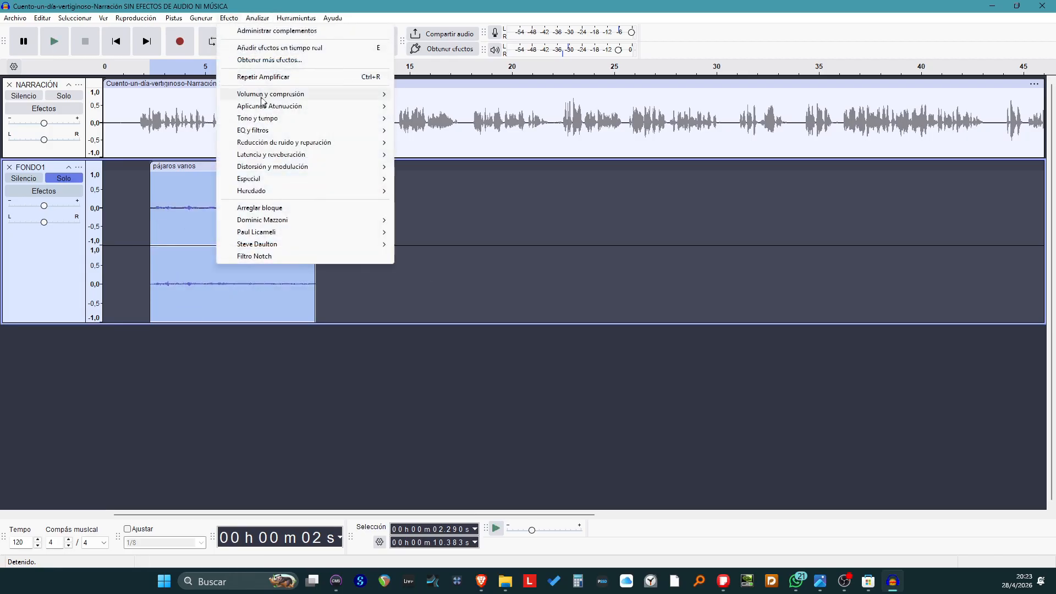
pyautogui.moveTo(264, 94)
pyautogui.click(429, 94)
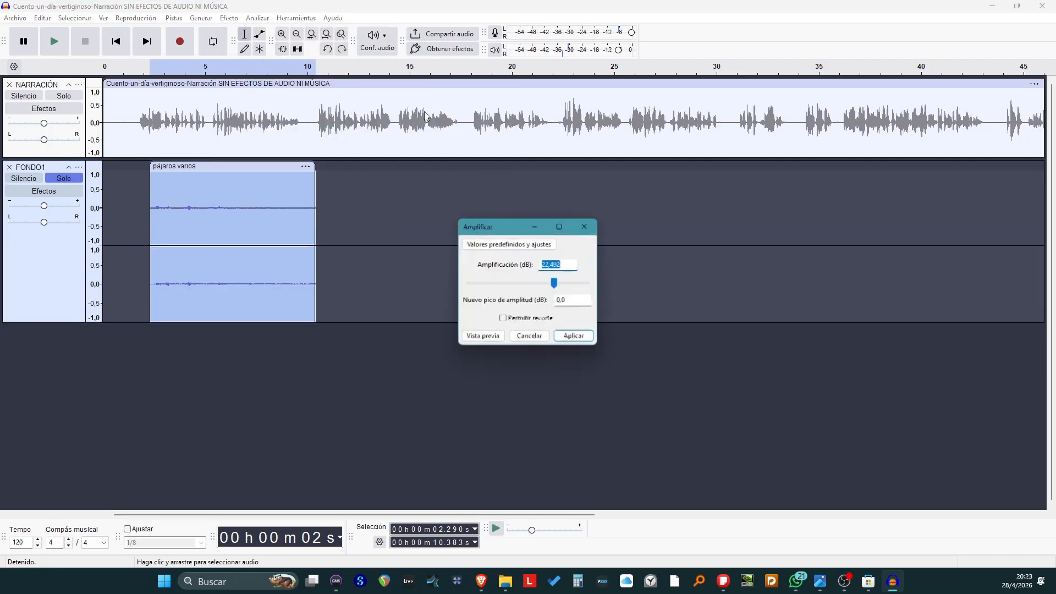
pyautogui.click(553, 283)
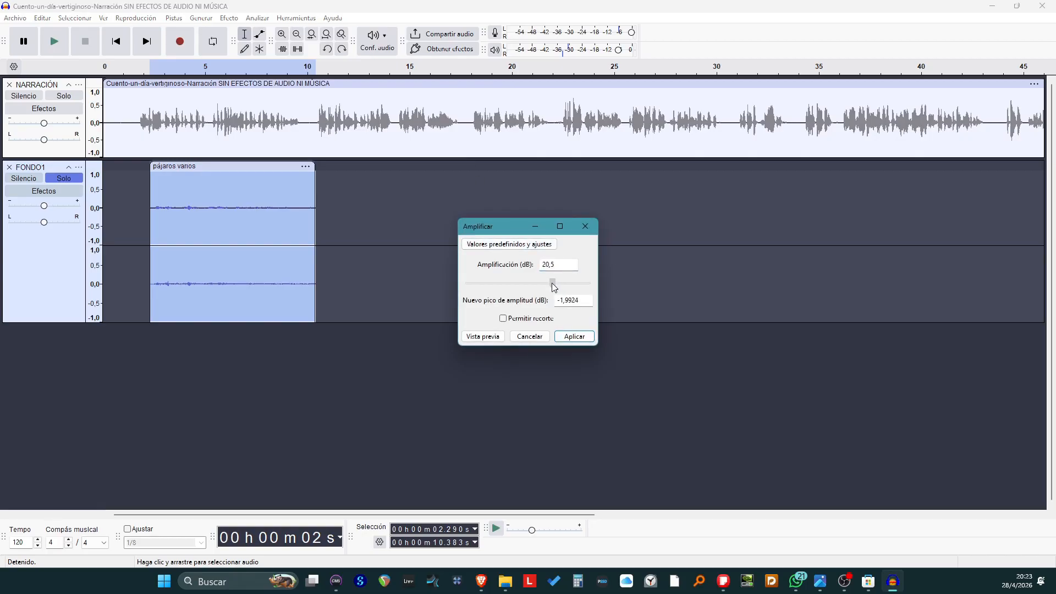
pyautogui.click(565, 337)
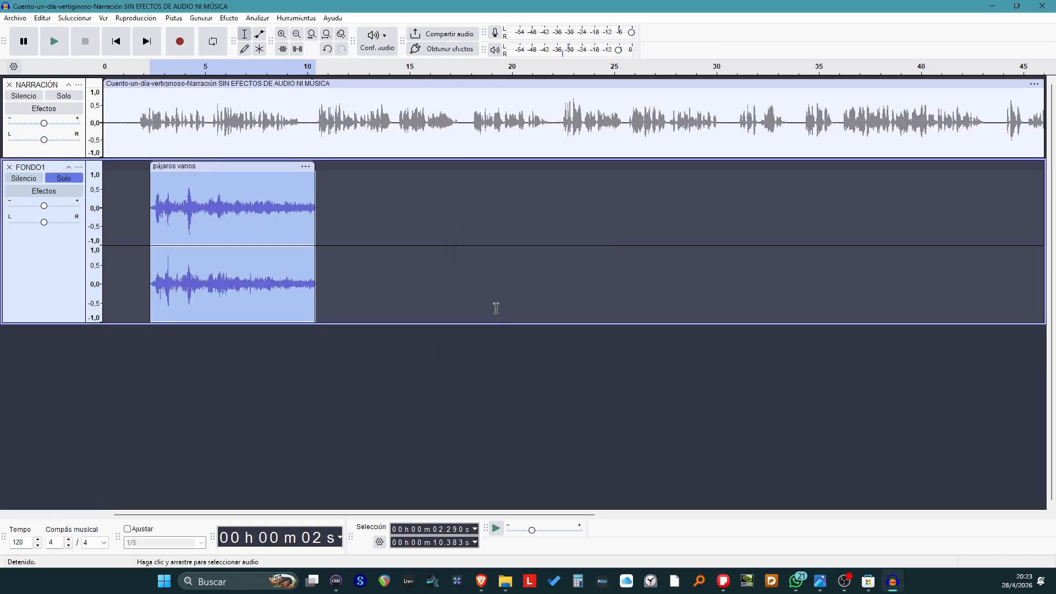
pyautogui.hotkey('ctrl', 'z')
# - Amplify the whole bird clip by 14.1 dB
pyautogui.click(228, 18)
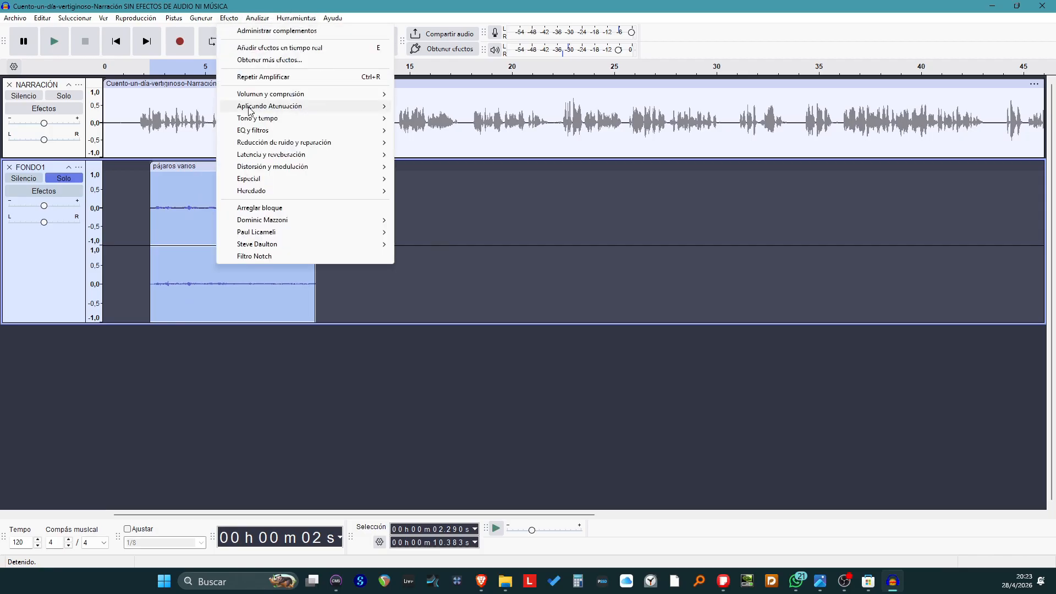
pyautogui.moveTo(264, 94)
pyautogui.click(429, 94)
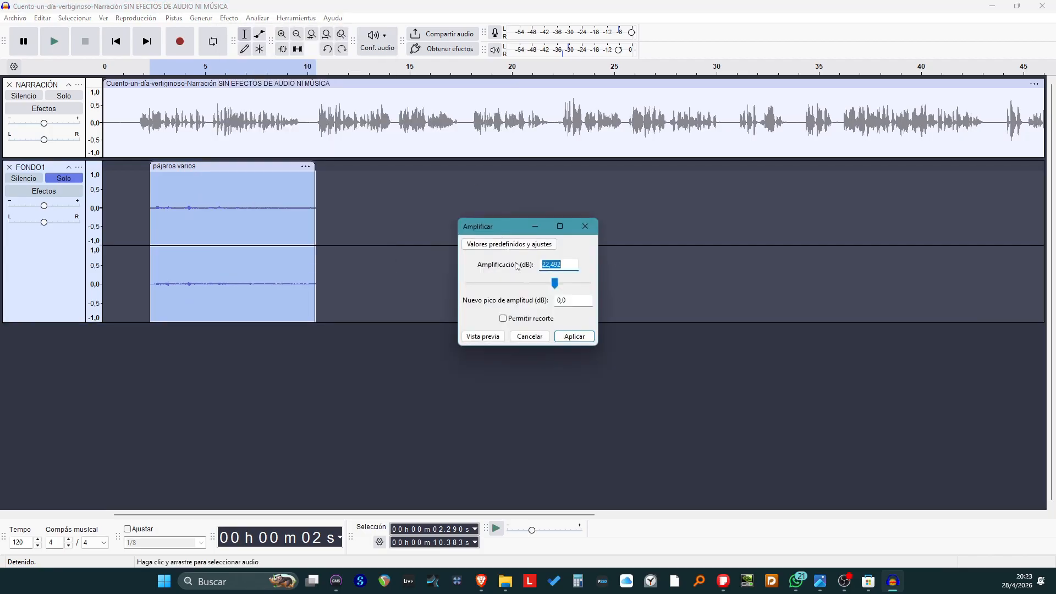
pyautogui.moveTo(554, 282); pyautogui.dragTo(545, 283)
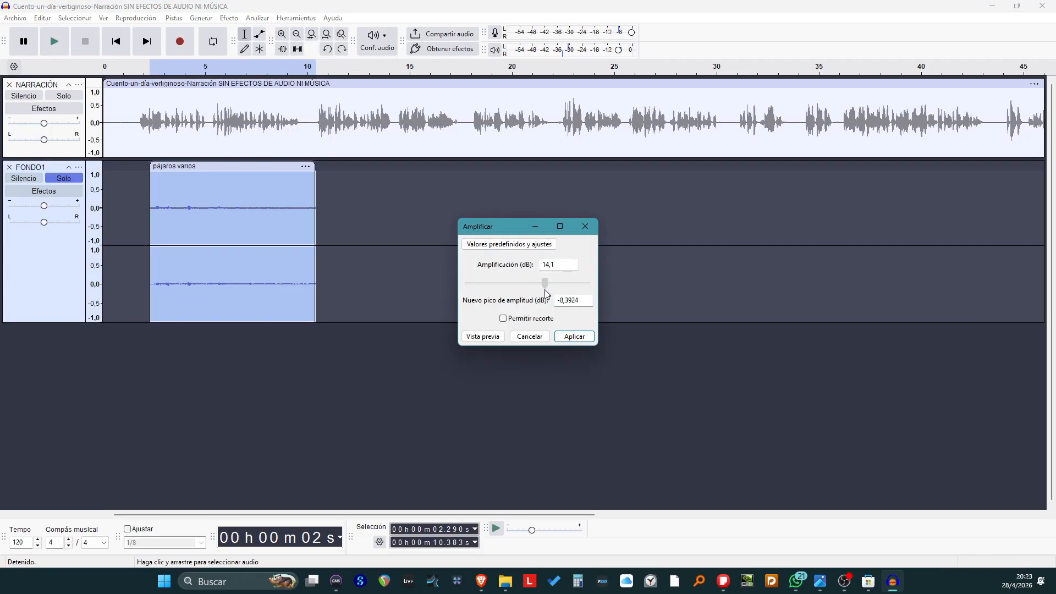
pyautogui.click(568, 336)
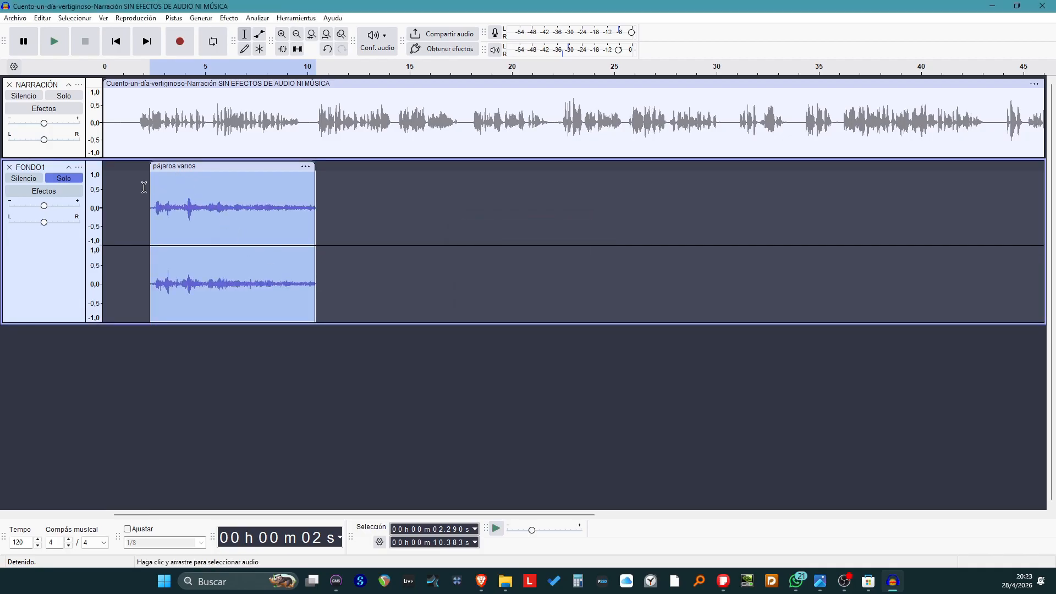
# - Apply a fade-in to the beginning of the bird clip, up to about 3.3 s
pyautogui.moveTo(146, 187); pyautogui.dragTo(171, 190)
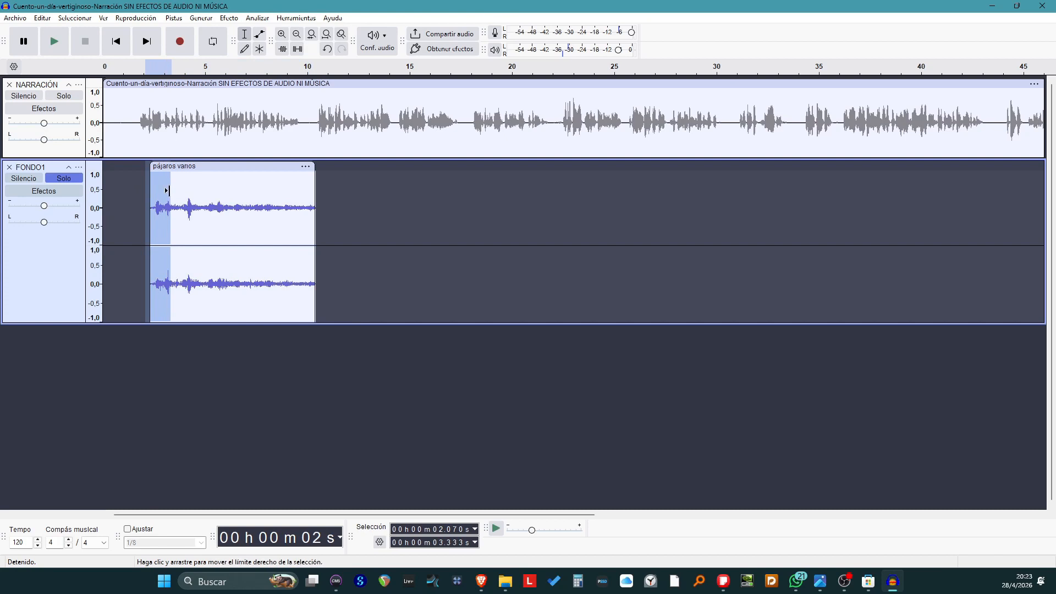
pyautogui.click(220, 19)
pyautogui.moveTo(274, 110)
pyautogui.click(413, 109)
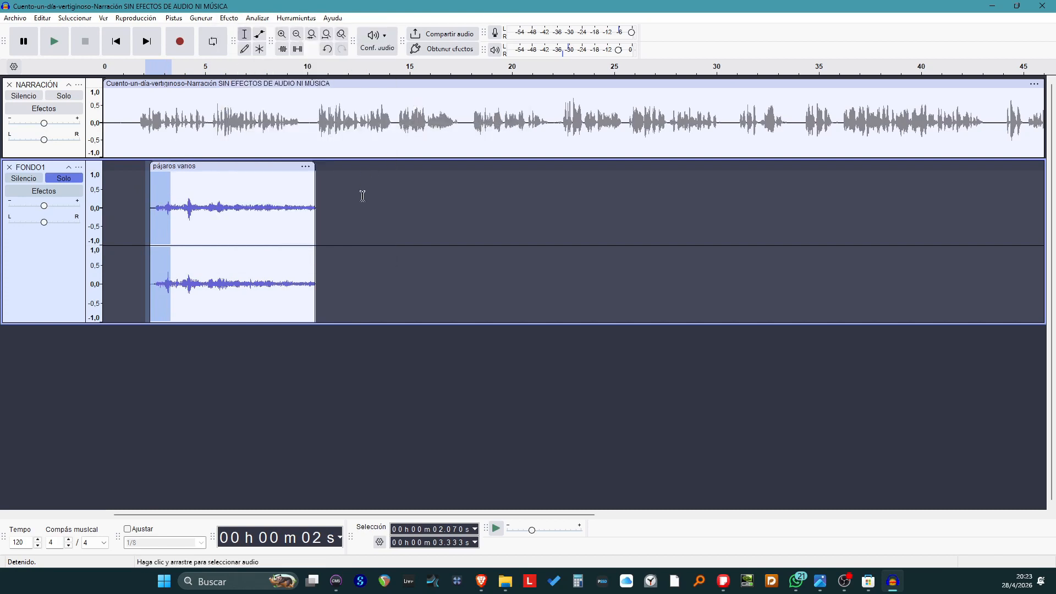
# - Apply a fade-out to the end of the bird clip, starting at about 9.7 s
pyautogui.moveTo(327, 205); pyautogui.dragTo(301, 206)
pyautogui.click(227, 19)
pyautogui.moveTo(295, 107)
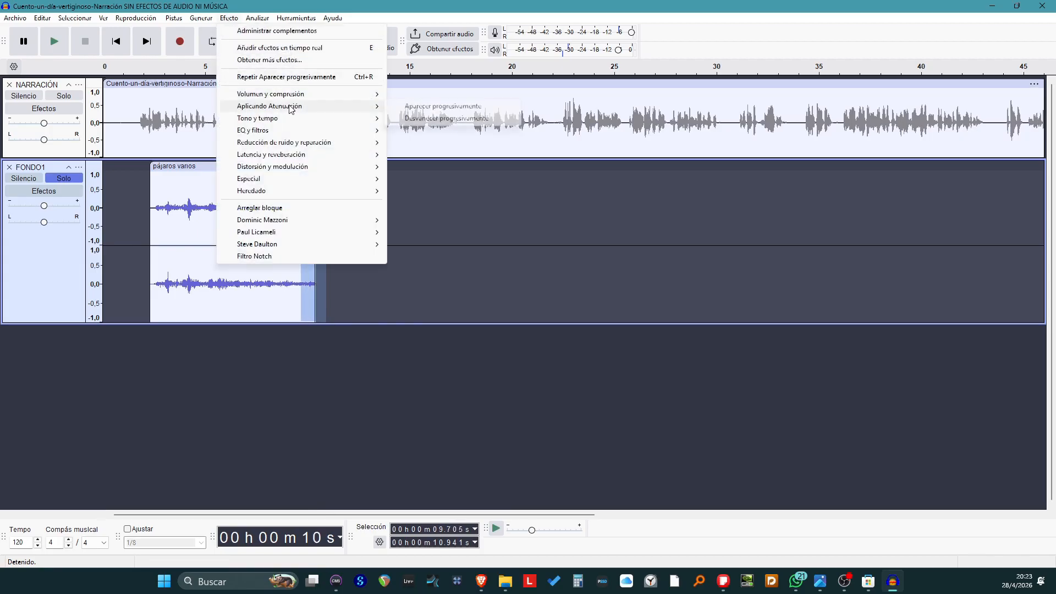
pyautogui.click(404, 117)
# - Move the bird clip to start at about 0.5 s and play it with the narration, with FONDO1's solo turned off
pyautogui.moveTo(239, 170); pyautogui.dragTo(193, 166)
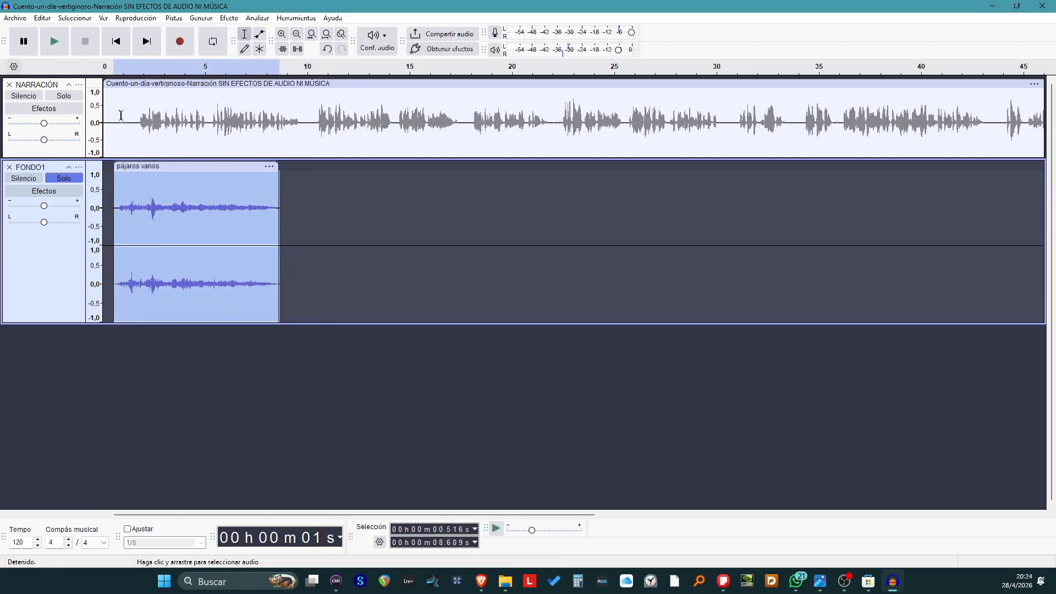
pyautogui.click(63, 178)
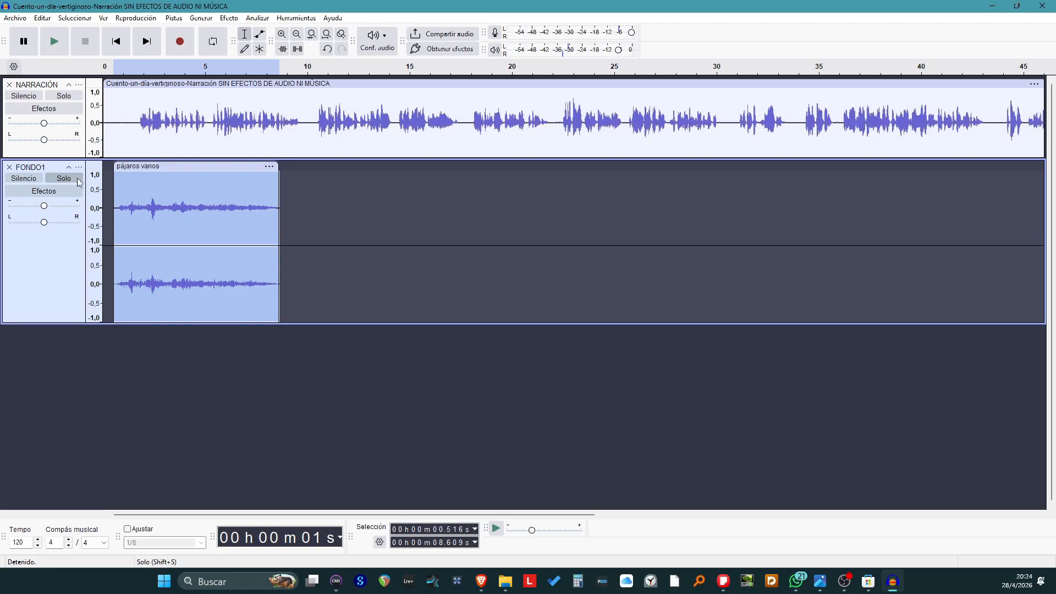
pyautogui.press('space')
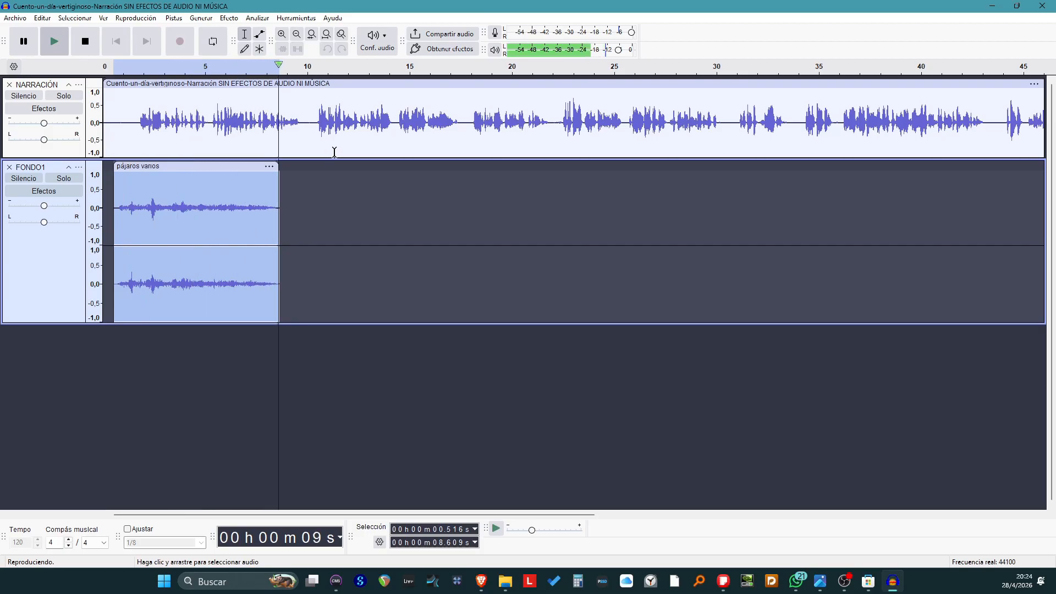
pyautogui.press('space')
pyautogui.press('space')
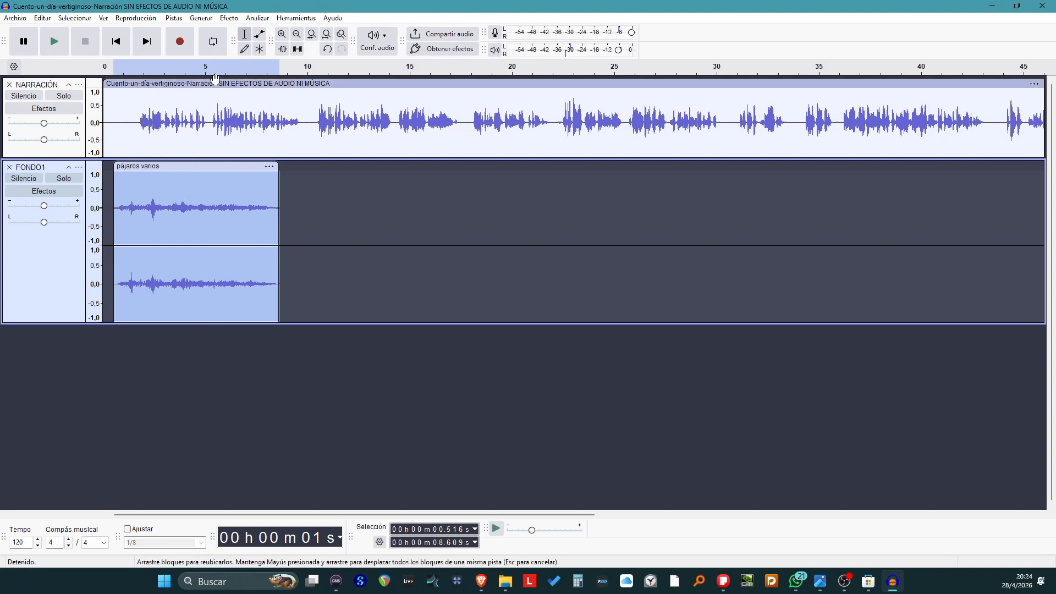
# - Lower the bird clip's volume with envelope points at its start, middle and end, and play the beginning with the narration
pyautogui.click(259, 34)
pyautogui.moveTo(200, 172); pyautogui.dragTo(119, 188)
pyautogui.moveTo(267, 174); pyautogui.dragTo(268, 187)
pyautogui.press('space')
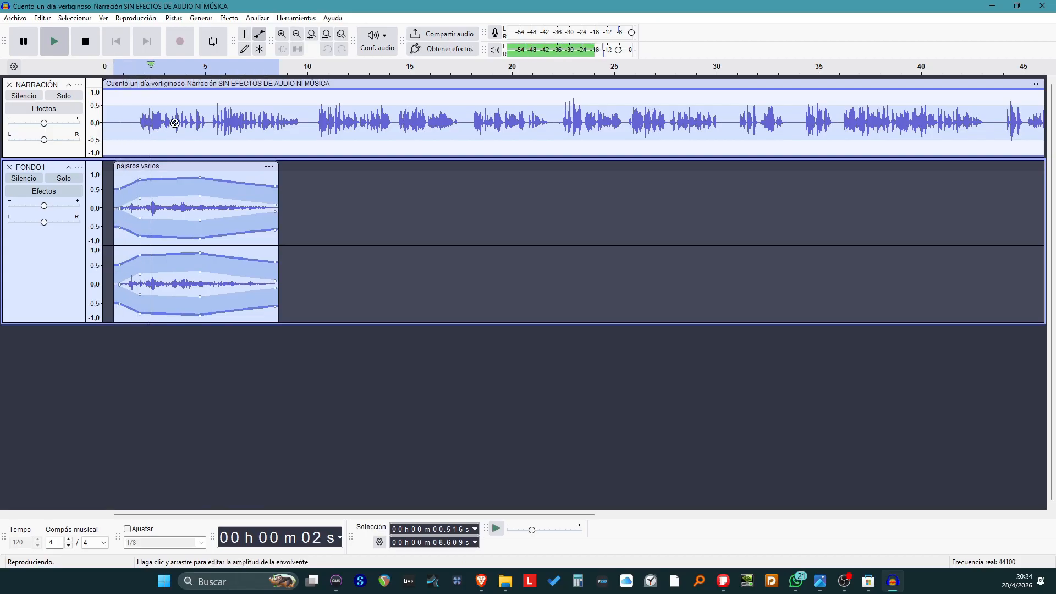
pyautogui.press('space')
# - Lower the bird clip's envelope points at about 2 s and 5 s to nearly level the curve, and listen to the mix
pyautogui.moveTo(142, 179); pyautogui.dragTo(199, 183)
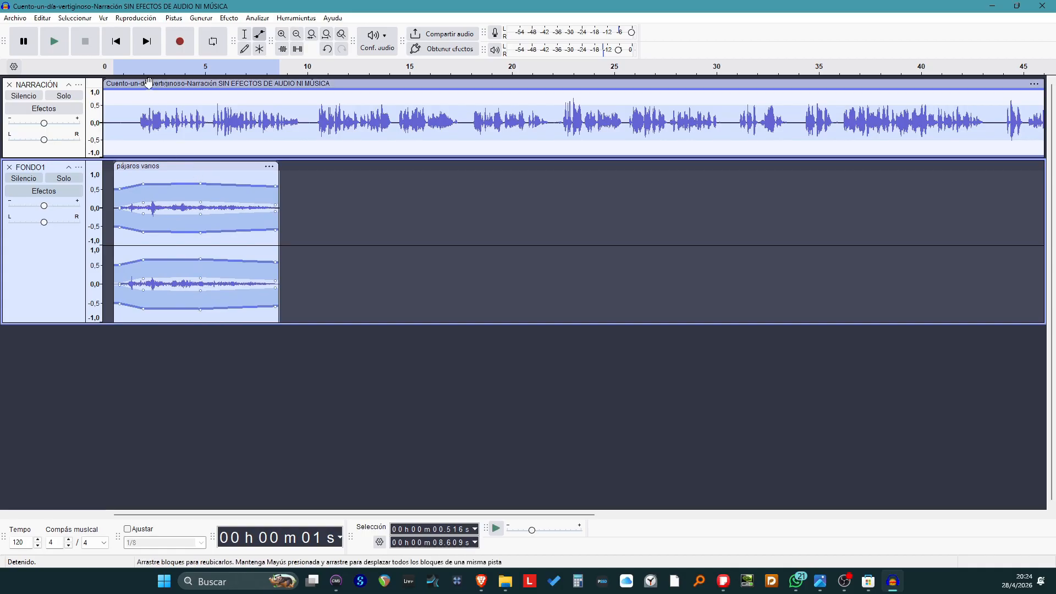
pyautogui.click(130, 72)
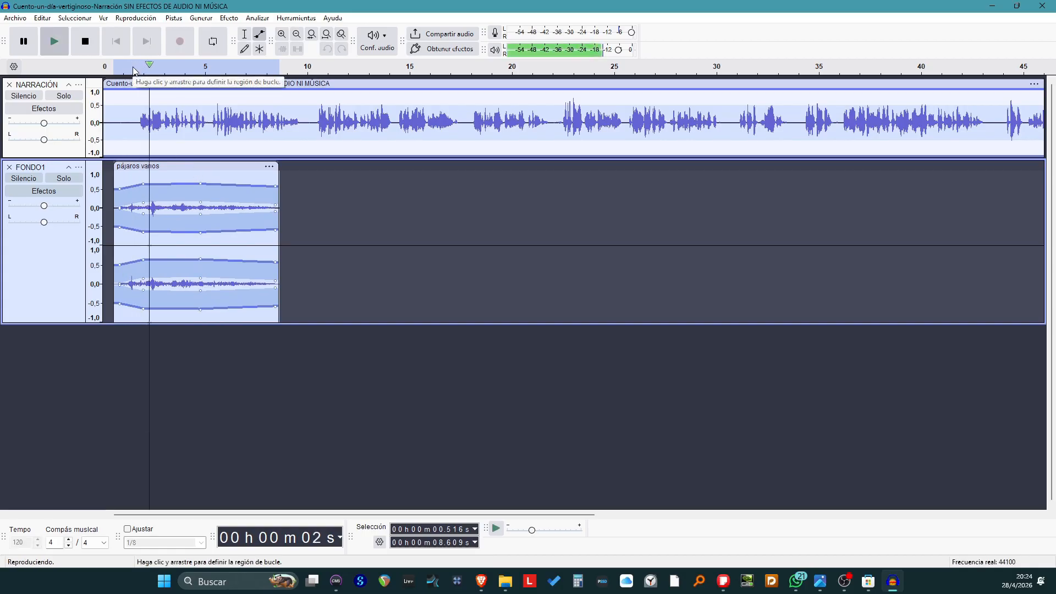
pyautogui.press('space')
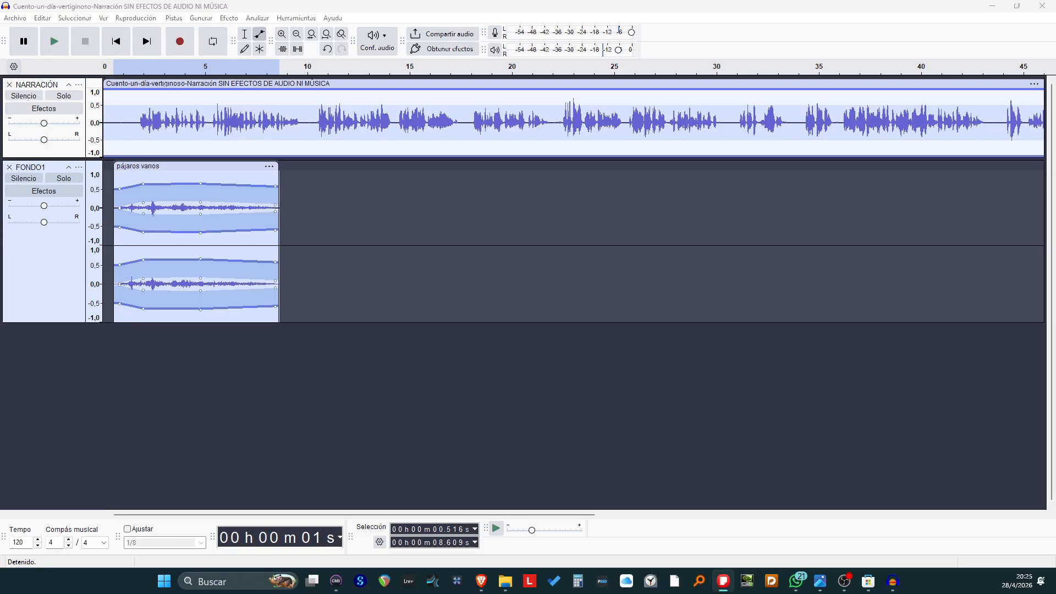
# - Listen to the mix just past the bird clip's end and again from its start
pyautogui.click(285, 69)
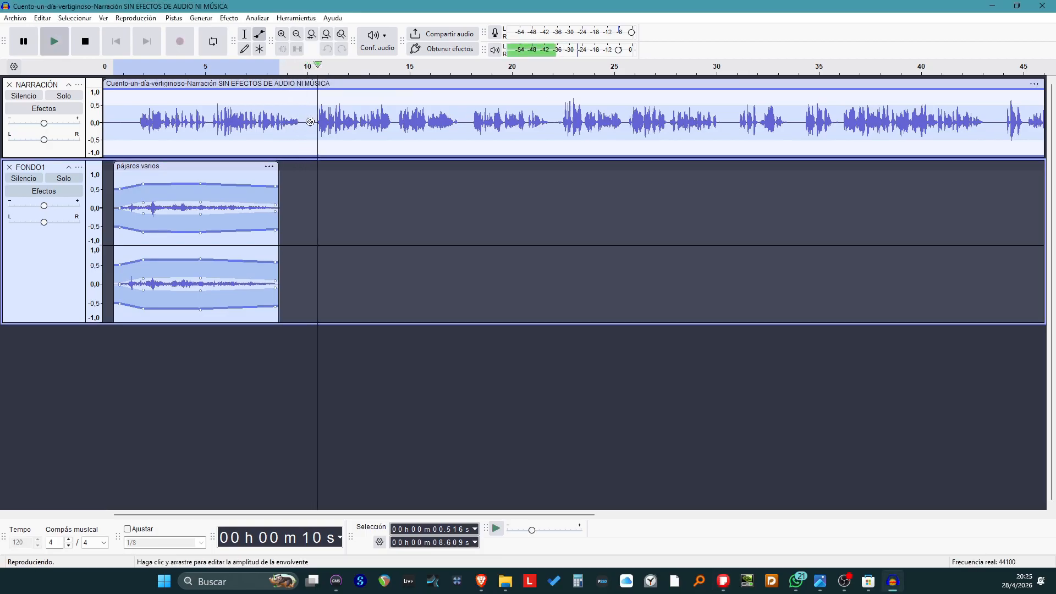
pyautogui.press('space')
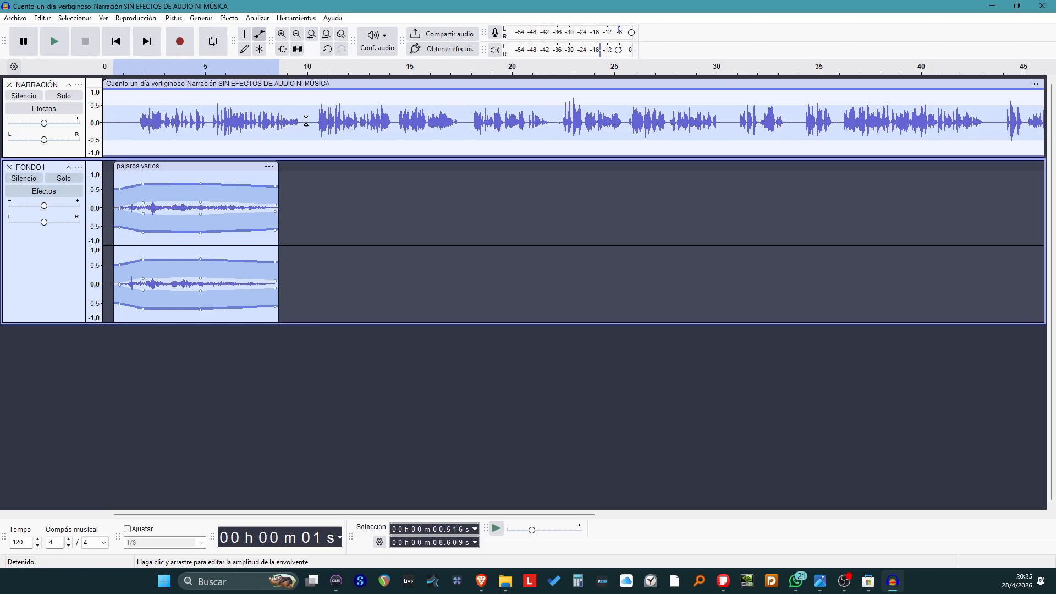
pyautogui.click(263, 67)
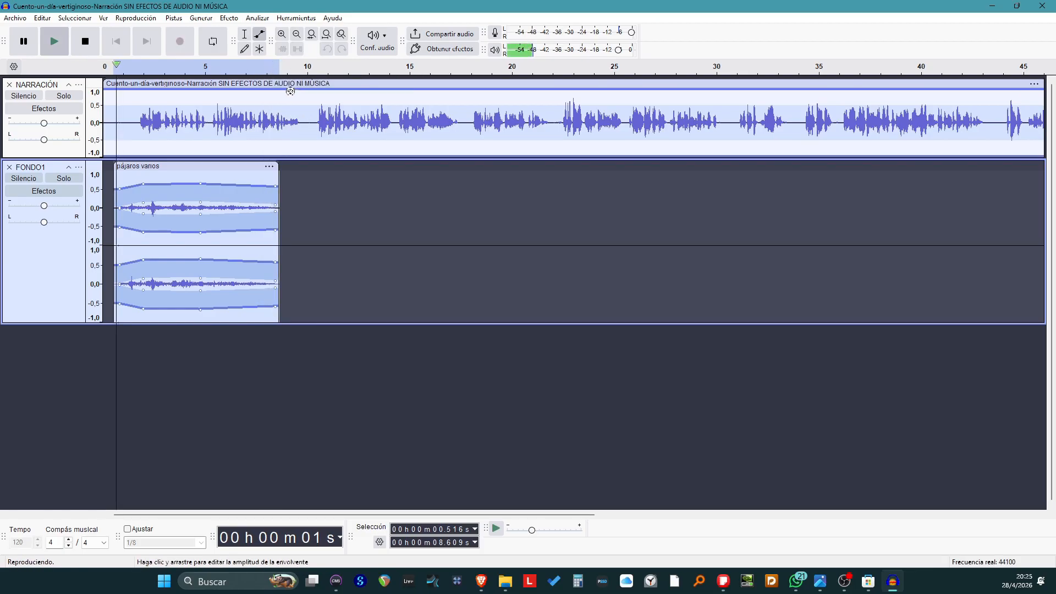
pyautogui.press('space')
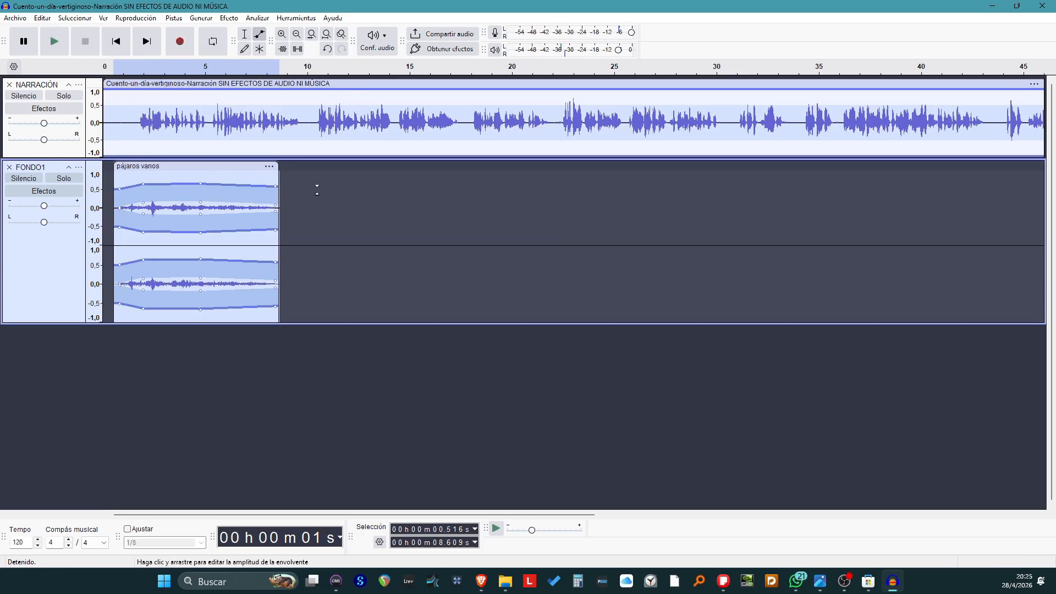
# - Return to the Selection tool and listen to the mix from about 8 s, around the end of the bird clip
pyautogui.click(245, 37)
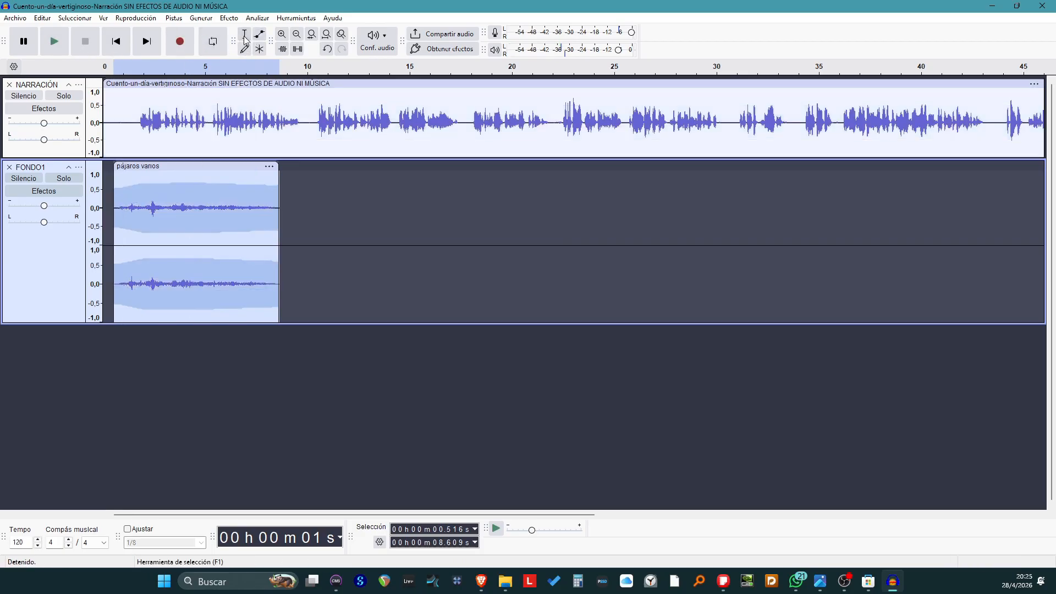
pyautogui.click(264, 93)
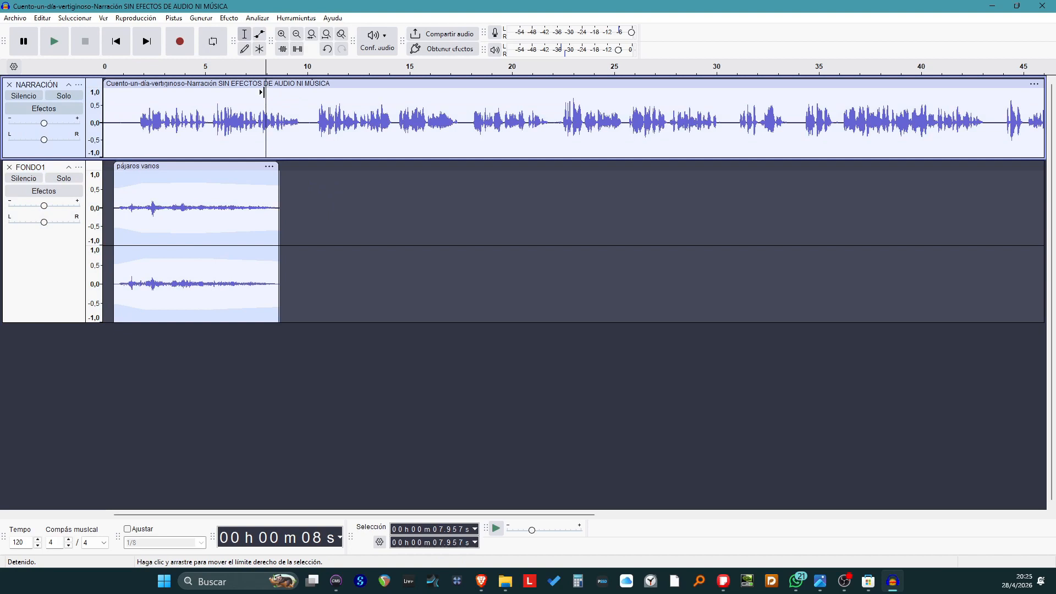
pyautogui.press('space')
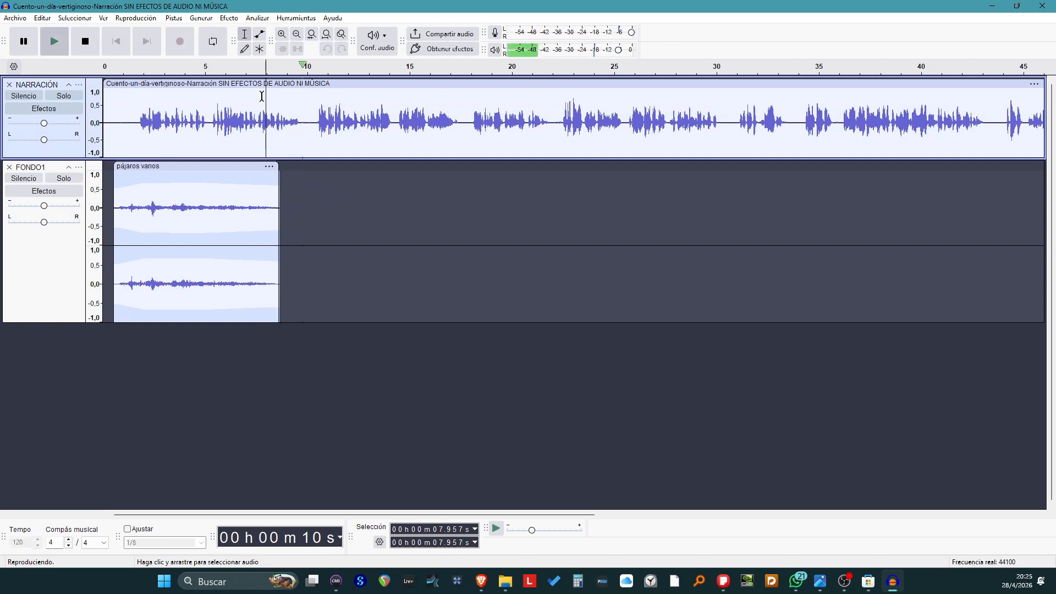
pyautogui.press('space')
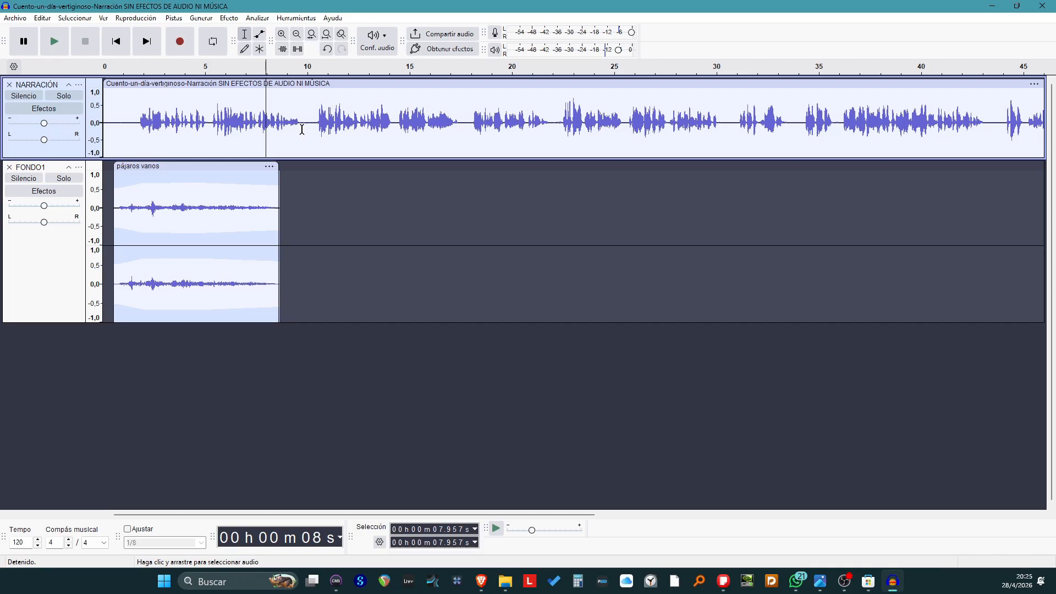
# - Split the narration clip at about 9.7 s and move its second part to start at about 17.5 s
pyautogui.click(303, 112)
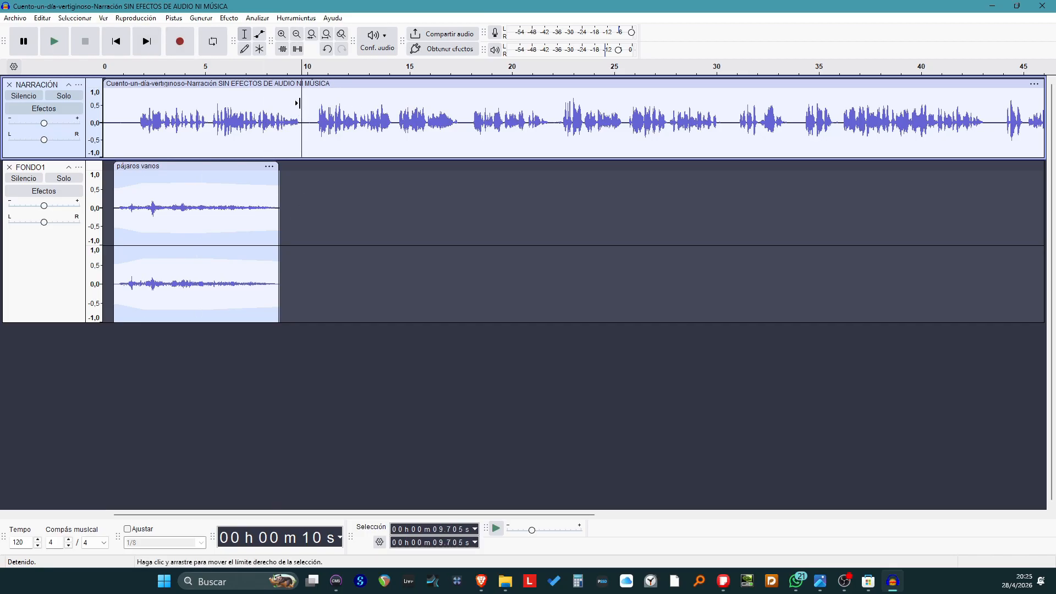
pyautogui.rightClick(304, 109)
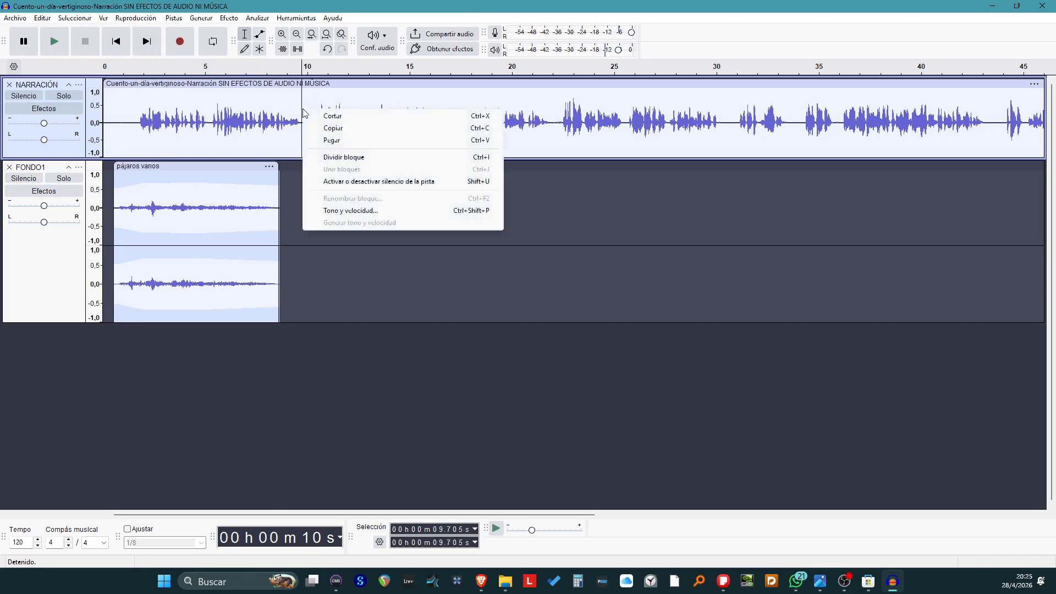
pyautogui.click(327, 158)
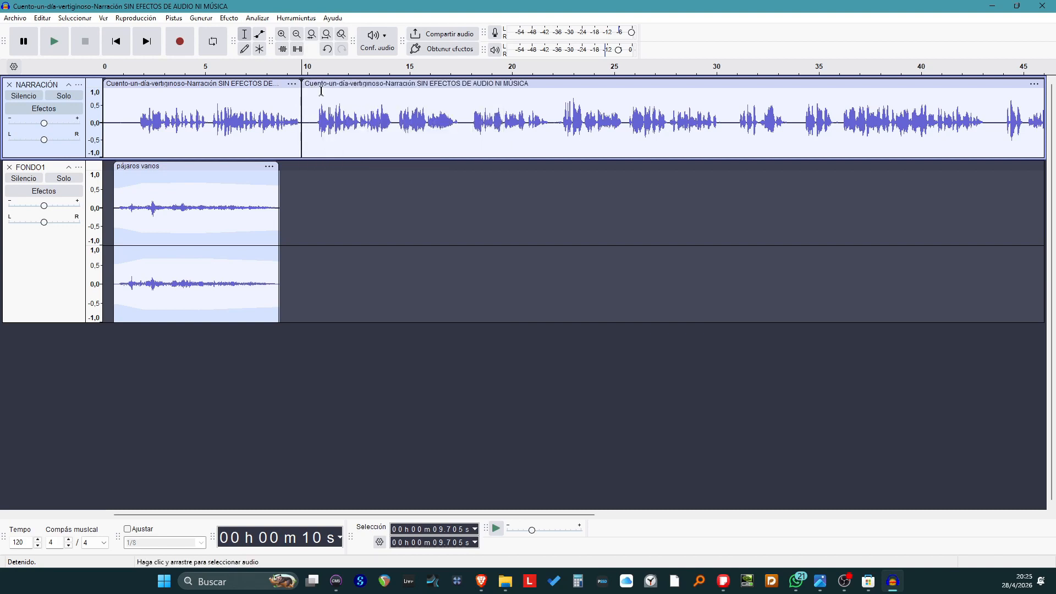
pyautogui.moveTo(322, 91); pyautogui.dragTo(488, 89)
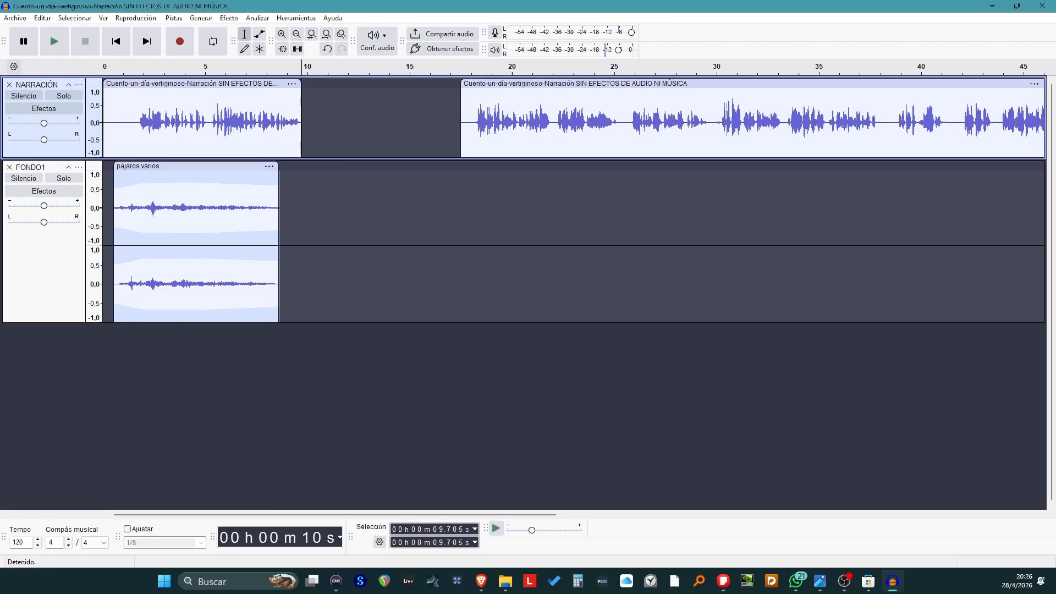
# - Import the BBCLADRIDO audio file as a new track, solo it and listen to its barking from about 9 s
pyautogui.moveTo(0, 280); pyautogui.dragTo(373, 437)
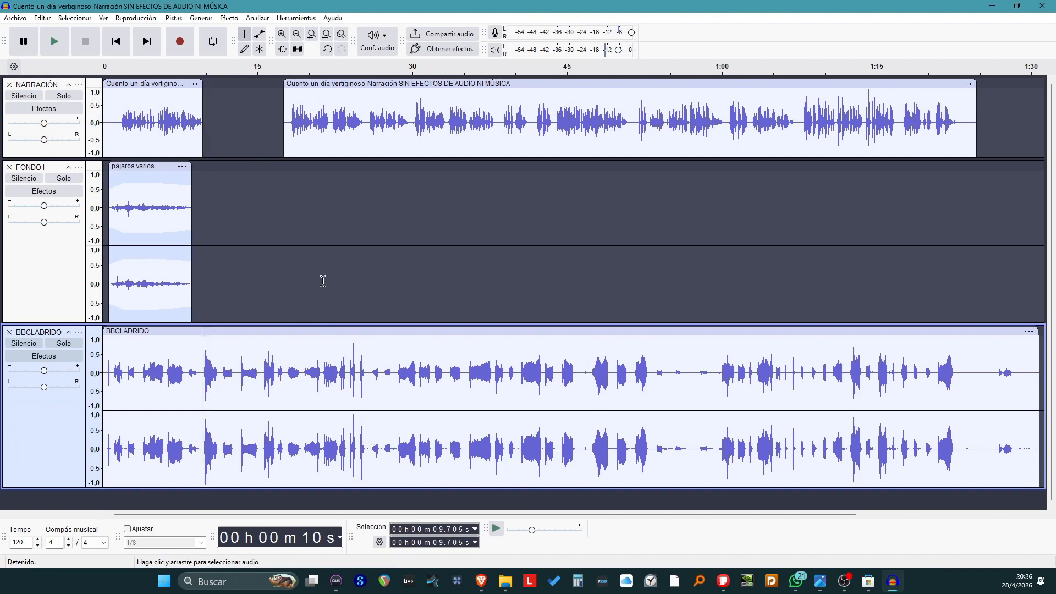
pyautogui.click(61, 344)
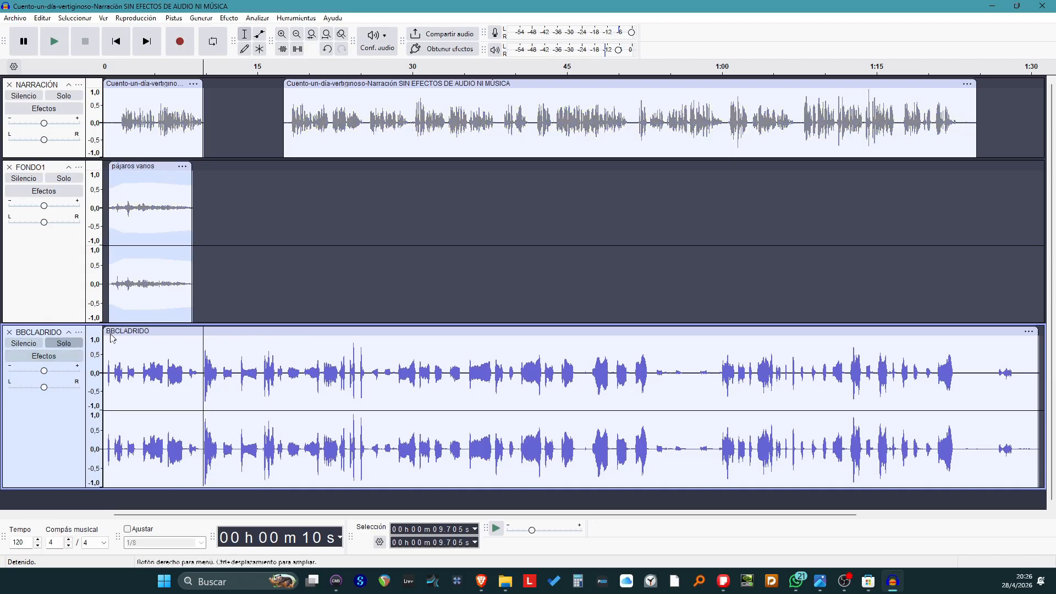
pyautogui.click(197, 71)
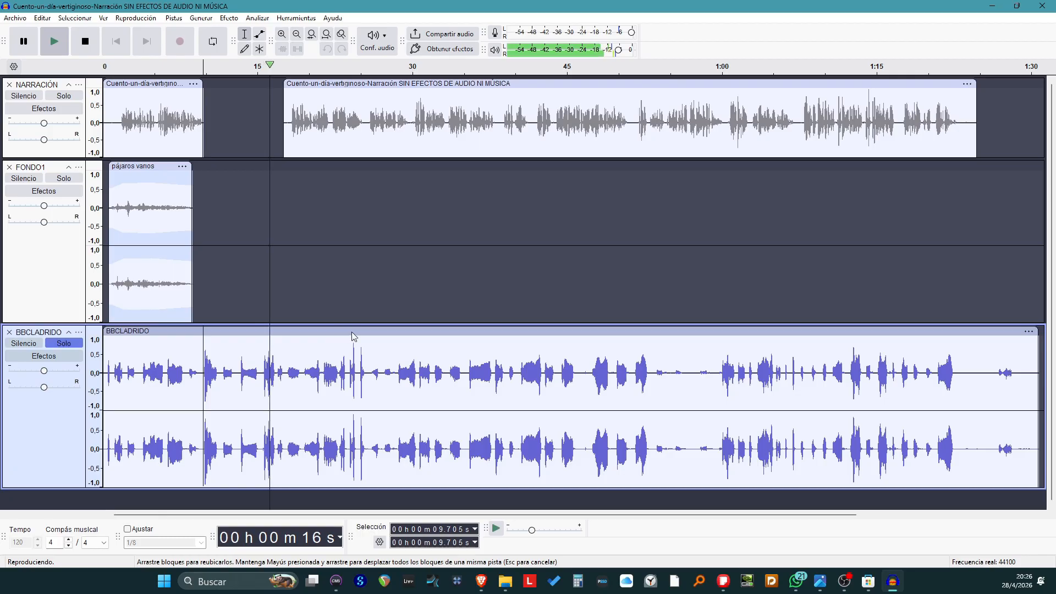
pyautogui.press('space')
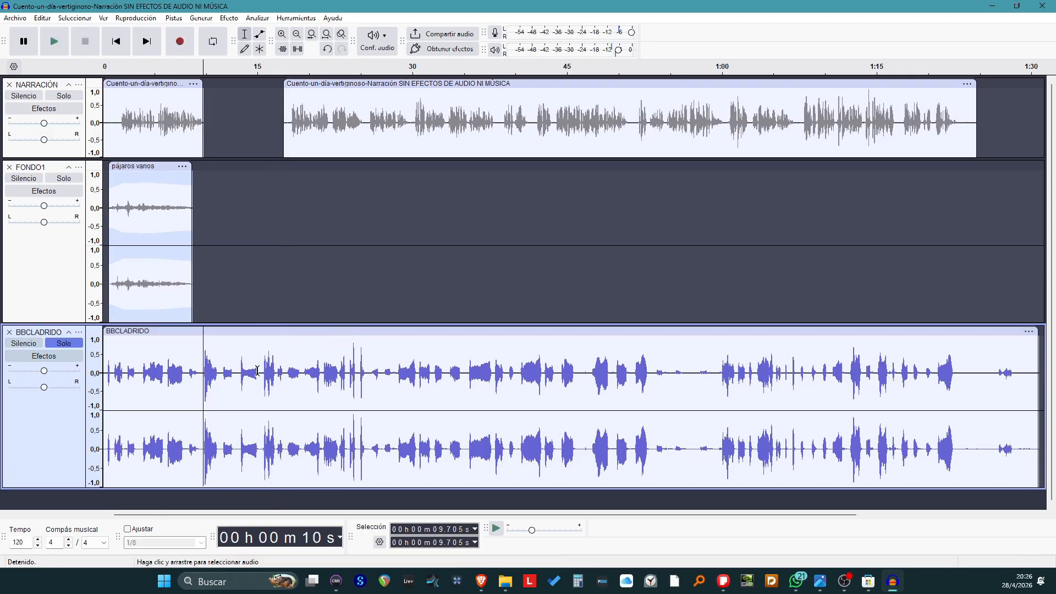
# - Cut the bark between about 15.4 s and 17.8 s from BBCLADRIDO and paste it into FONDO1 at about 11.8 s
pyautogui.moveTo(261, 358); pyautogui.dragTo(284, 359)
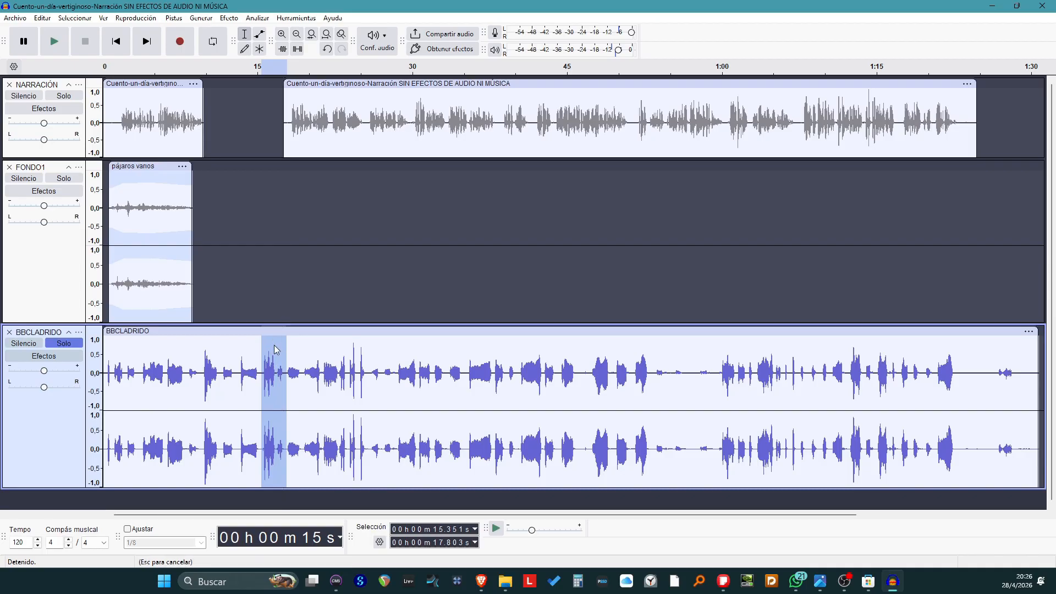
pyautogui.rightClick(275, 348)
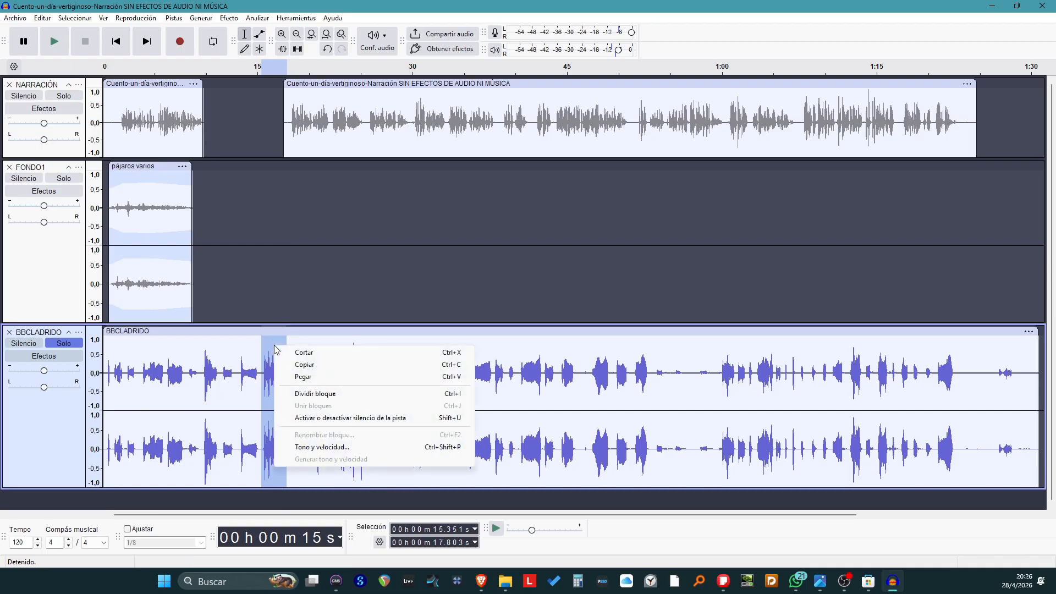
pyautogui.click(304, 352)
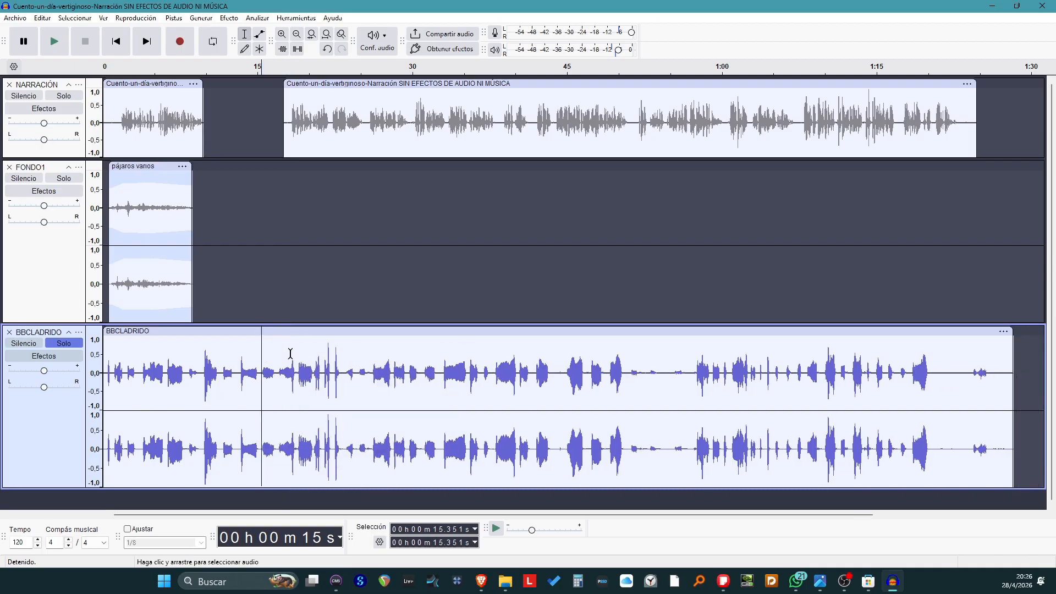
pyautogui.click(225, 185)
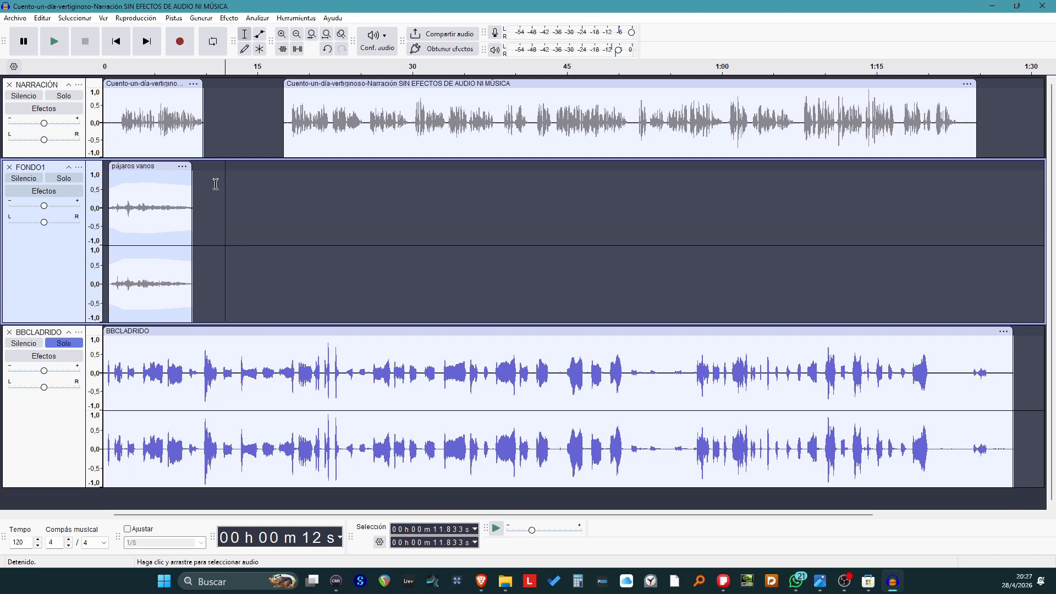
pyautogui.rightClick(217, 183)
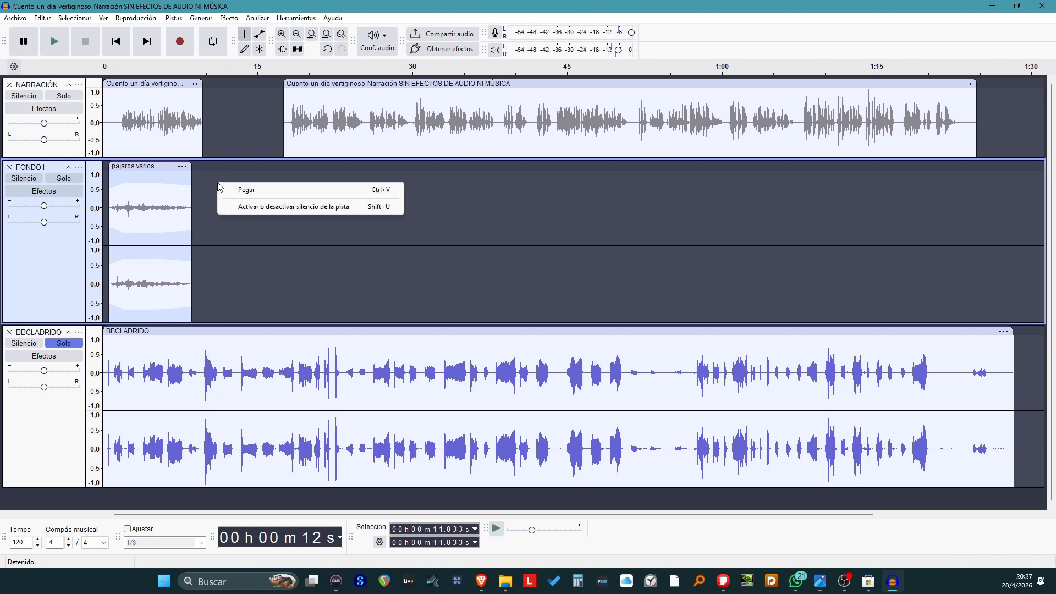
pyautogui.click(245, 190)
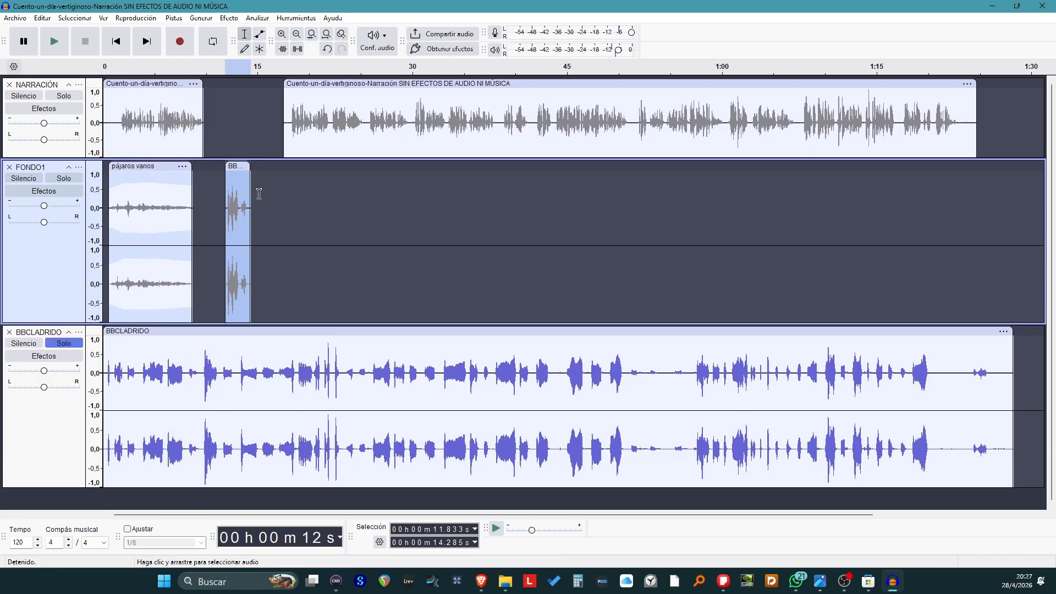
pyautogui.rightClick(223, 105)
pyautogui.press('Escape')
pyautogui.rightClick(224, 107)
pyautogui.press('Escape')
pyautogui.click(251, 126)
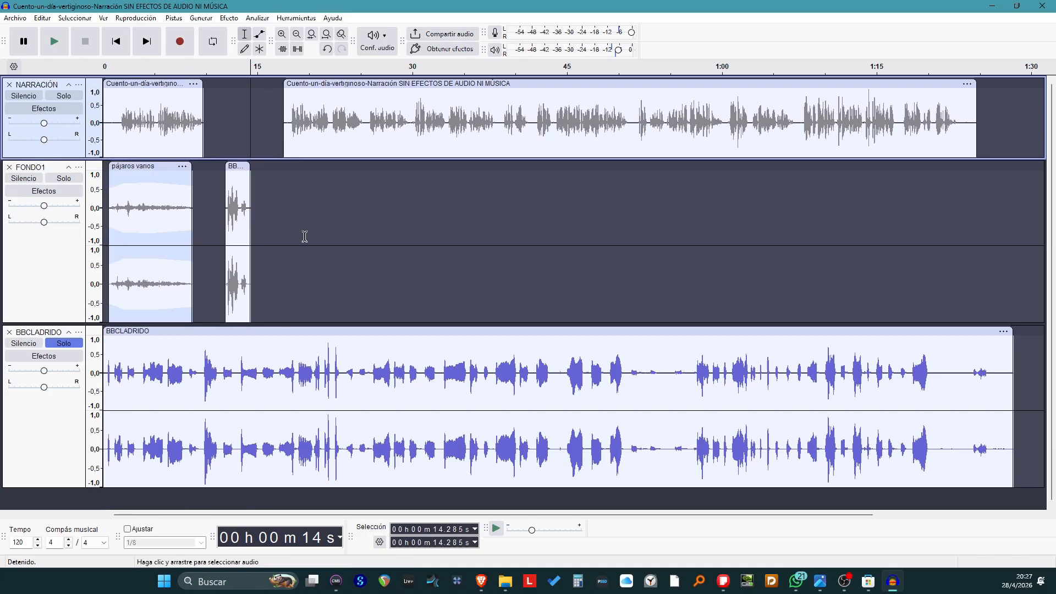
pyautogui.click(289, 213)
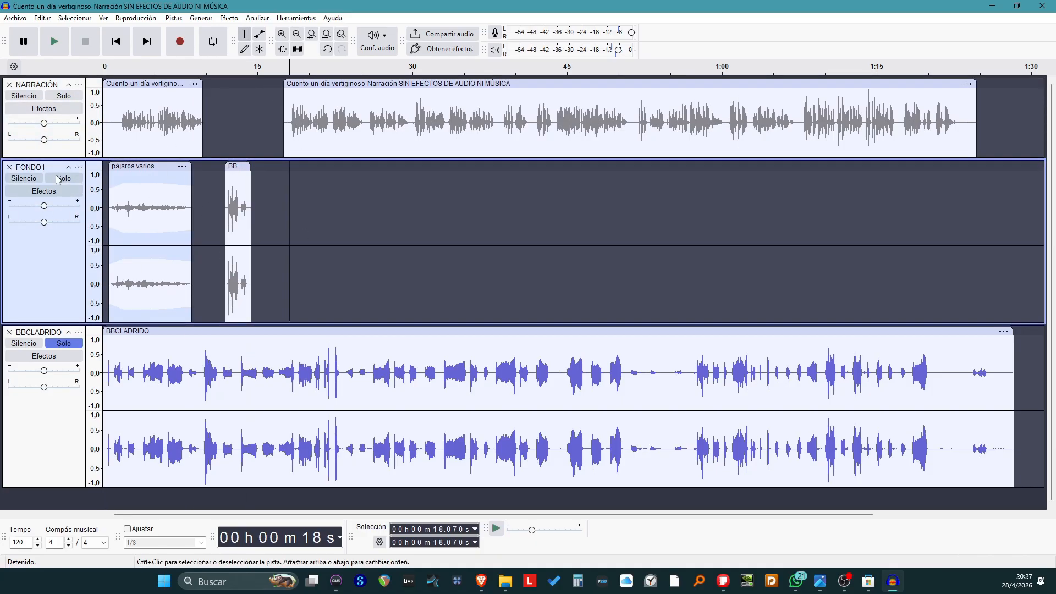
pyautogui.click(73, 404)
pyautogui.click(65, 281)
pyautogui.click(78, 407)
pyautogui.click(69, 275)
pyautogui.click(447, 116)
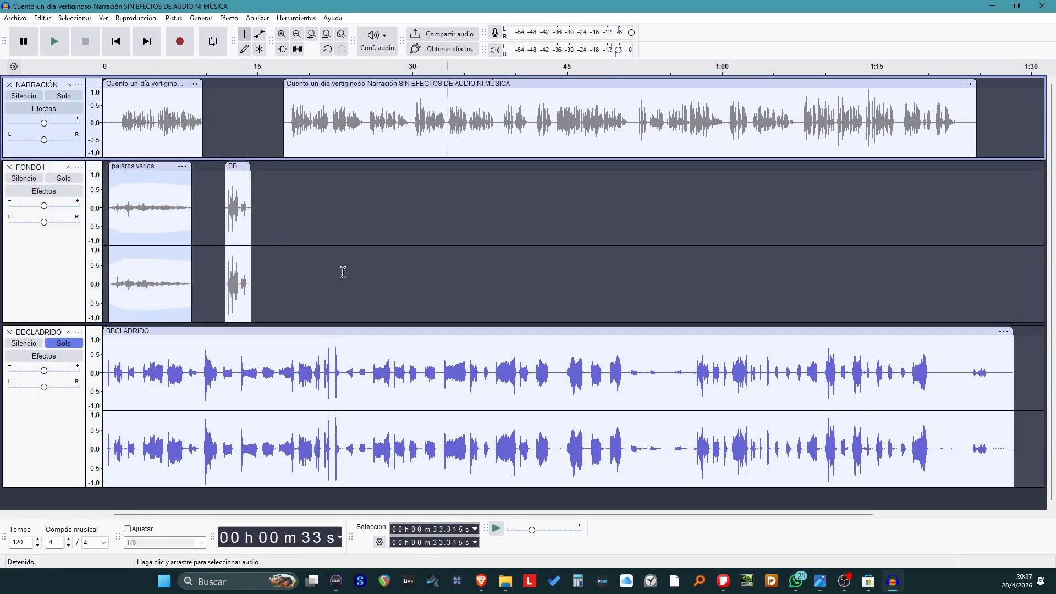
pyautogui.click(239, 190)
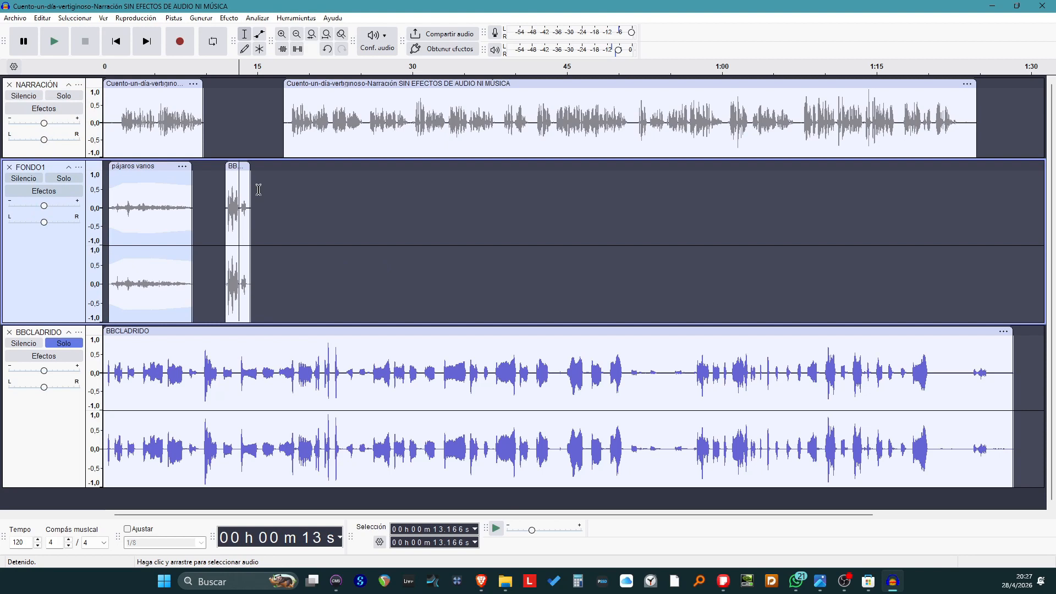
# - Delete the BBCLADRIDO track, move the bark clip in FONDO1 to the first narration part's end at about 9.7 s, and play that passage
pyautogui.click(10, 332)
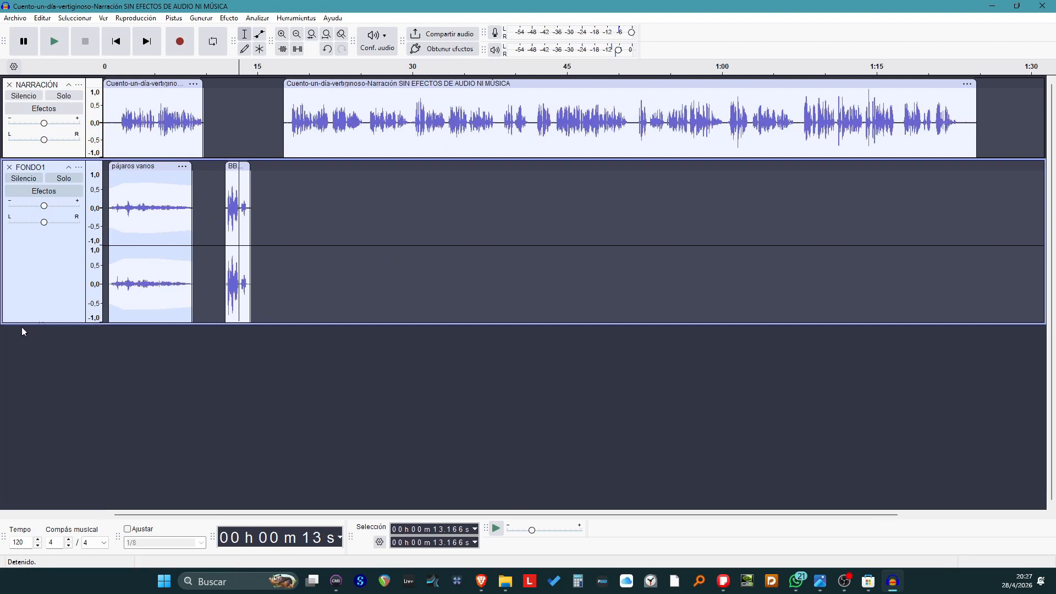
pyautogui.moveTo(241, 168); pyautogui.dragTo(220, 168)
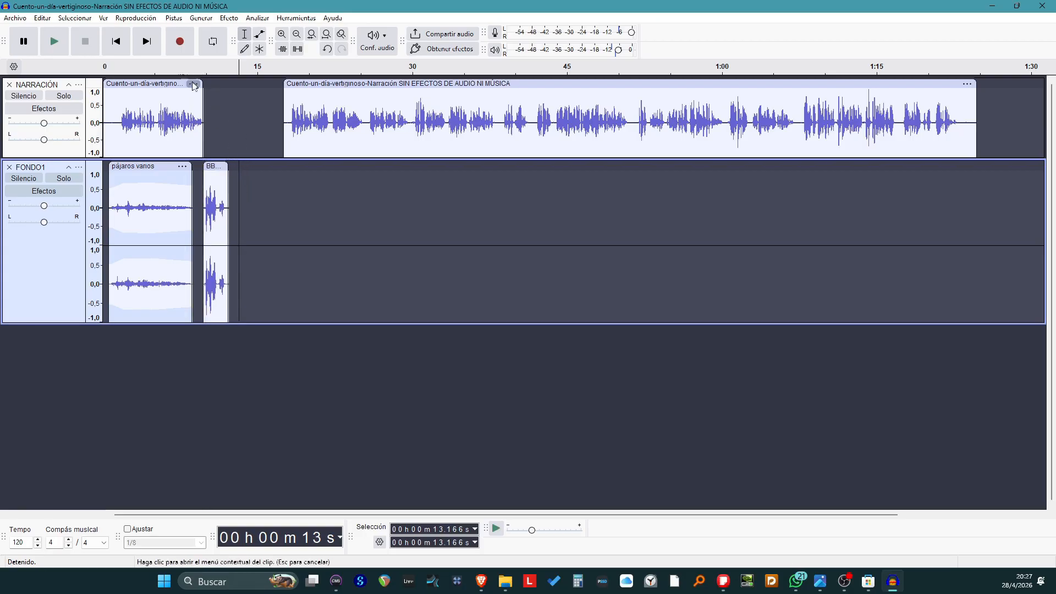
pyautogui.click(183, 64)
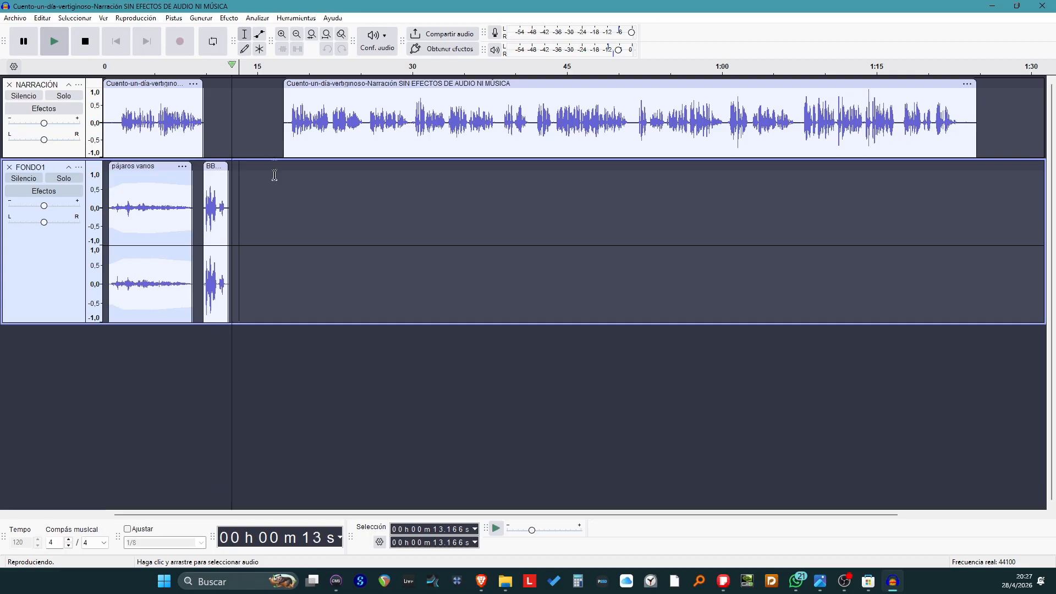
pyautogui.press('space')
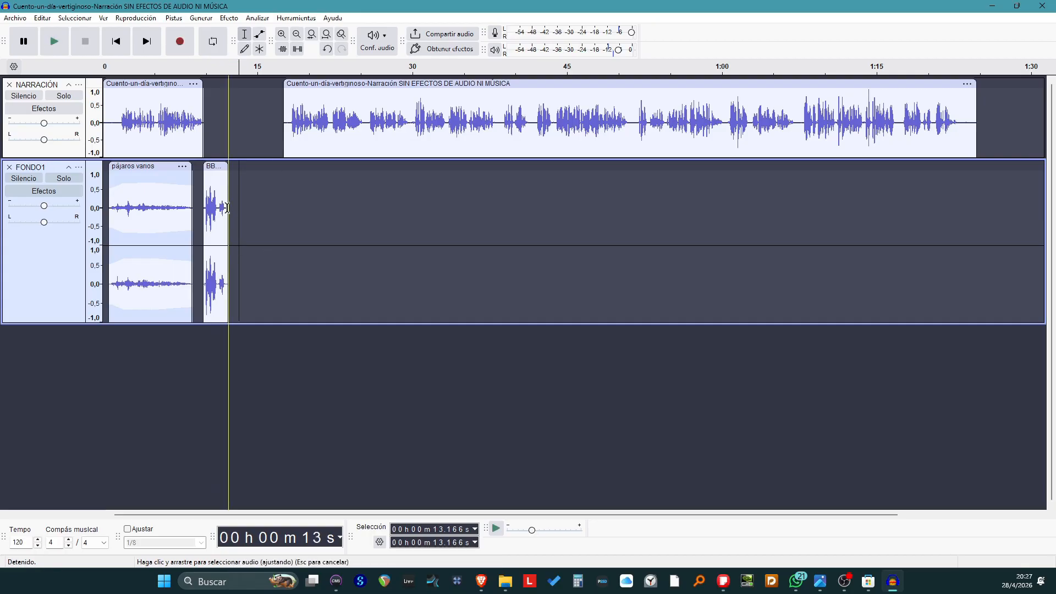
# - Apply a fade-out to the end of the bark clip, from about 12.0 s
pyautogui.scroll(3, 230, 210)
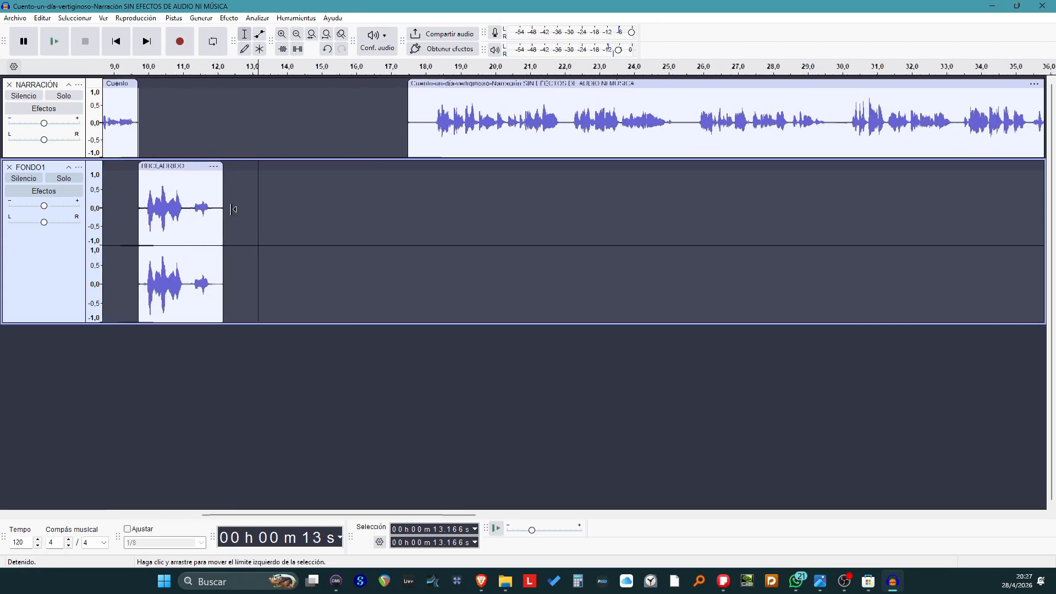
pyautogui.moveTo(229, 209); pyautogui.dragTo(215, 209)
pyautogui.click(229, 17)
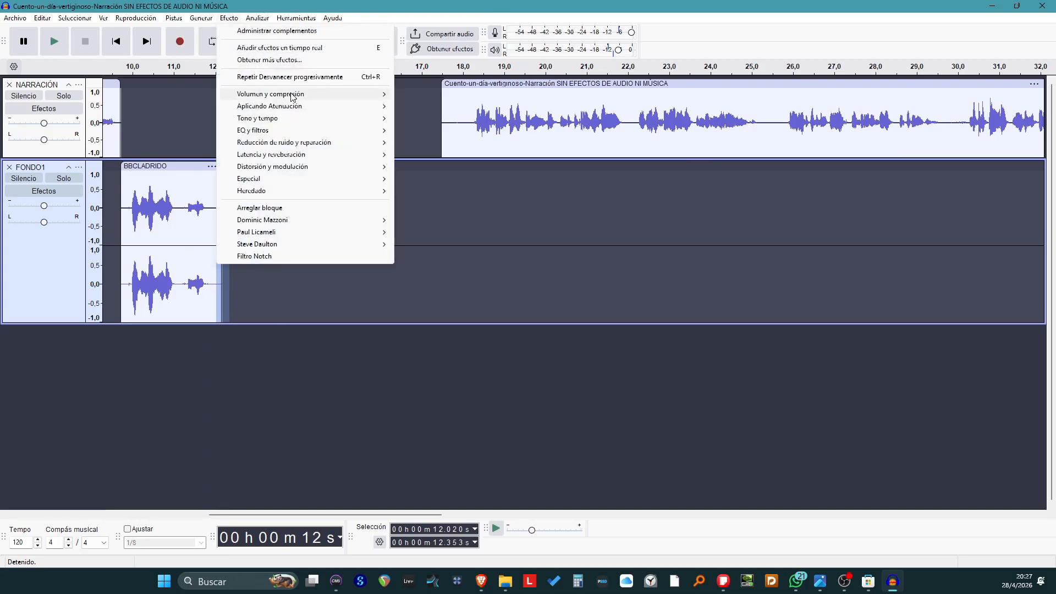
pyautogui.moveTo(300, 109)
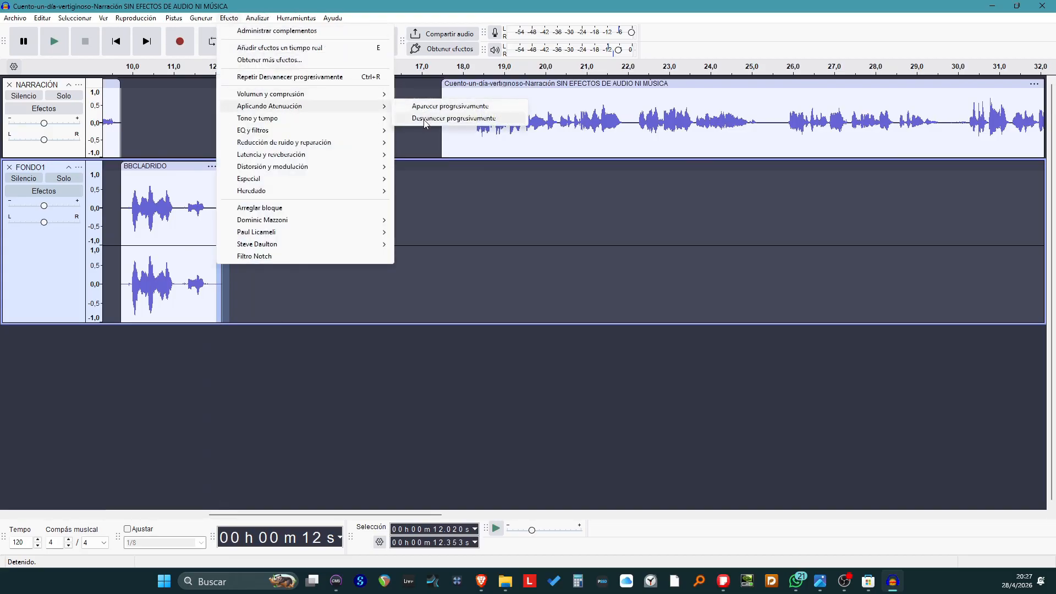
pyautogui.click(426, 119)
# - Apply a fade-in to the start of the bark clip, up to about 9.9 s
pyautogui.moveTo(114, 186); pyautogui.dragTo(128, 185)
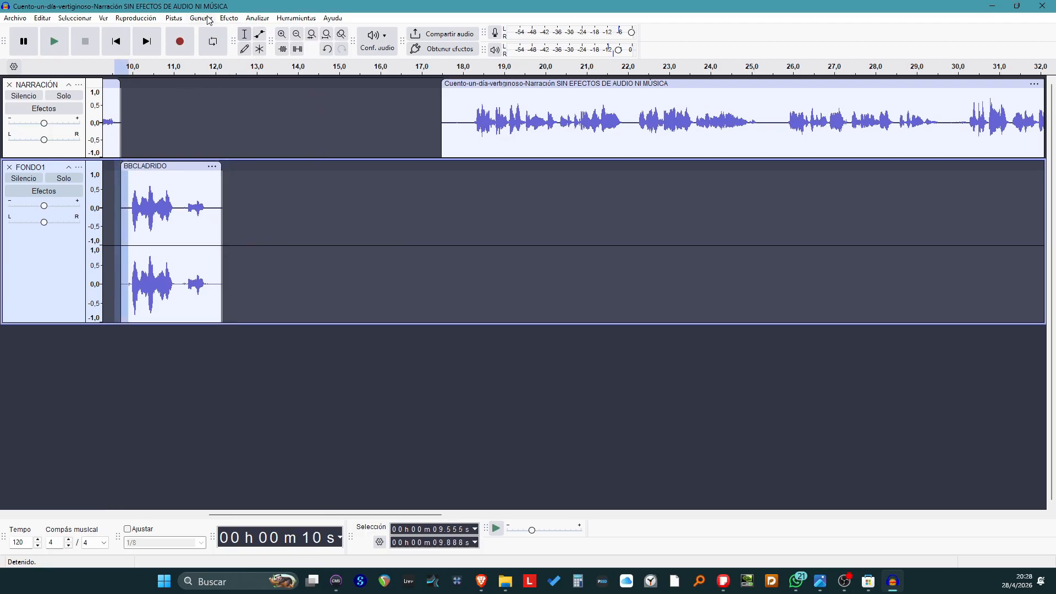
pyautogui.click(230, 19)
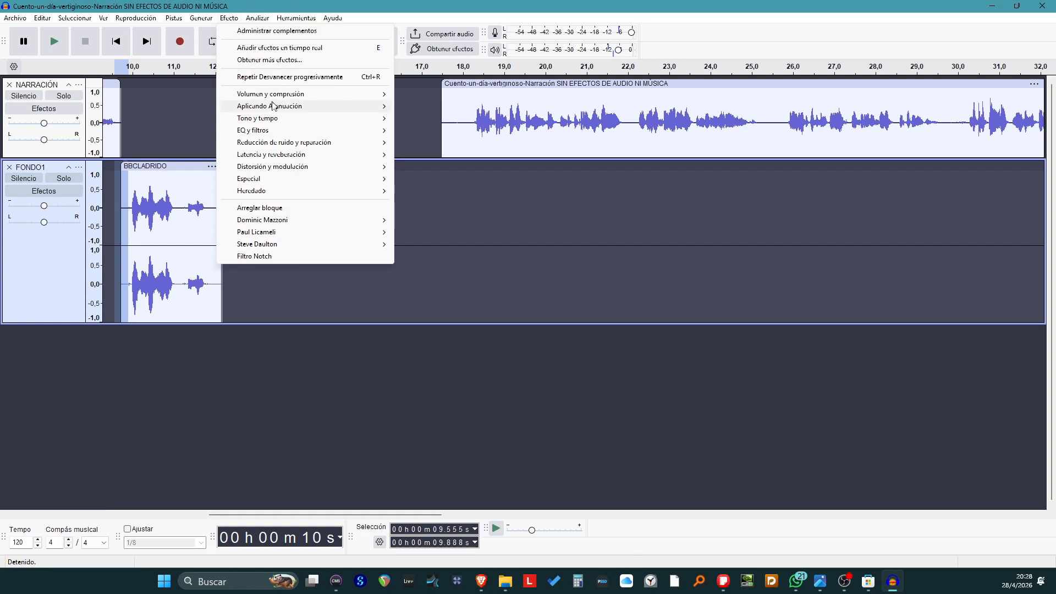
pyautogui.moveTo(275, 107)
pyautogui.click(443, 119)
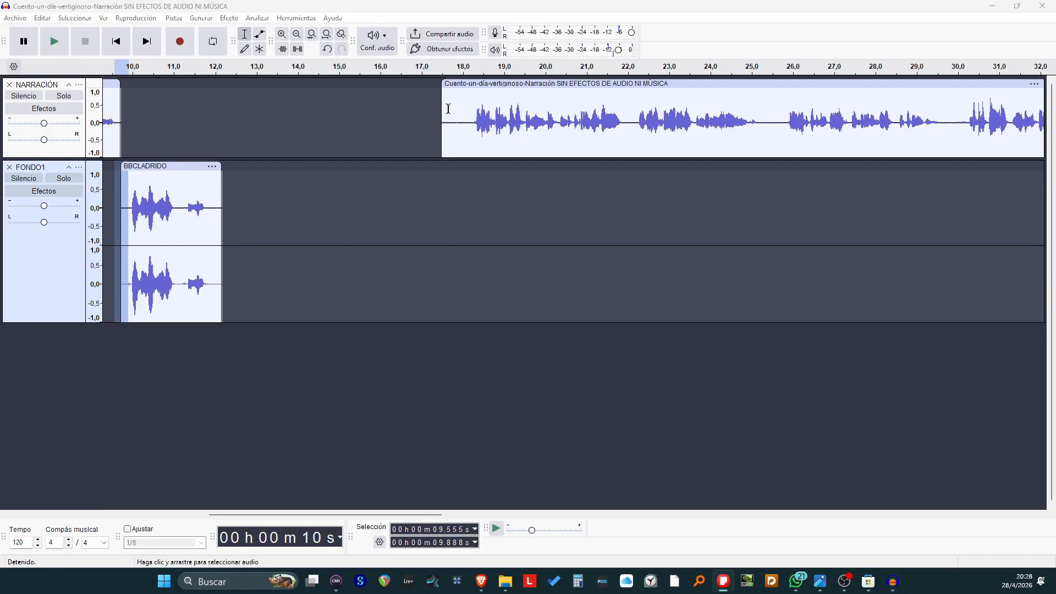
# - Move the second narration part earlier to start at about 11.85 s, just before the bark clip ends, and play the transition
pyautogui.moveTo(478, 87); pyautogui.dragTo(234, 89)
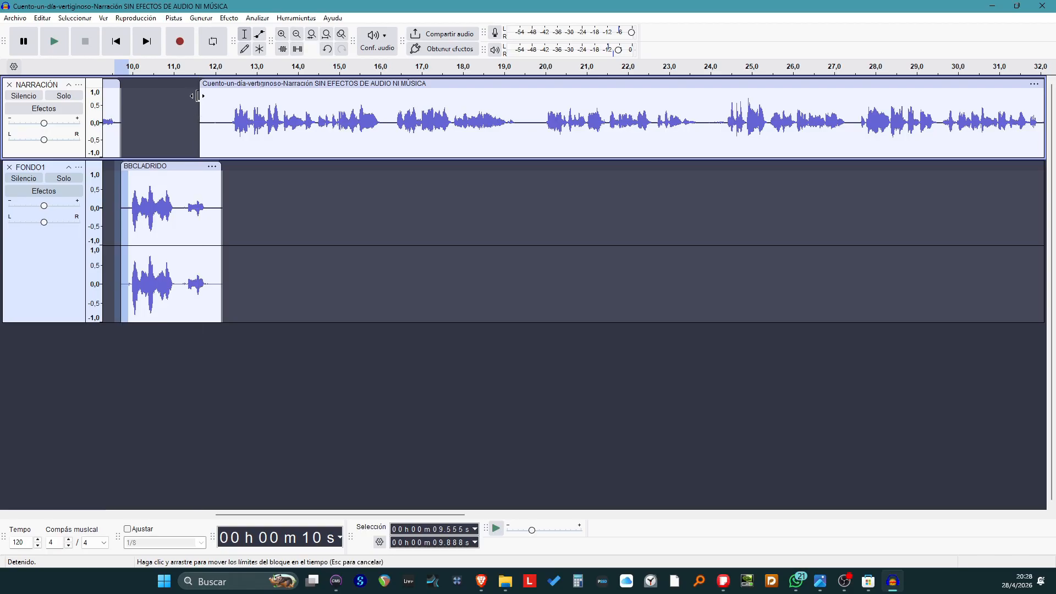
pyautogui.moveTo(229, 101); pyautogui.dragTo(254, 85)
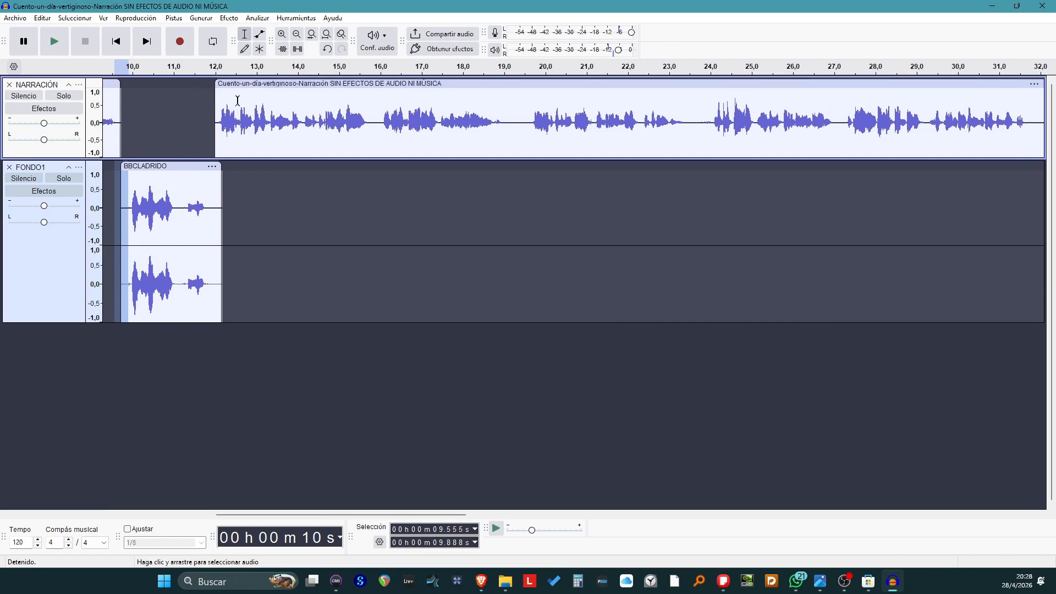
pyautogui.moveTo(234, 86); pyautogui.dragTo(228, 86)
pyautogui.click(152, 74)
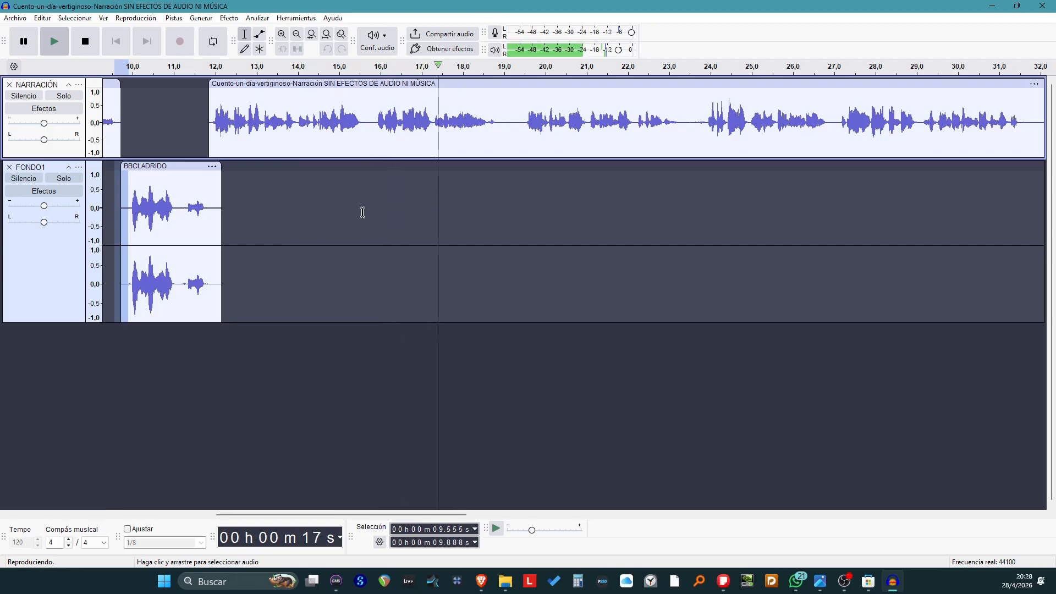
# - Split the second narration part at the phrase end at about 15.67 s and move the remaining narration later to start at about 17.9 s
pyautogui.press('space')
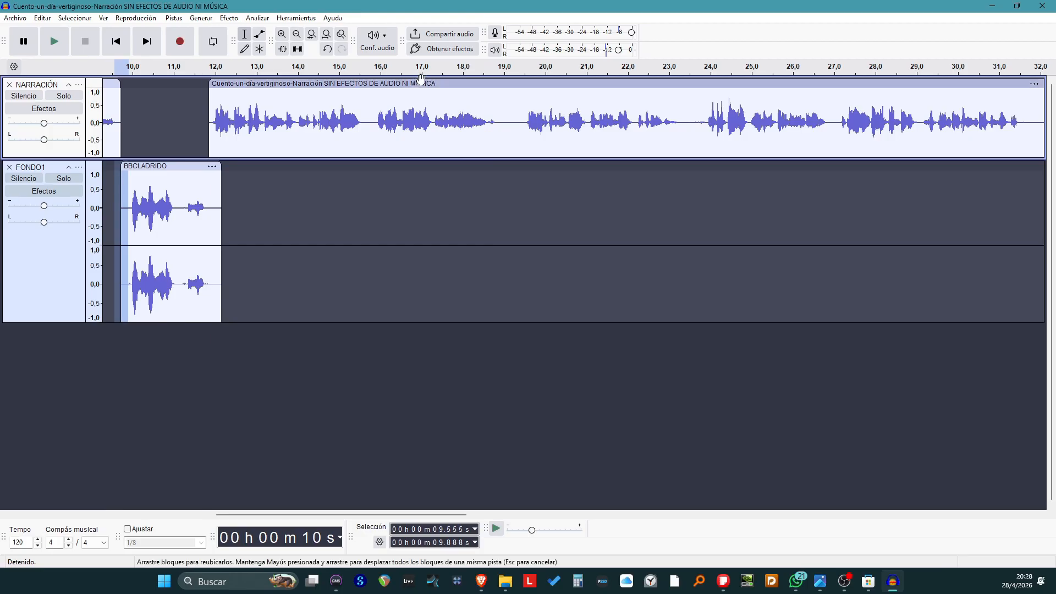
pyautogui.click(283, 97)
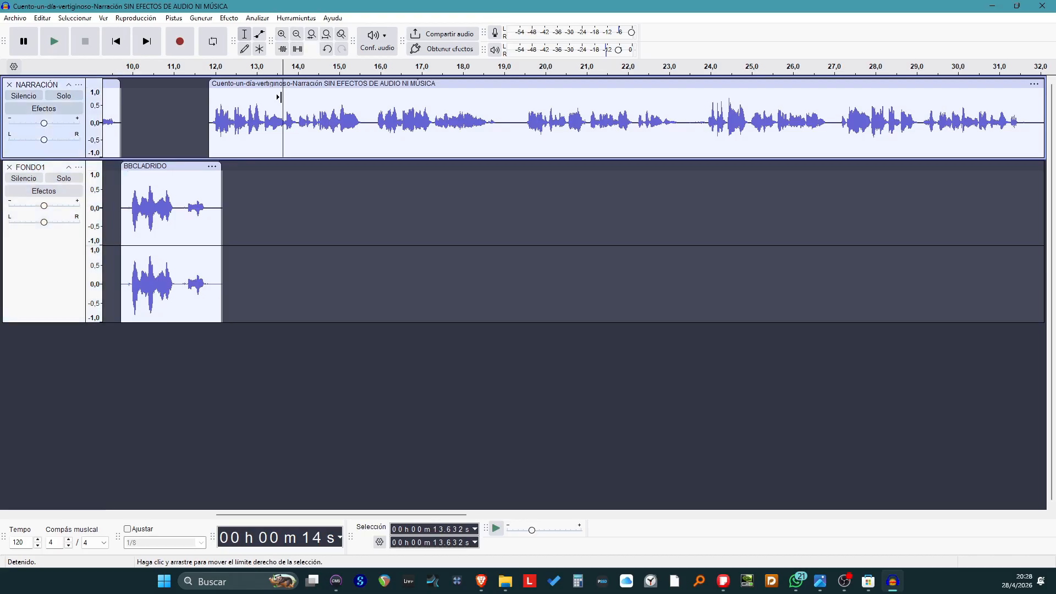
pyautogui.press('space')
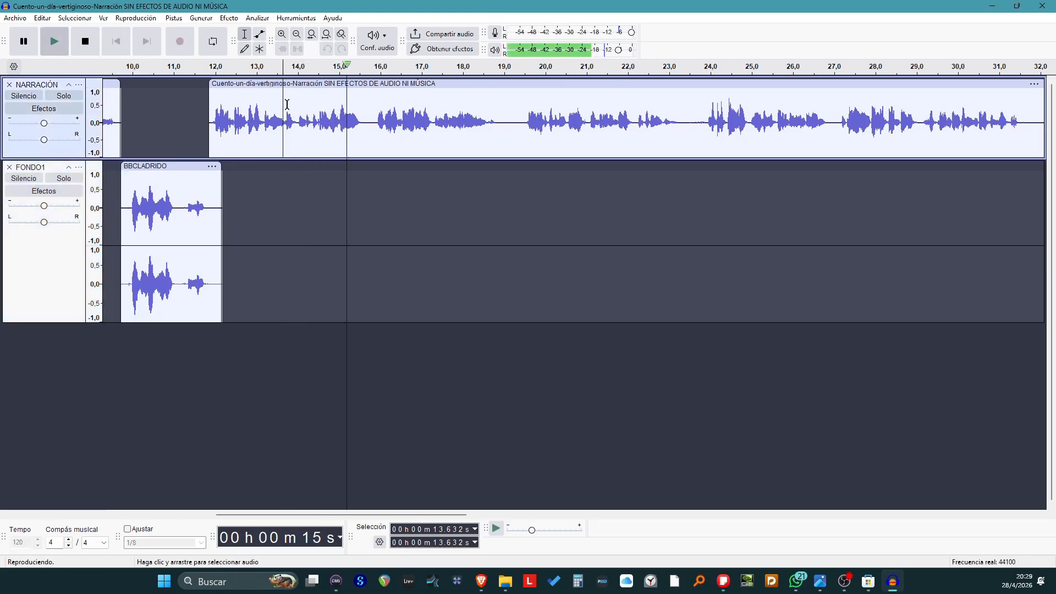
pyautogui.press('space')
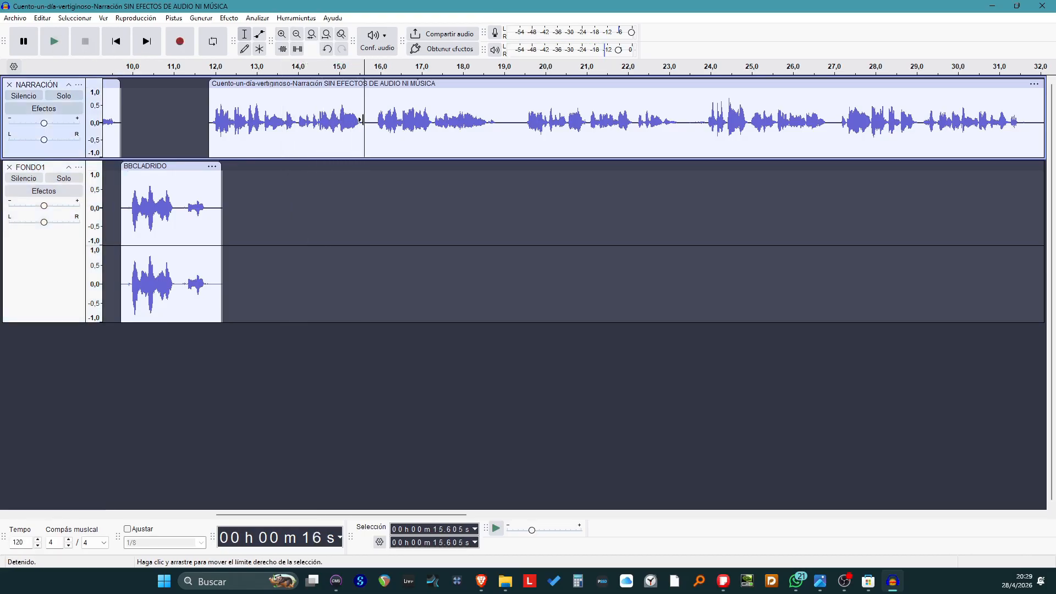
pyautogui.rightClick(366, 118)
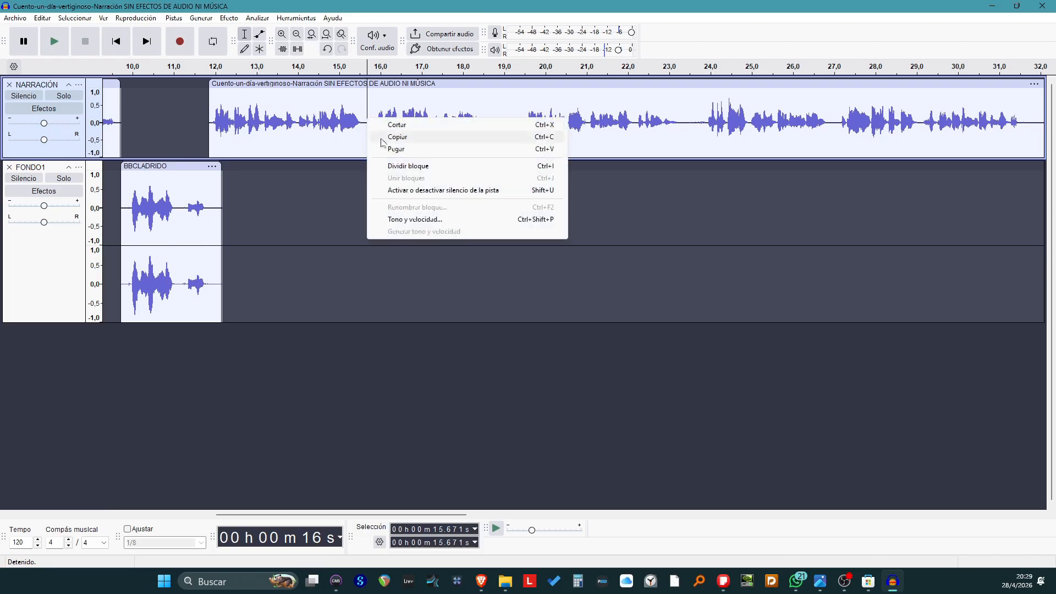
pyautogui.click(394, 166)
pyautogui.moveTo(395, 94); pyautogui.dragTo(489, 94)
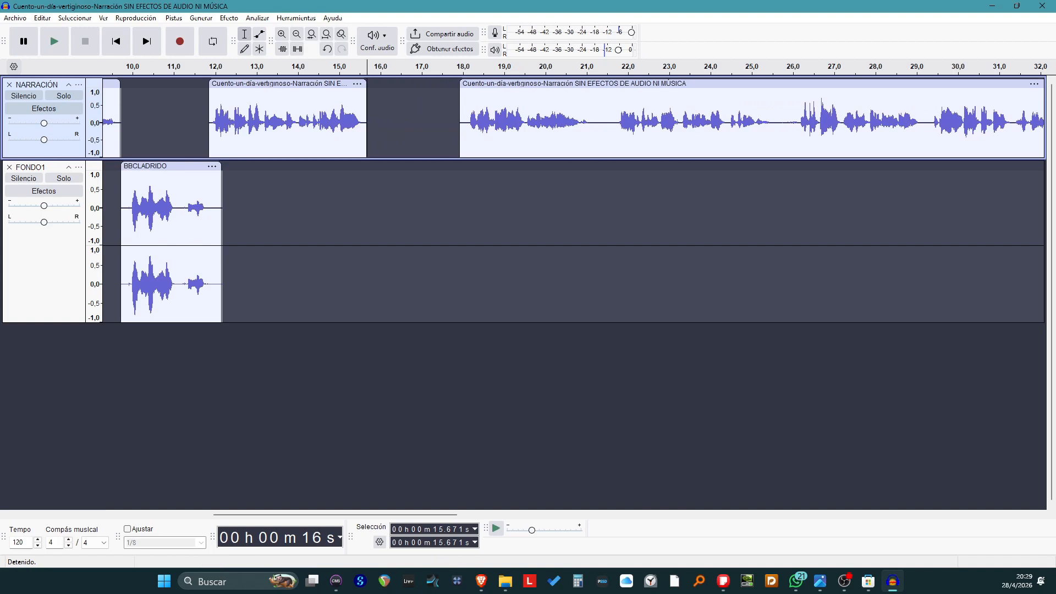
# - Import the BBCPASOS footsteps sound, placed at about 15 s, and audition its track soloed before restoring the full mix
pyautogui.moveTo(82, 396); pyautogui.dragTo(348, 424)
pyautogui.moveTo(142, 334); pyautogui.dragTo(317, 354)
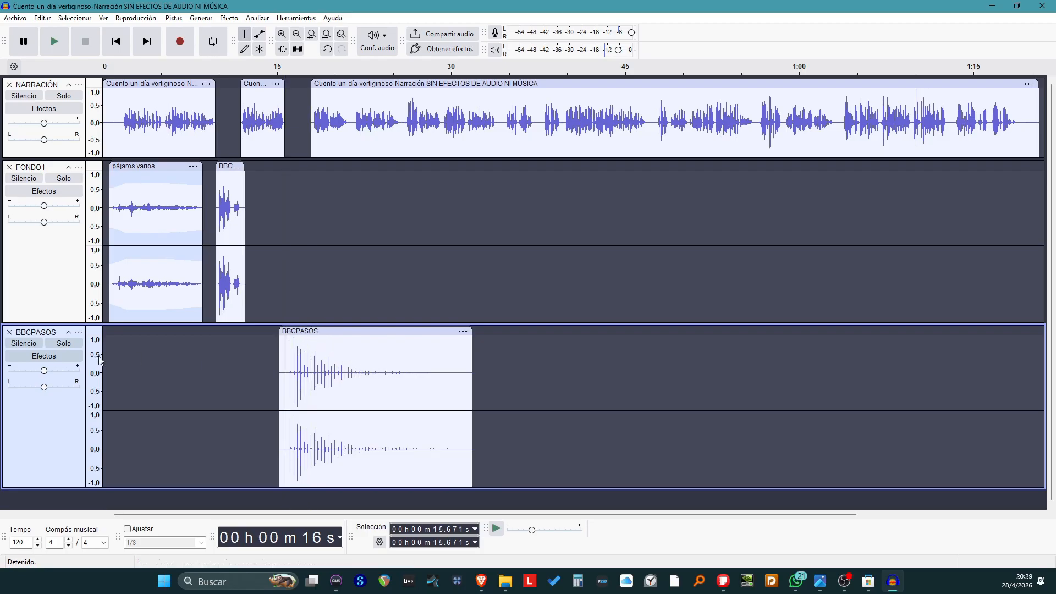
pyautogui.click(63, 343)
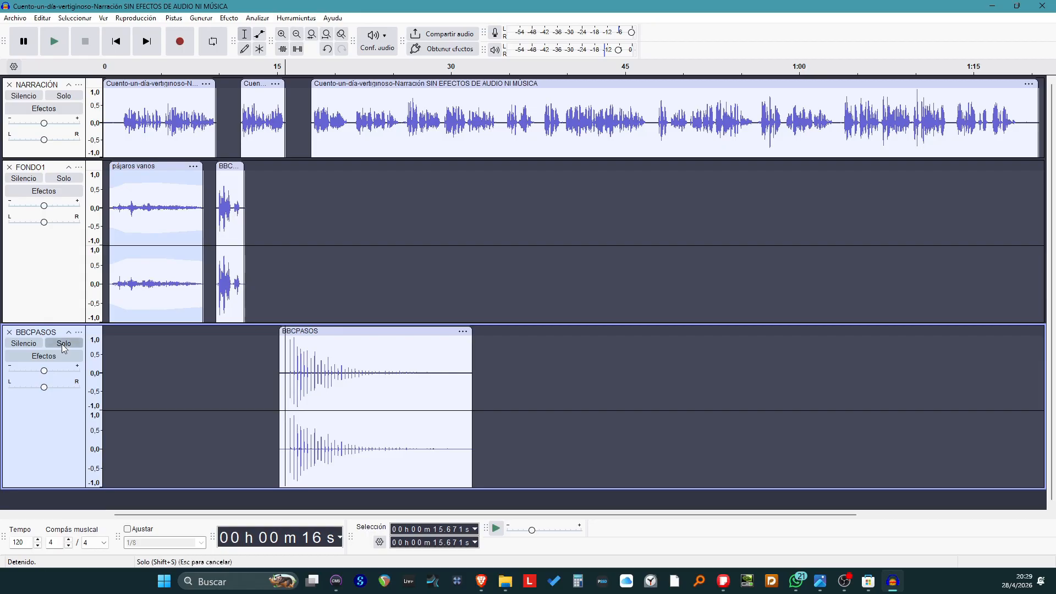
pyautogui.click(280, 69)
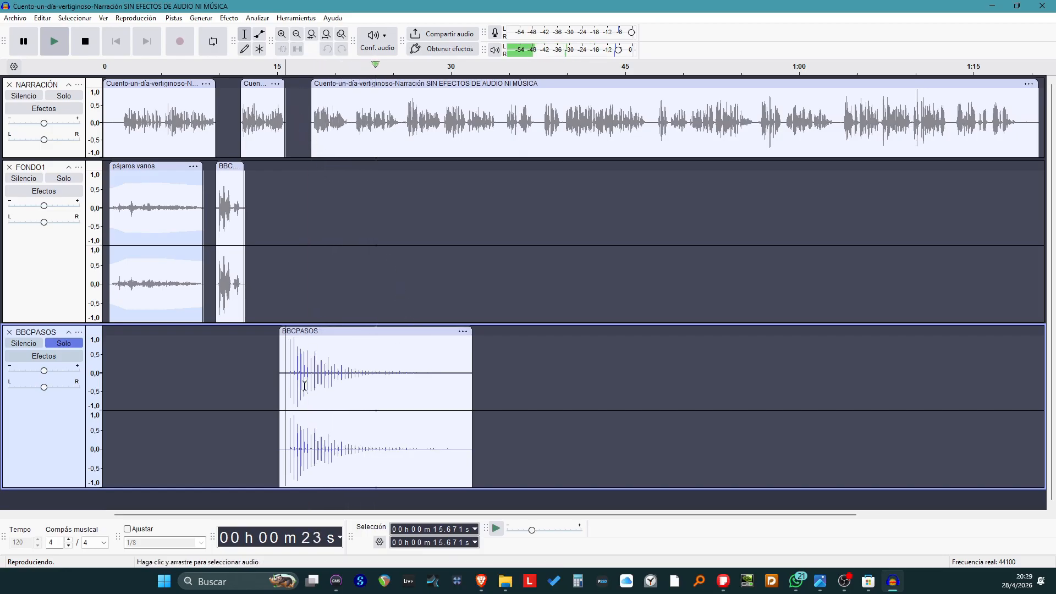
pyautogui.press('space')
pyautogui.click(66, 346)
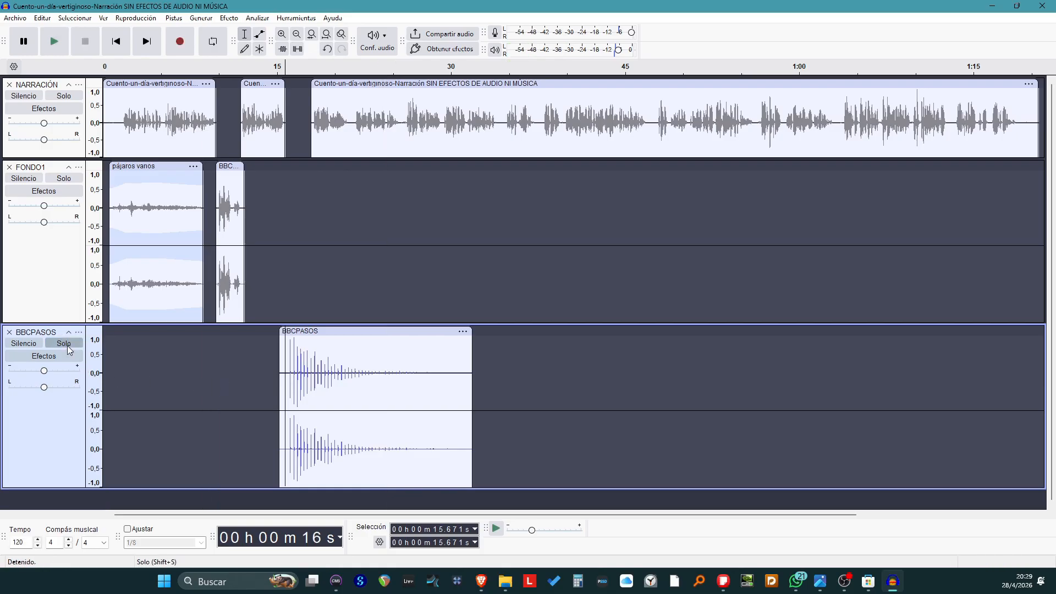
pyautogui.click(68, 346)
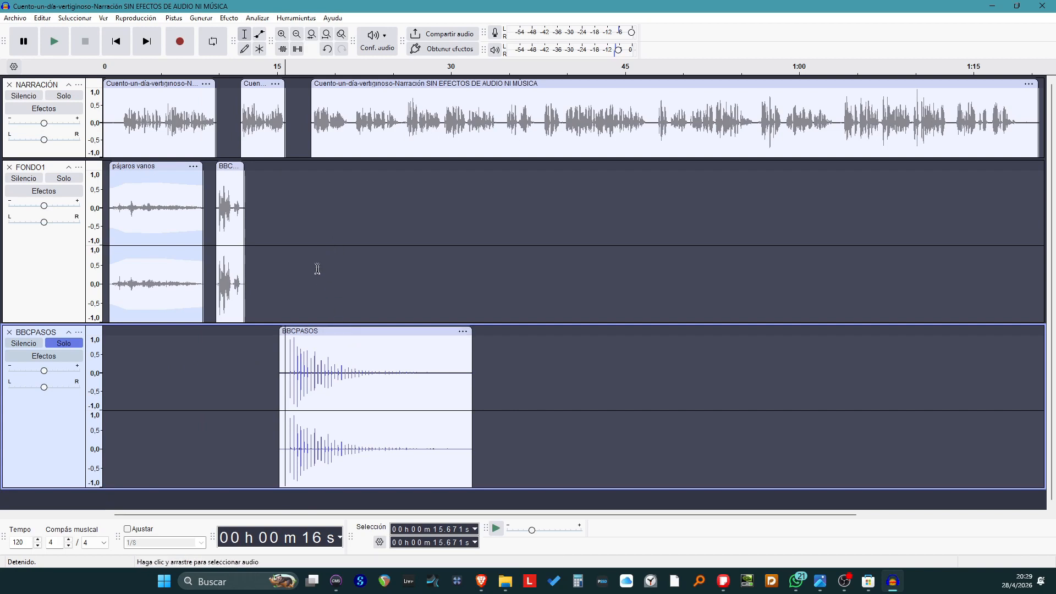
pyautogui.click(78, 342)
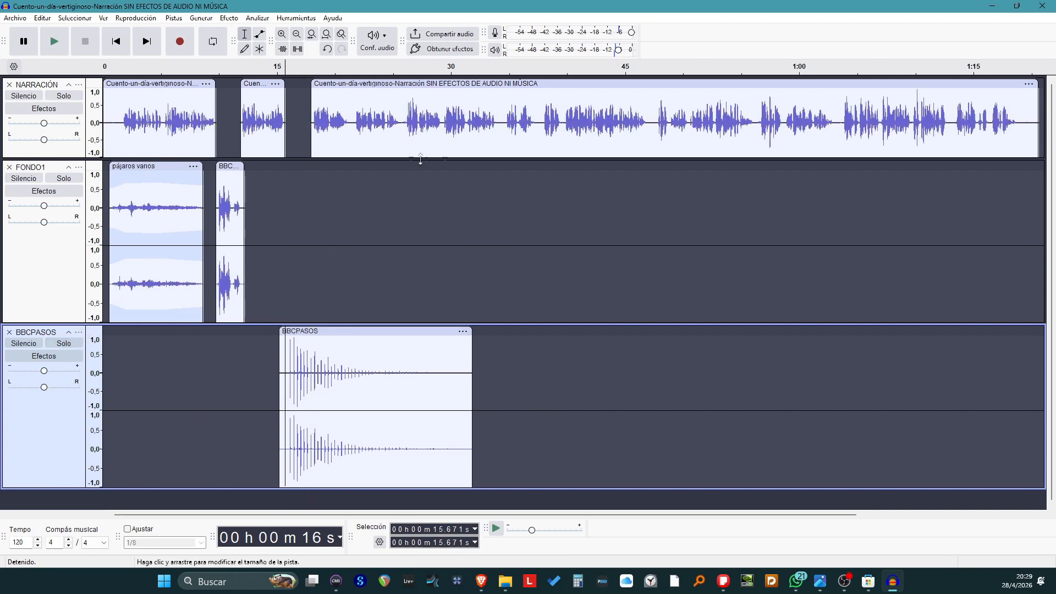
# - Move the BBCPASOS clip into FONDO1 to start at about 14.9 s, with the first footstep at about 15.8 s, and play the passage
pyautogui.moveTo(338, 332); pyautogui.dragTo(345, 330)
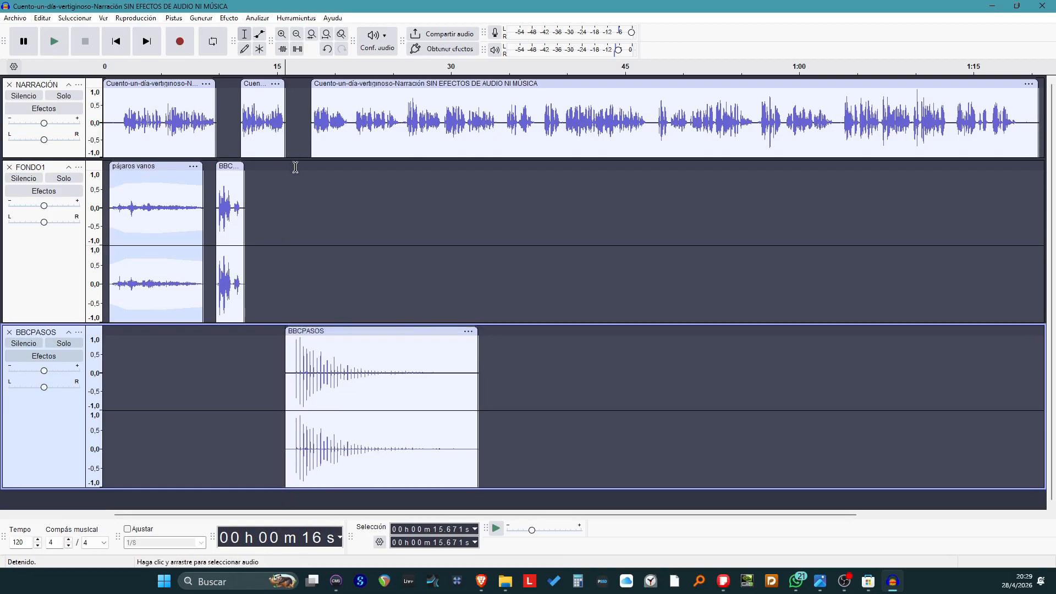
pyautogui.scroll(3, 296, 167)
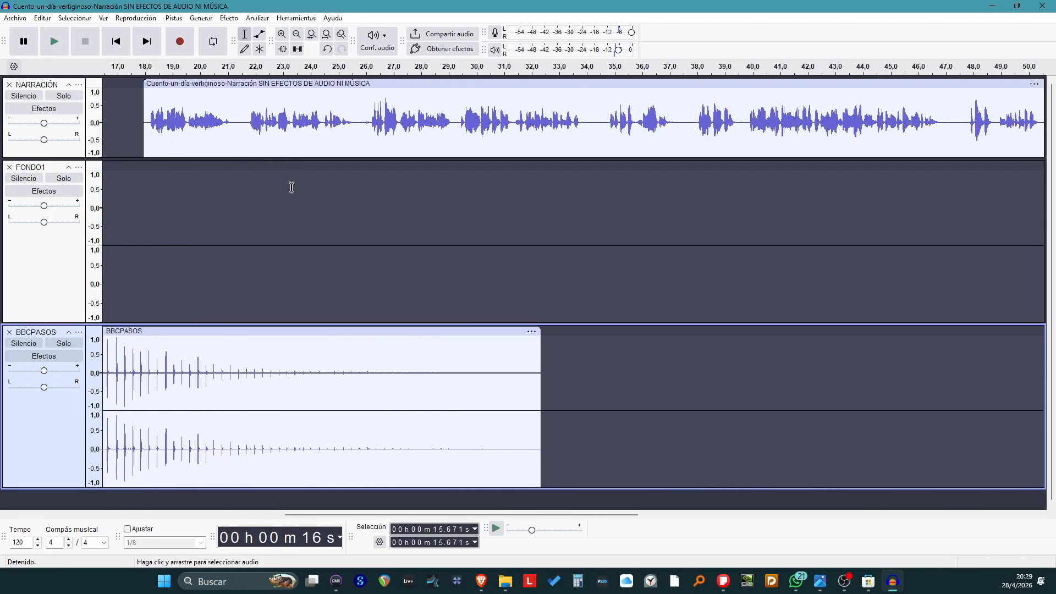
pyautogui.hscroll(-5, 292, 188)
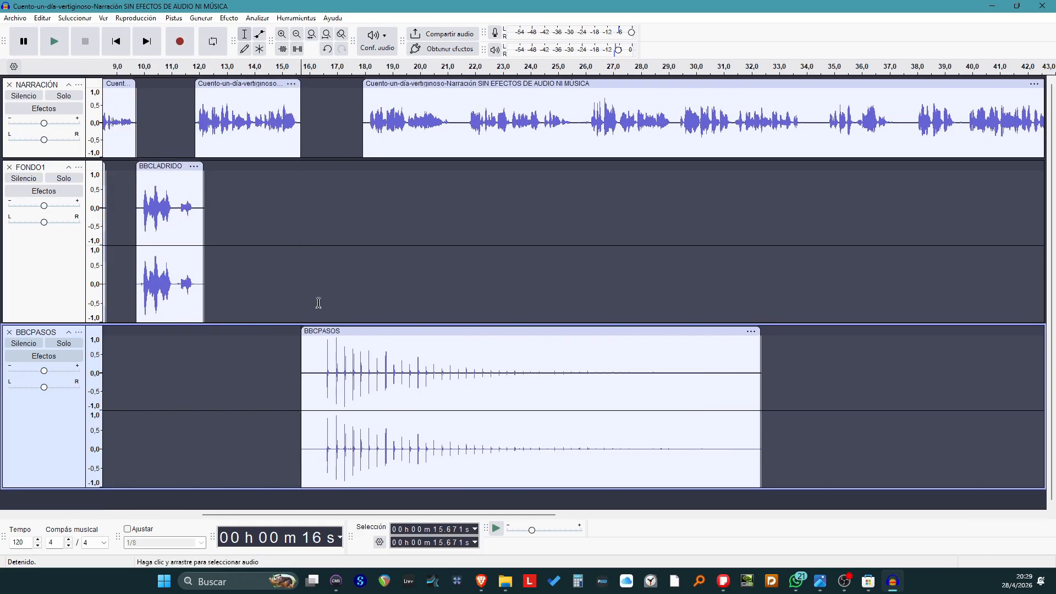
pyautogui.moveTo(326, 333); pyautogui.dragTo(302, 248)
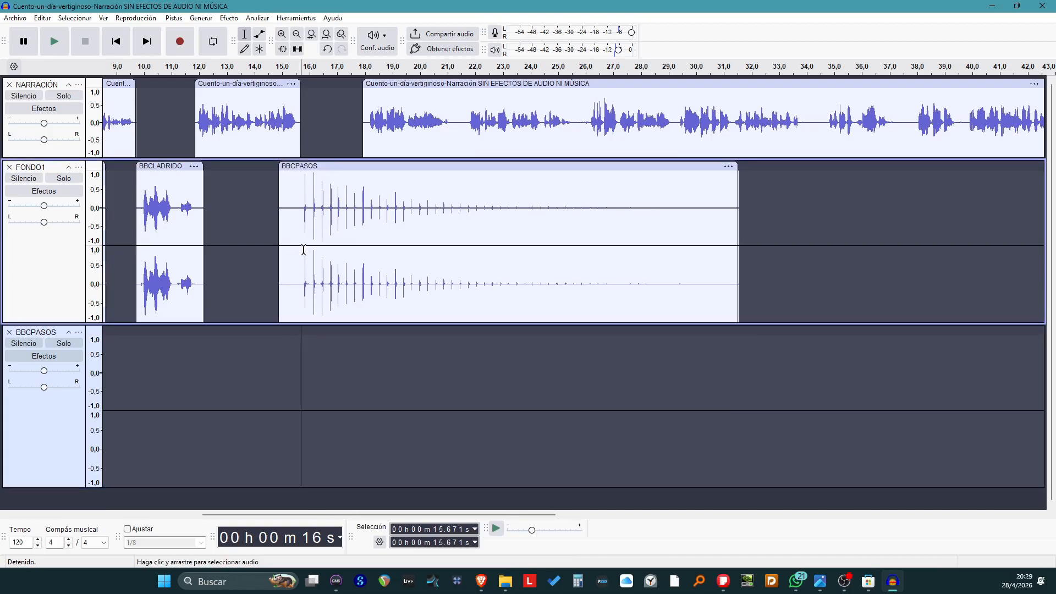
pyautogui.click(304, 192)
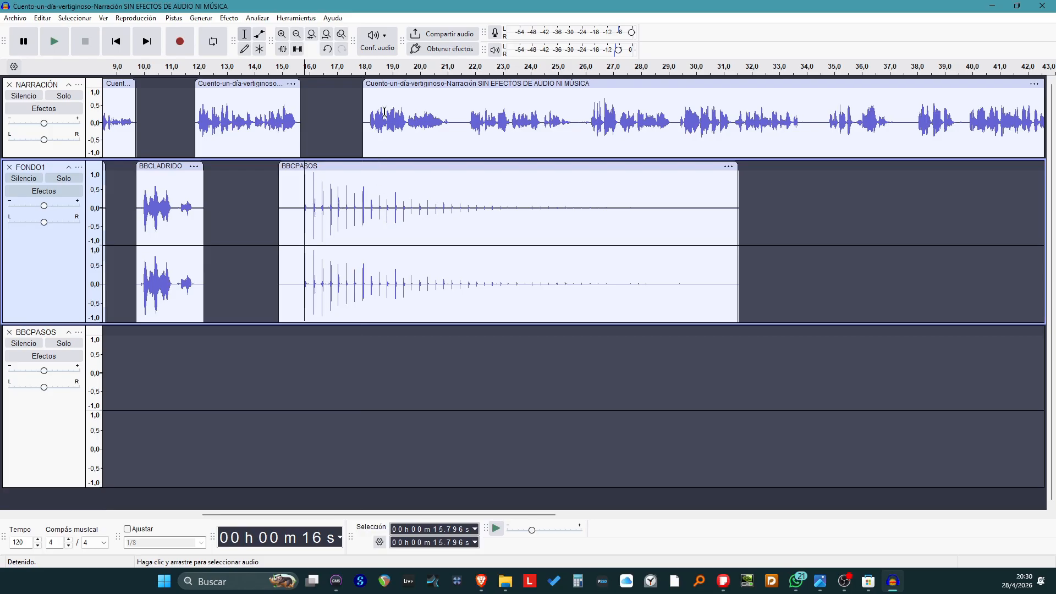
pyautogui.click(216, 72)
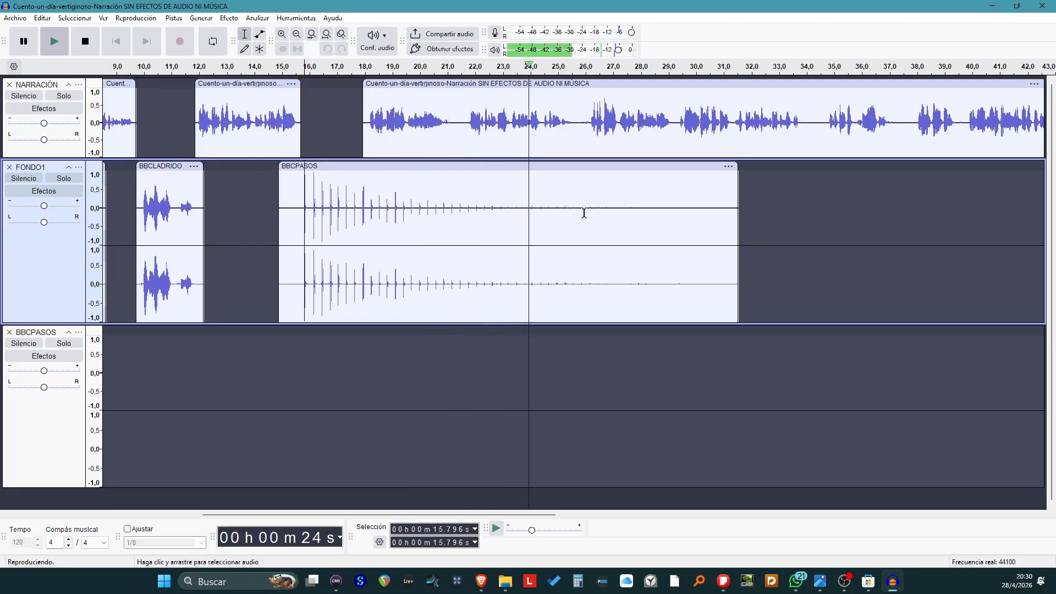
pyautogui.press('space')
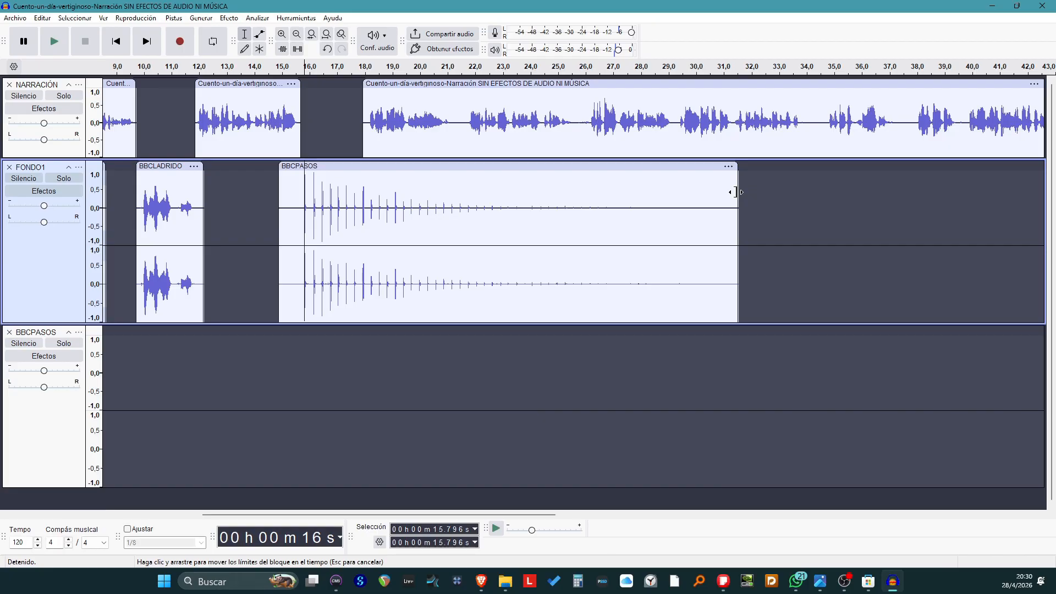
# - Shorten the BBCPASOS clip by splitting it at about 22.5 s and deleting the part after the split
pyautogui.moveTo(735, 192); pyautogui.dragTo(704, 215)
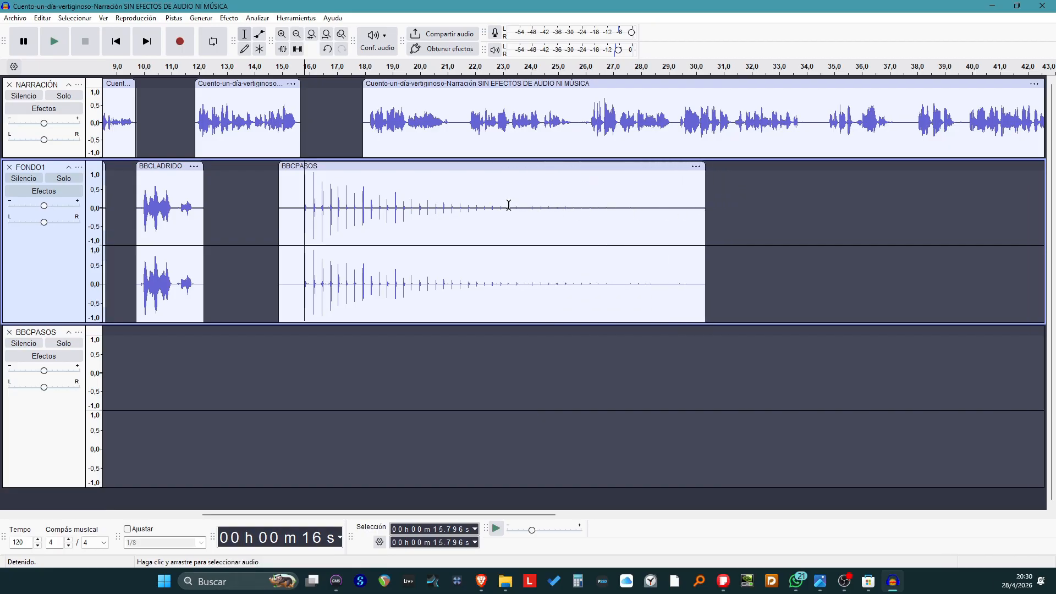
pyautogui.click(490, 193)
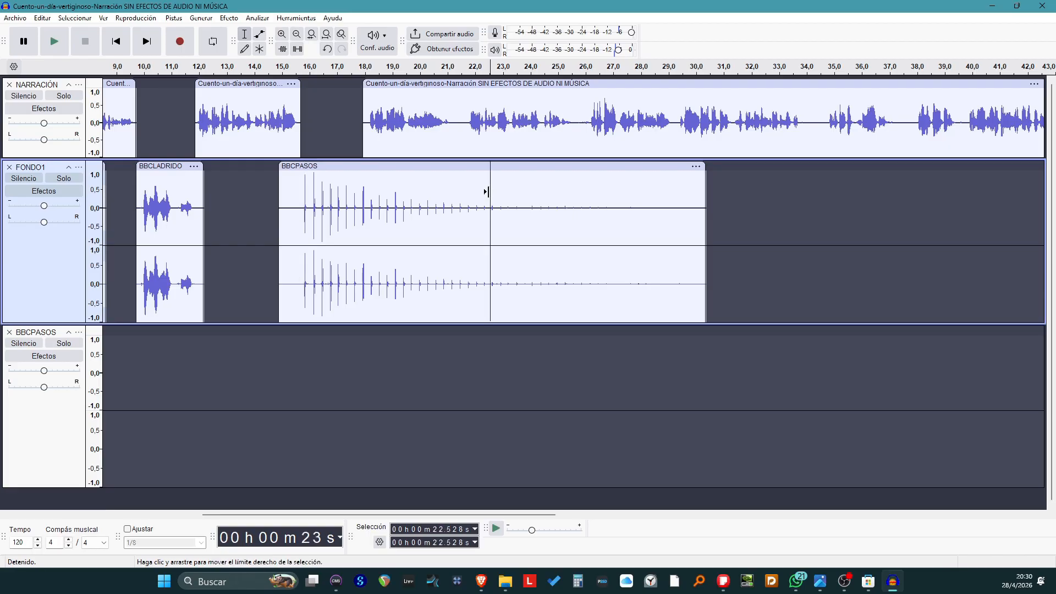
pyautogui.rightClick(492, 191)
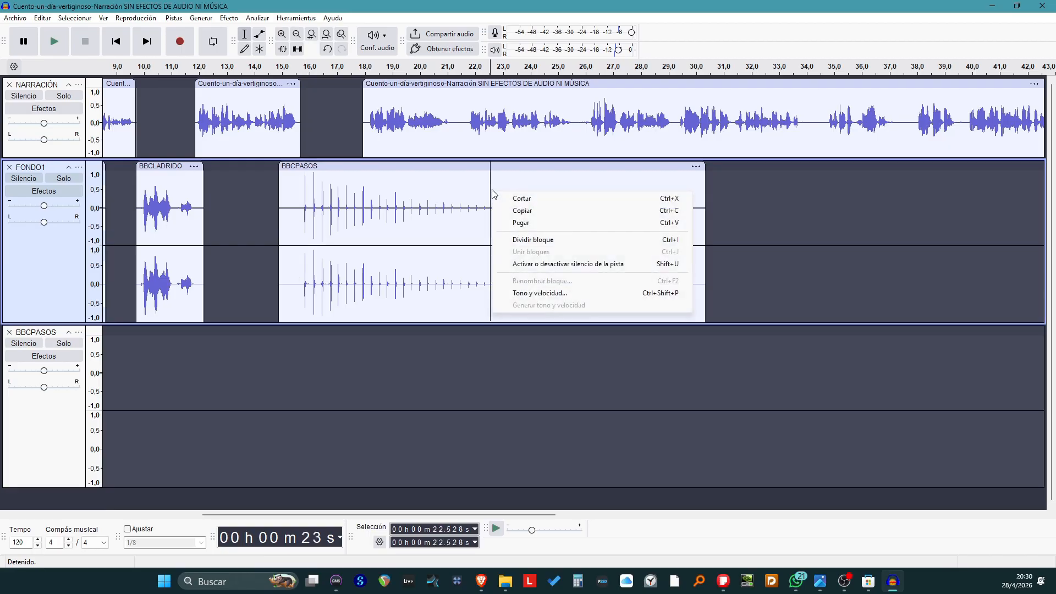
pyautogui.click(506, 199)
pyautogui.rightClick(486, 189)
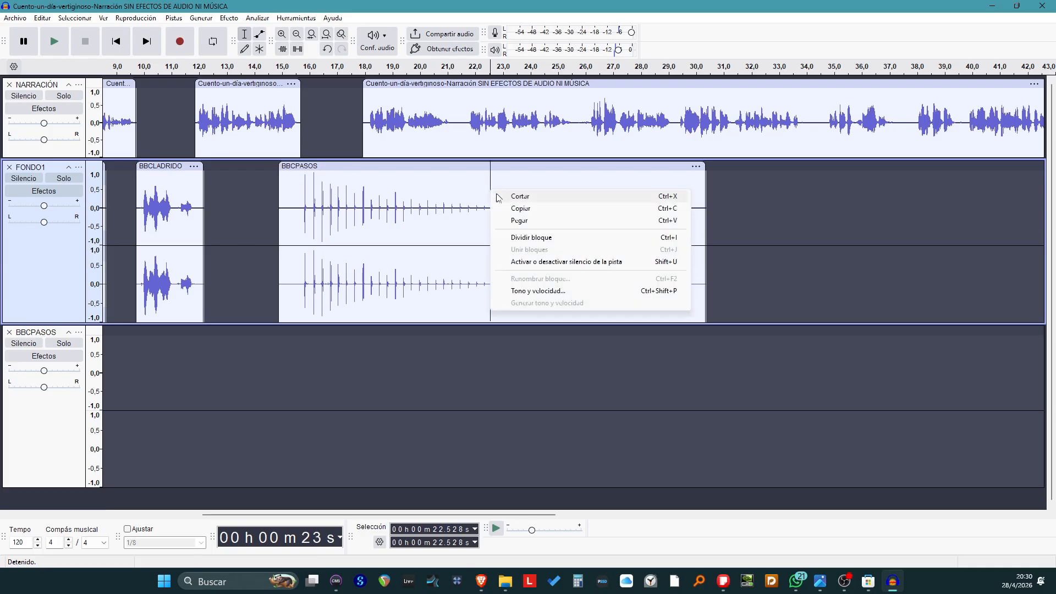
pyautogui.click(507, 236)
pyautogui.click(530, 166)
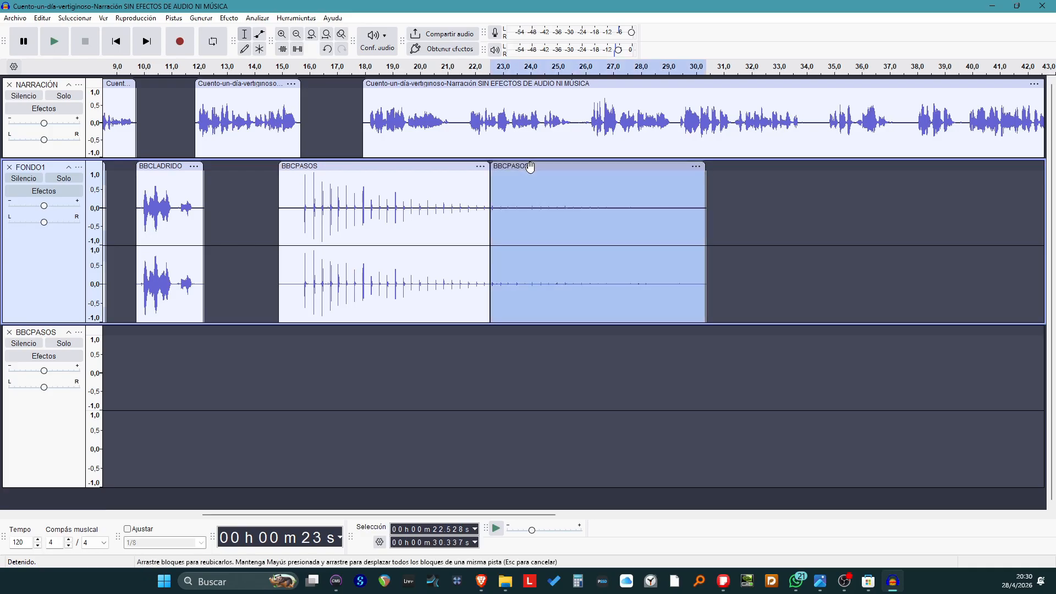
pyautogui.press('Delete')
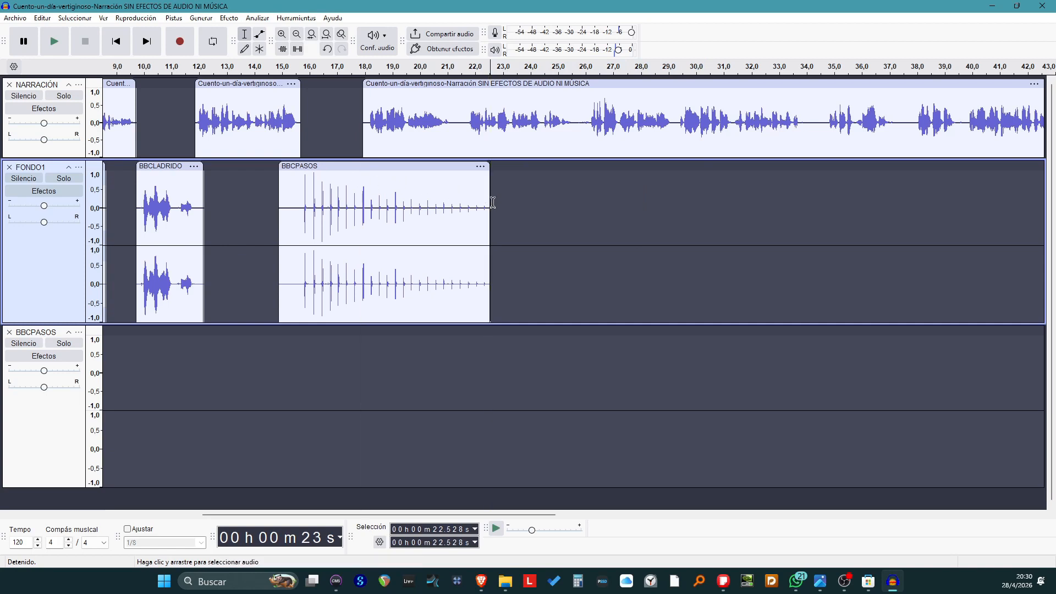
# - Solo the FONDO1 track, play the last footsteps before the cut, and turn solo off again
pyautogui.click(62, 182)
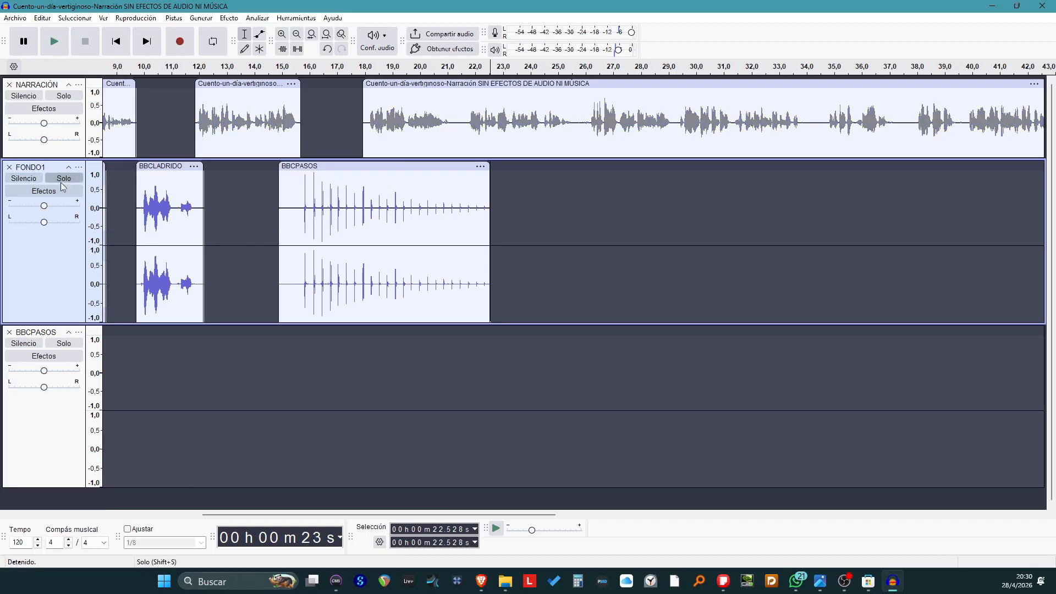
pyautogui.click(412, 72)
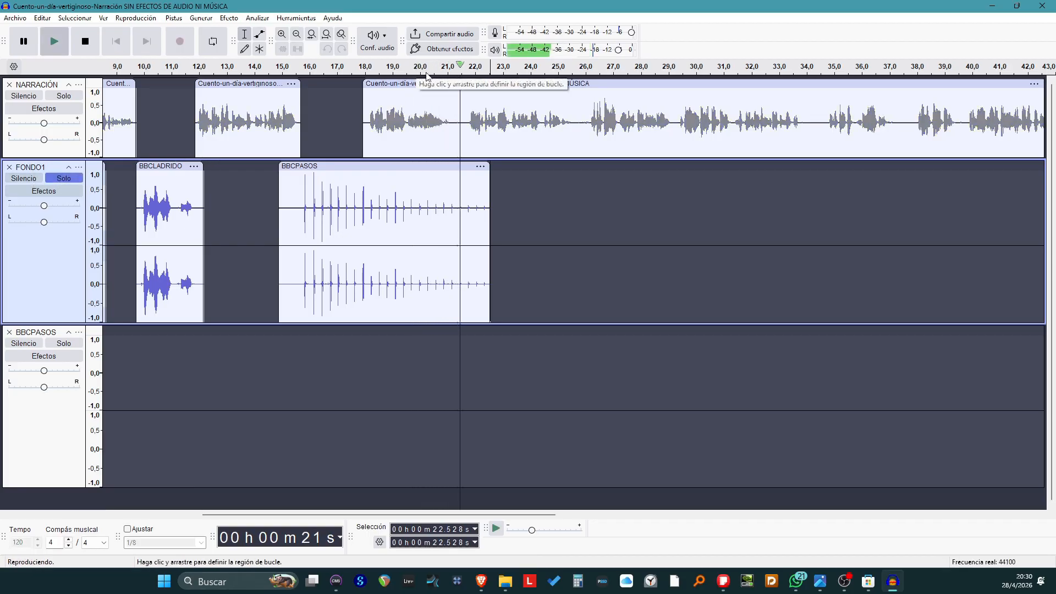
pyautogui.press('space')
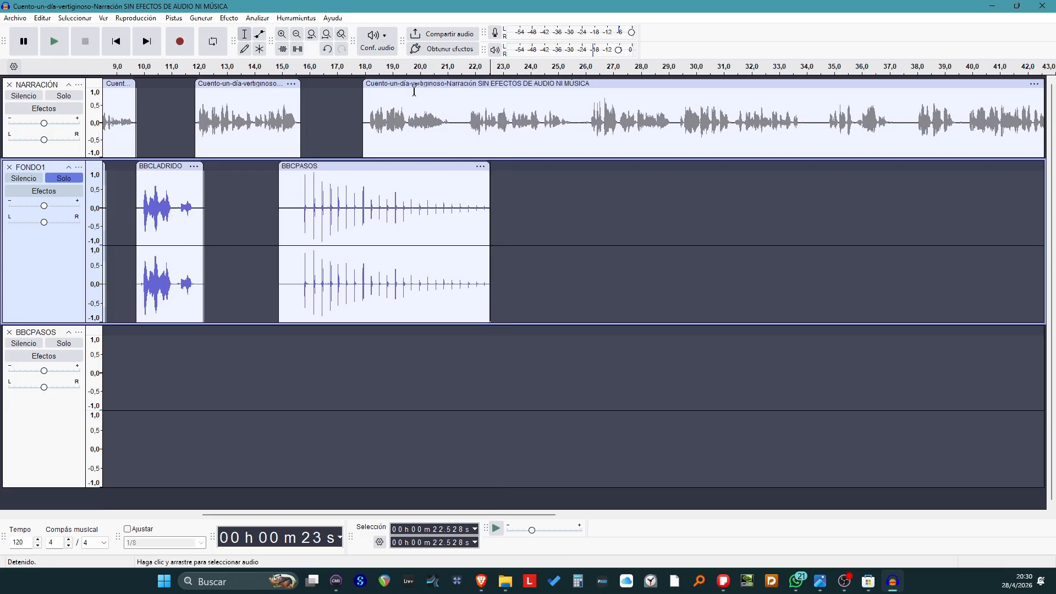
pyautogui.click(63, 178)
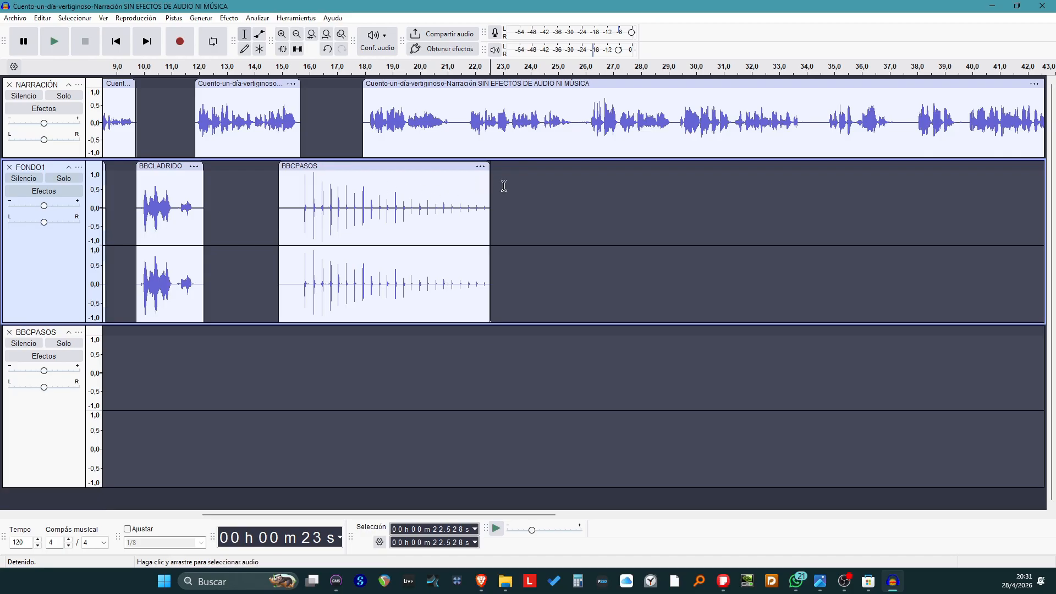
# - Try a fade-out on the BBCPASOS clip from about 18.05 s to its end, play it, and undo the fade
pyautogui.moveTo(366, 173); pyautogui.dragTo(499, 180)
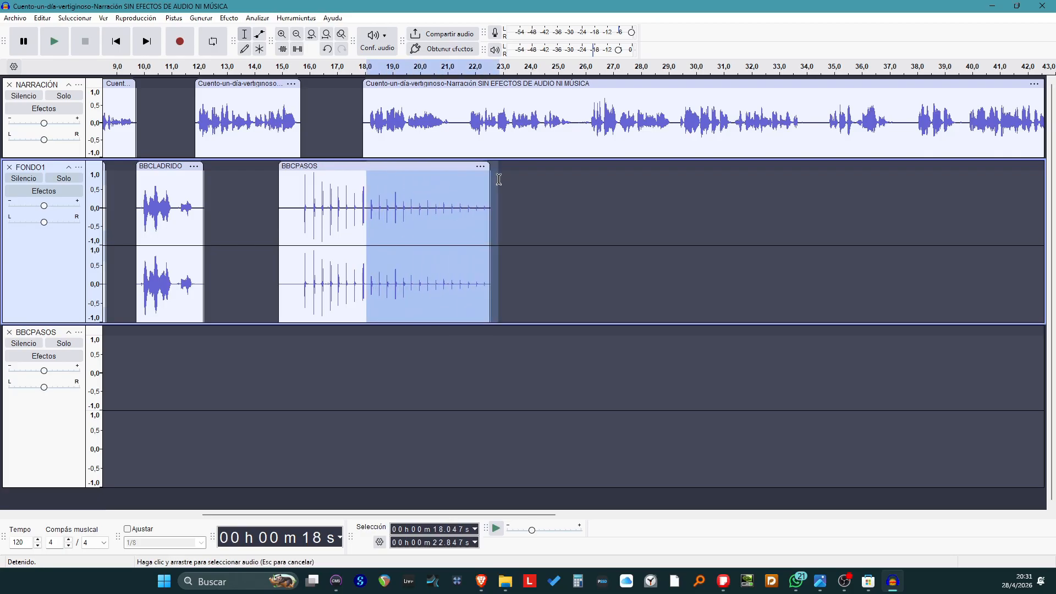
pyautogui.click(297, 17)
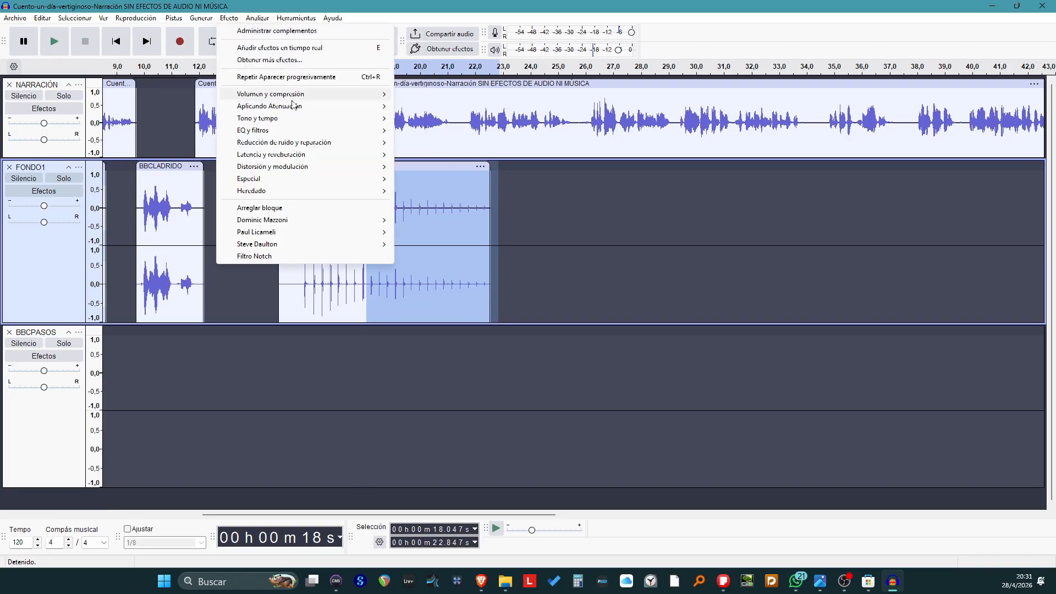
pyautogui.moveTo(299, 108)
pyautogui.click(415, 119)
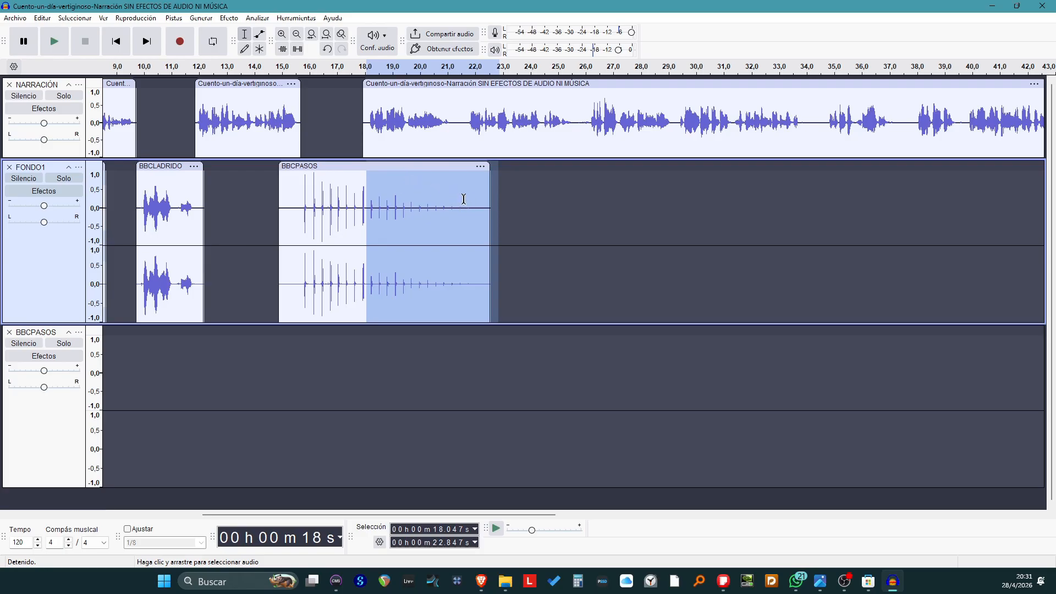
pyautogui.click(388, 68)
pyautogui.hotkey('ctrl', 'z')
pyautogui.click(493, 204)
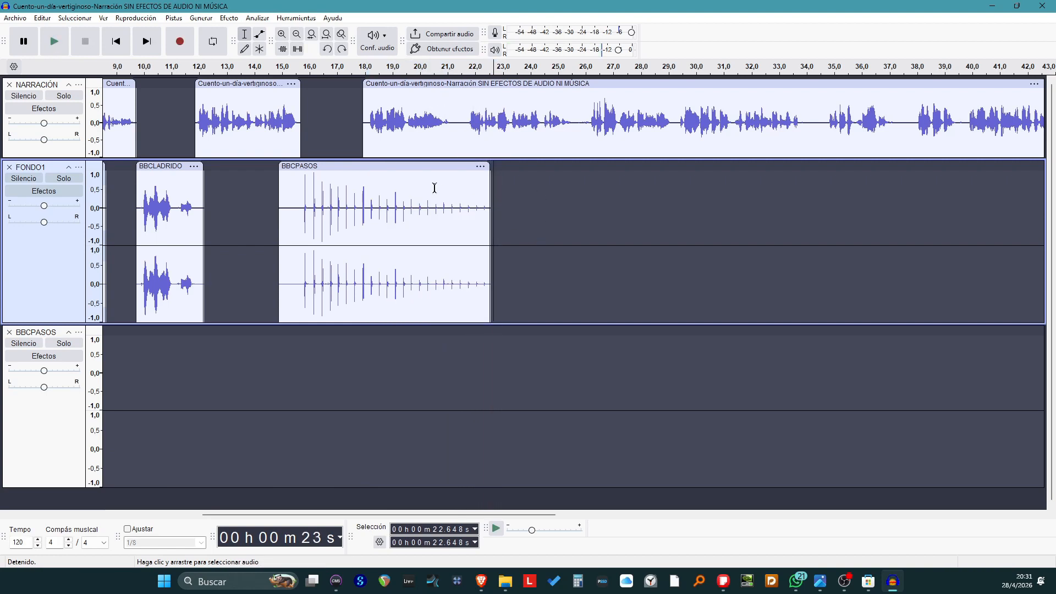
# - Shape the BBCPASOS clip's volume with the Envelope tool, lowering it slightly up to about 18 s and tapering to near silence at its end
pyautogui.click(262, 38)
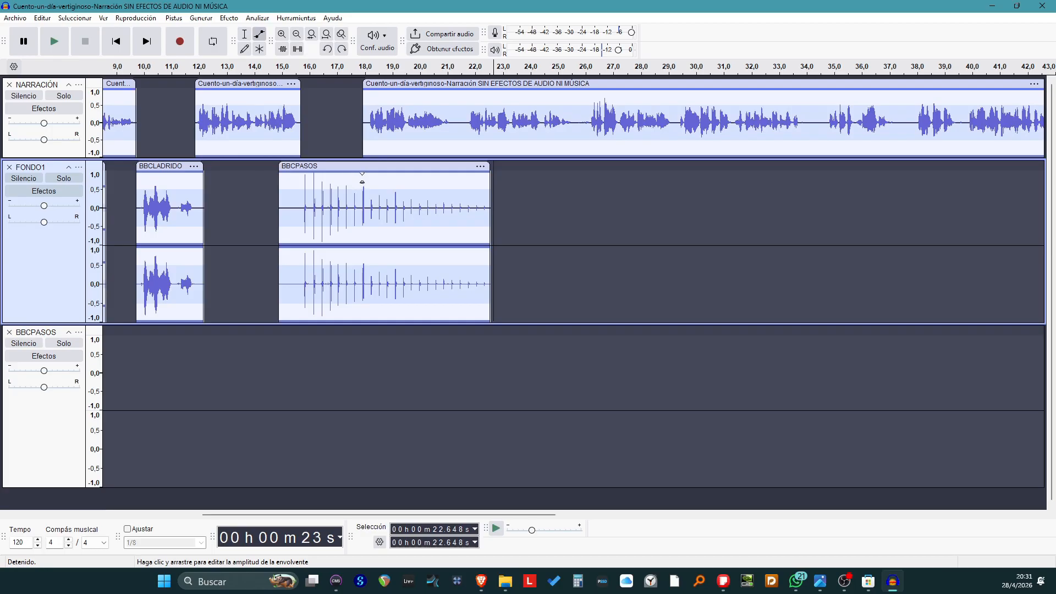
pyautogui.click(362, 177)
pyautogui.moveTo(486, 179); pyautogui.dragTo(487, 206)
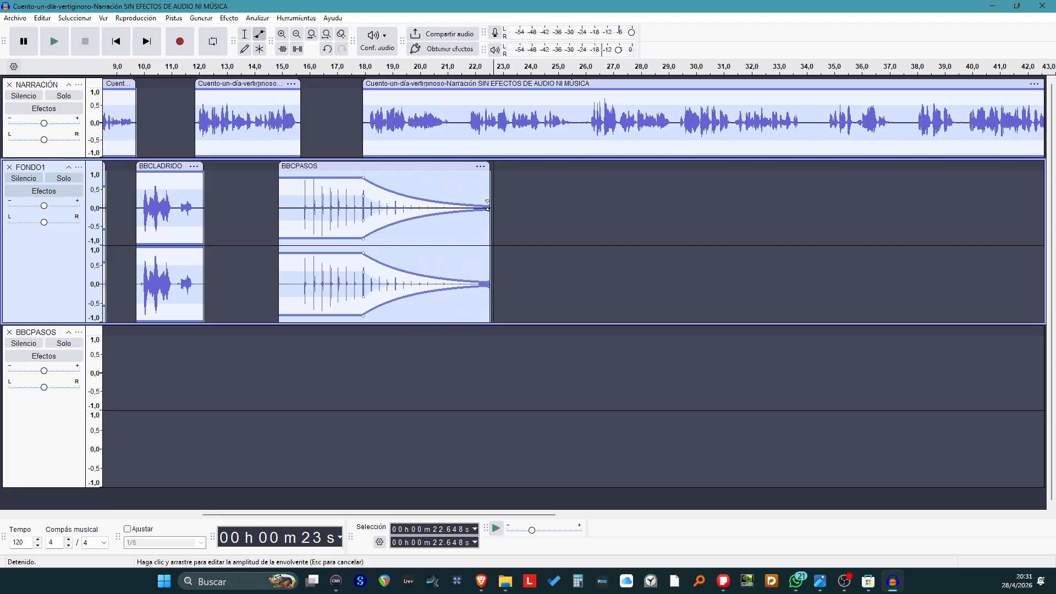
# - Lower the BBCPASOS envelope at its start, dip it near 19.7 s, peak it near 21.1 s, and trim the clip's end to about 21.95 s
pyautogui.click(330, 68)
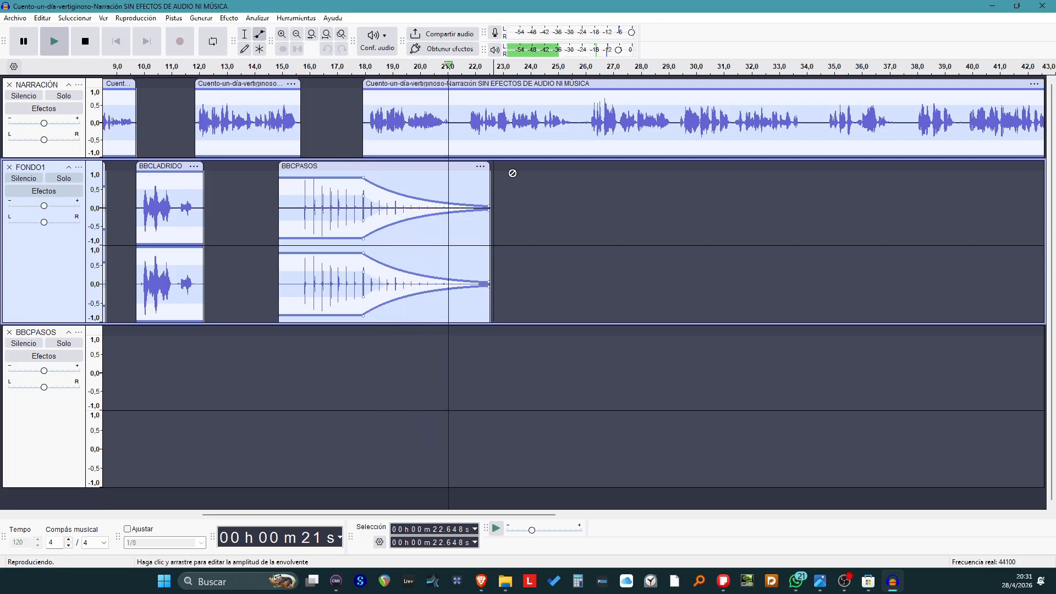
pyautogui.press('space')
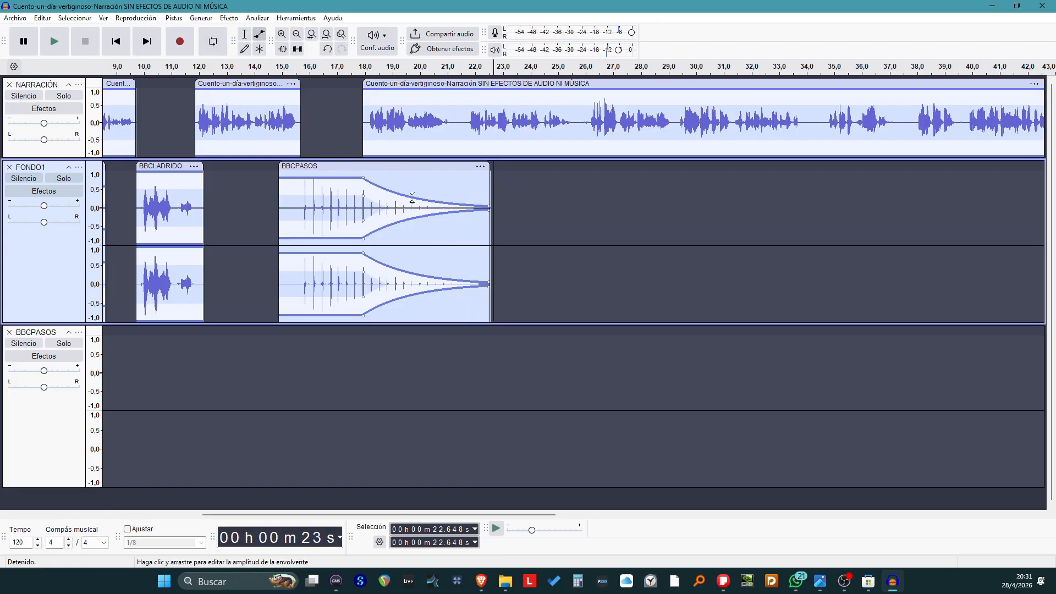
pyautogui.moveTo(329, 179); pyautogui.dragTo(294, 186)
pyautogui.moveTo(396, 192); pyautogui.dragTo(411, 194)
pyautogui.moveTo(451, 202); pyautogui.dragTo(456, 173)
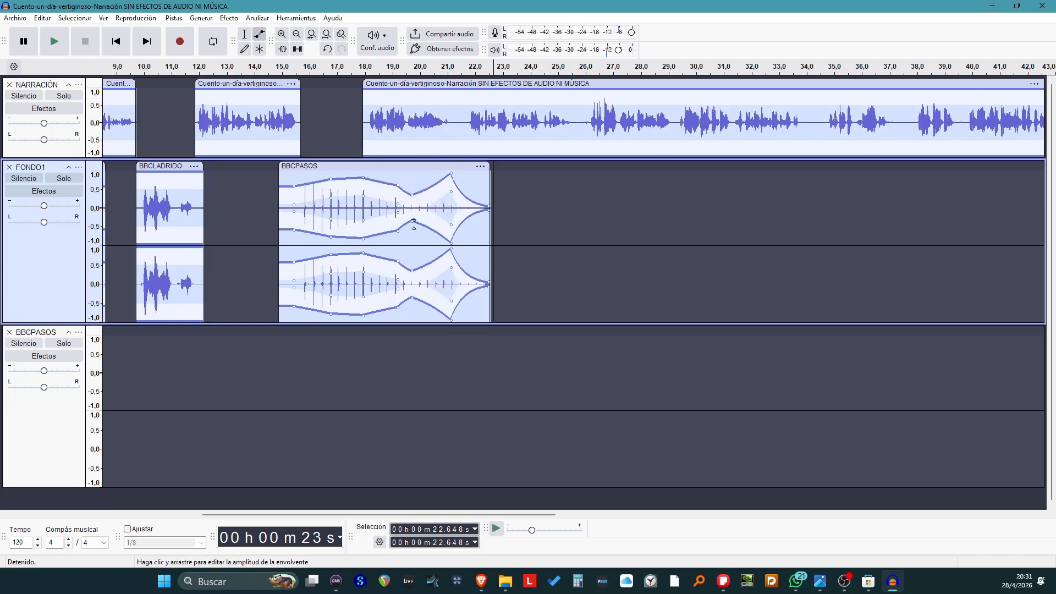
pyautogui.moveTo(490, 209); pyautogui.dragTo(474, 209)
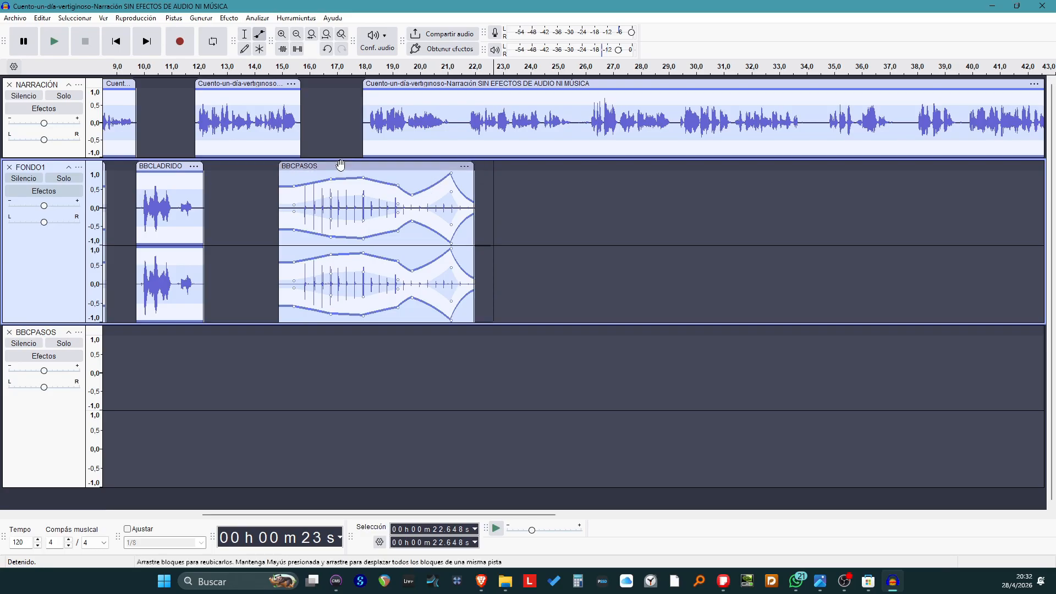
# - Select the BBCPASOS clip, switch to the Selection tool, and play the footsteps from about 15.3 s
pyautogui.click(341, 165)
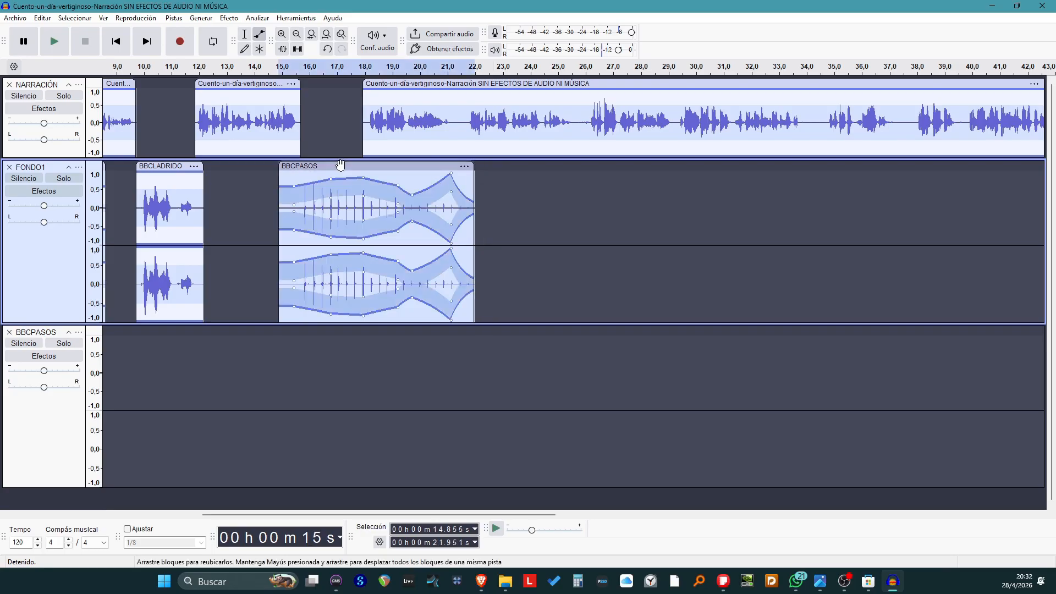
pyautogui.click(244, 34)
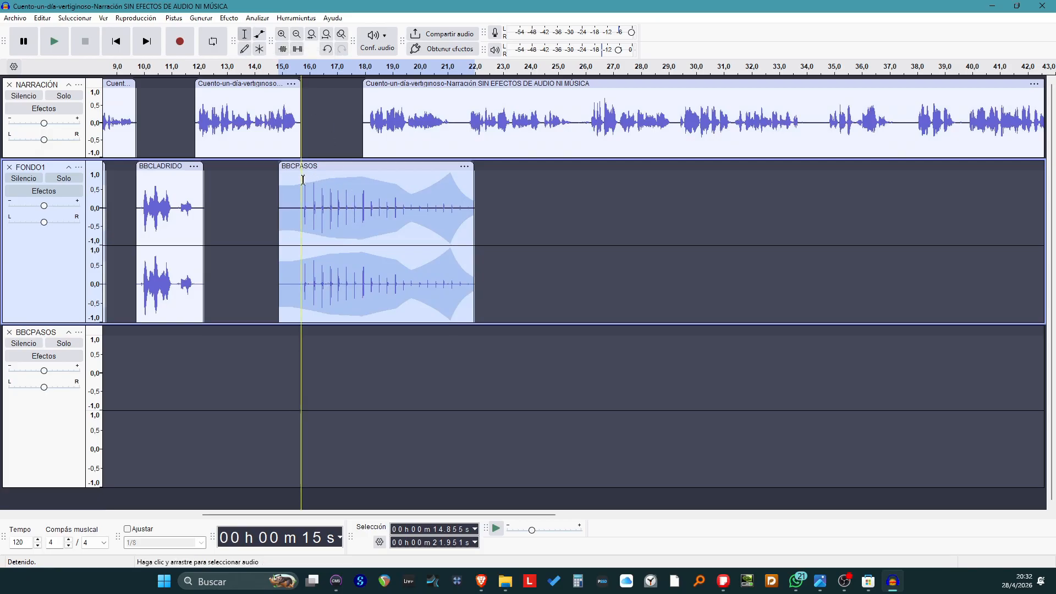
pyautogui.click(292, 69)
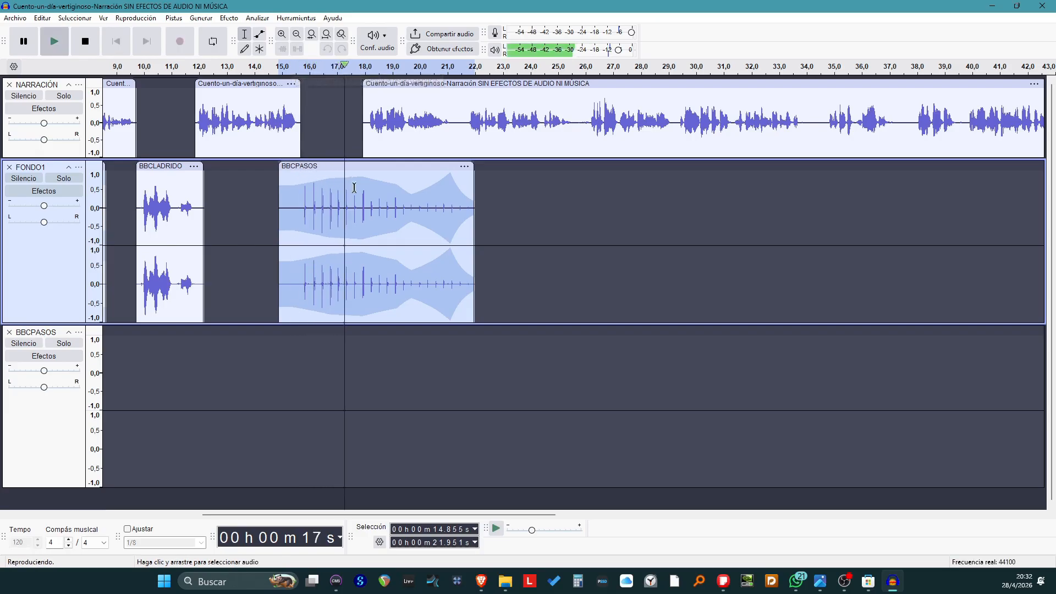
pyautogui.press('space')
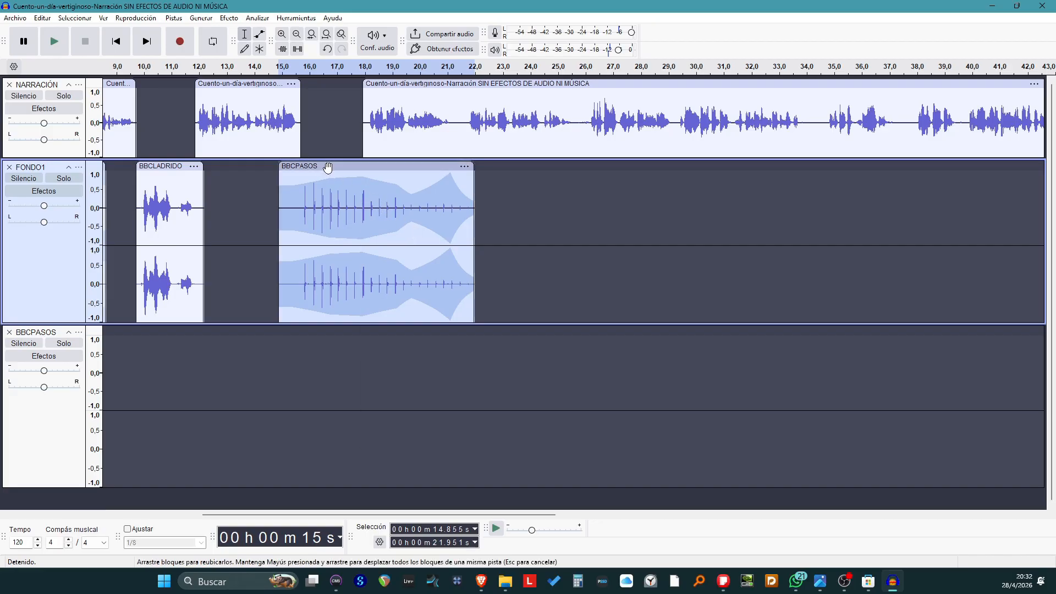
# - Select BBCPASOS from 15.278 to 21.752 s and preview Change Tempo at 17.439 percent
pyautogui.moveTo(290, 182); pyautogui.dragTo(469, 186)
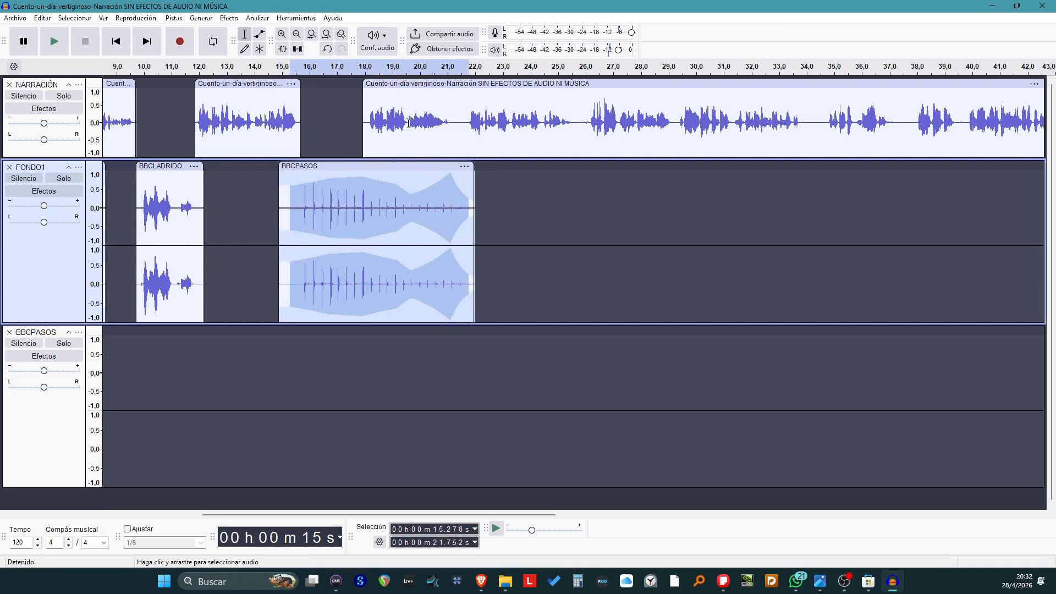
pyautogui.click(225, 19)
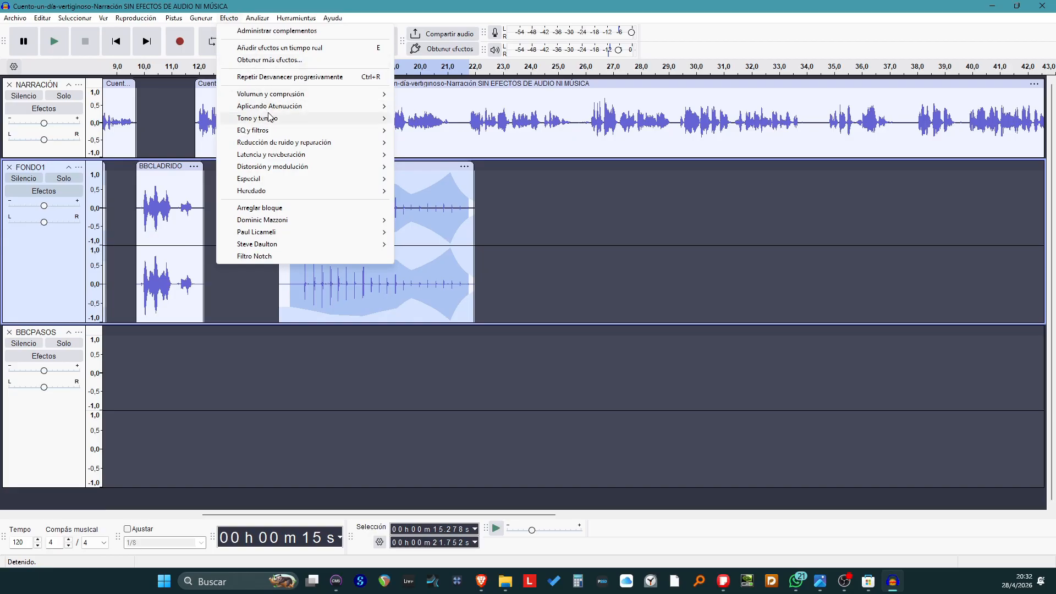
pyautogui.moveTo(274, 125)
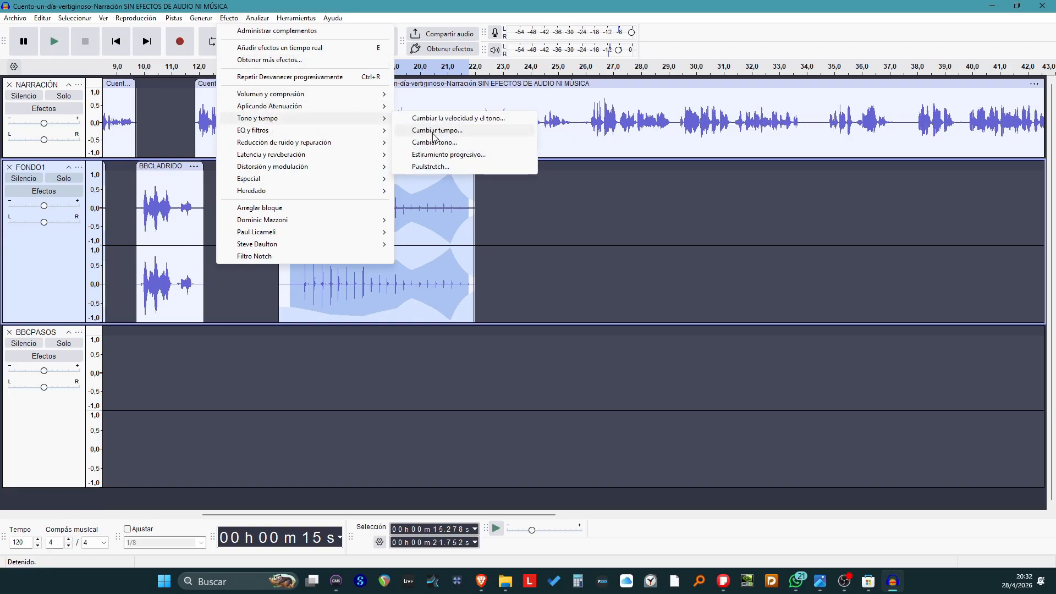
pyautogui.click(433, 131)
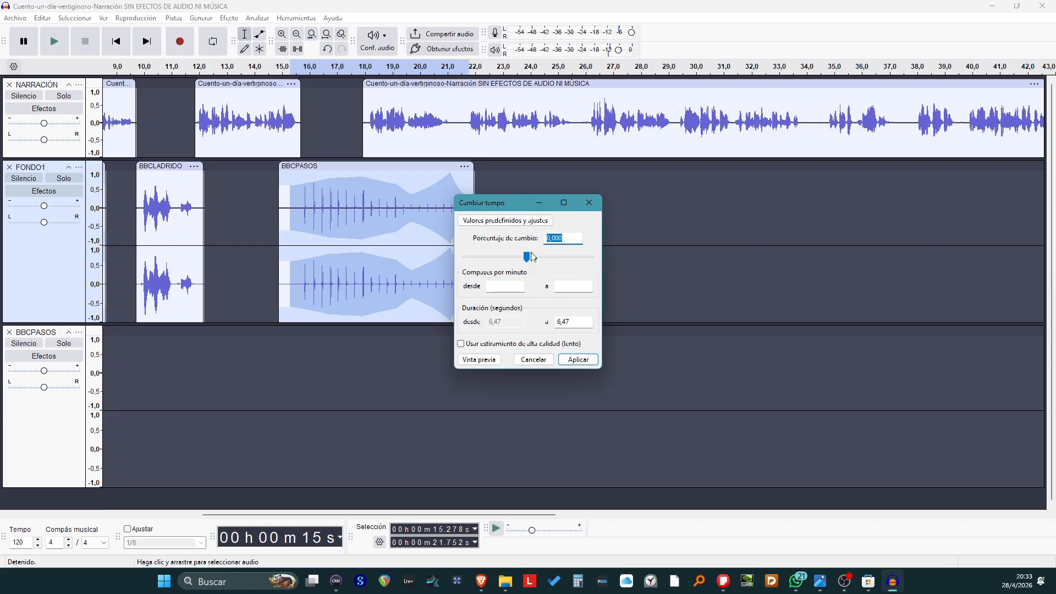
pyautogui.moveTo(527, 259); pyautogui.dragTo(533, 260)
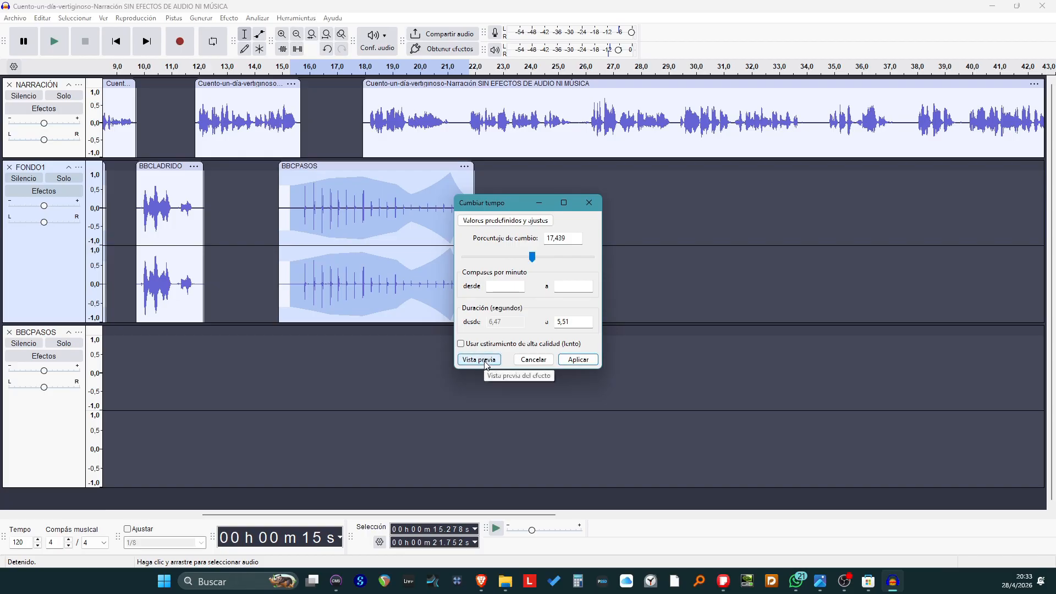
pyautogui.click(479, 359)
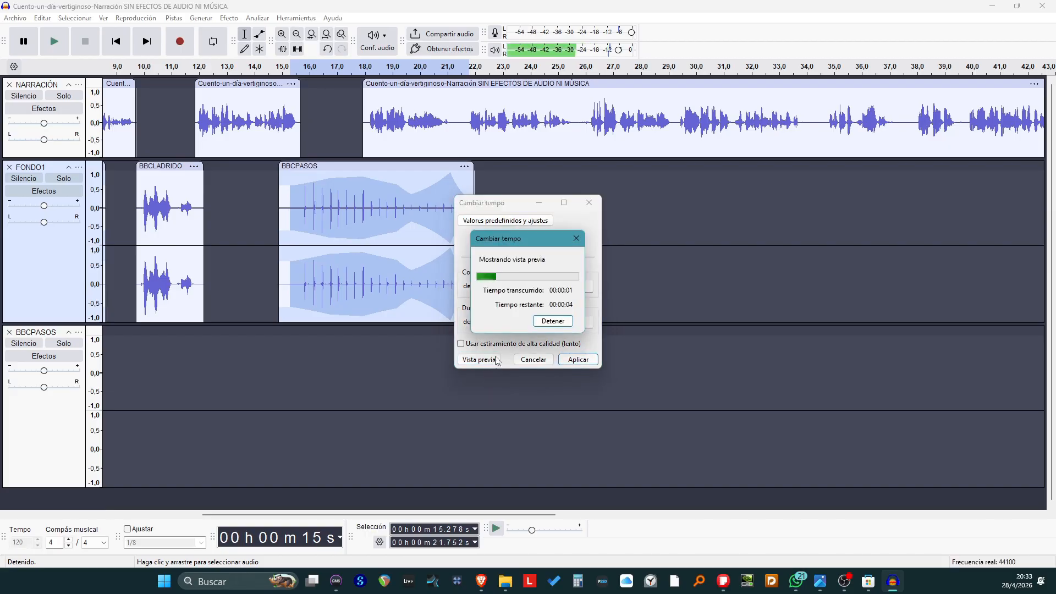
# - Preview the tempo change at 25.355 percent, raise it to 36.866 percent, preview again, and apply it to the selected footsteps
pyautogui.click(576, 238)
pyautogui.moveTo(532, 257); pyautogui.dragTo(534, 258)
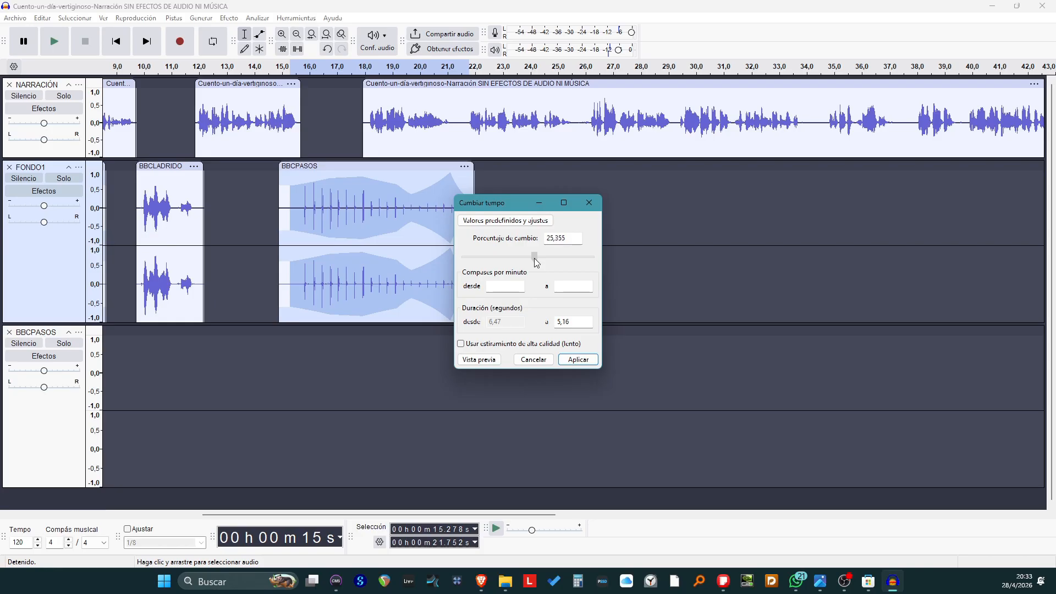
pyautogui.click(495, 360)
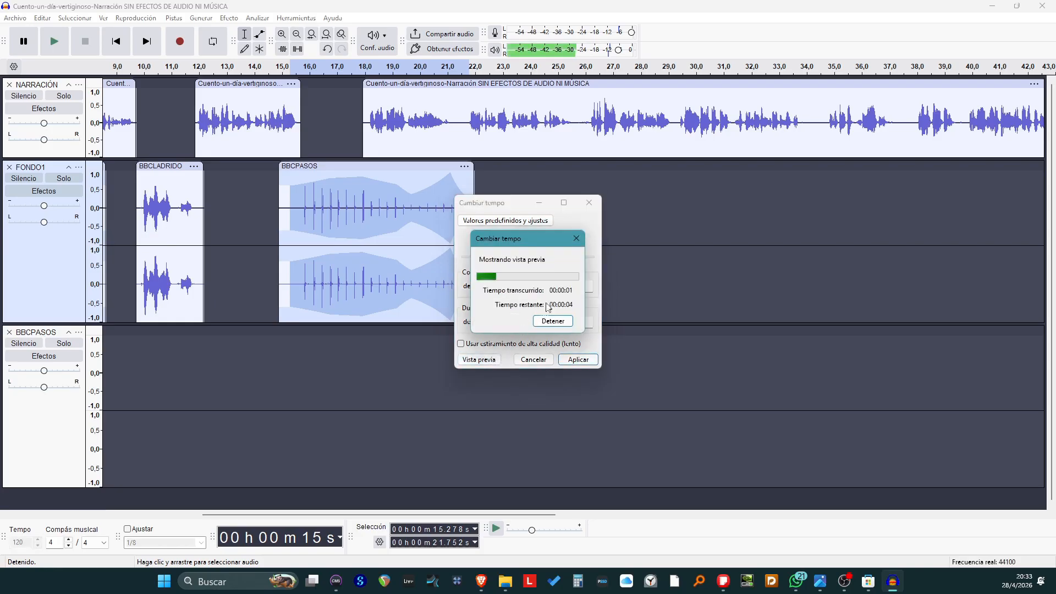
pyautogui.click(576, 238)
pyautogui.moveTo(537, 263); pyautogui.dragTo(538, 259)
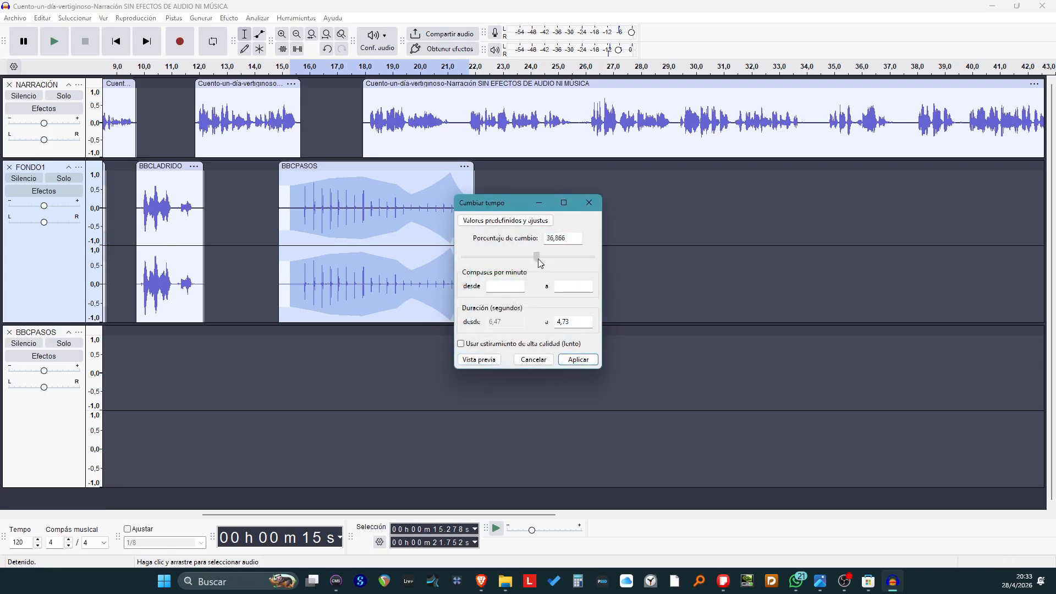
pyautogui.click(487, 360)
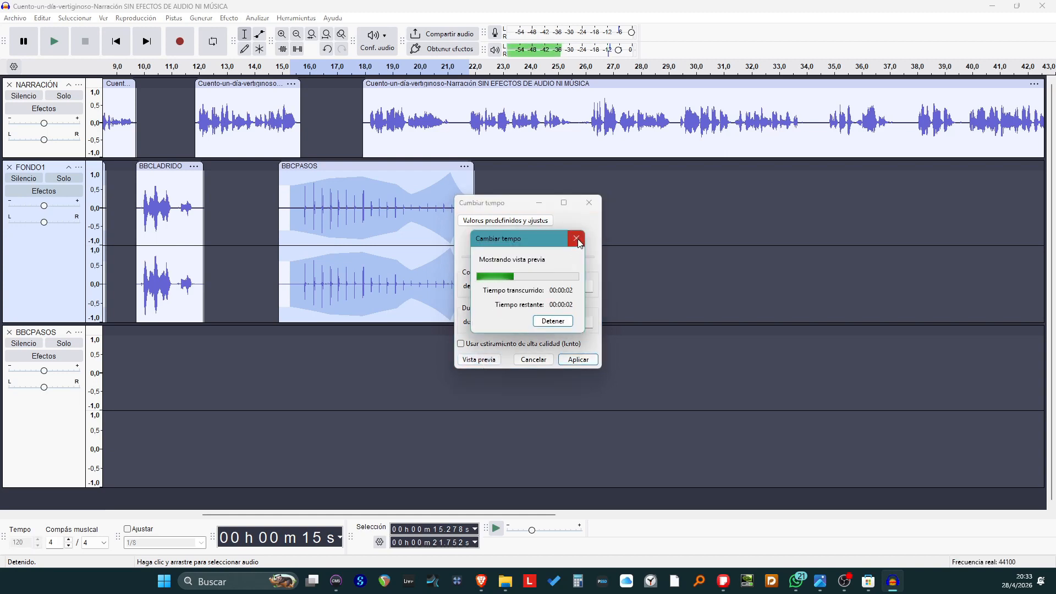
pyautogui.click(576, 238)
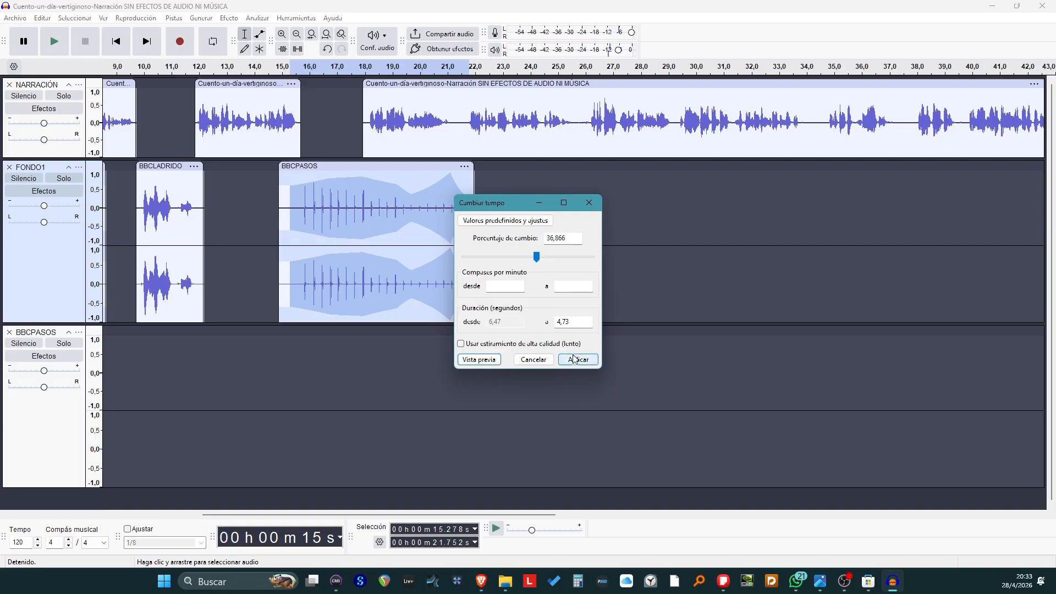
pyautogui.click(576, 361)
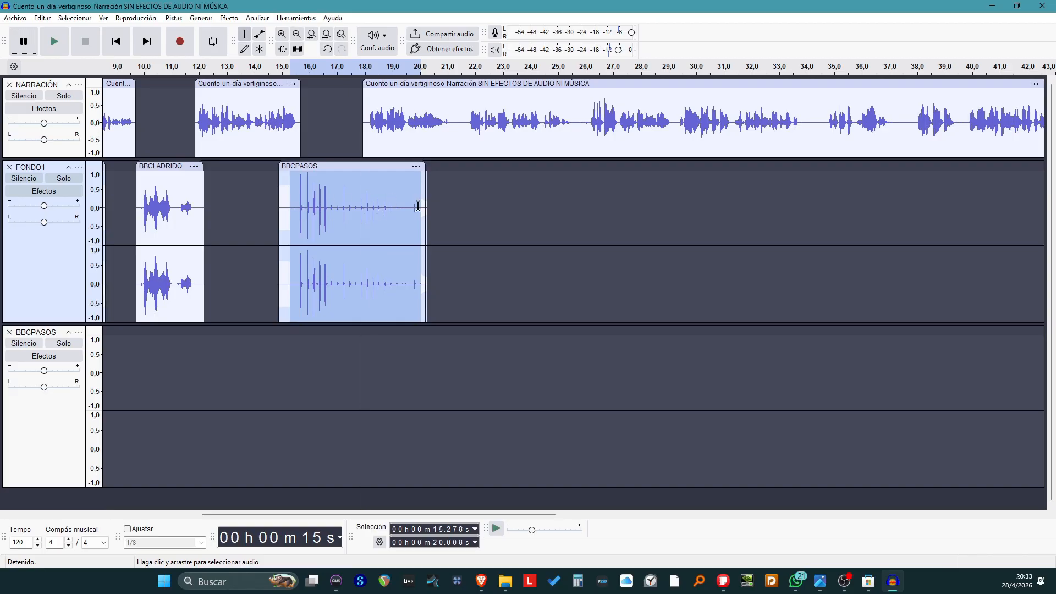
# - Trim both ends of the BBCPASOS clip so it runs from about 15.4 to 20.0 s
pyautogui.moveTo(425, 187); pyautogui.dragTo(420, 188)
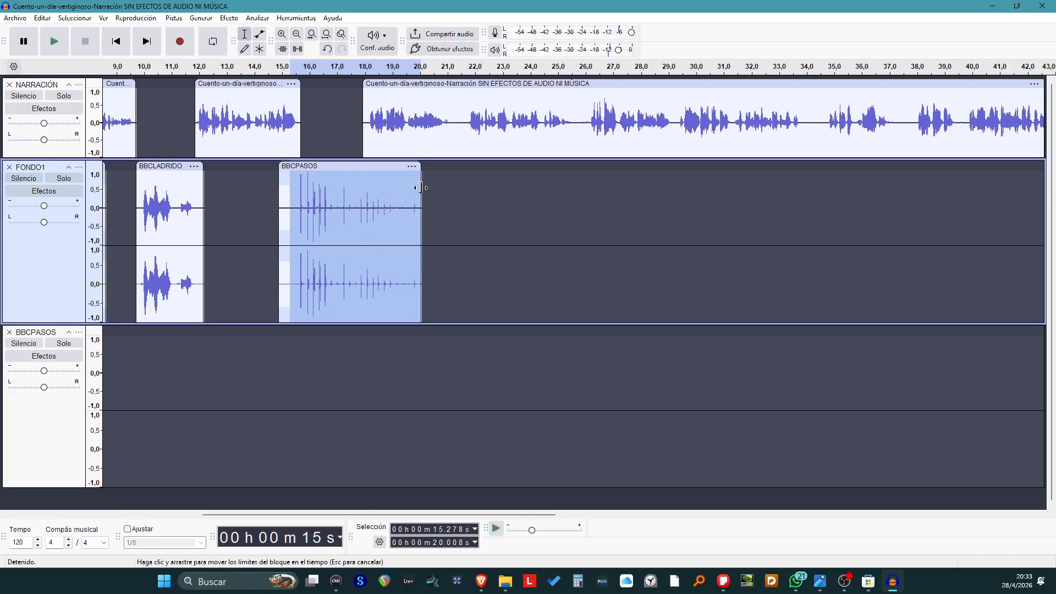
pyautogui.moveTo(281, 198); pyautogui.dragTo(292, 176)
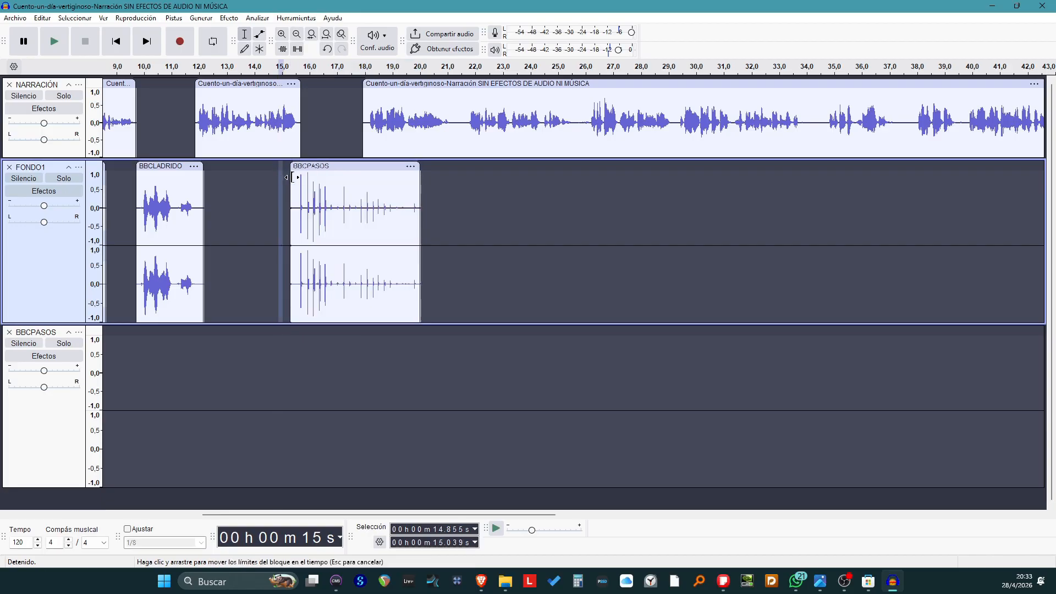
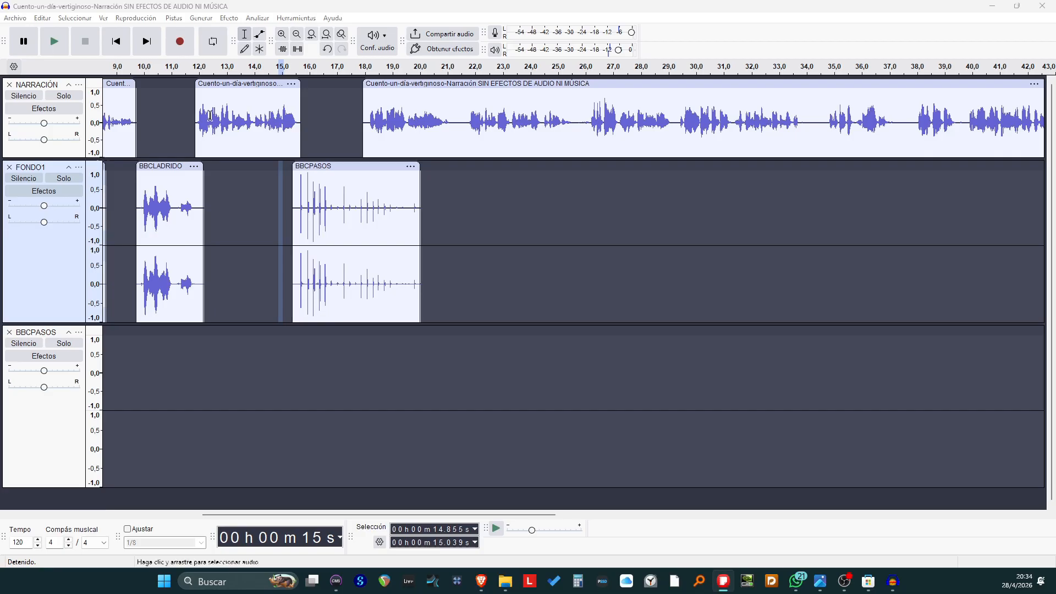
# - Split the NARRACIÓN clip at about 21.33 s and move the remaining narration to start at about 24.6 s
pyautogui.click(457, 119)
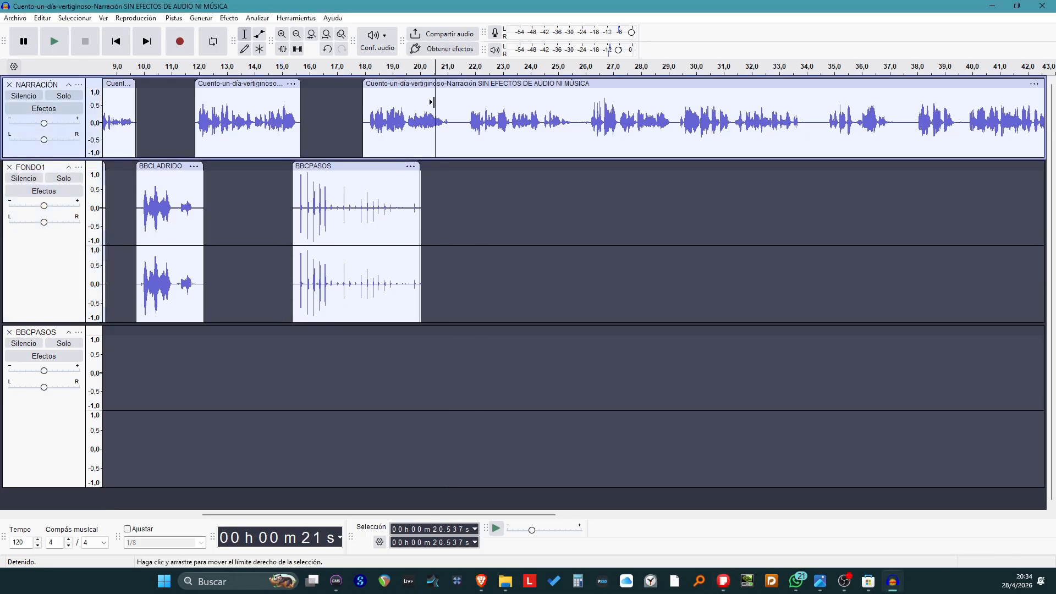
pyautogui.press('space')
pyautogui.press('space')
pyautogui.rightClick(455, 118)
pyautogui.click(480, 169)
pyautogui.moveTo(481, 85); pyautogui.dragTo(571, 85)
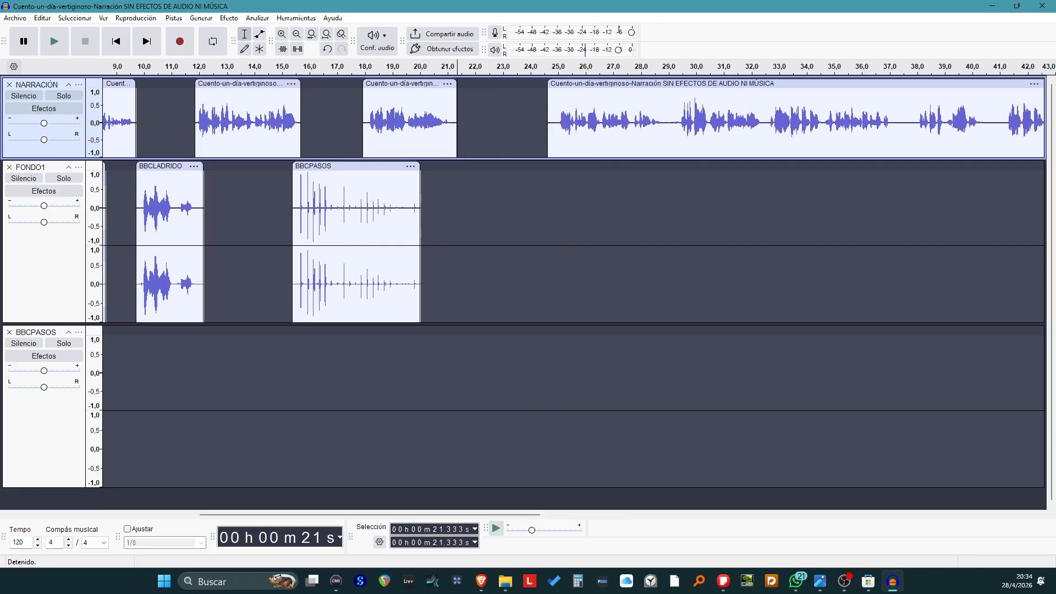
# - Import the BBCDUCHA sound as a new track and delete the empty BBCPASOS track
pyautogui.moveTo(225, 474); pyautogui.dragTo(489, 412)
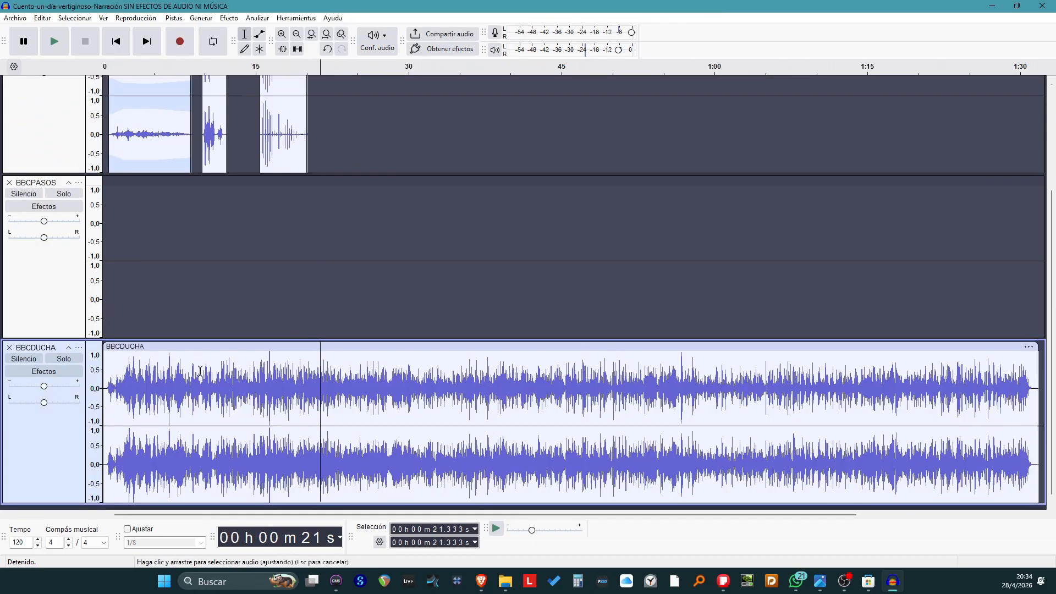
pyautogui.click(10, 184)
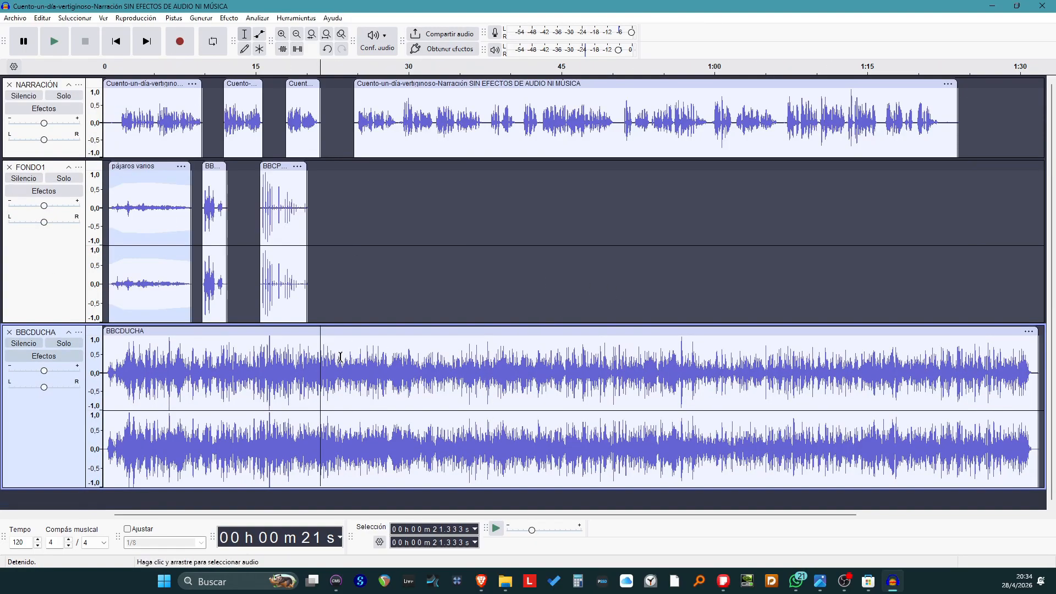
# - Split out BBCDUCHA from 22.711 to 31.450 s and move that piece to the FONDO1 track at about 21.58 s
pyautogui.moveTo(334, 355); pyautogui.dragTo(424, 358)
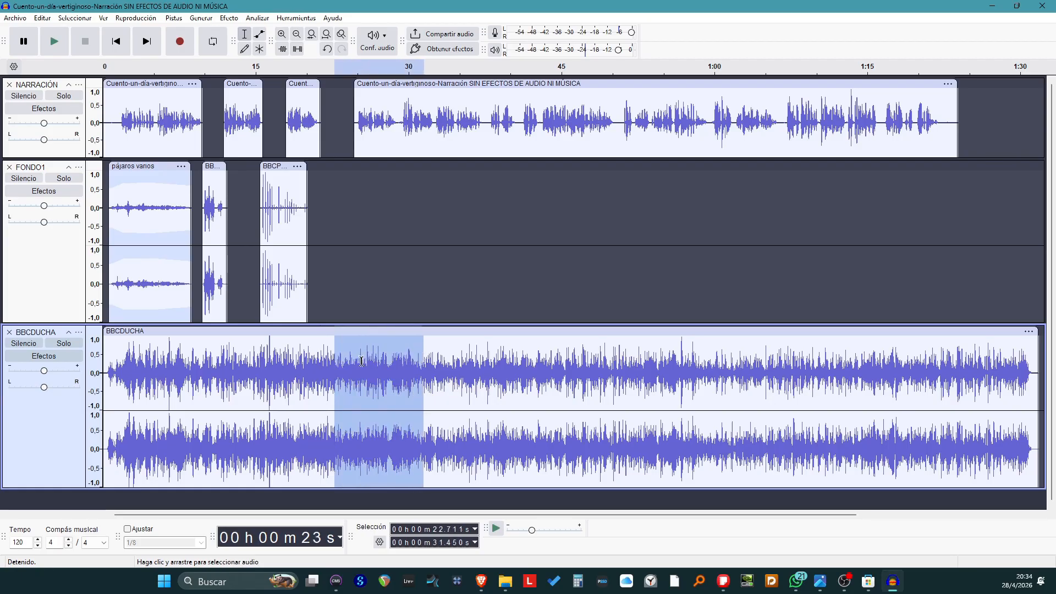
pyautogui.rightClick(361, 361)
pyautogui.click(387, 409)
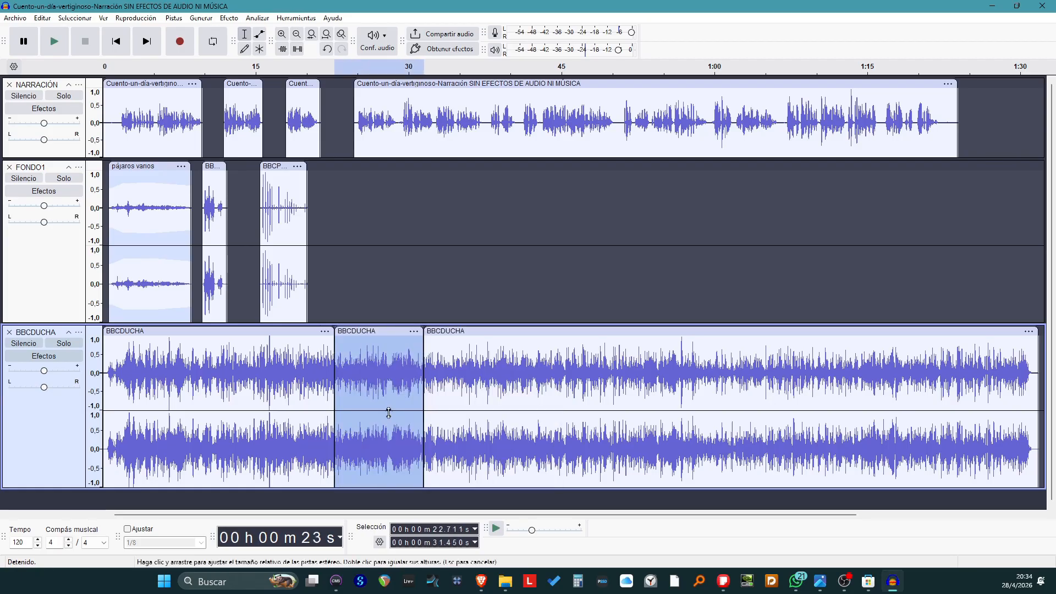
pyautogui.moveTo(370, 331); pyautogui.dragTo(358, 225)
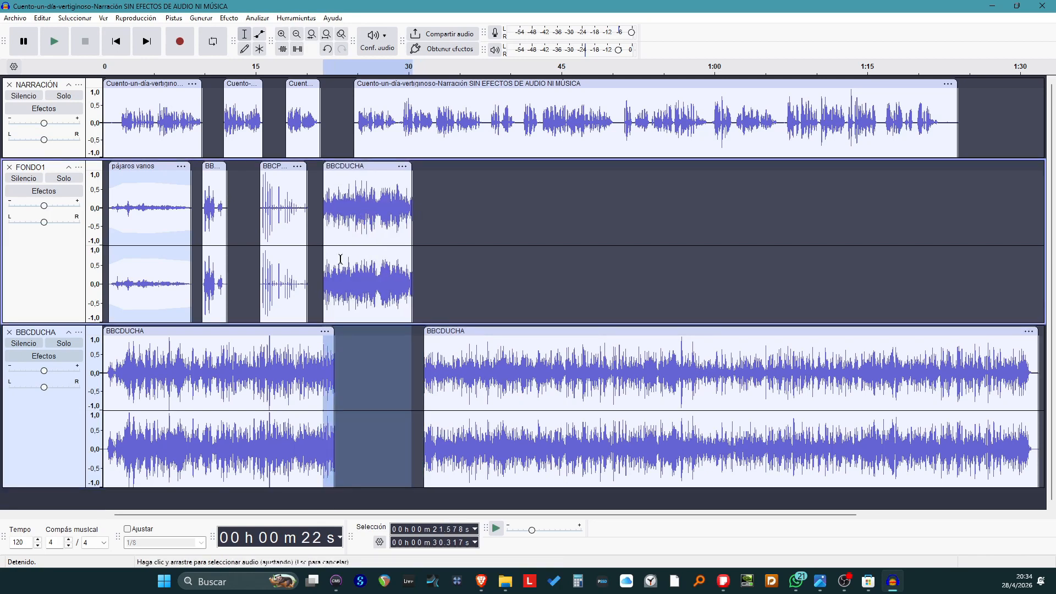
# - Delete the leftover BBCDUCHA track and shorten and shift the shower clip on FONDO1 to span about 20.9 to 25.4 s
pyautogui.click(9, 332)
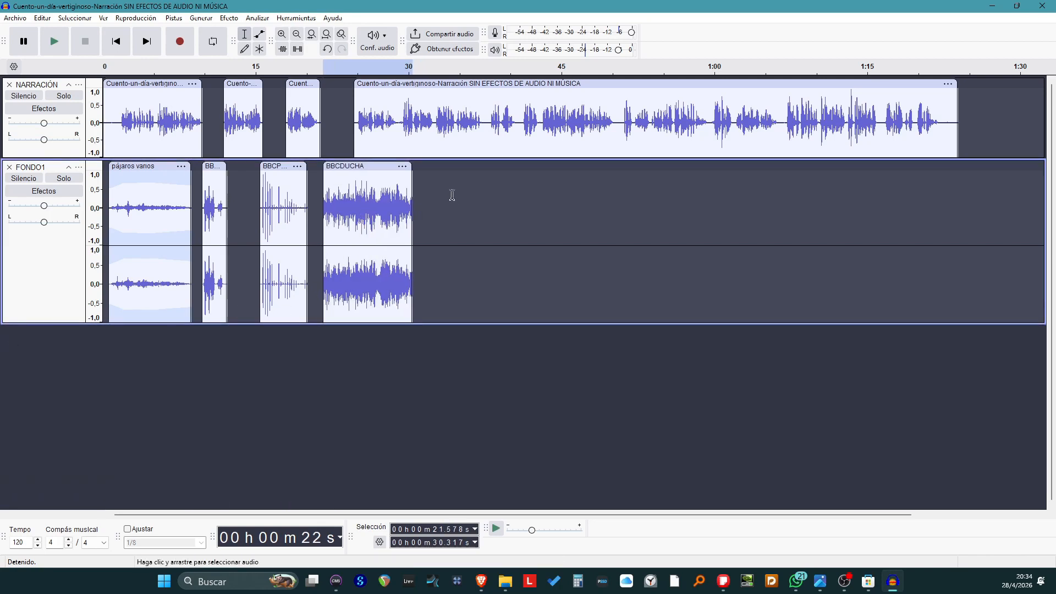
pyautogui.moveTo(412, 193); pyautogui.dragTo(346, 168)
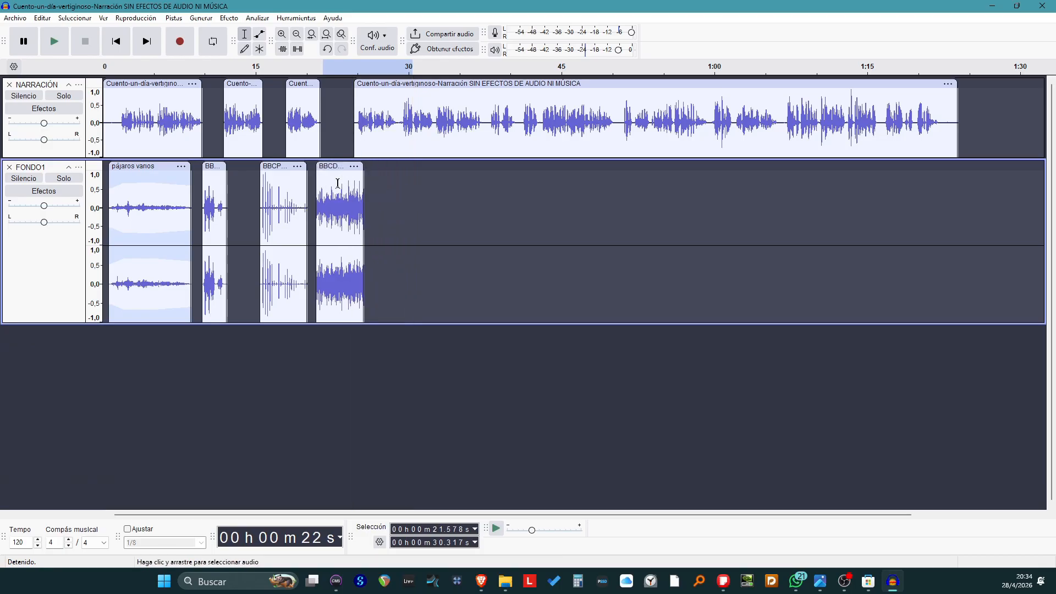
# - Apply a fade-in to the start of the shower clip on FONDO1, from 20.877 to 21.578 s
pyautogui.moveTo(316, 181); pyautogui.dragTo(324, 181)
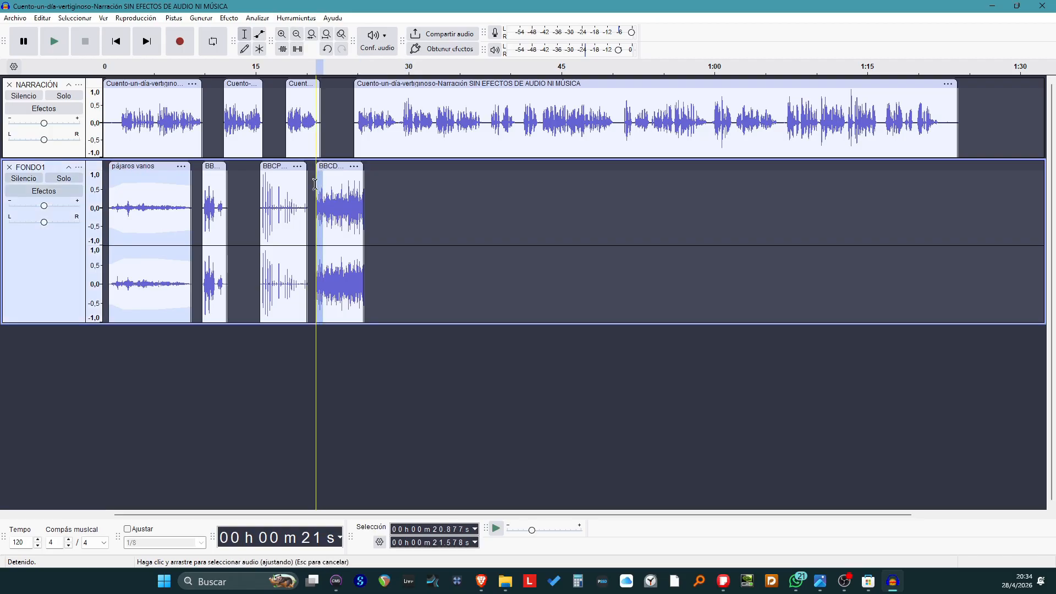
pyautogui.click(238, 18)
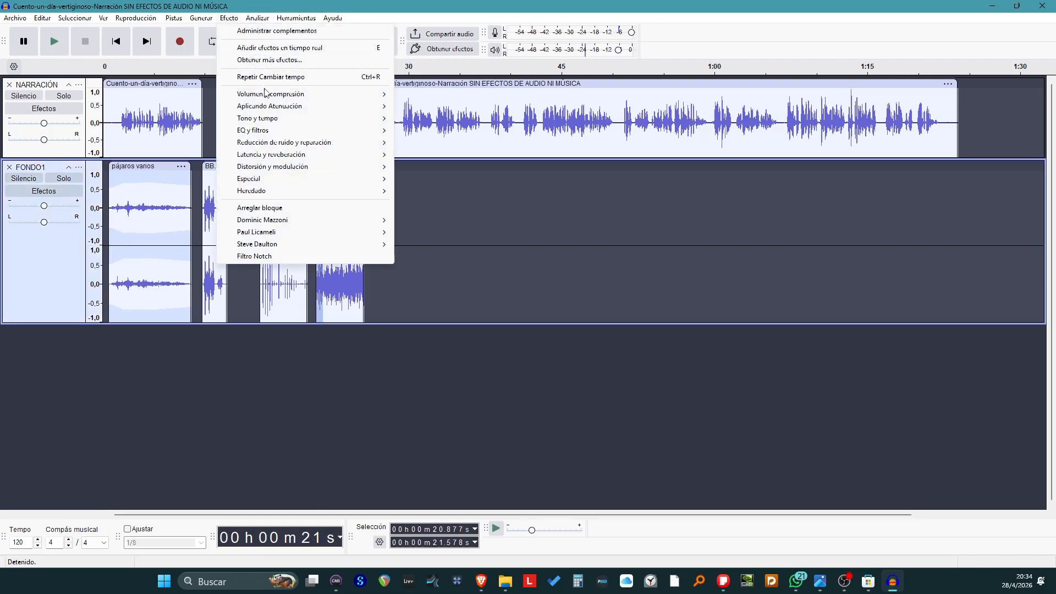
pyautogui.moveTo(280, 97)
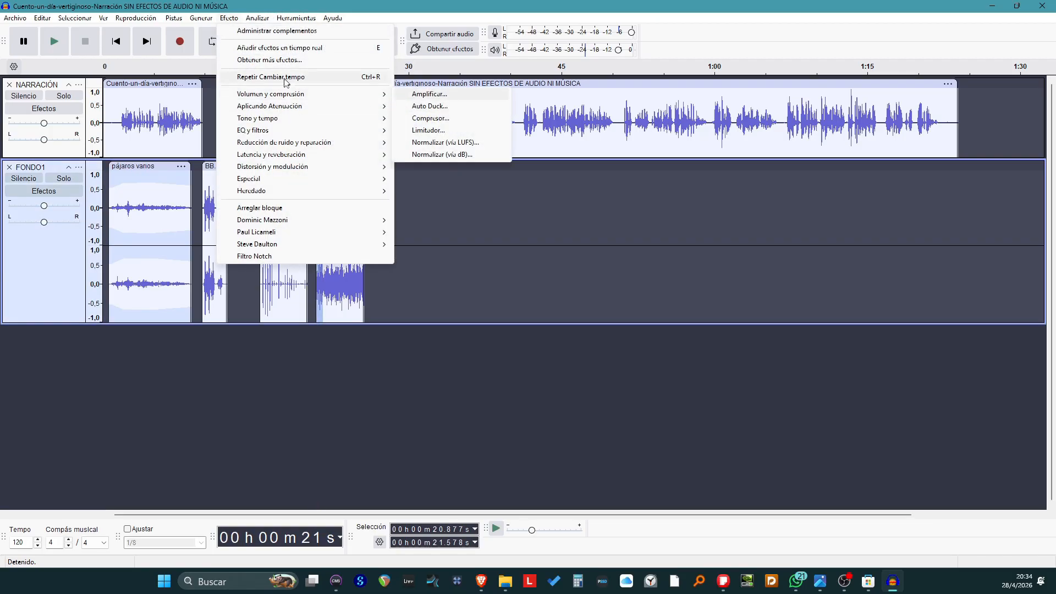
pyautogui.click(444, 106)
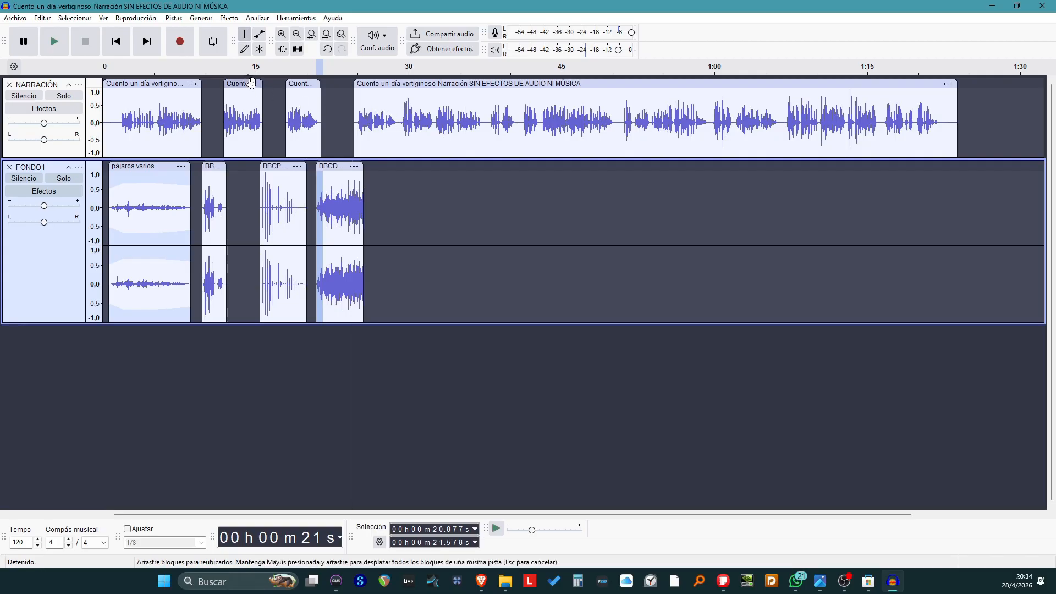
# - Lower the shower clip's envelope to about half, extend the clip to about 28 s with a gradual fade-out, and play it back
pyautogui.click(259, 33)
pyautogui.moveTo(342, 176); pyautogui.dragTo(350, 195)
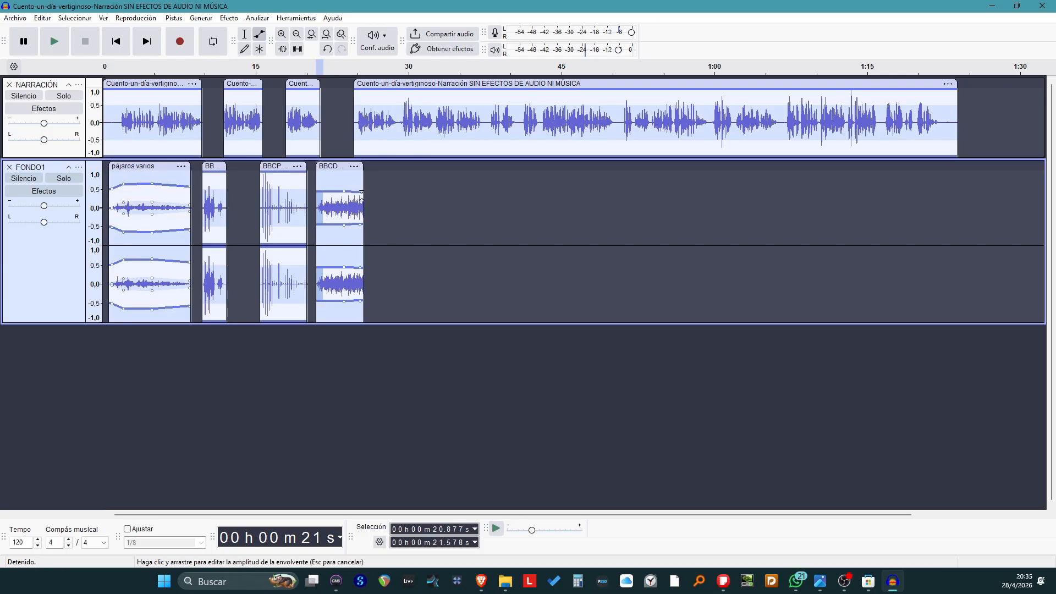
pyautogui.moveTo(361, 200); pyautogui.dragTo(392, 204)
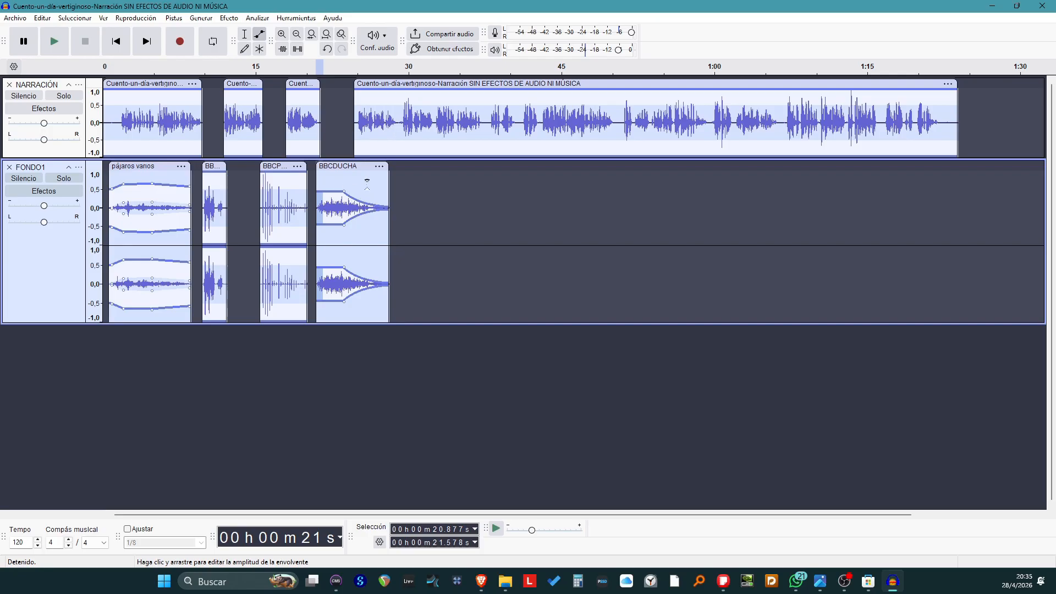
pyautogui.click(337, 67)
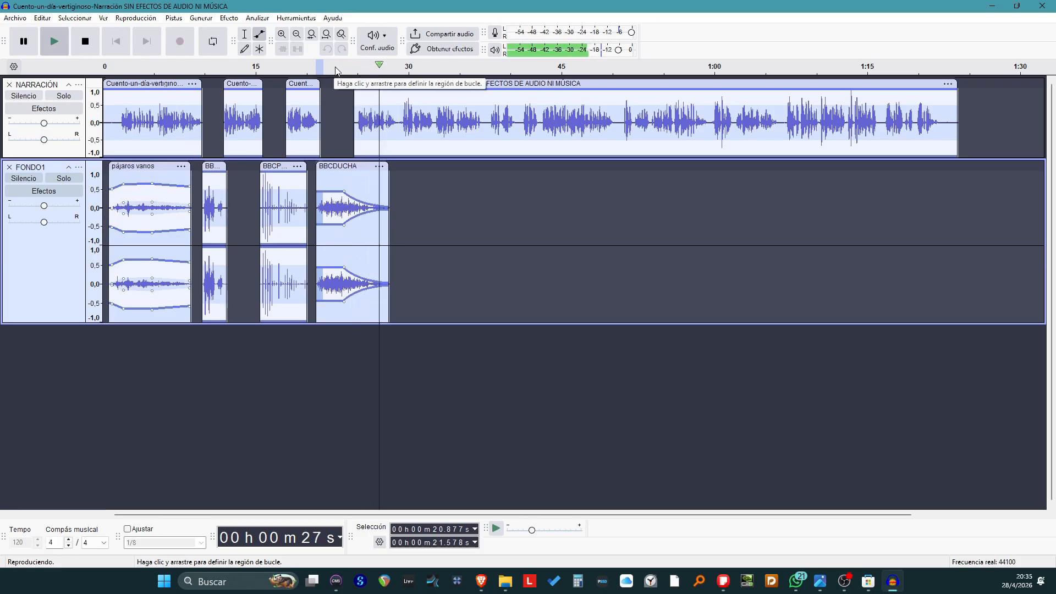
pyautogui.press('space')
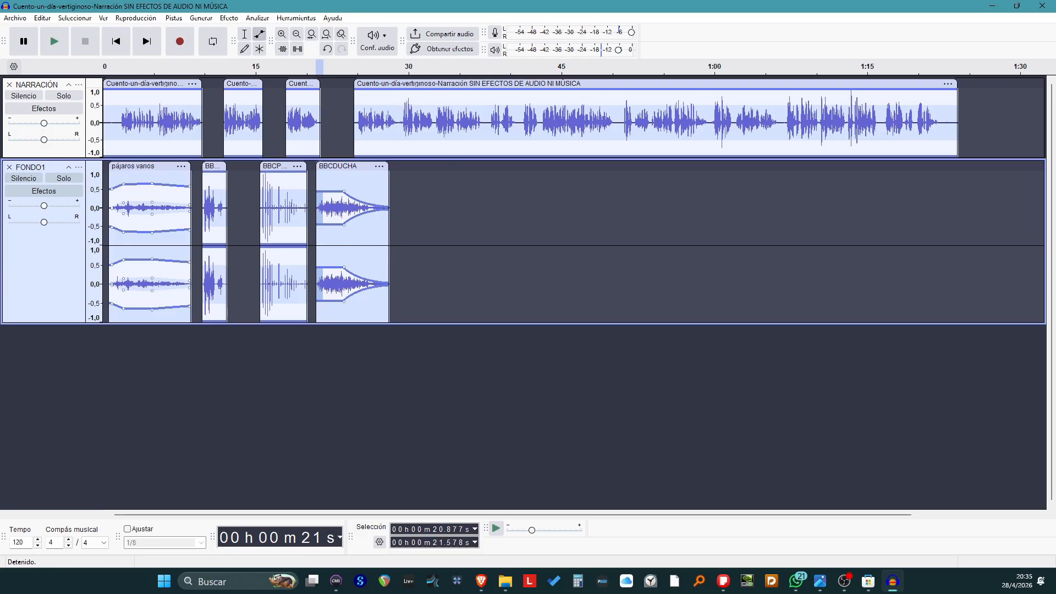
# - Import the gota sound as a new track and move its clip to start at about 26.6 s
pyautogui.hotkey('alt', 'Tab')
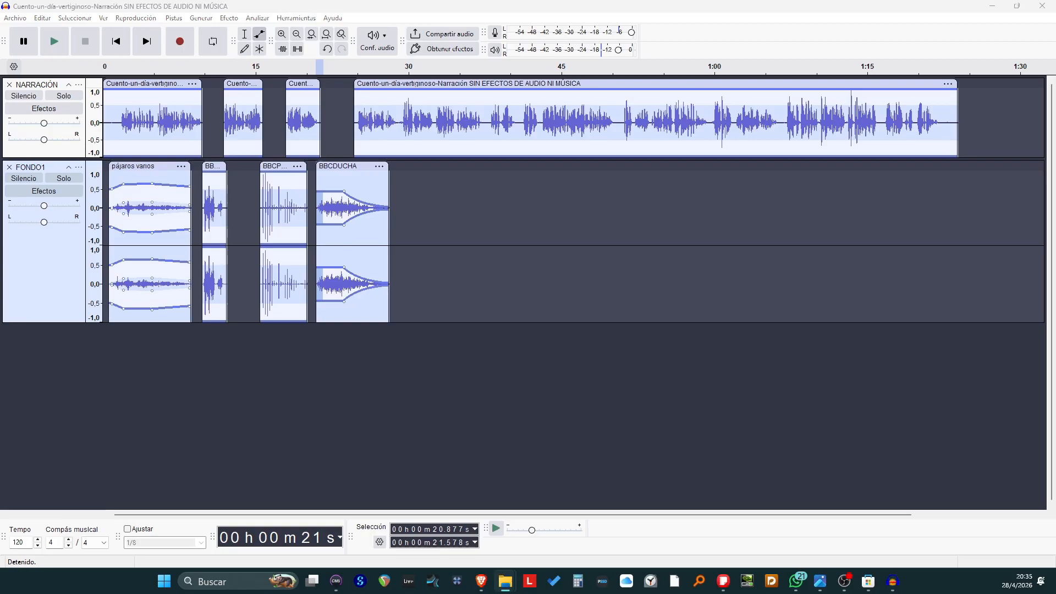
pyautogui.moveTo(80, 460); pyautogui.dragTo(406, 433)
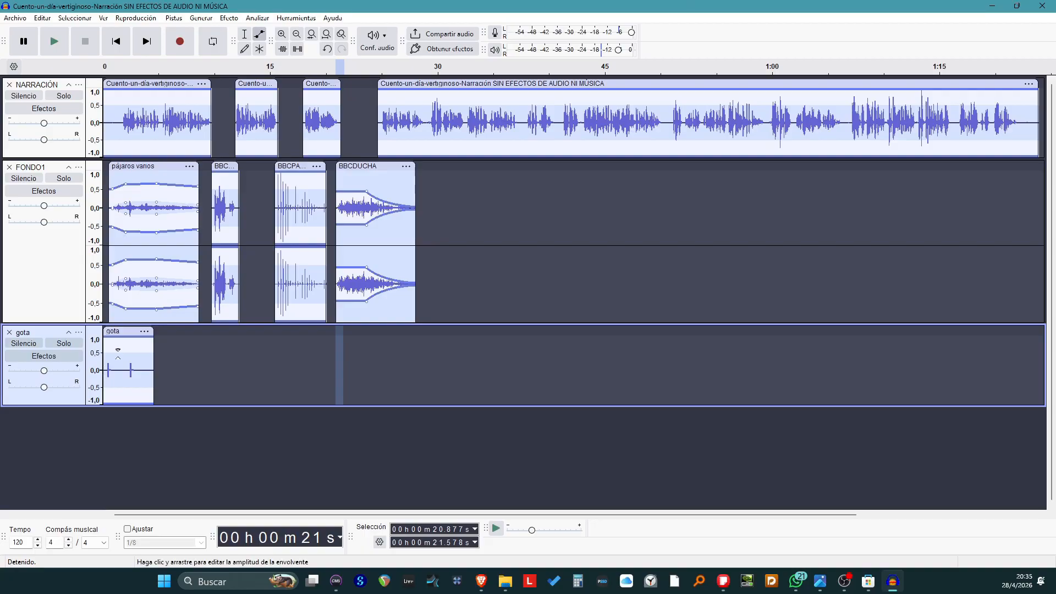
pyautogui.moveTo(147, 333); pyautogui.dragTo(418, 361)
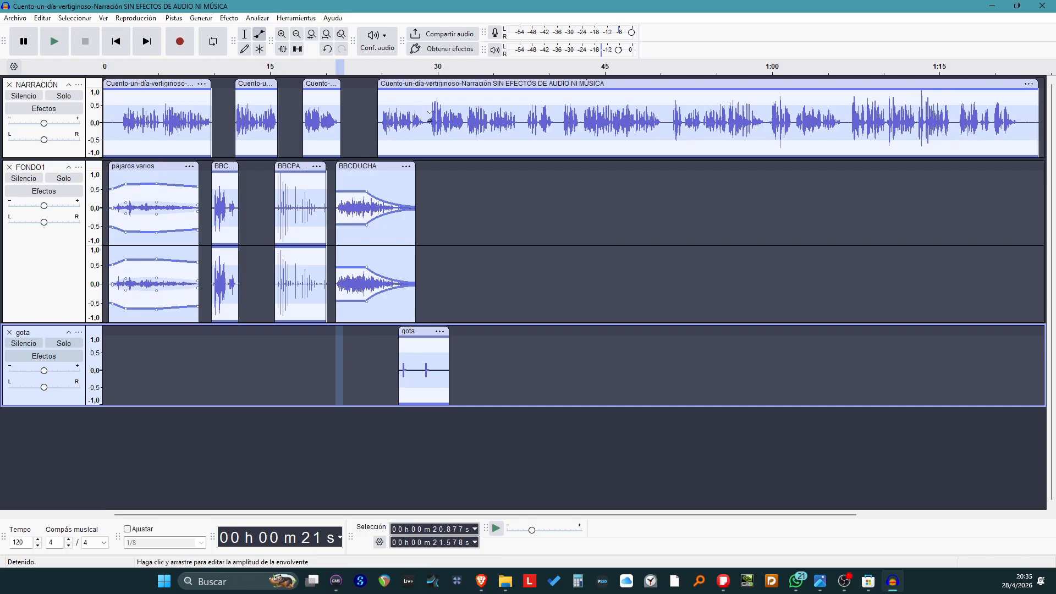
# - Split the last NARRACIÓN clip at 29.035 s and move the remaining narration to start at about 52.6 s
pyautogui.click(244, 34)
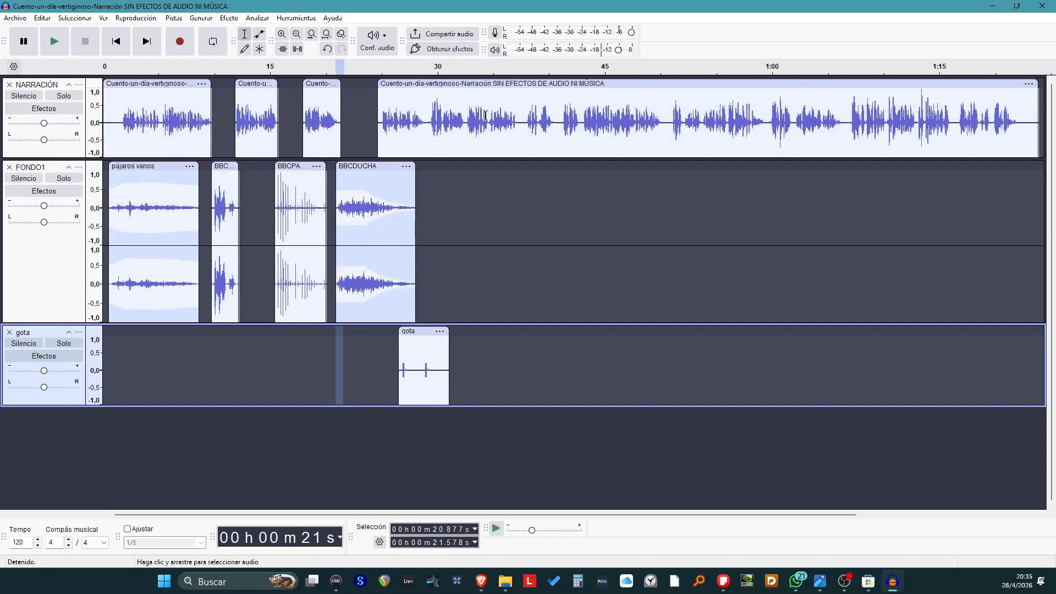
pyautogui.click(427, 111)
pyautogui.rightClick(429, 113)
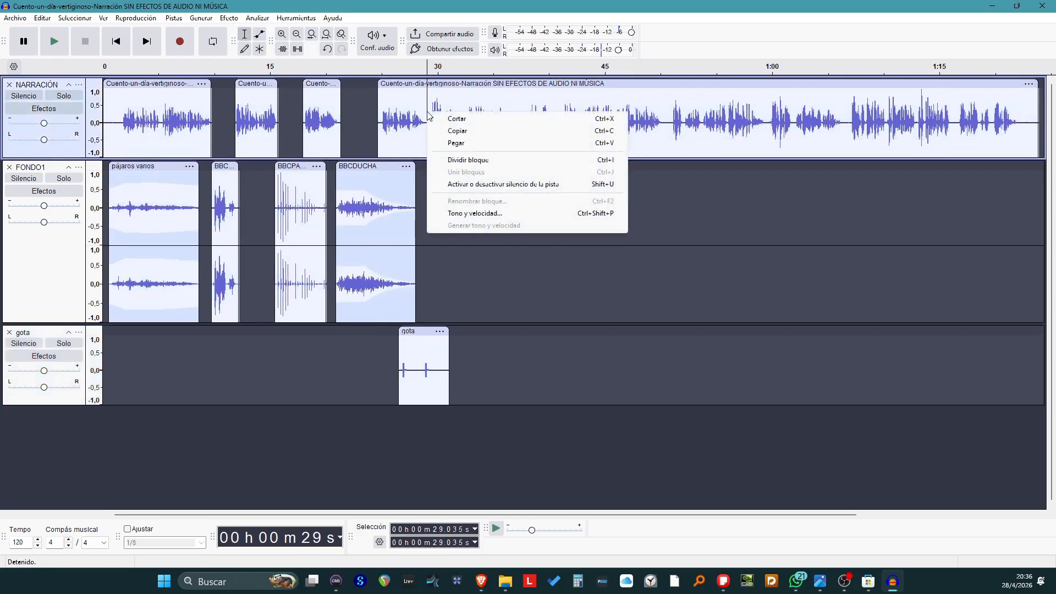
pyautogui.click(468, 159)
pyautogui.moveTo(454, 88); pyautogui.dragTo(724, 92)
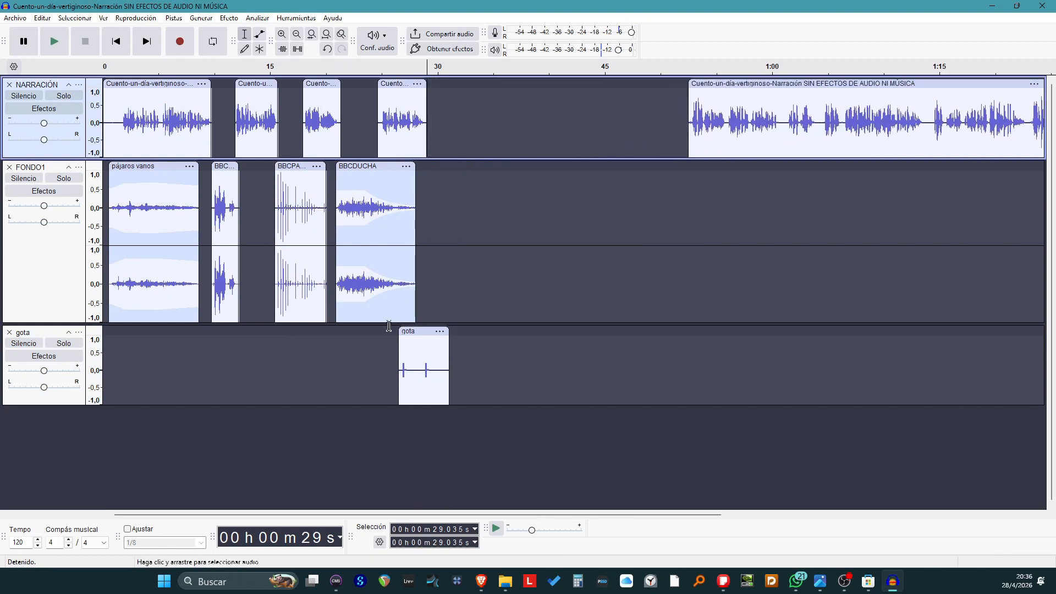
# - Move the gota clip so it starts just after the fourth narration clip, and play back that passage
pyautogui.moveTo(415, 330); pyautogui.dragTo(449, 331)
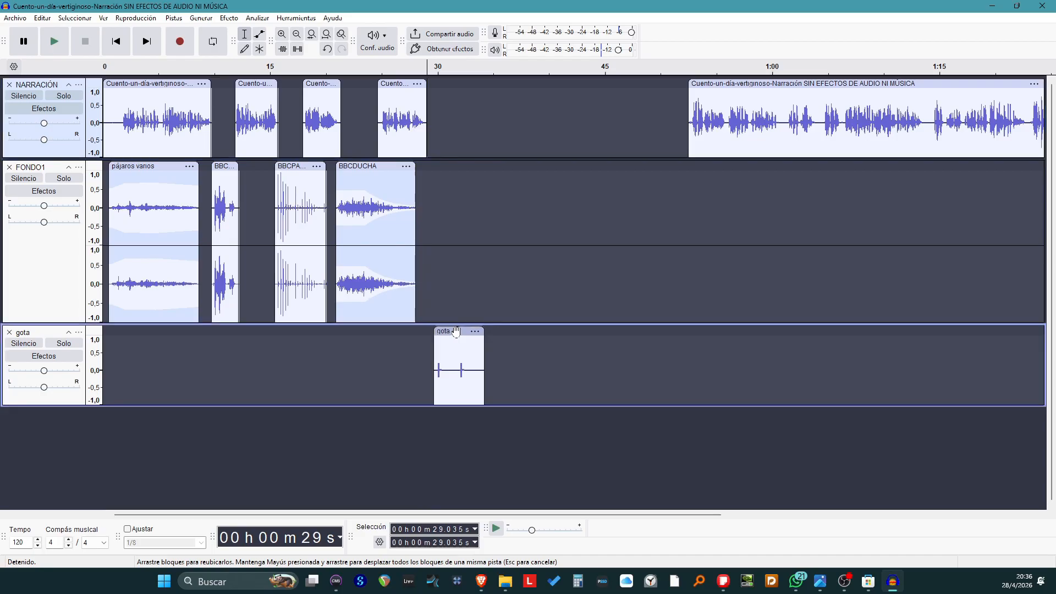
pyautogui.click(431, 69)
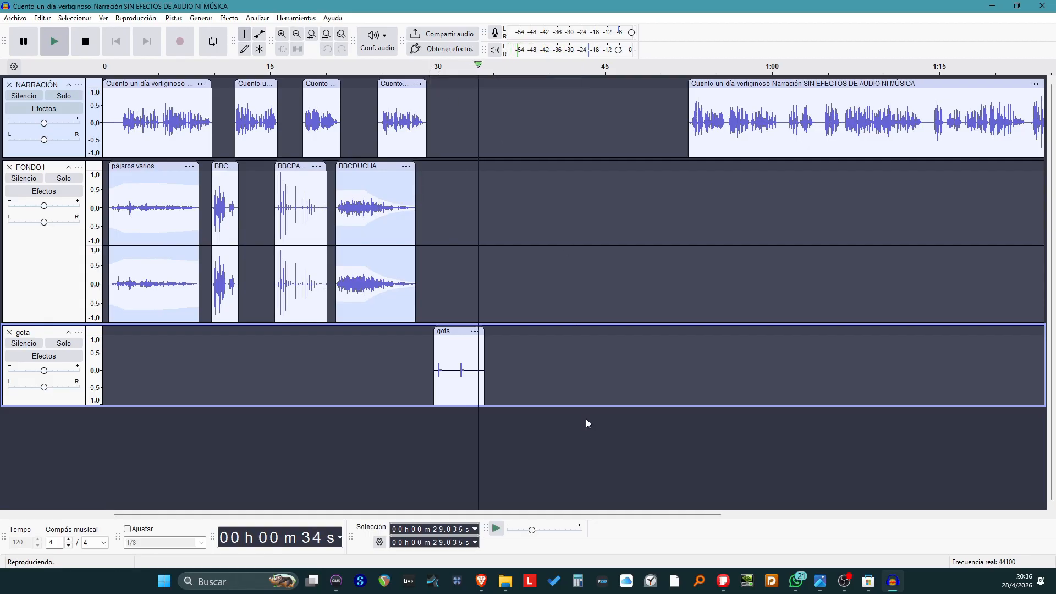
pyautogui.press('space')
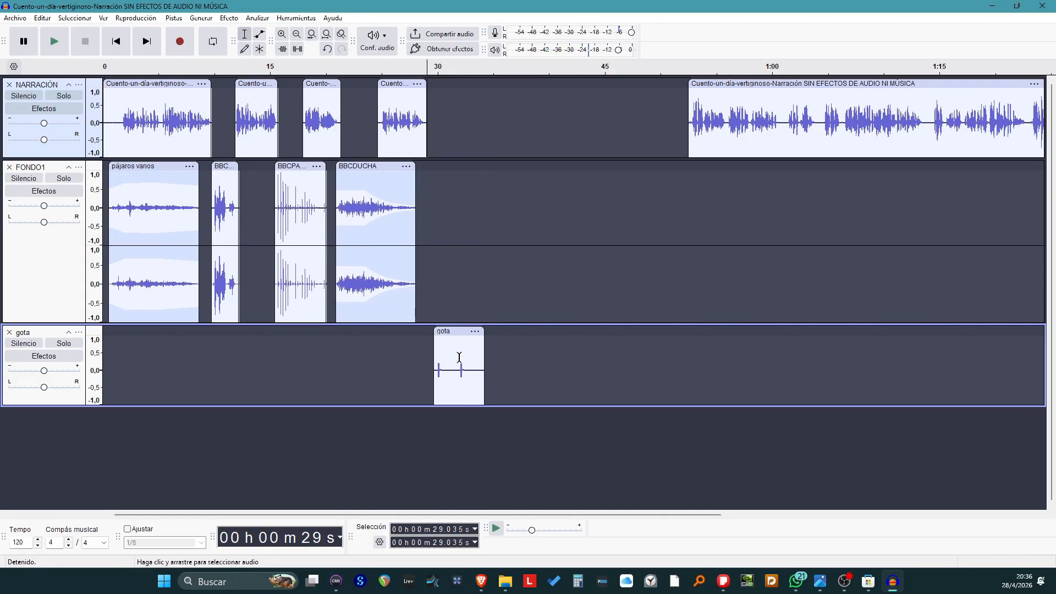
# - Copy the second drop sound from the gota clip
pyautogui.moveTo(457, 371); pyautogui.dragTo(483, 374)
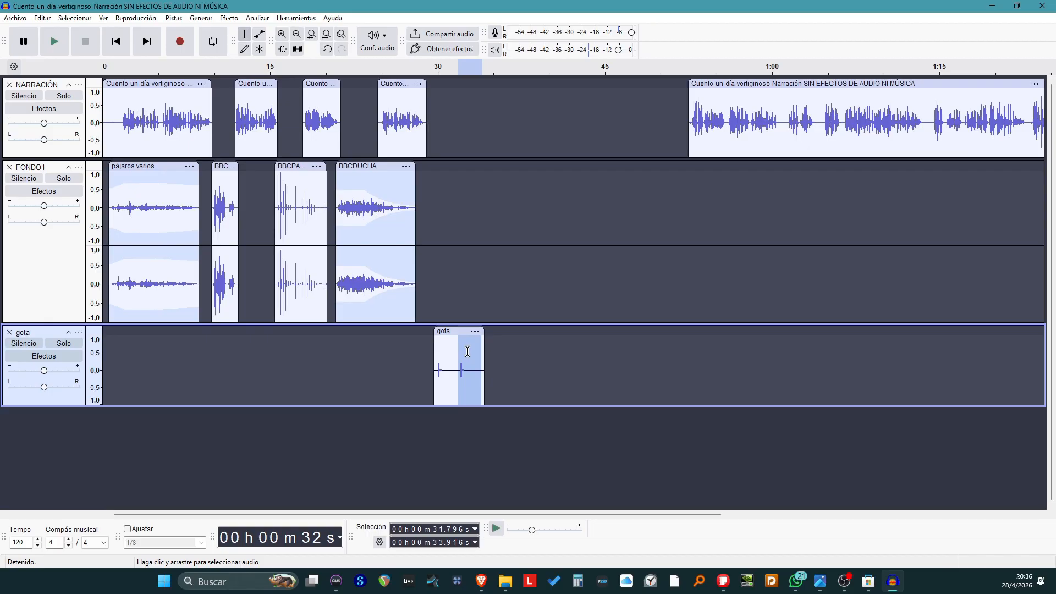
pyautogui.rightClick(468, 351)
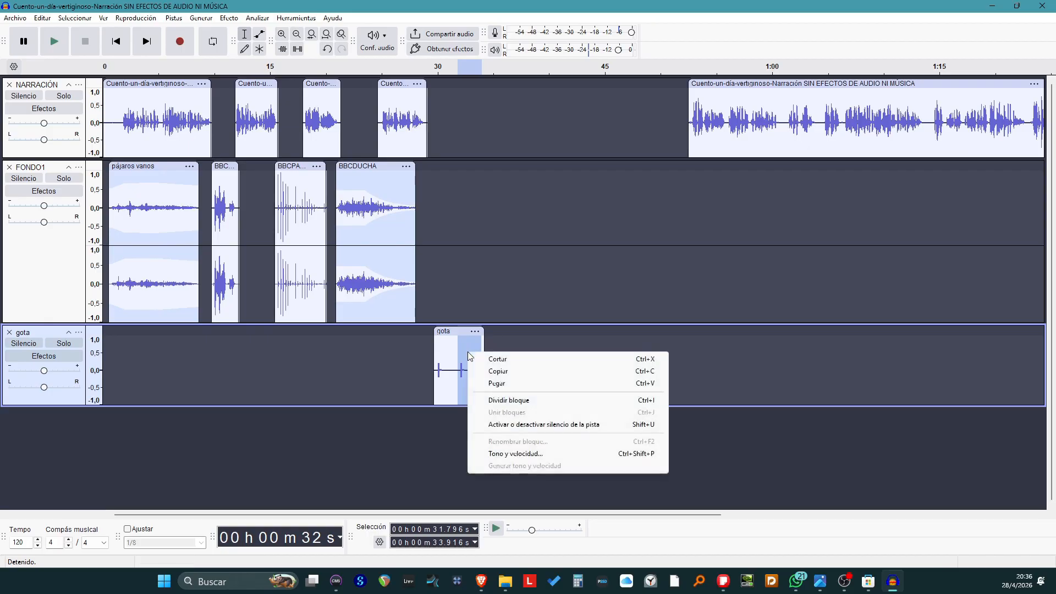
pyautogui.click(498, 371)
pyautogui.click(444, 438)
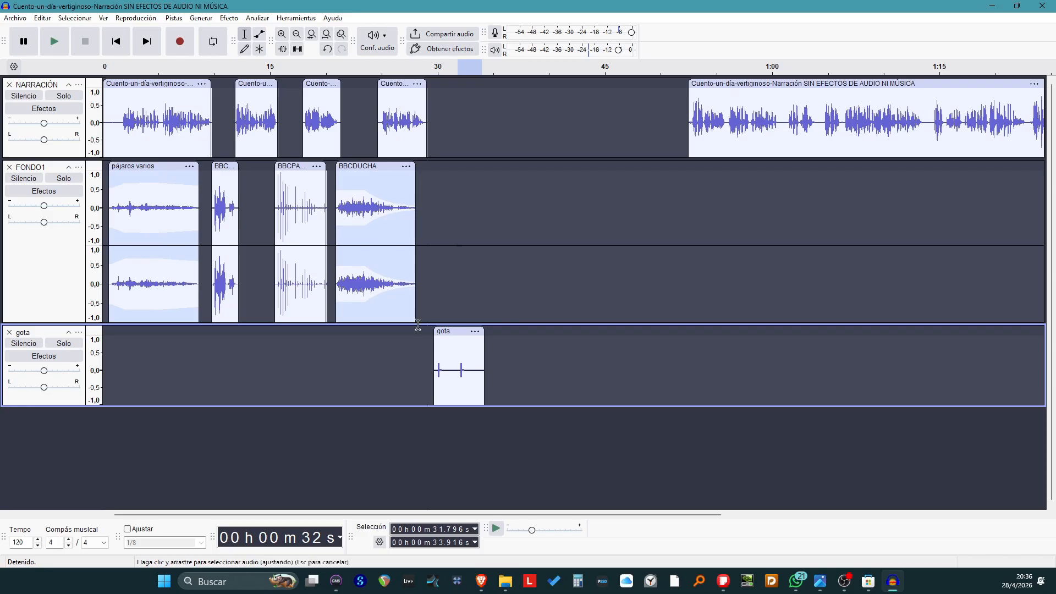
# - Add a new mono audio track below the gota track
pyautogui.rightClick(68, 434)
pyautogui.click(31, 302)
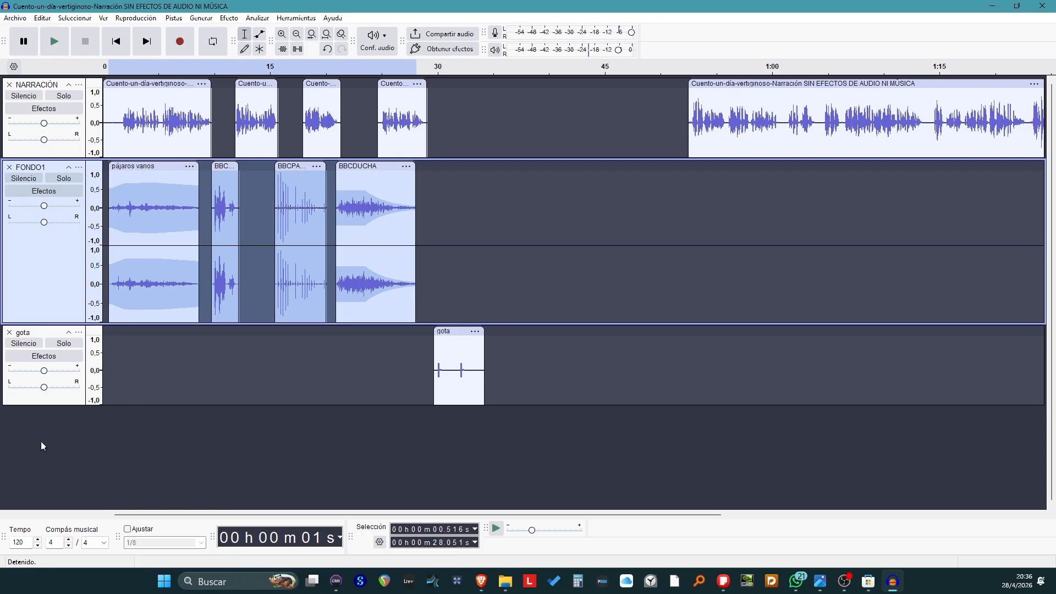
pyautogui.click(42, 424)
pyautogui.rightClick(34, 425)
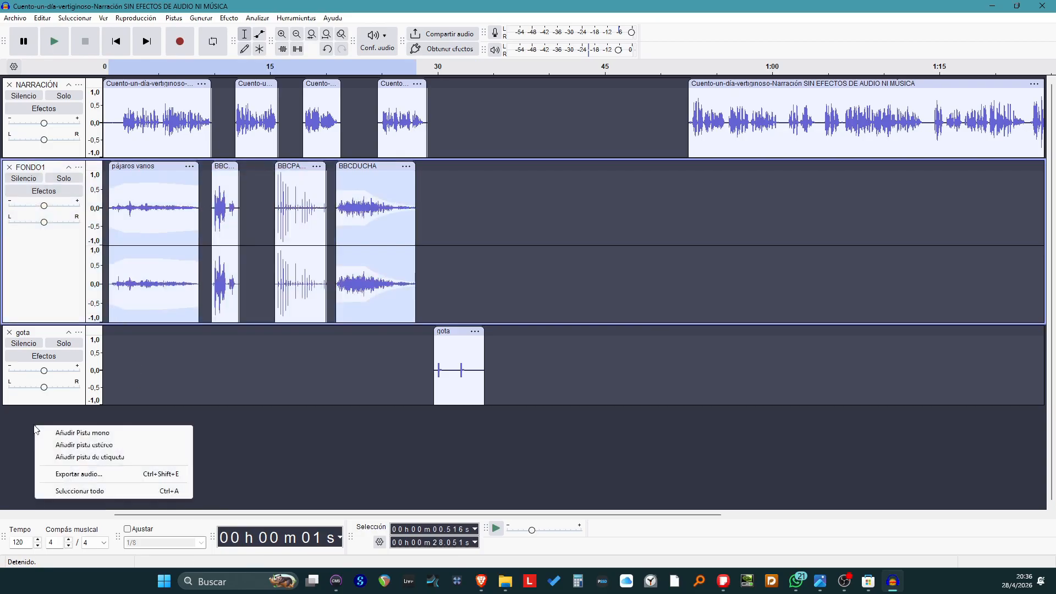
pyautogui.click(42, 433)
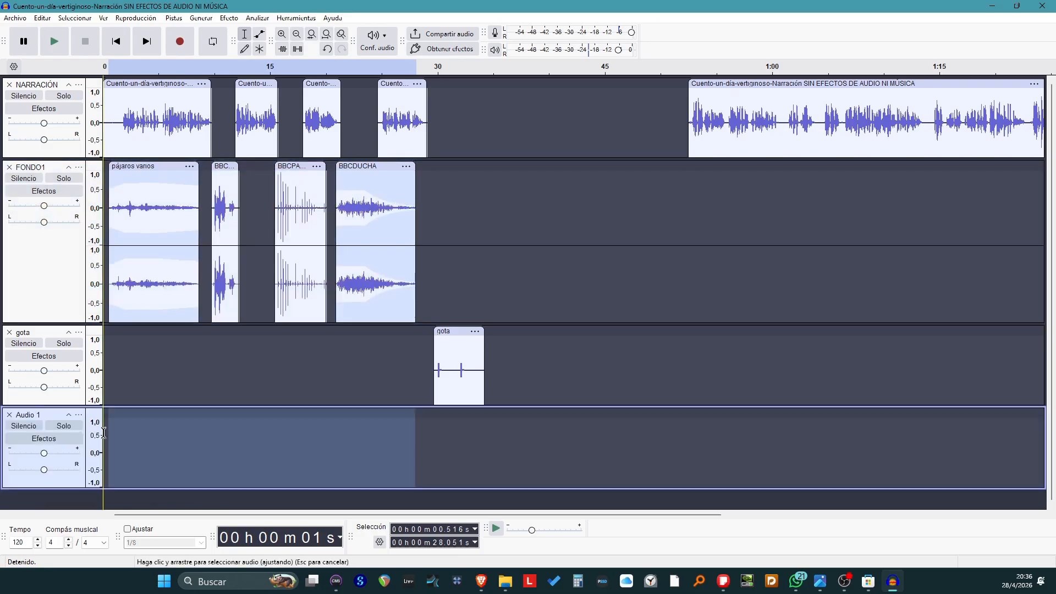
# - Rename the new mono track FONDO MONO and place it above the gota track
pyautogui.click(79, 415)
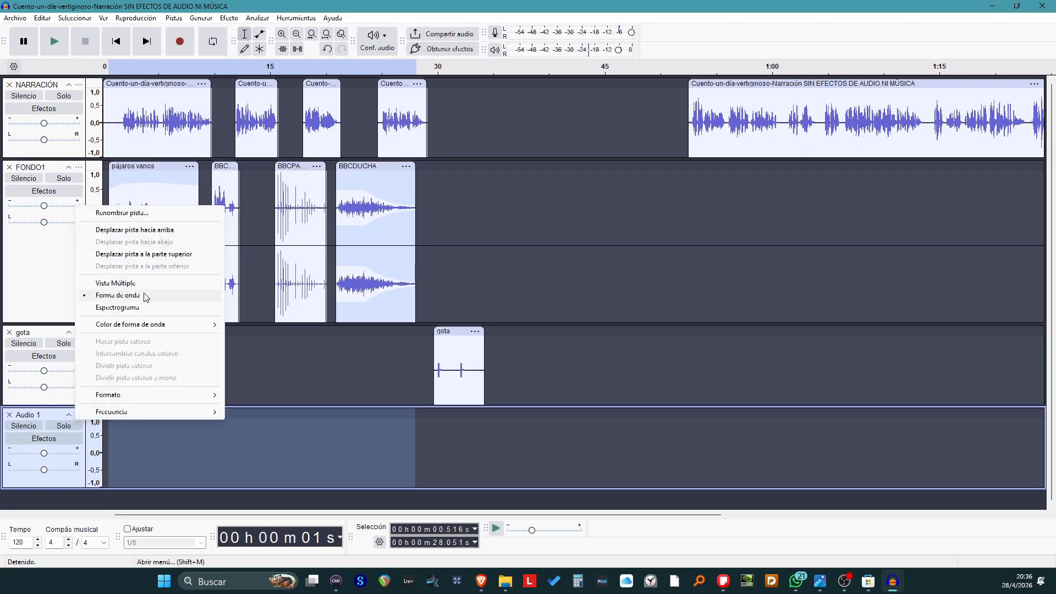
pyautogui.click(122, 212)
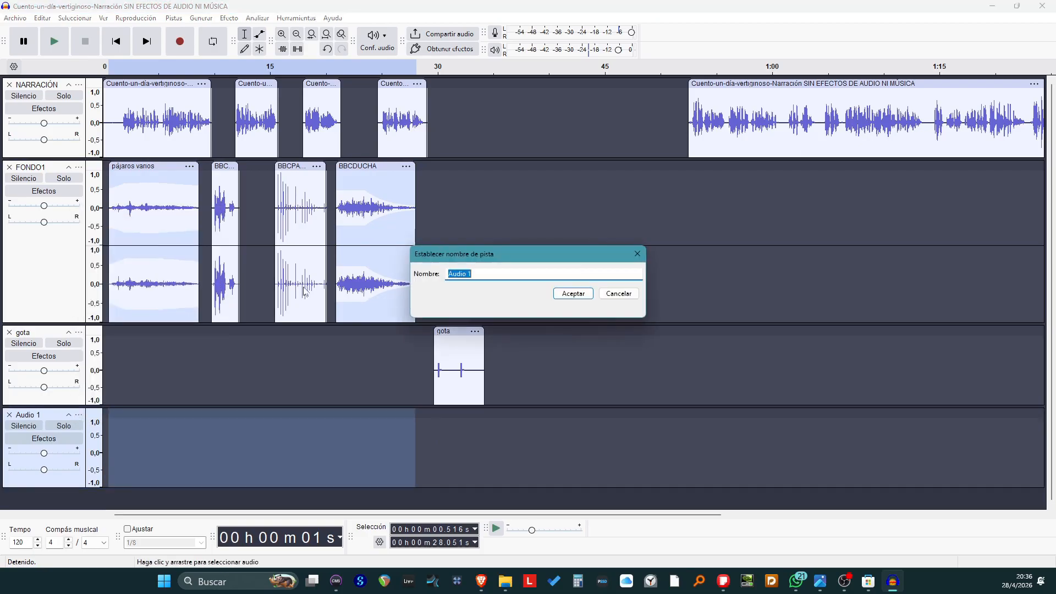
pyautogui.write('FONDO MONO')
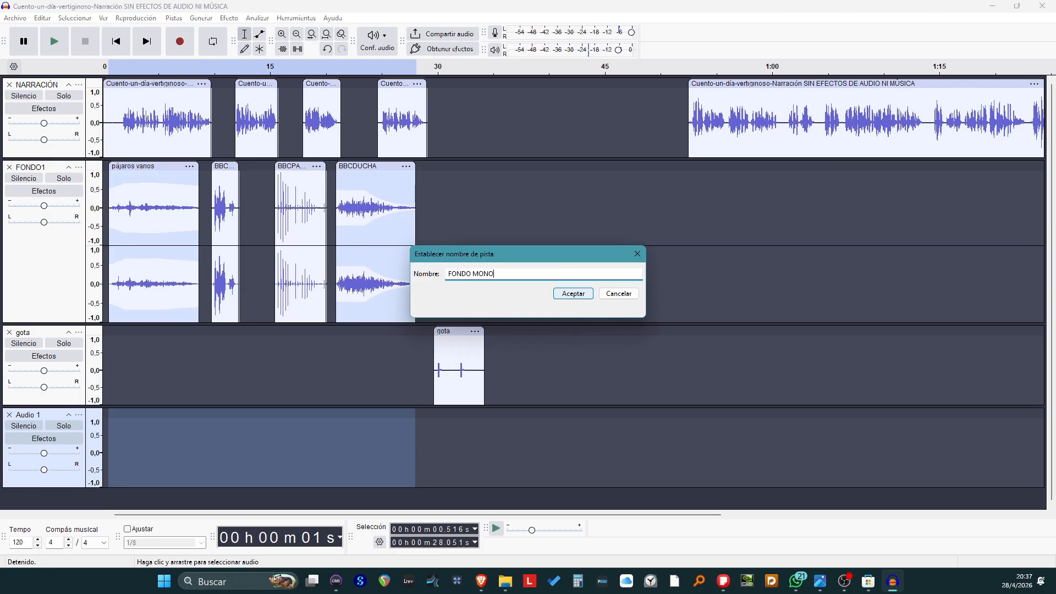
pyautogui.click(559, 295)
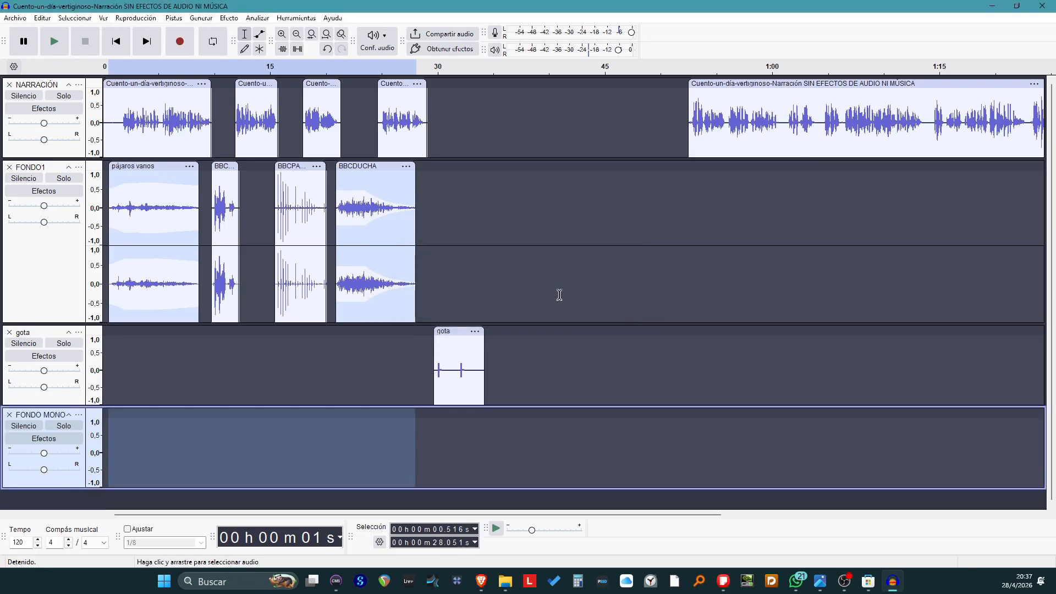
pyautogui.click(36, 418)
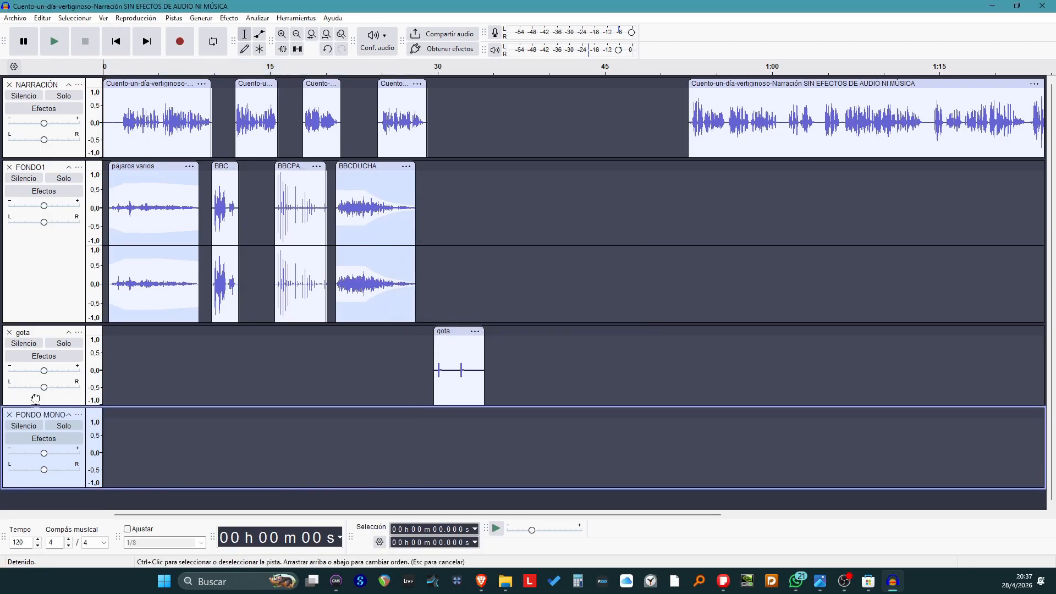
pyautogui.moveTo(45, 344); pyautogui.dragTo(45, 424)
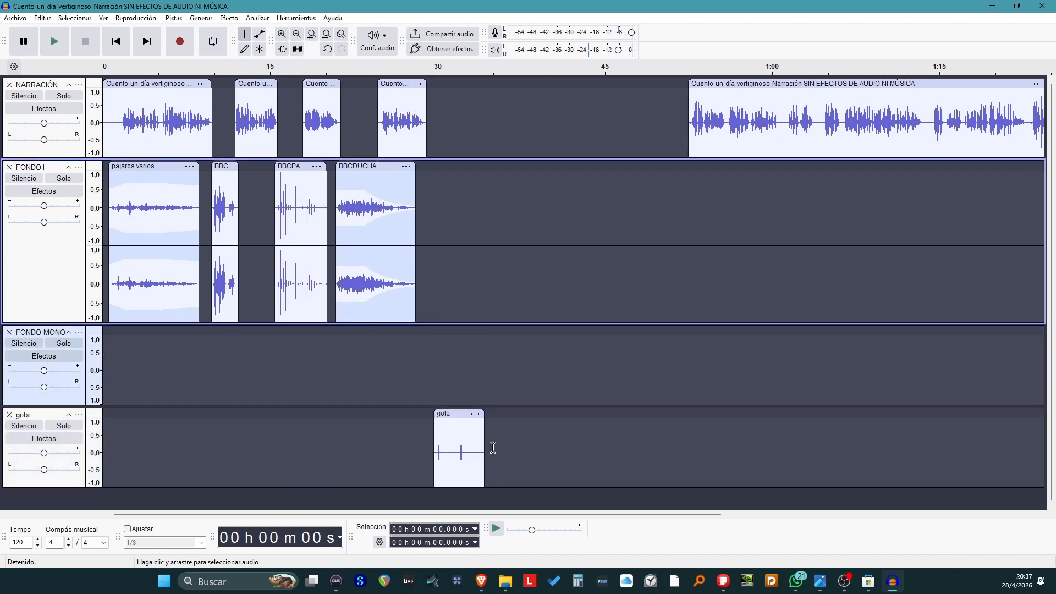
# - Copy the second drop from the gota clip and paste it into the FONDO MONO track at about 29 s
pyautogui.moveTo(459, 438); pyautogui.dragTo(479, 441)
pyautogui.rightClick(466, 442)
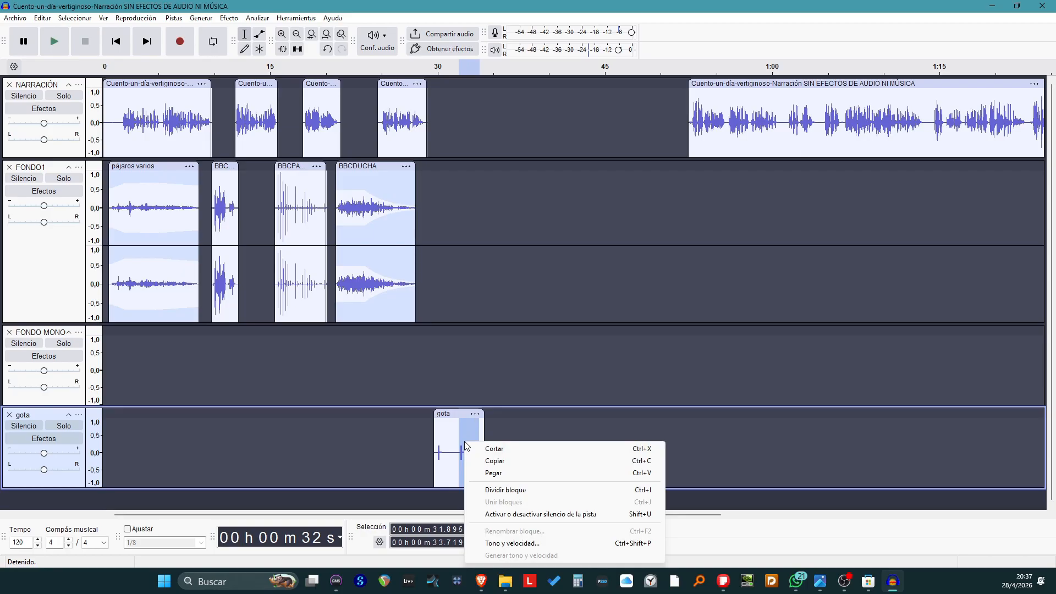
pyautogui.click(482, 462)
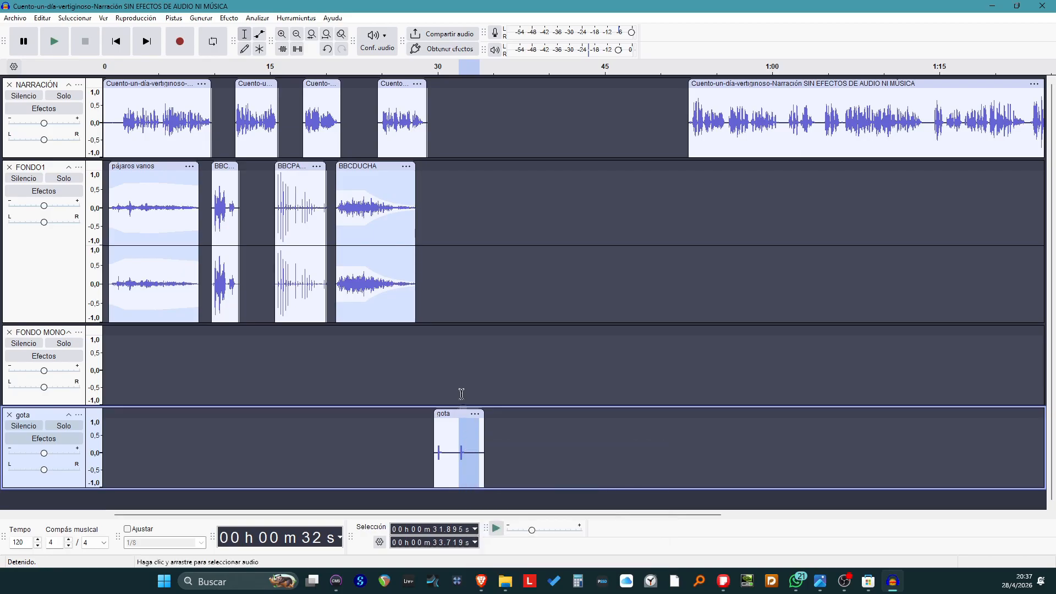
pyautogui.click(428, 350)
pyautogui.rightClick(428, 352)
pyautogui.click(443, 358)
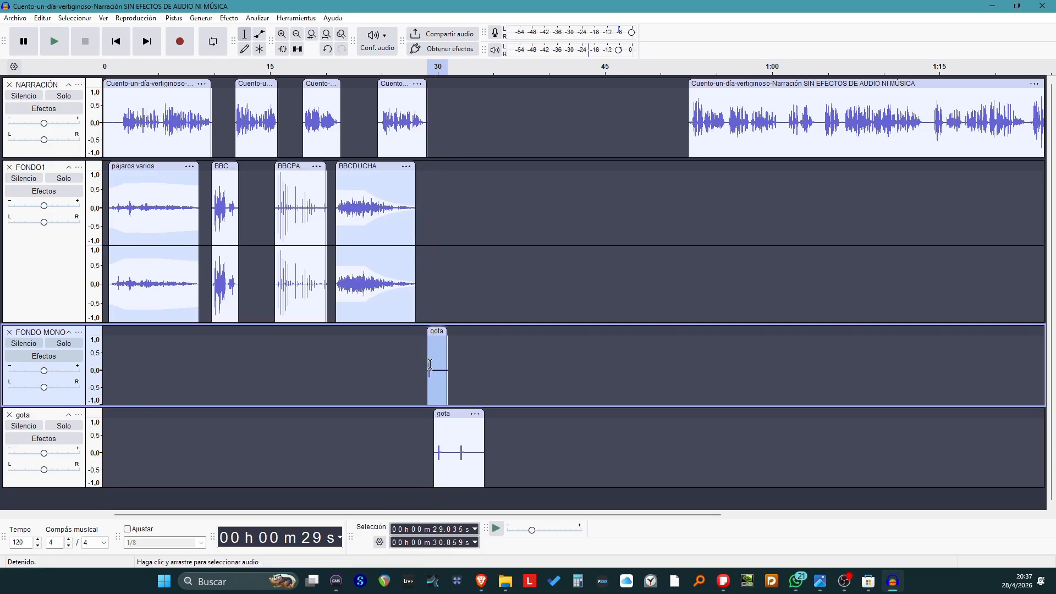
pyautogui.rightClick(456, 363)
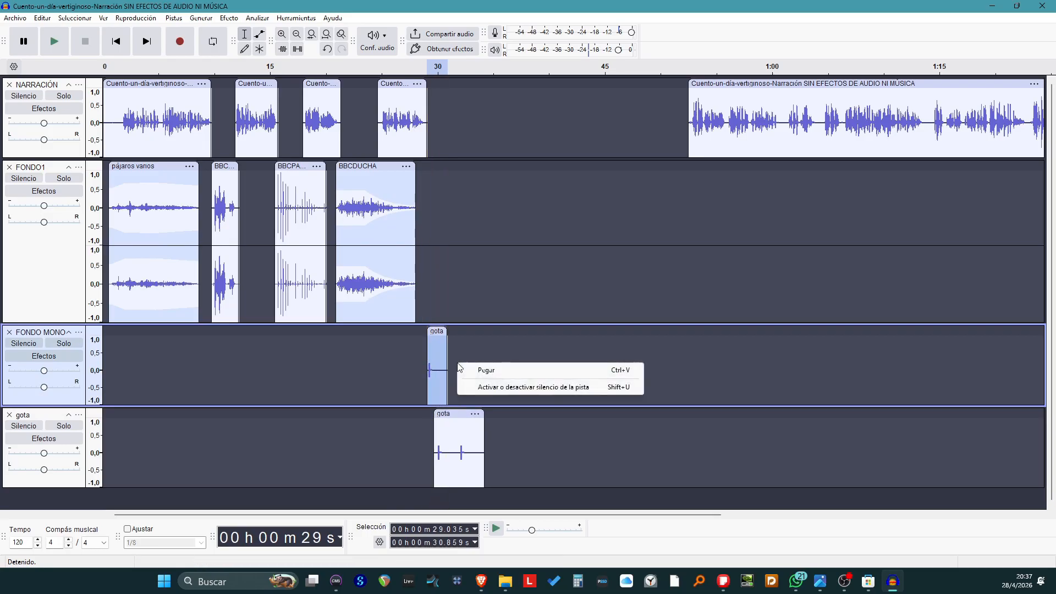
pyautogui.click(476, 376)
pyautogui.click(482, 365)
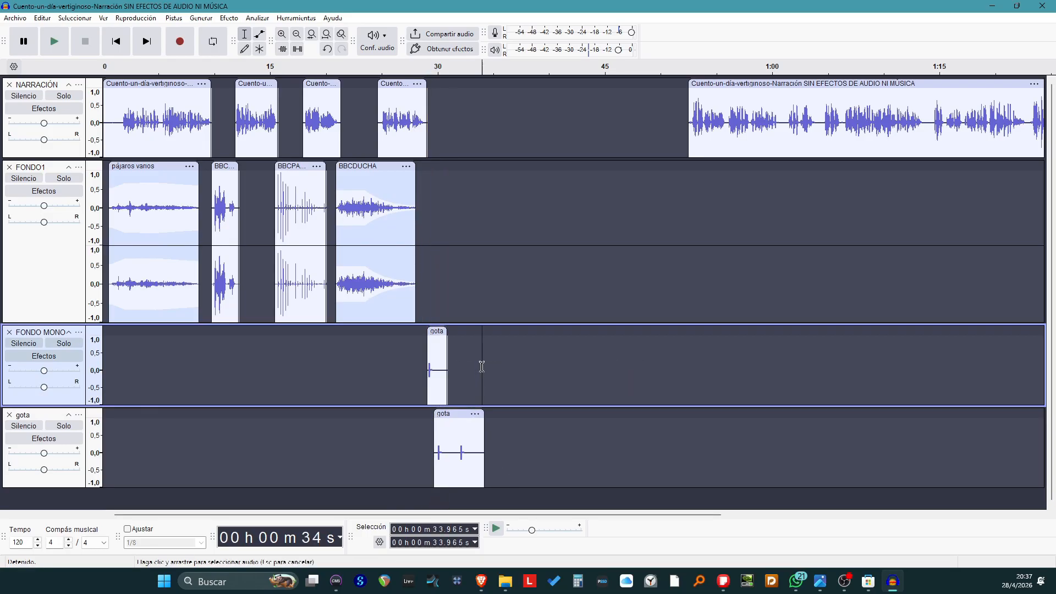
# - Copy the gota clip's second drop again into FONDO MONO and position it after the first pasted drop, starting at about 31.7 s
pyautogui.click(455, 436)
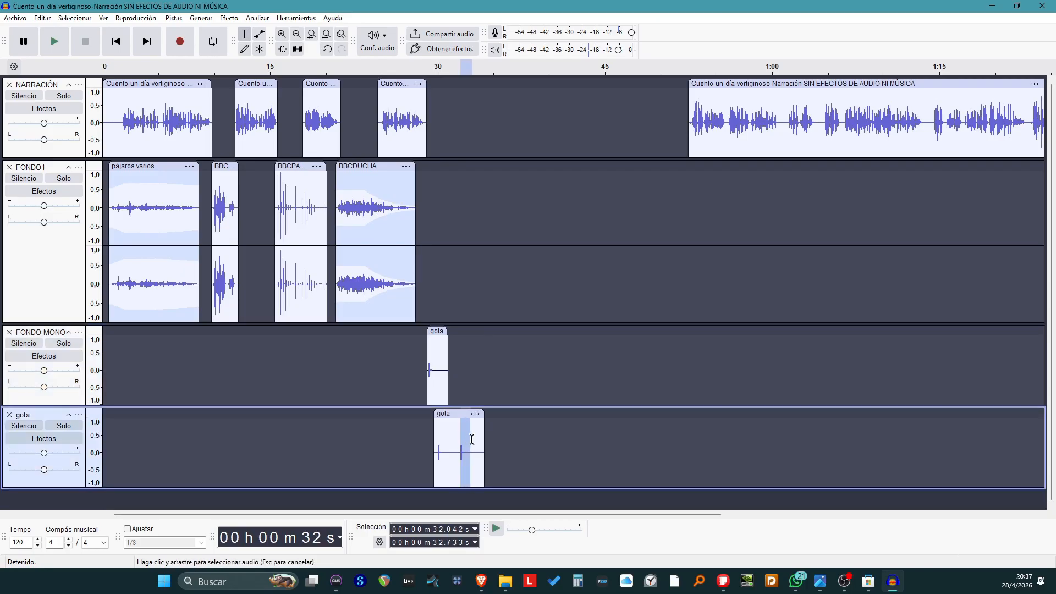
pyautogui.moveTo(460, 437); pyautogui.dragTo(479, 443)
pyautogui.rightClick(485, 452)
pyautogui.click(495, 458)
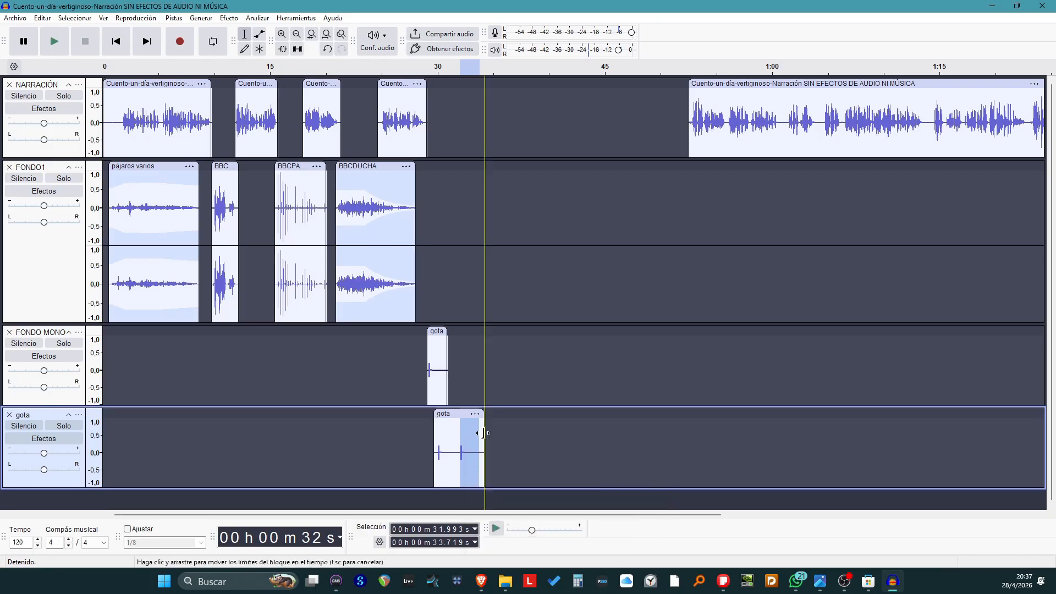
pyautogui.click(471, 352)
pyautogui.rightClick(471, 355)
pyautogui.click(494, 363)
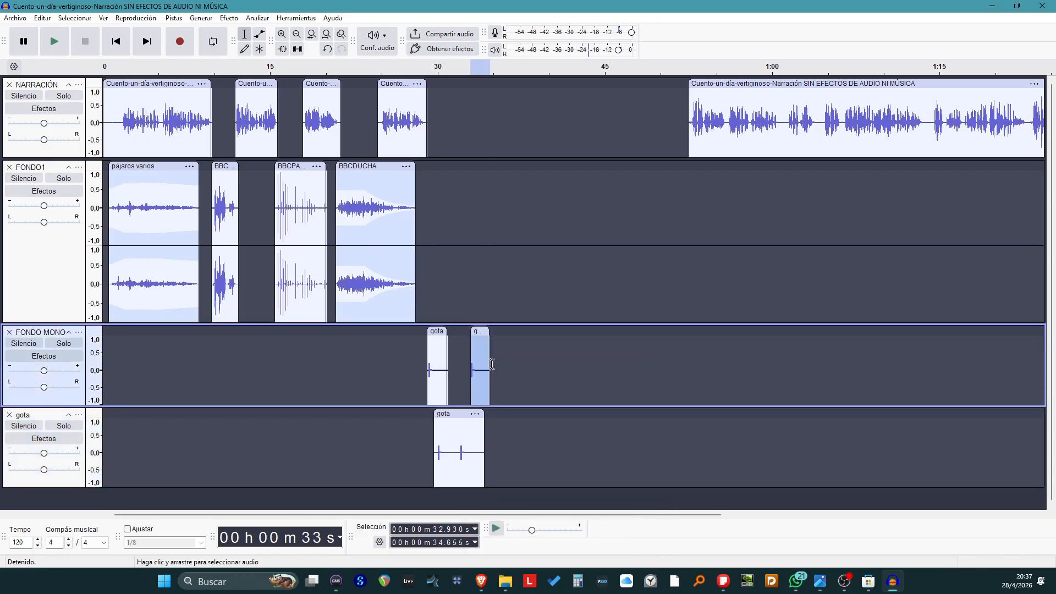
pyautogui.moveTo(479, 337); pyautogui.dragTo(466, 334)
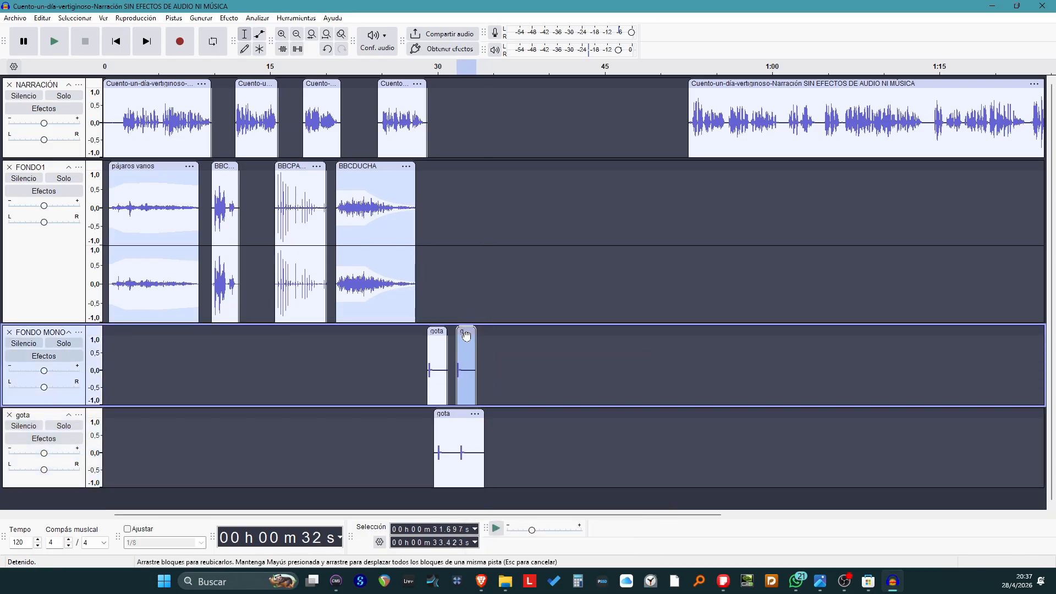
# - Listen to the pasted drops and space them out, shifting the first slightly later and the second to start at about 33.1 s
pyautogui.click(424, 67)
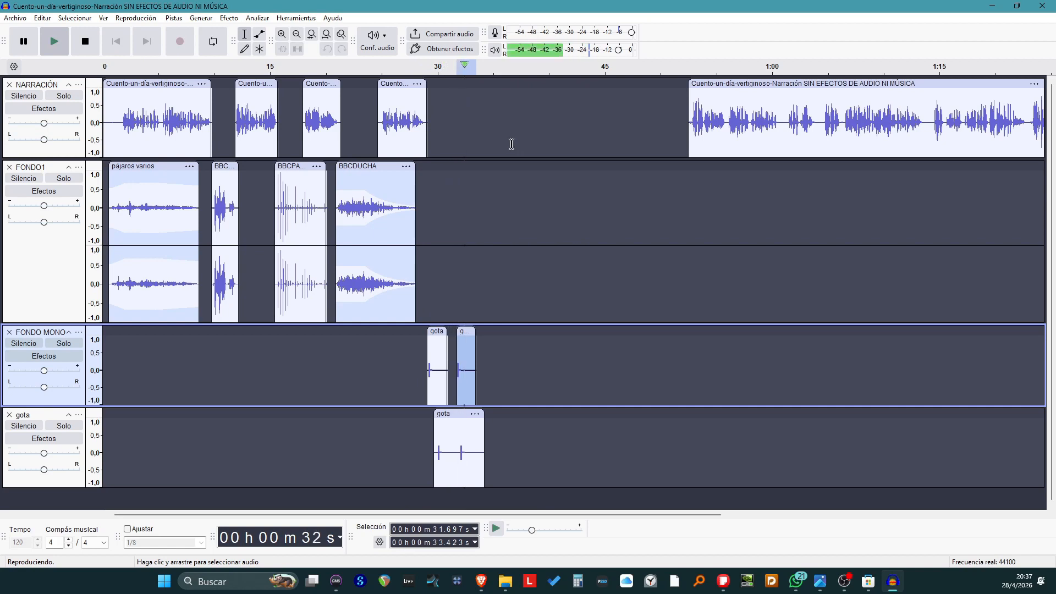
pyautogui.press('space')
pyautogui.press('space')
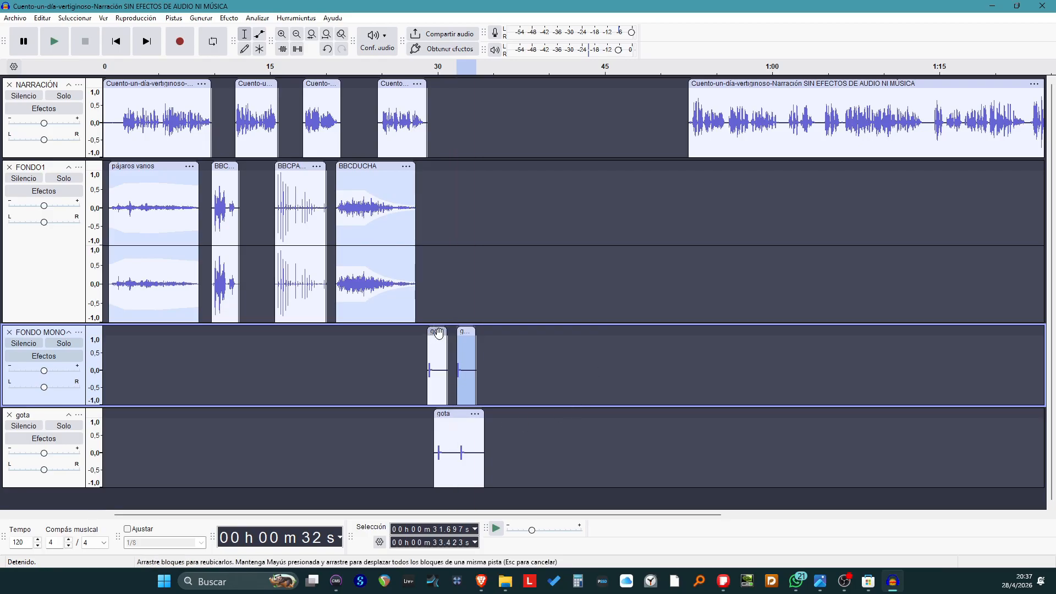
pyautogui.moveTo(438, 333); pyautogui.dragTo(442, 332)
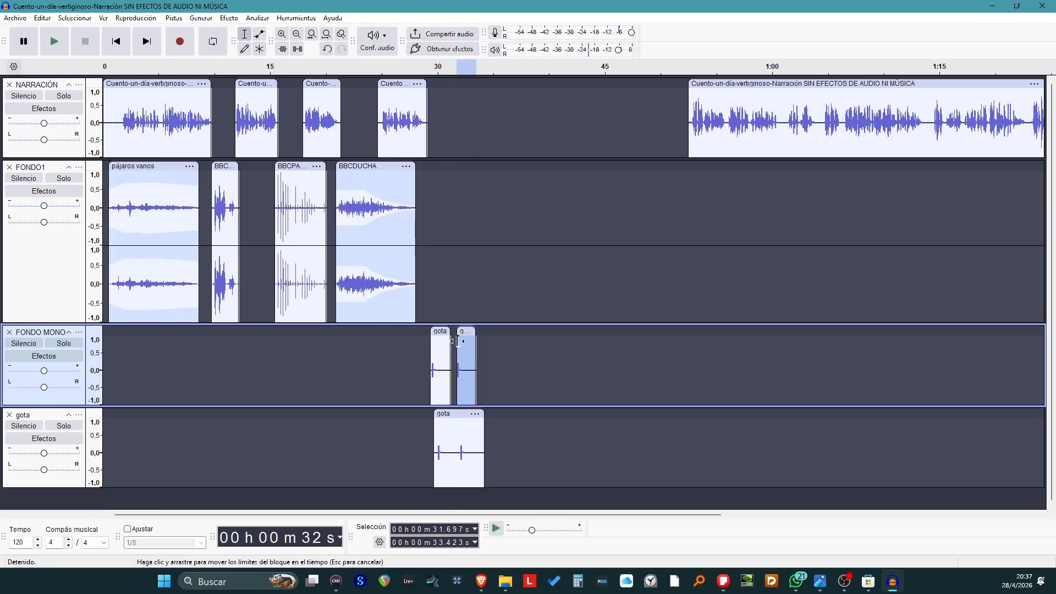
pyautogui.moveTo(464, 331); pyautogui.dragTo(480, 331)
pyautogui.rightClick(482, 342)
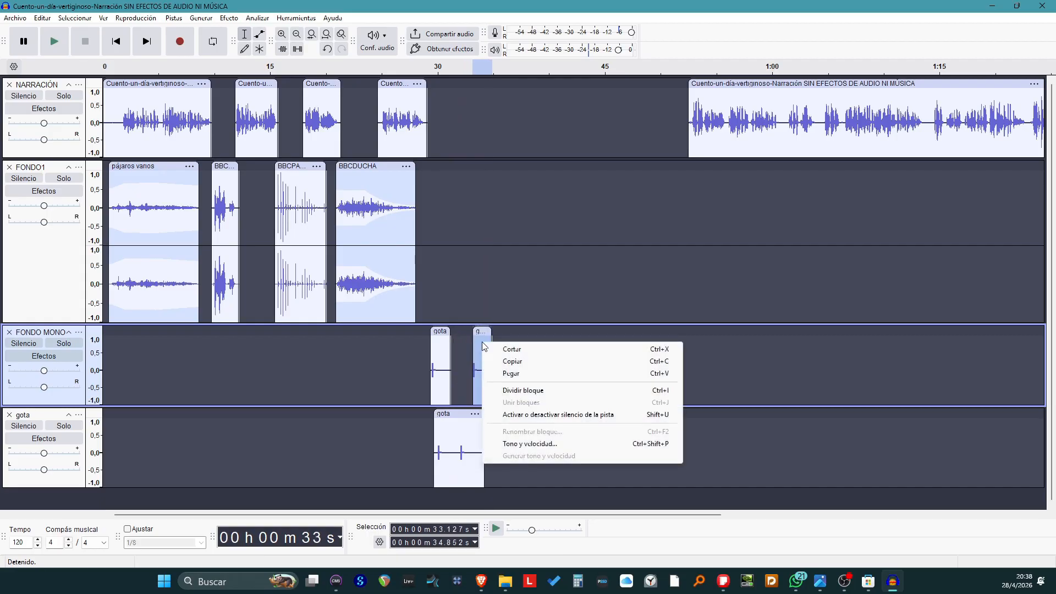
pyautogui.click(500, 362)
pyautogui.rightClick(504, 358)
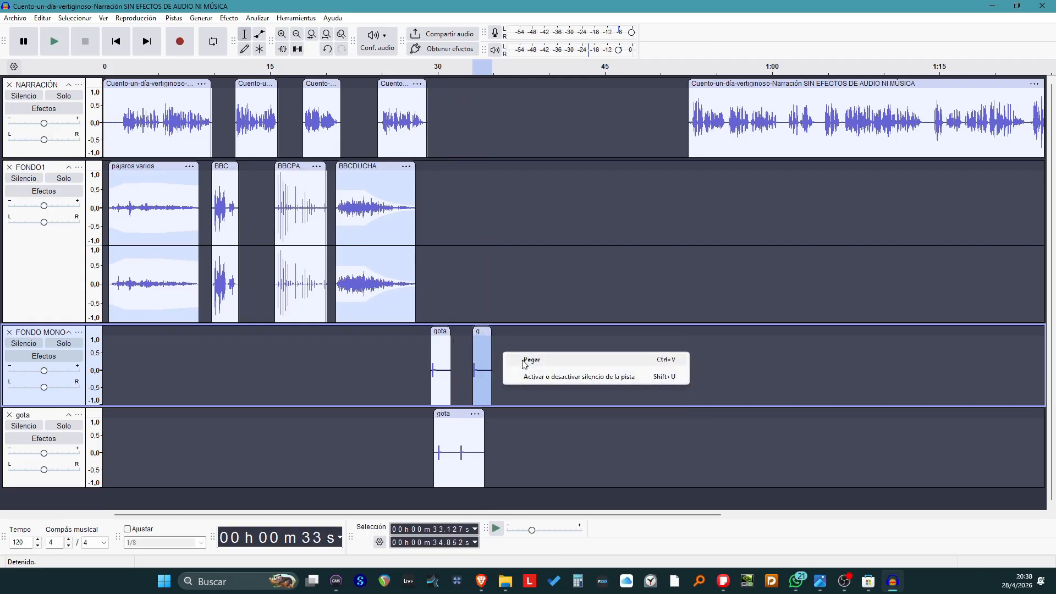
pyautogui.press('Escape')
pyautogui.click(454, 369)
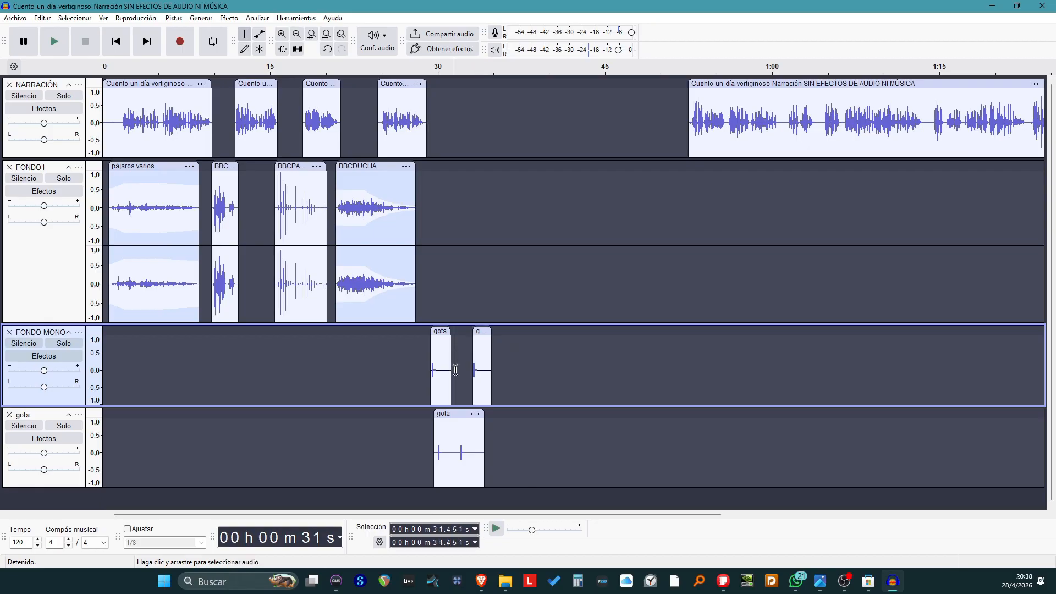
# - Paste a shorter copy of the gota clip's second drop between the two FONDO MONO drops, starting at about 31.35 s
pyautogui.moveTo(457, 441); pyautogui.dragTo(472, 440)
pyautogui.rightClick(467, 434)
pyautogui.click(483, 454)
pyautogui.click(456, 353)
pyautogui.rightClick(456, 350)
pyautogui.click(467, 356)
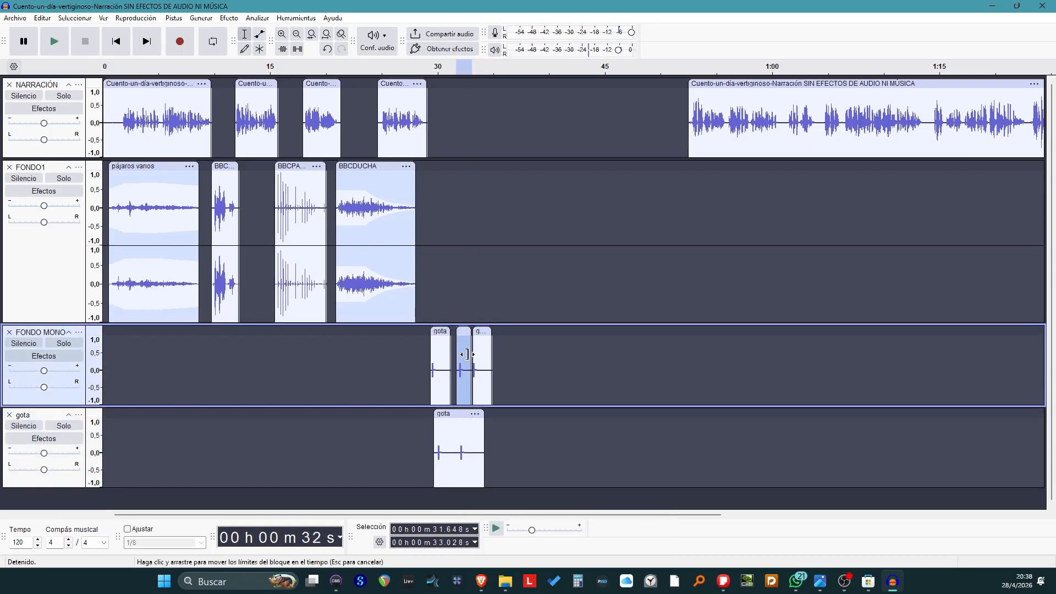
pyautogui.moveTo(465, 334); pyautogui.dragTo(461, 334)
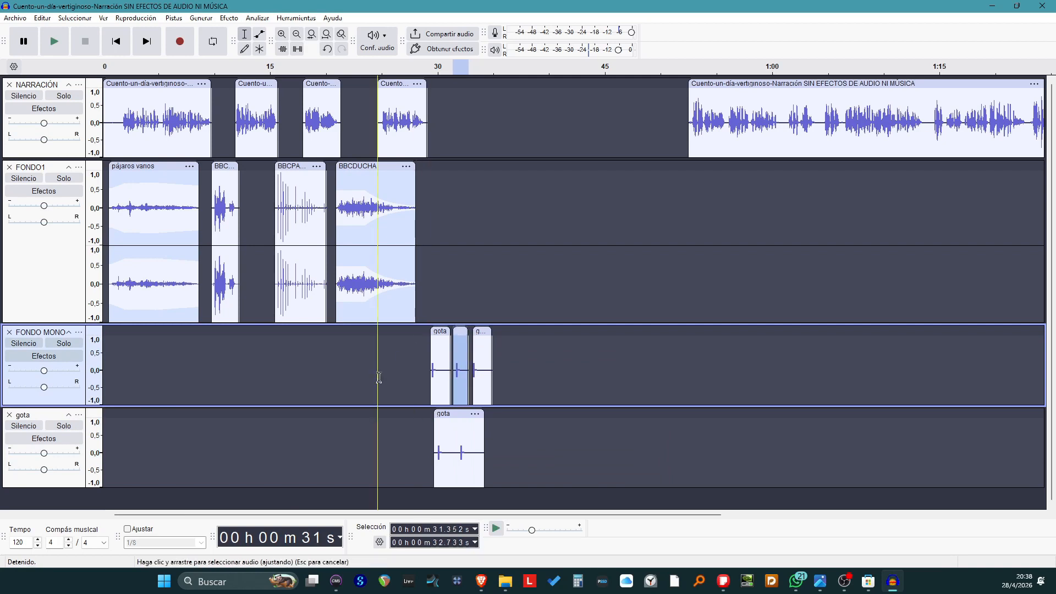
# - Add another mono track below the gota track and place the cursor in it at about 30.3 s
pyautogui.rightClick(74, 496)
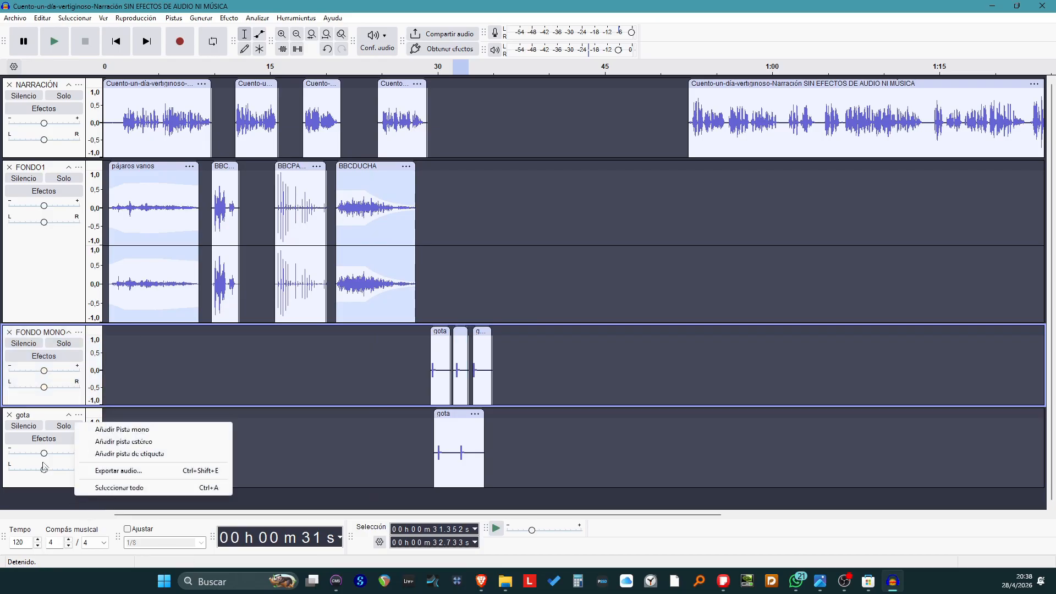
pyautogui.click(119, 429)
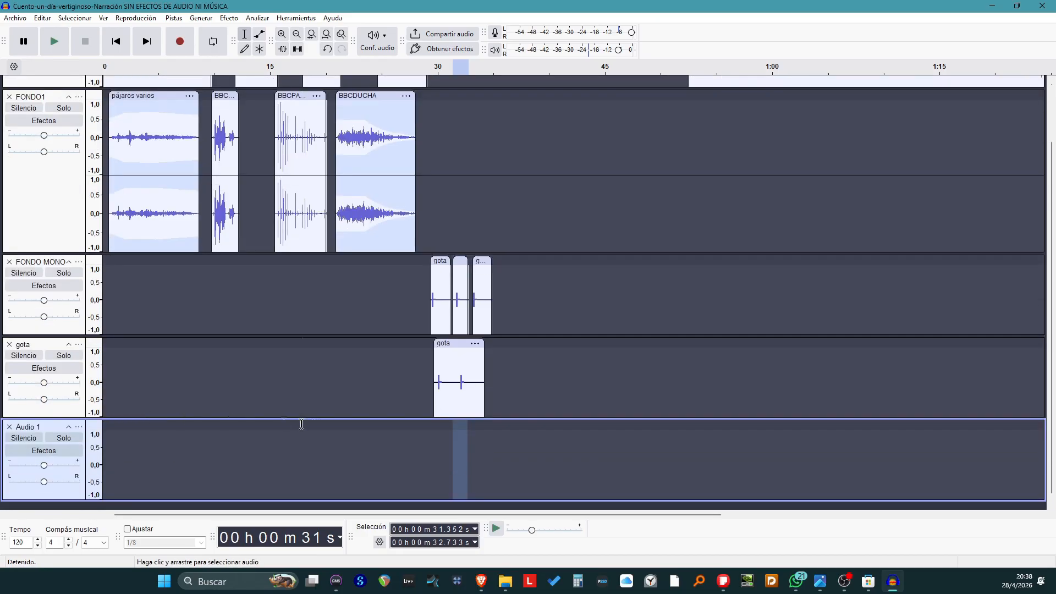
pyautogui.click(441, 443)
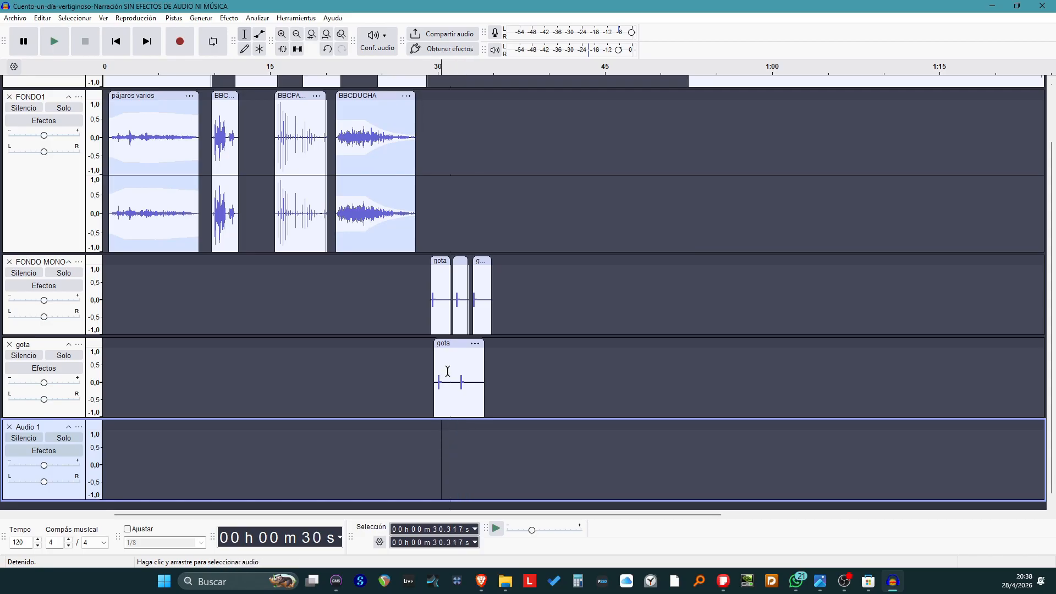
# - Copy FONDO MONO's first drop into the Audio 1 track and shift it to start at about 30.3 s
pyautogui.click(438, 270)
pyautogui.click(439, 262)
pyautogui.rightClick(442, 261)
pyautogui.click(472, 281)
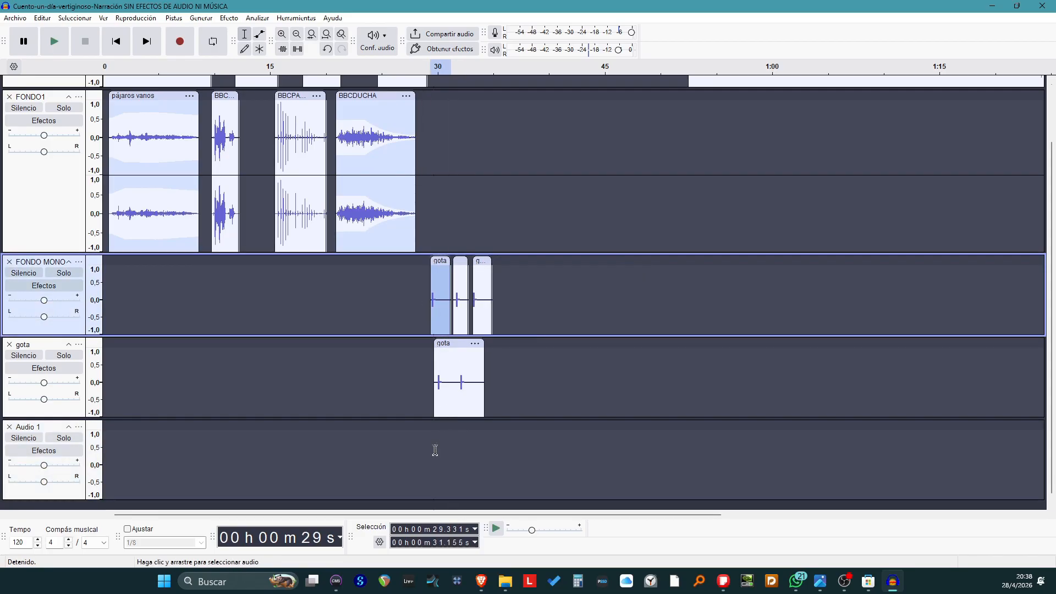
pyautogui.click(438, 449)
pyautogui.rightClick(439, 452)
pyautogui.click(462, 460)
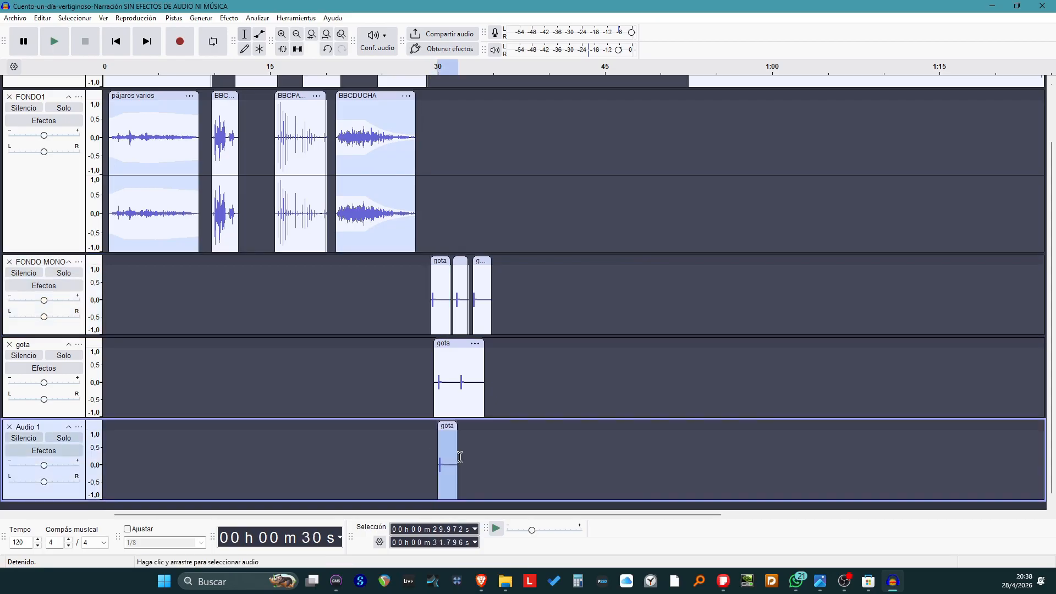
pyautogui.moveTo(447, 429); pyautogui.dragTo(452, 428)
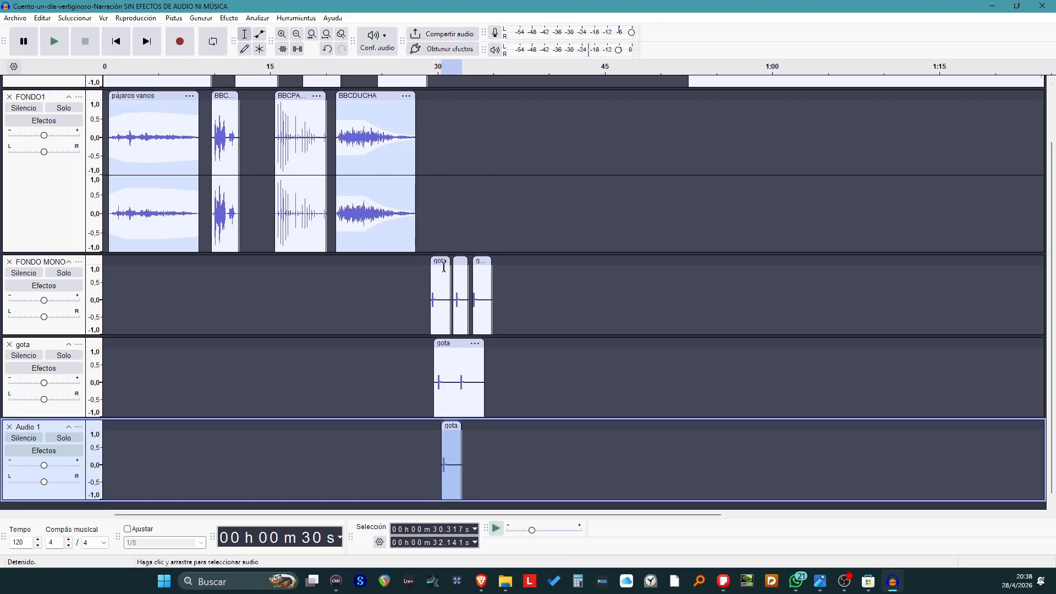
# - Lower the pitch of FONDO MONO's first drop by 3 percent with Change Pitch, previewing it before applying
pyautogui.doubleClick(439, 286)
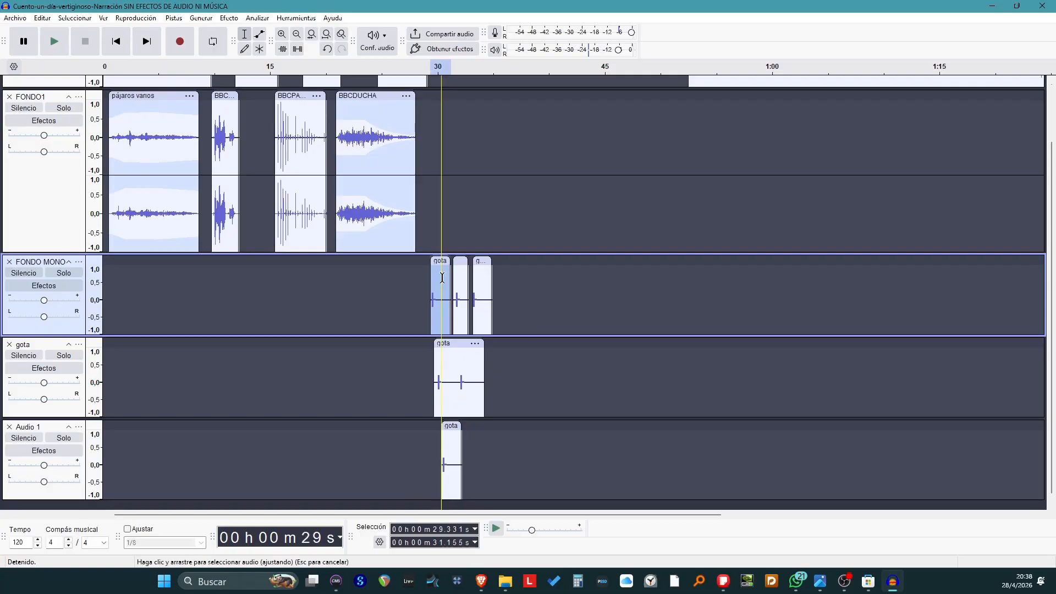
pyautogui.click(222, 20)
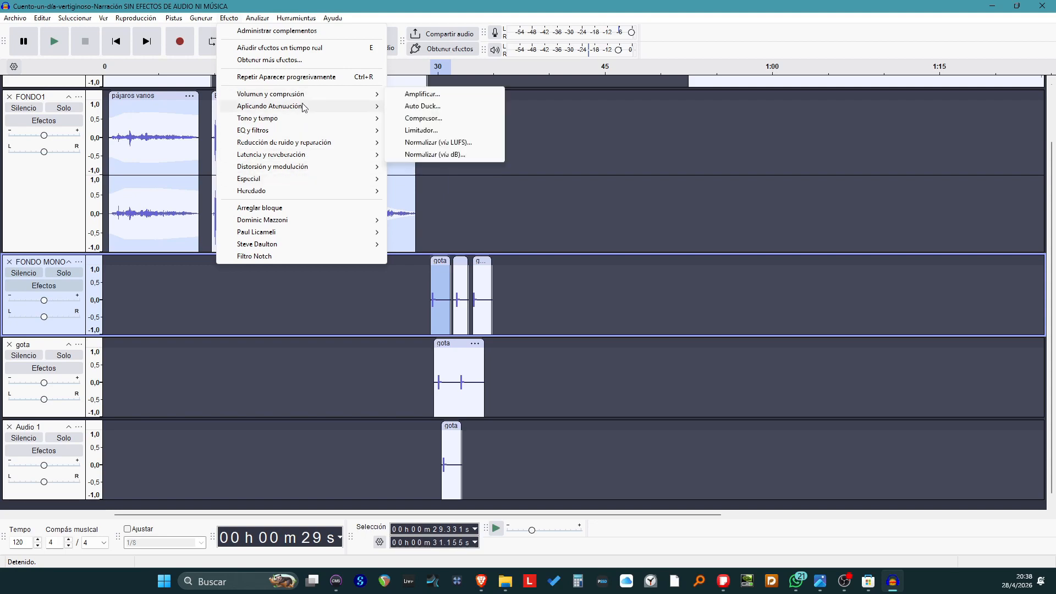
pyautogui.moveTo(306, 118)
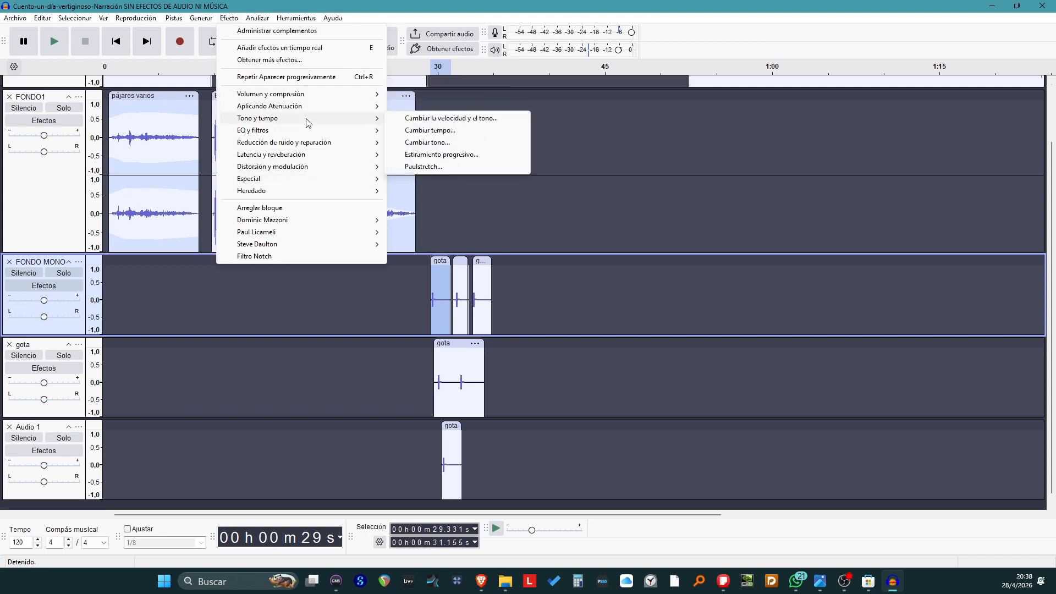
pyautogui.click(415, 144)
pyautogui.moveTo(496, 188); pyautogui.dragTo(671, 185)
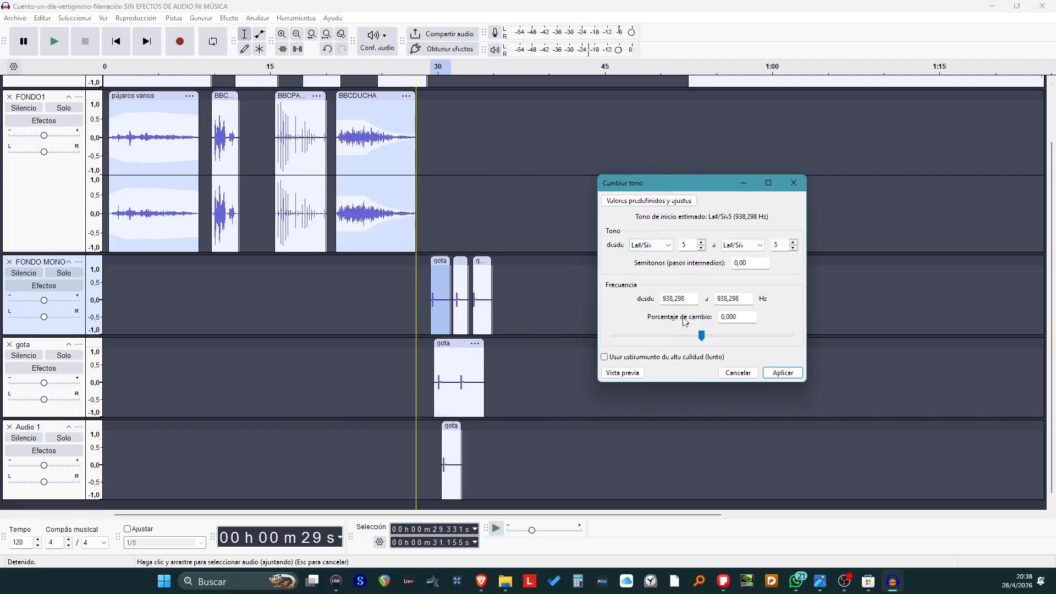
pyautogui.click(700, 336)
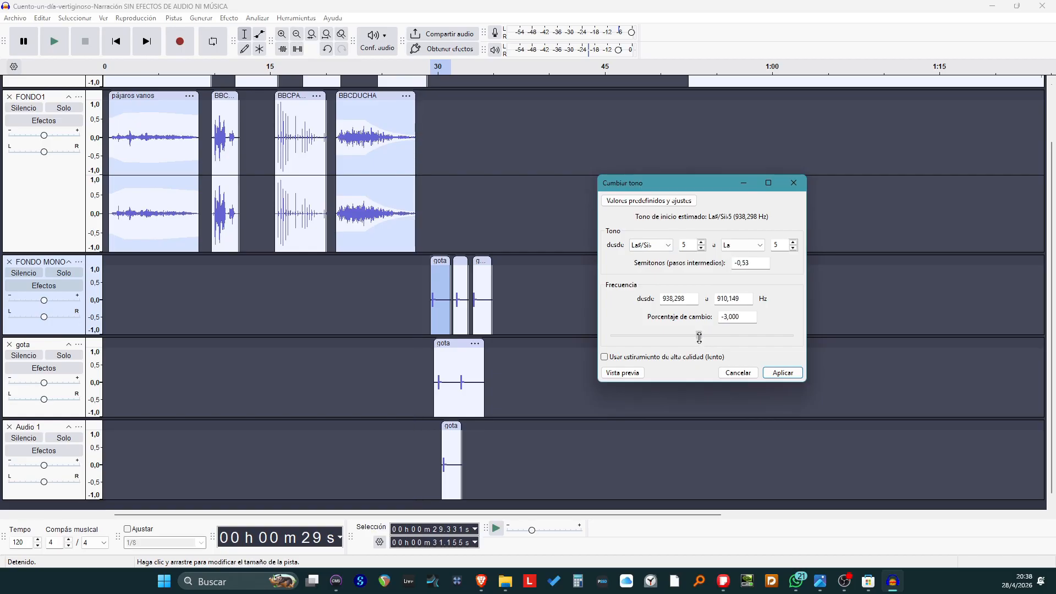
pyautogui.click(620, 373)
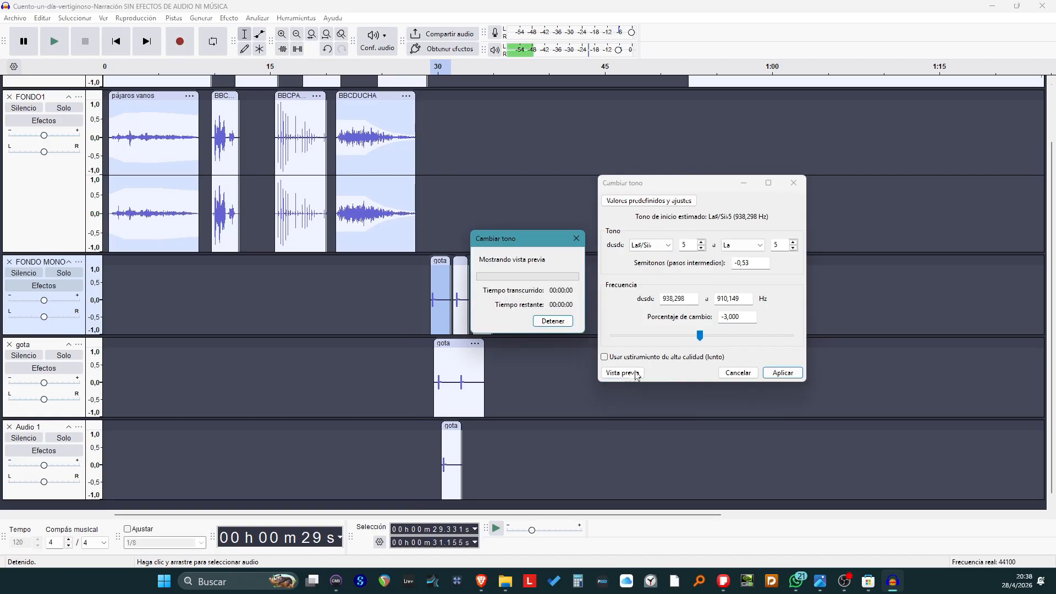
pyautogui.click(783, 372)
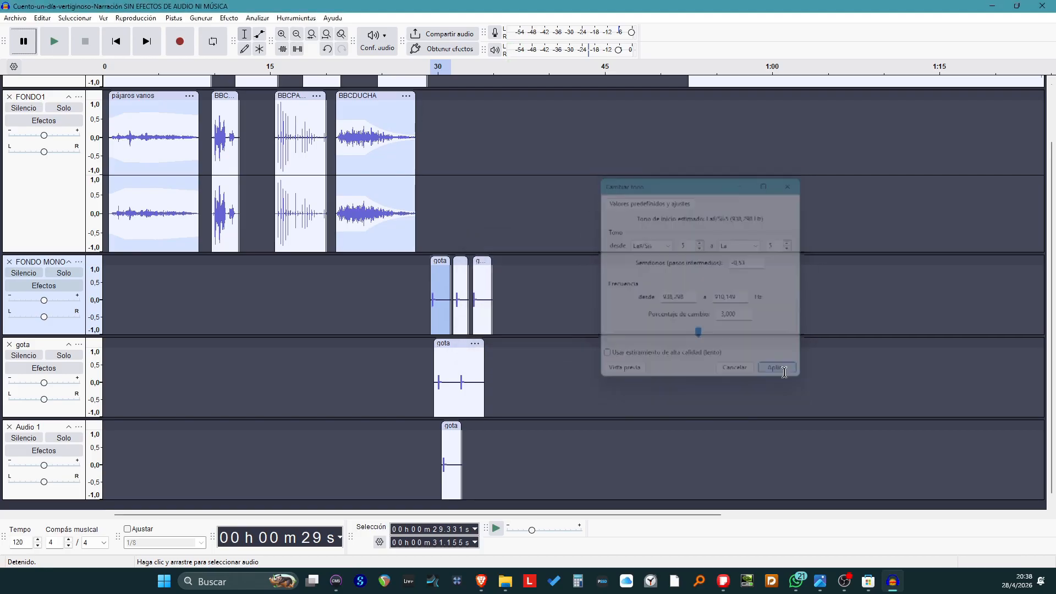
# - Raise the pitch of FONDO MONO's middle drop by 8.117 percent with Change Pitch, previewing the result
pyautogui.doubleClick(461, 284)
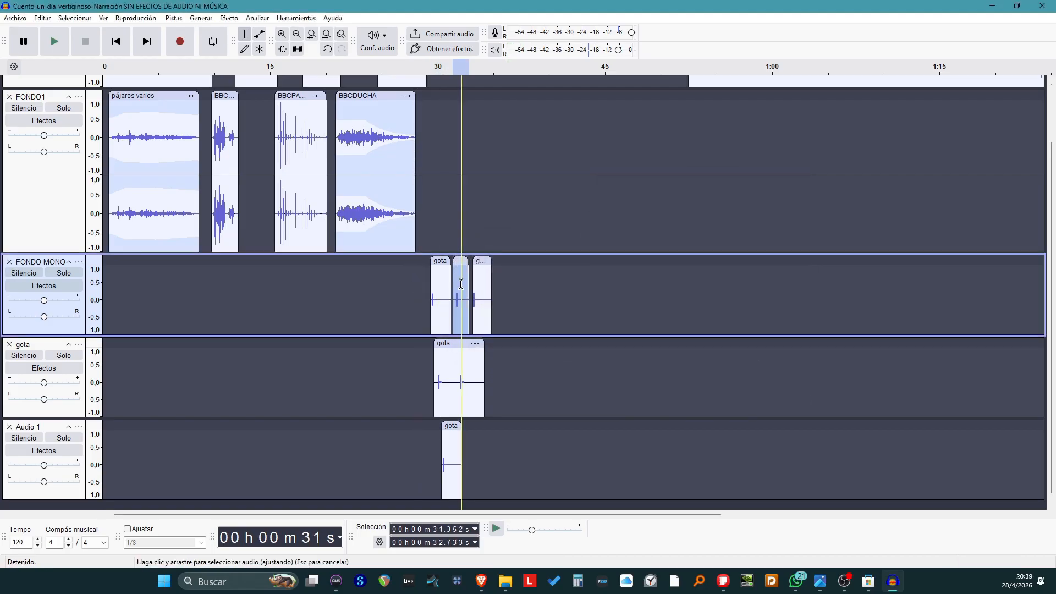
pyautogui.click(227, 17)
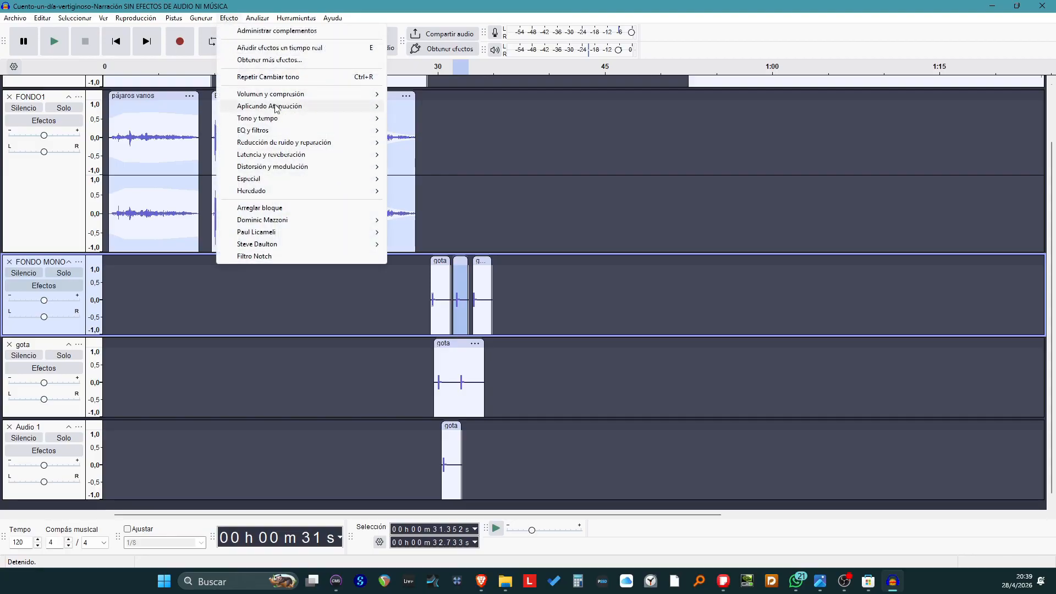
pyautogui.moveTo(279, 108)
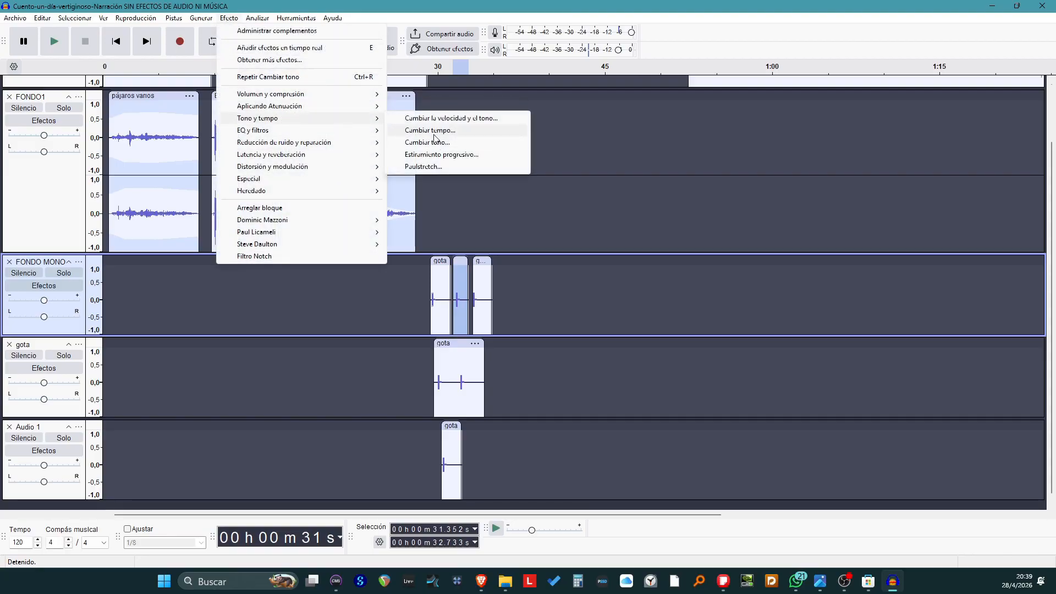
pyautogui.click(434, 143)
pyautogui.moveTo(526, 345); pyautogui.dragTo(532, 345)
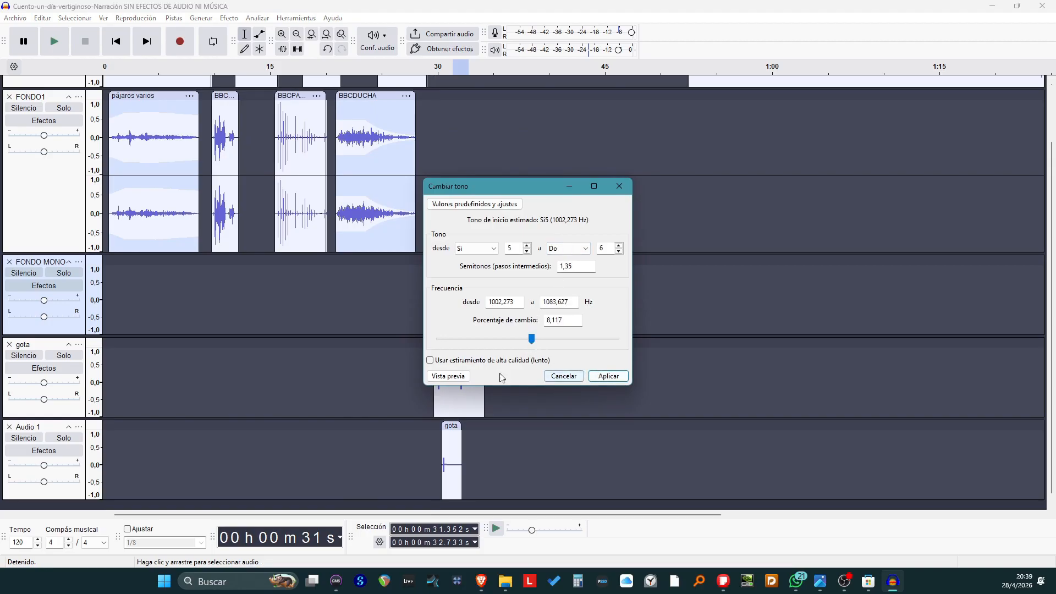
pyautogui.click(449, 376)
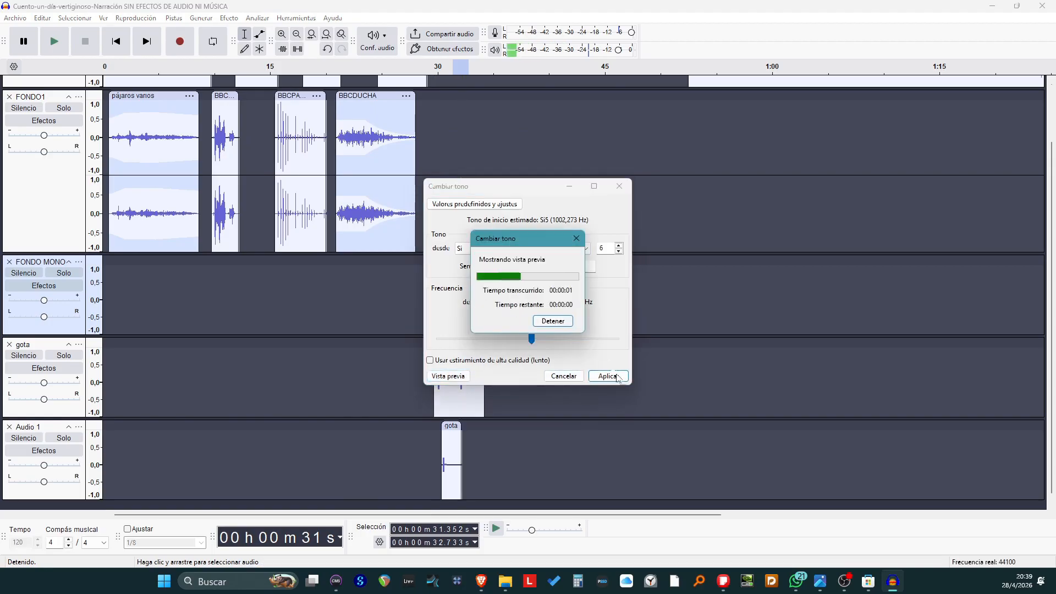
pyautogui.click(565, 377)
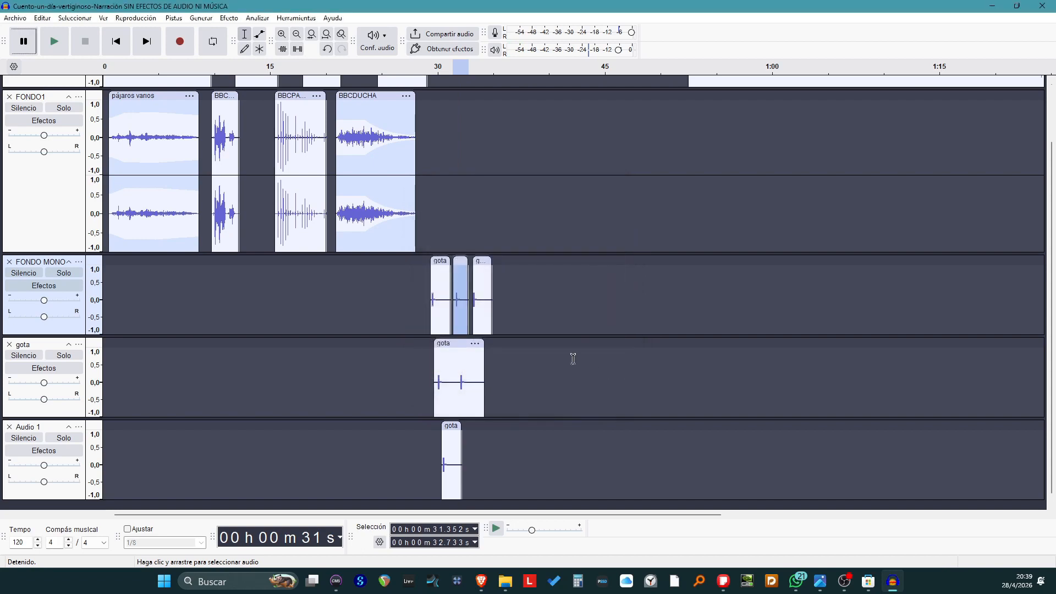
# - Lower the pitch of FONDO MONO's third drop by 22 percent with Change Pitch, previewing it before applying
pyautogui.click(484, 281)
pyautogui.doubleClick(484, 273)
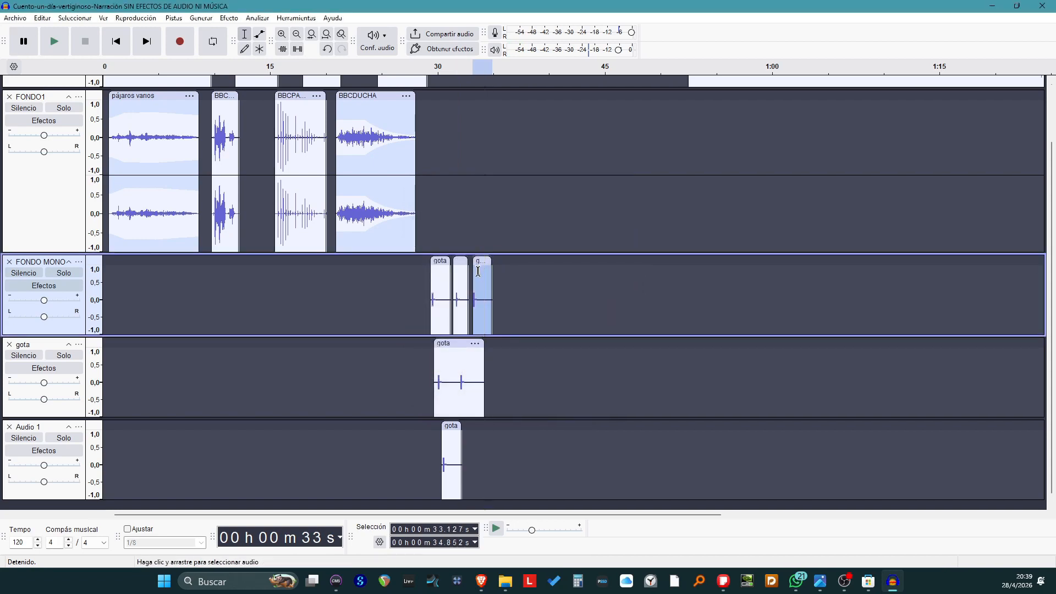
pyautogui.click(237, 21)
pyautogui.moveTo(280, 107)
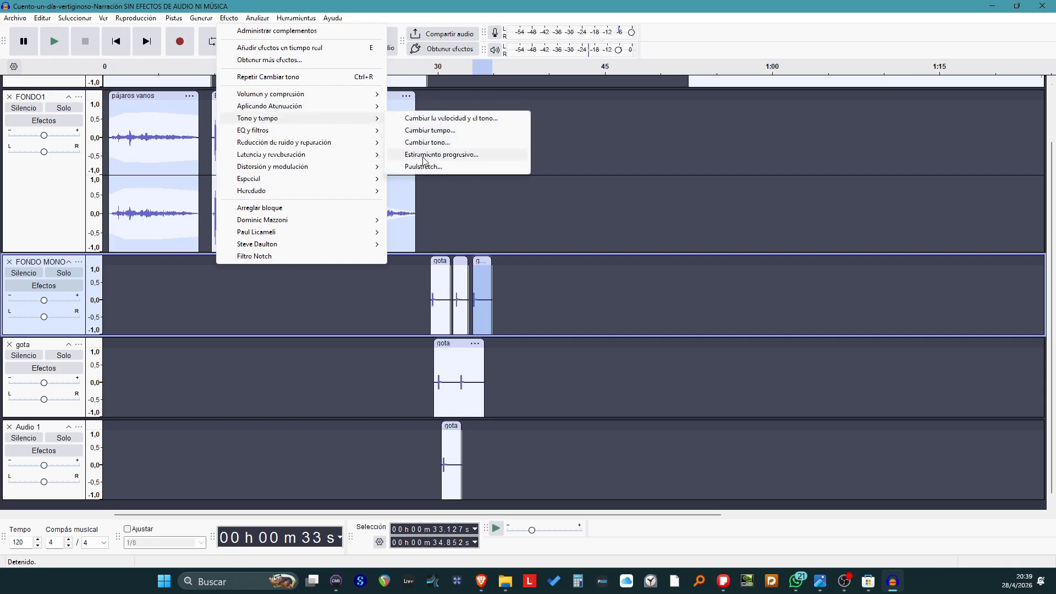
pyautogui.click(432, 142)
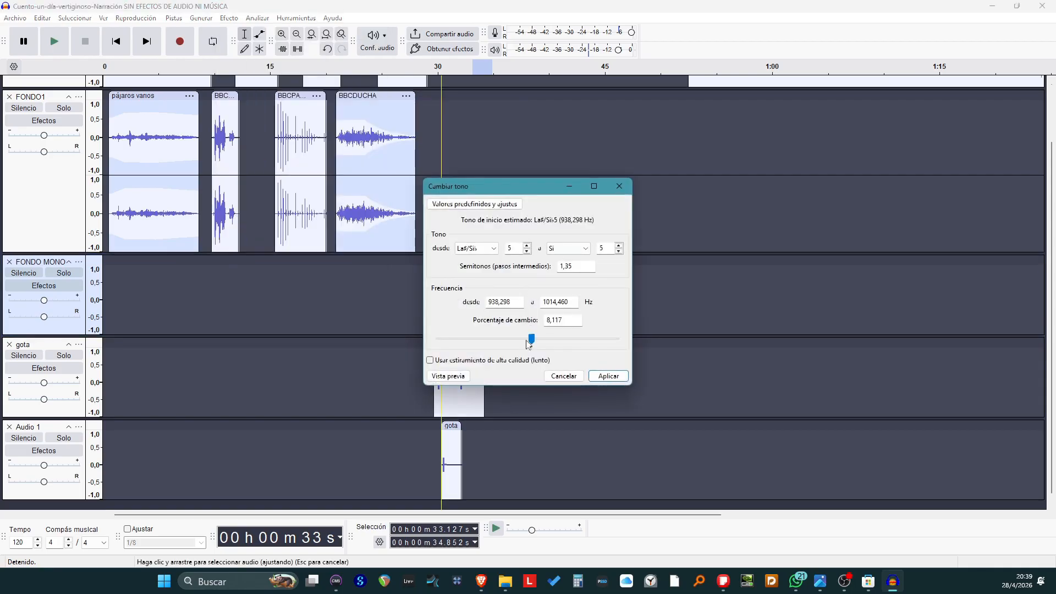
pyautogui.moveTo(533, 345); pyautogui.dragTo(513, 348)
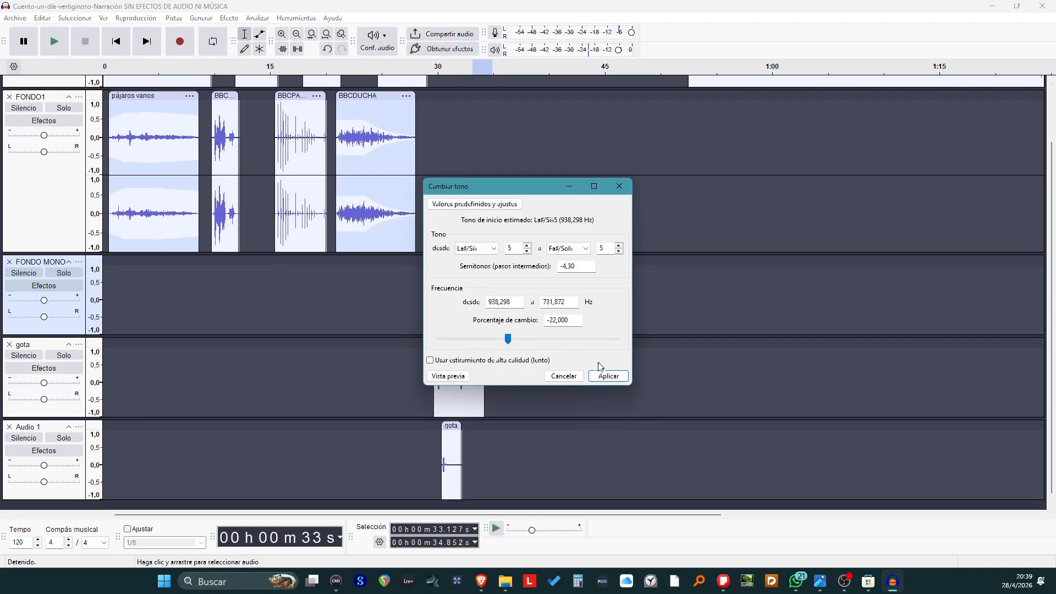
pyautogui.click(466, 379)
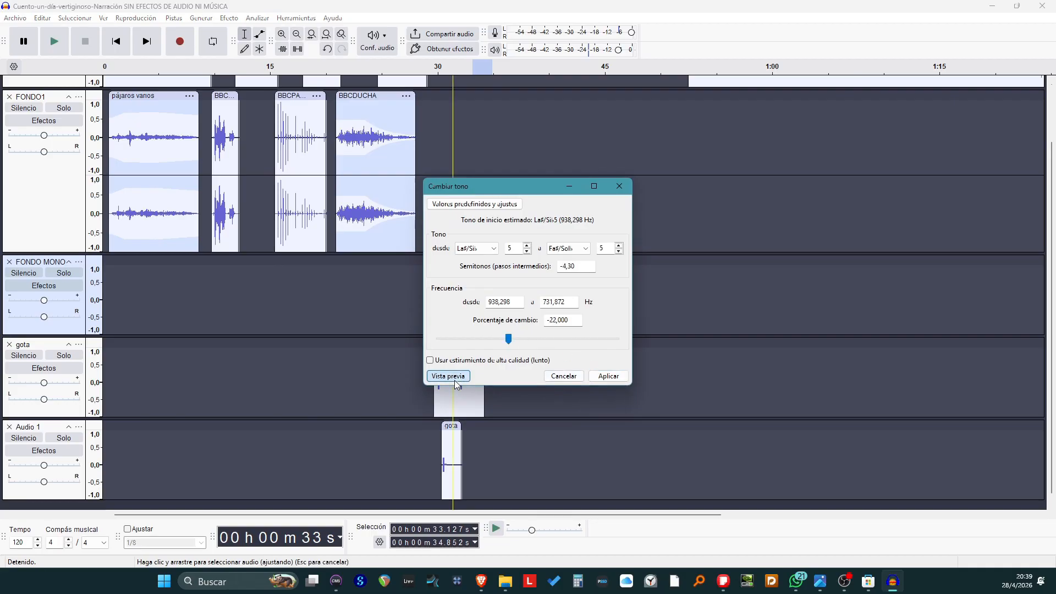
pyautogui.click(608, 376)
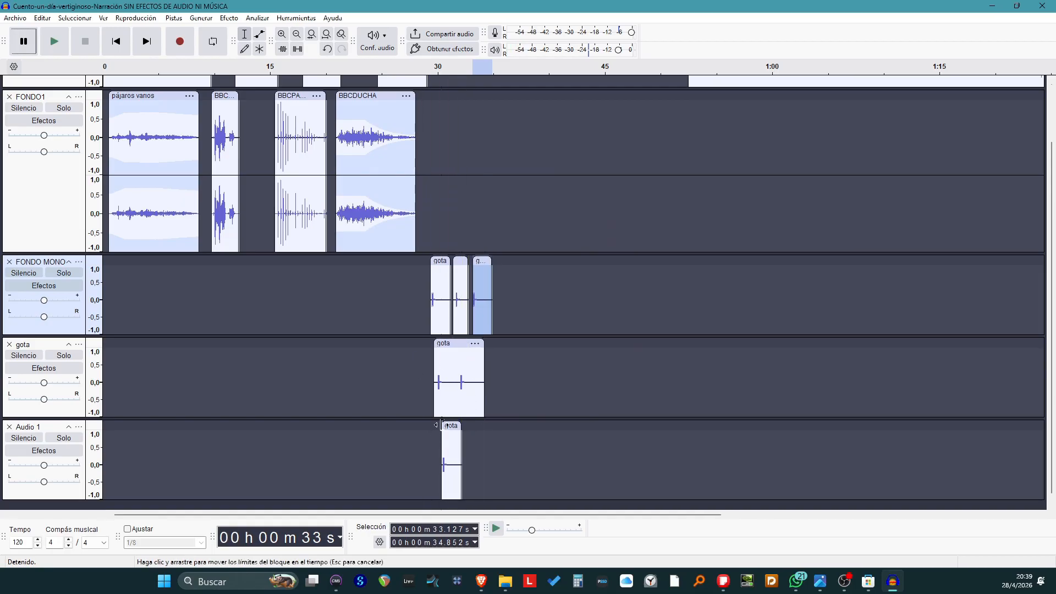
# - Select the drop clip in the Audio 1 track
pyautogui.click(450, 428)
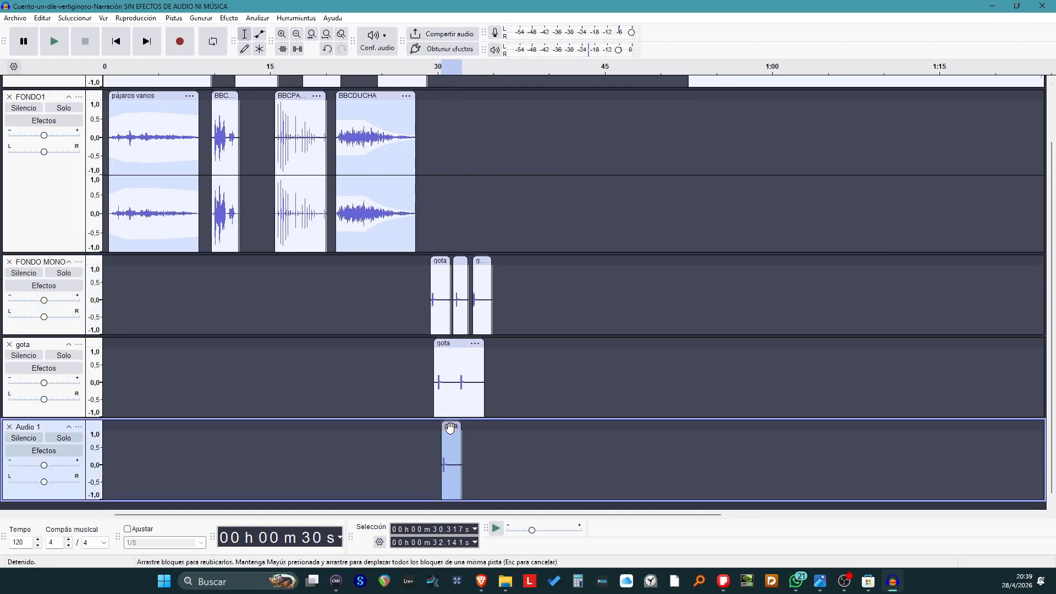
pyautogui.rightClick(450, 430)
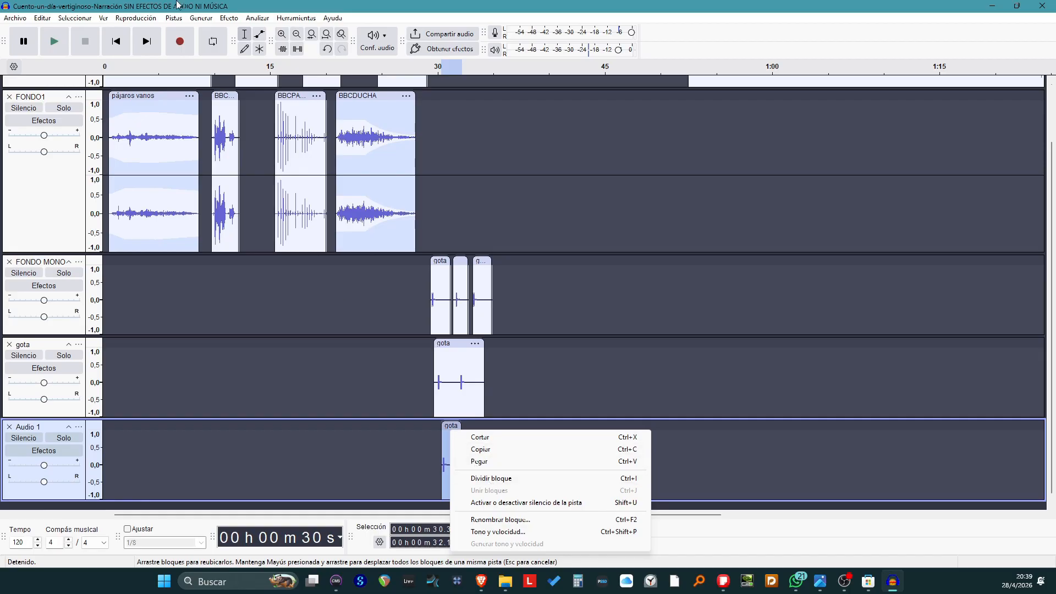
pyautogui.click(228, 19)
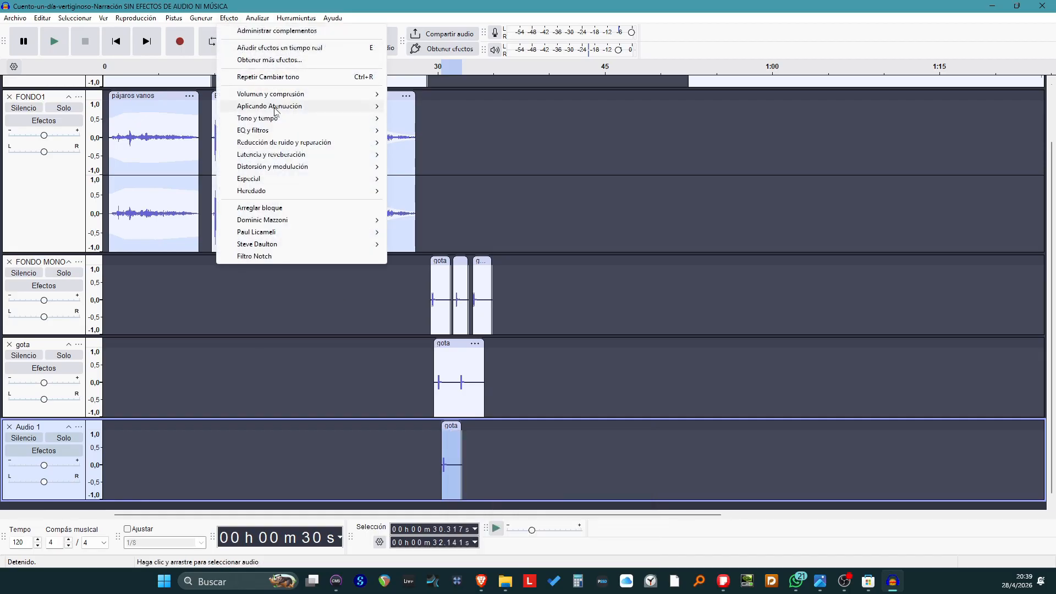
pyautogui.moveTo(276, 120)
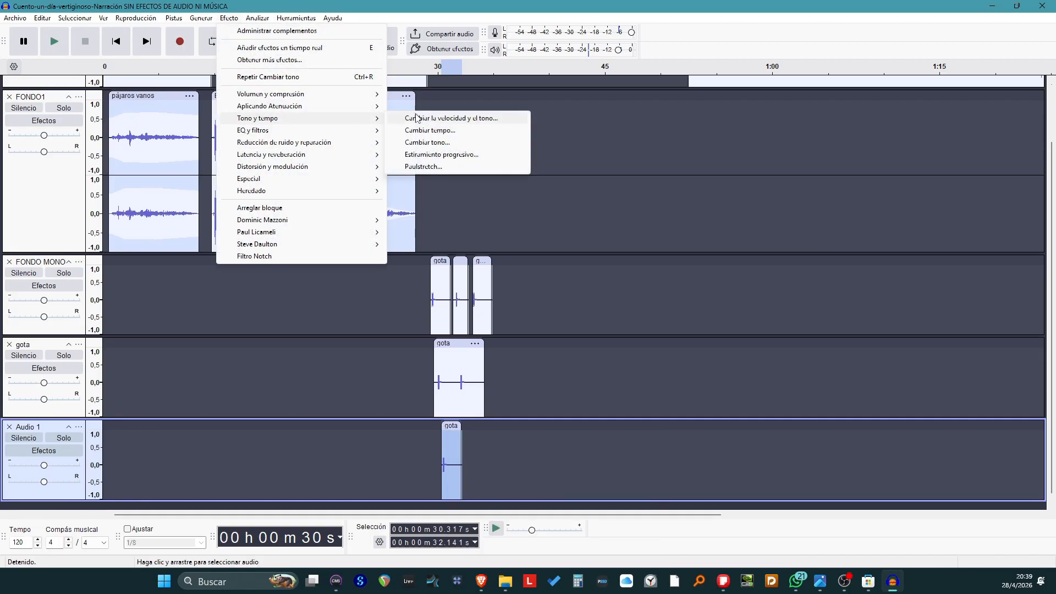
pyautogui.click(441, 134)
pyautogui.click(588, 203)
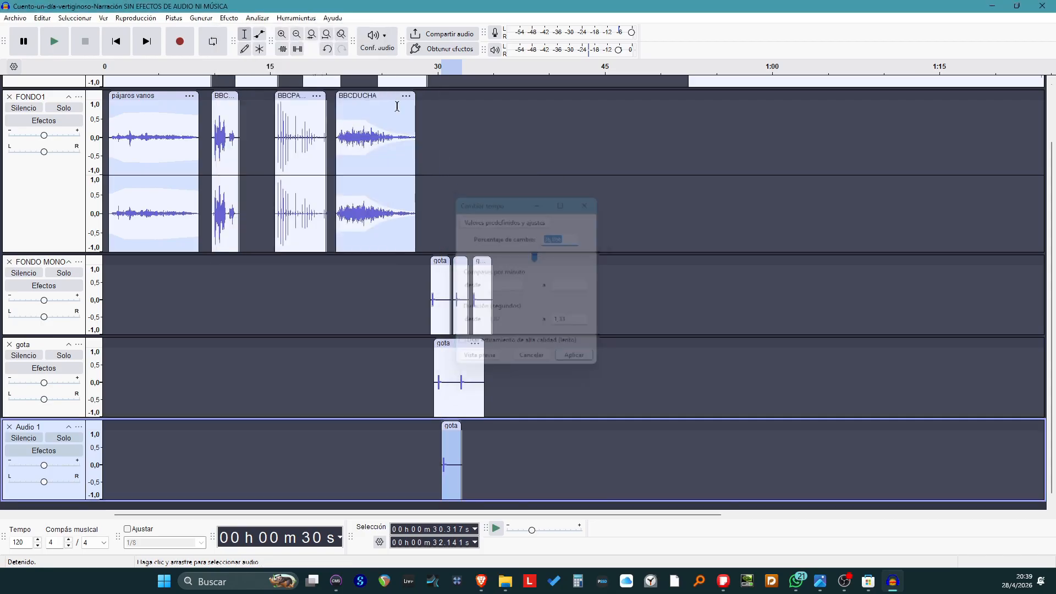
# - Preview the selected Audio 1 drop with pitch raised 42.971 and 137.472 percent, and apply a raise well below the larger one
pyautogui.click(199, 19)
pyautogui.click(229, 18)
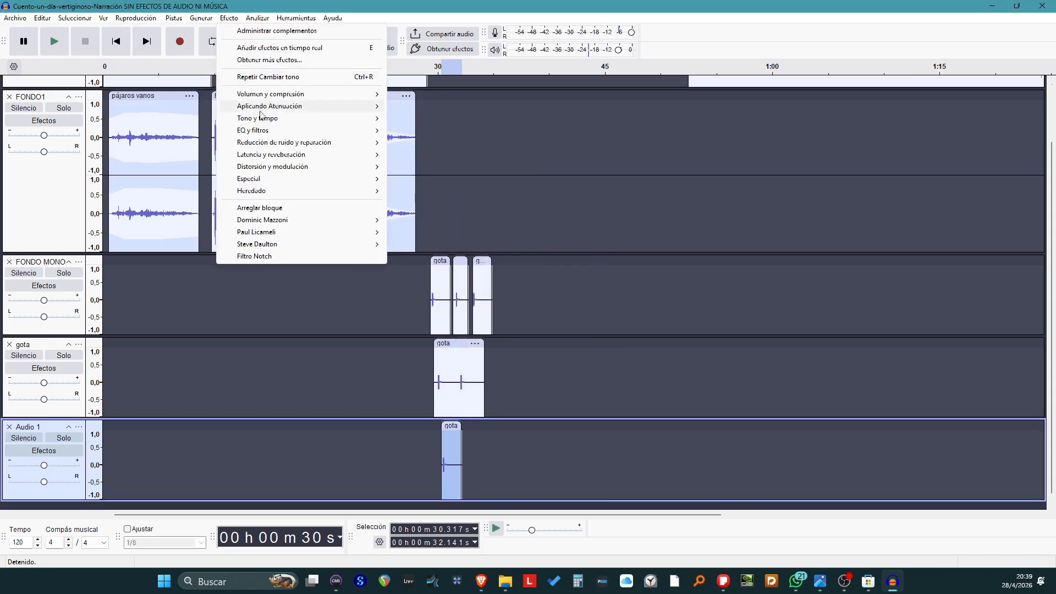
pyautogui.moveTo(265, 122)
pyautogui.click(435, 142)
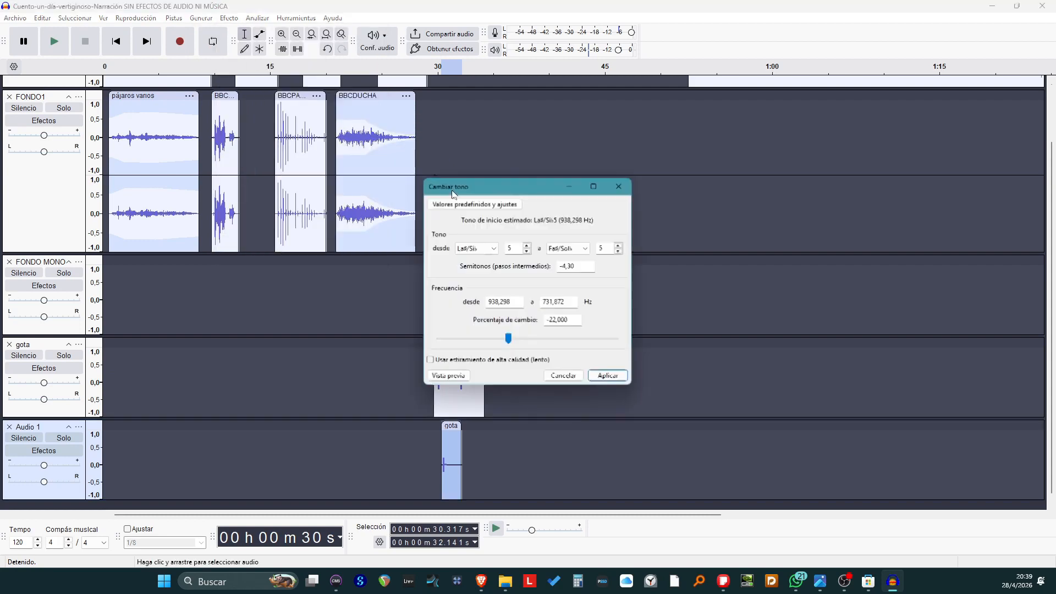
pyautogui.moveTo(510, 342); pyautogui.dragTo(547, 345)
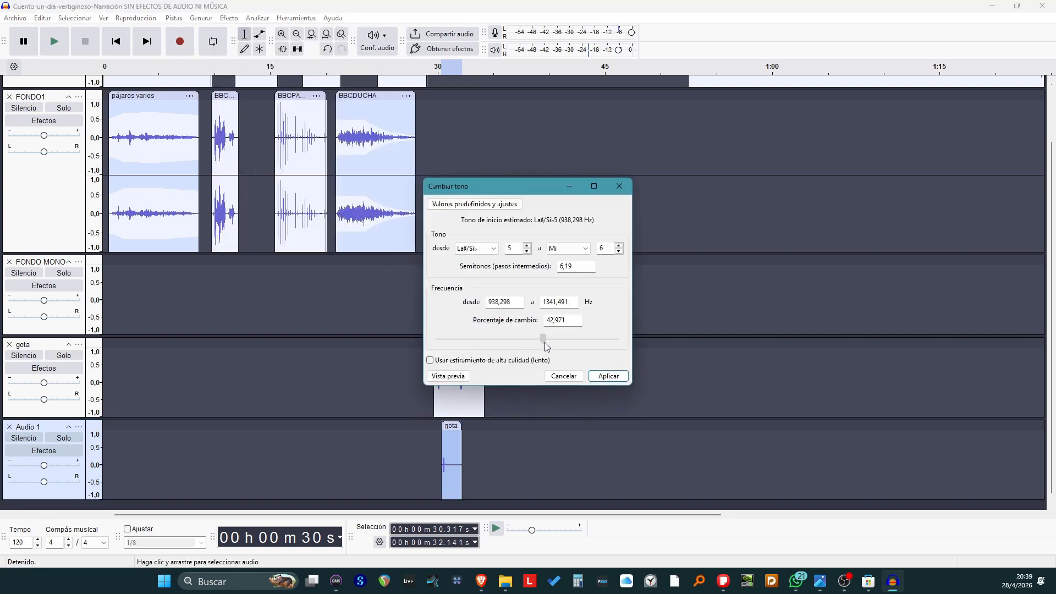
pyautogui.click(448, 376)
pyautogui.moveTo(546, 341); pyautogui.dragTo(570, 342)
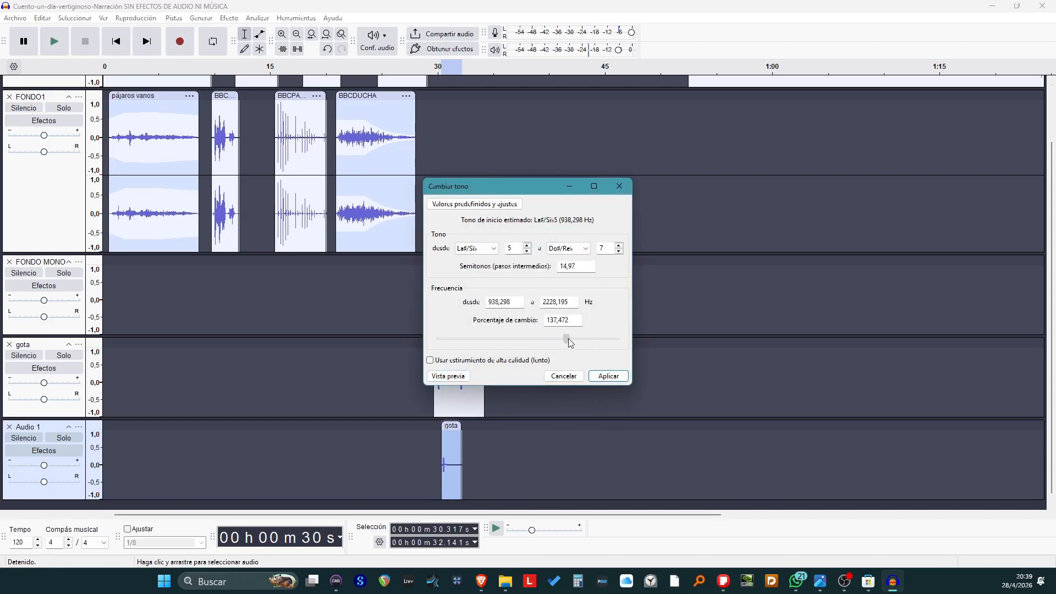
pyautogui.click(448, 377)
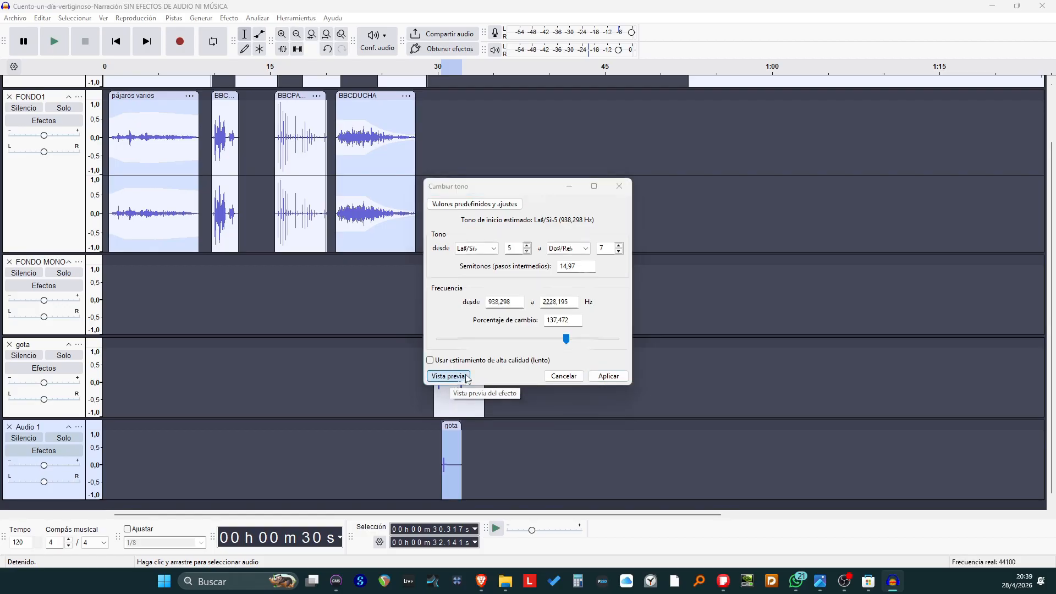
pyautogui.moveTo(568, 342); pyautogui.dragTo(544, 344)
pyautogui.click(448, 376)
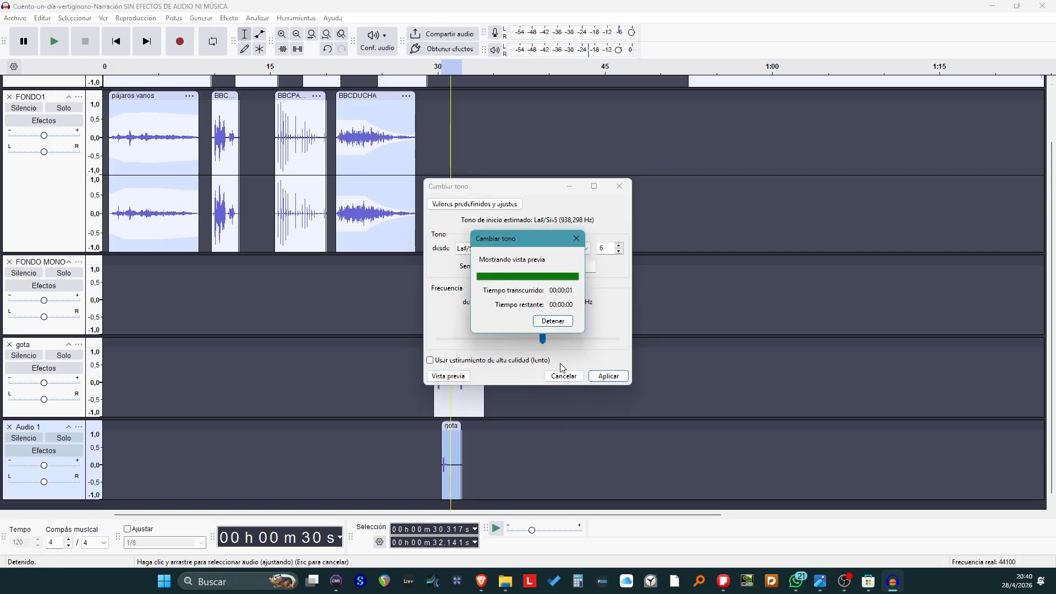
pyautogui.click(607, 378)
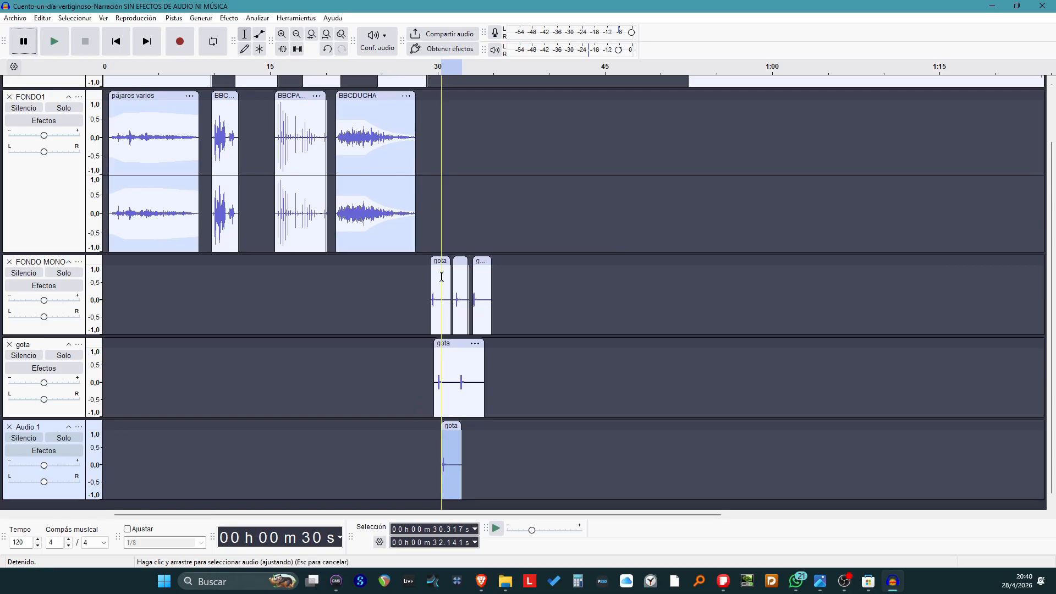
# - Play back the drops and tighten their timing by trimming FONDO MONO's first drop and shifting the other FONDO MONO and Audio 1 drops slightly earlier
pyautogui.click(410, 69)
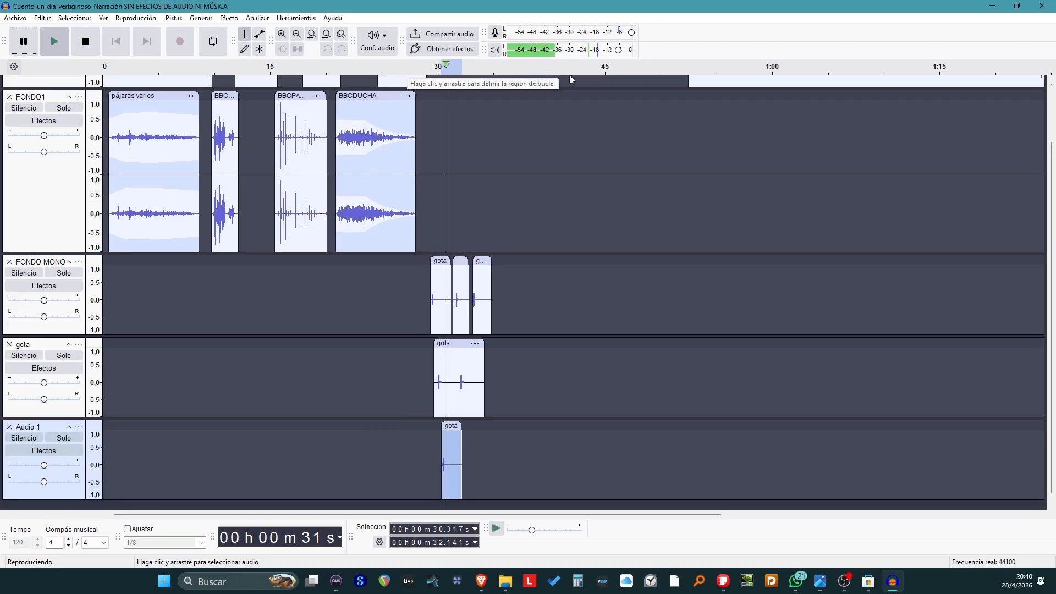
pyautogui.press('space')
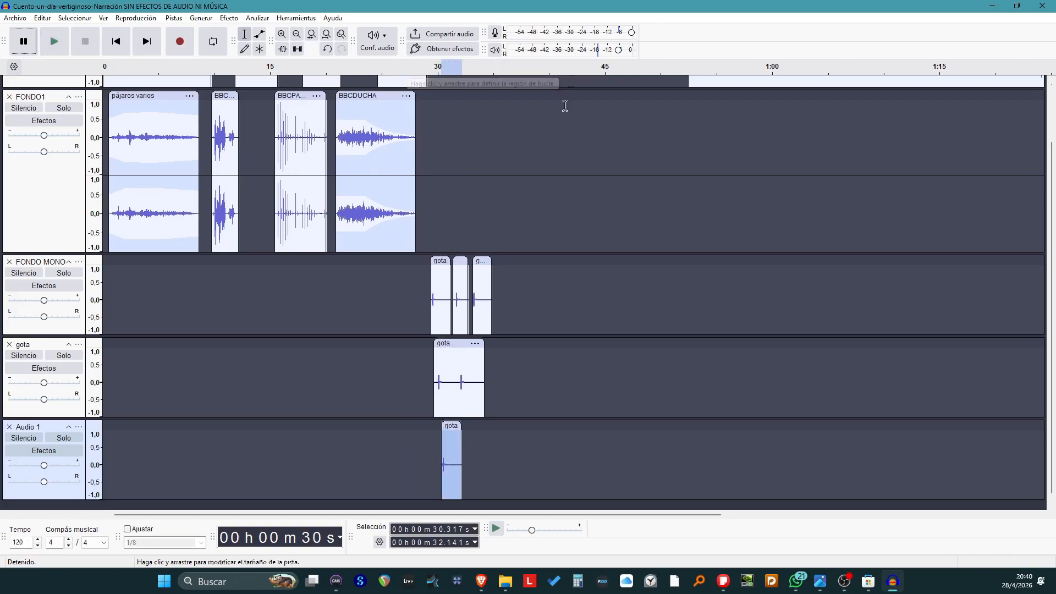
pyautogui.click(450, 181)
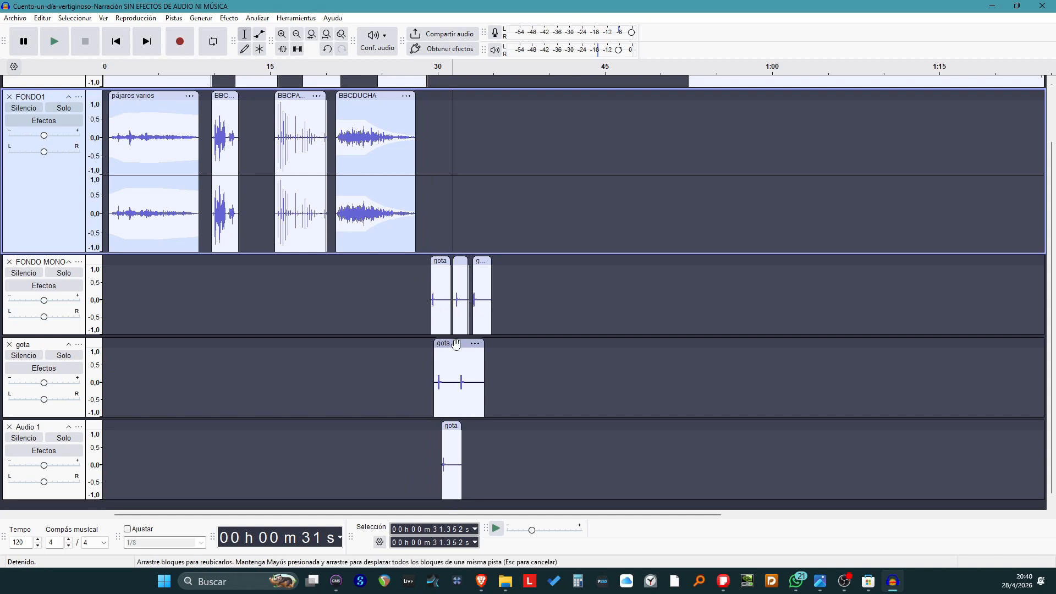
pyautogui.click(460, 262)
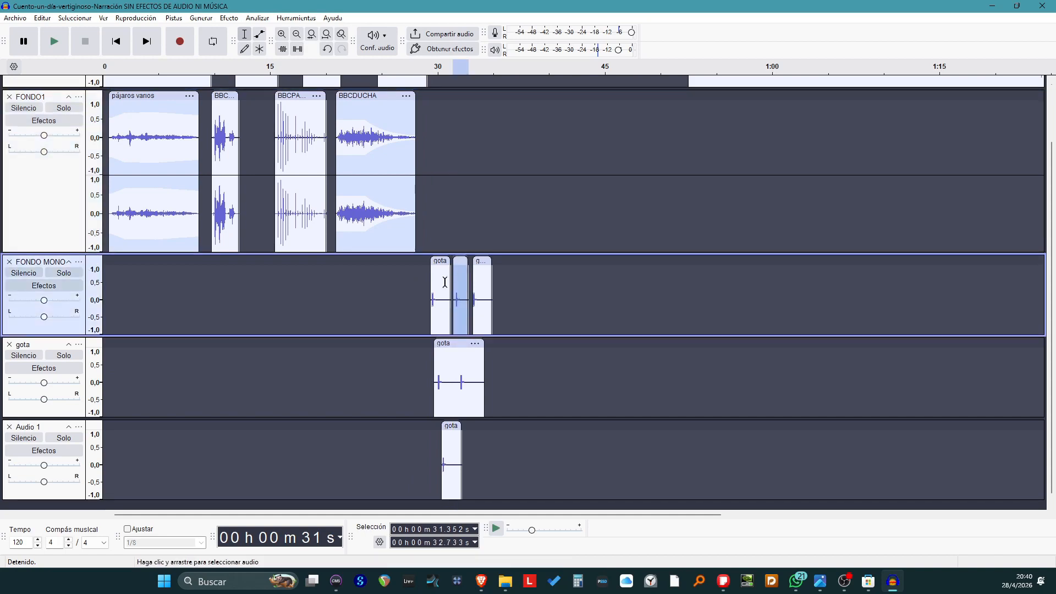
pyautogui.moveTo(448, 284); pyautogui.dragTo(475, 263)
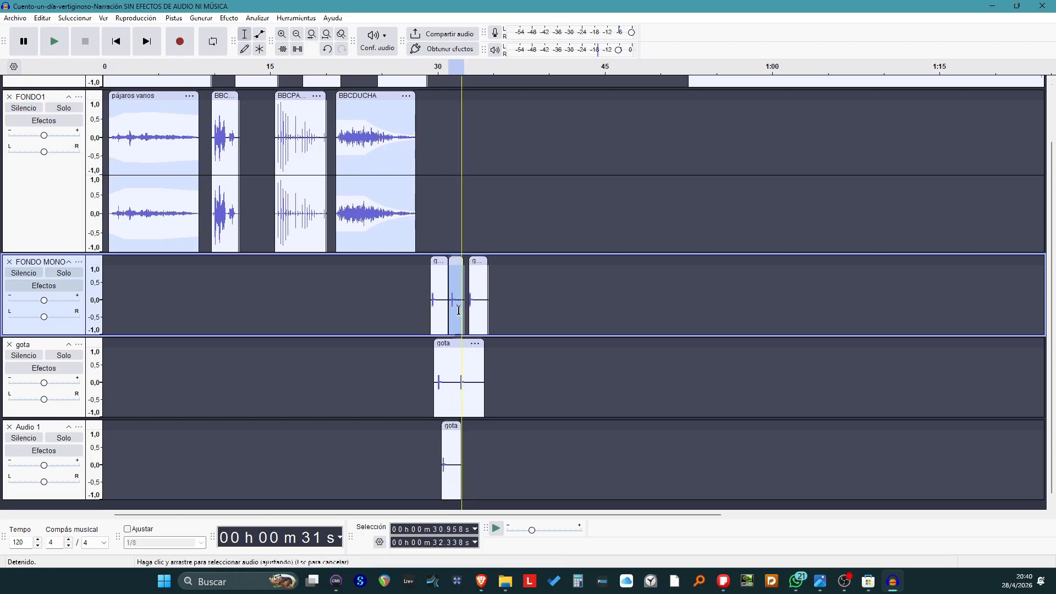
pyautogui.moveTo(452, 426); pyautogui.dragTo(447, 426)
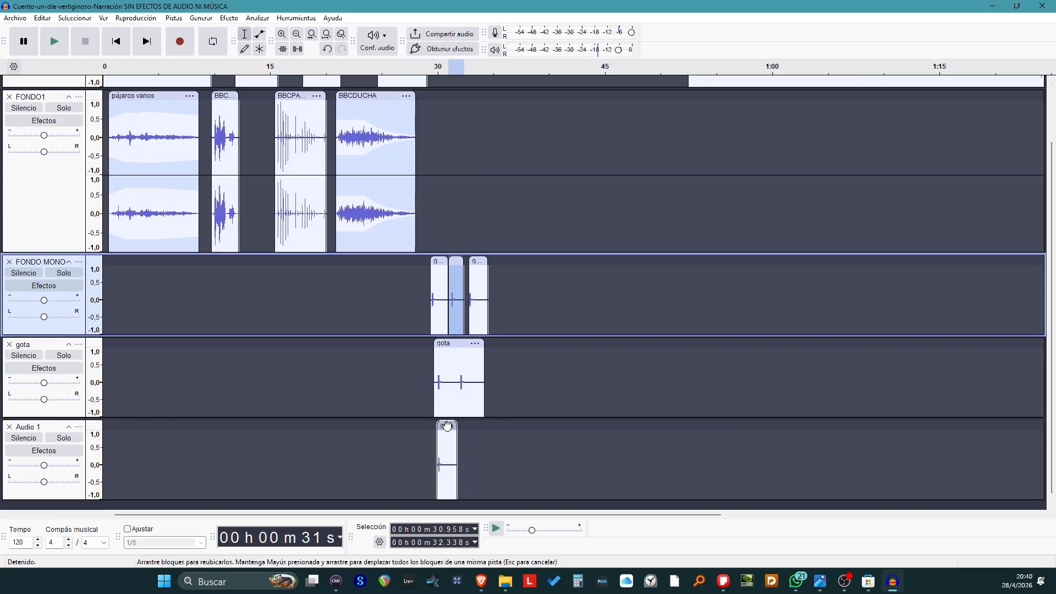
# - Listen to the drops from about 28 seconds and move FONDO MONO's third drop earlier, starting at about 32.5 seconds
pyautogui.click(394, 278)
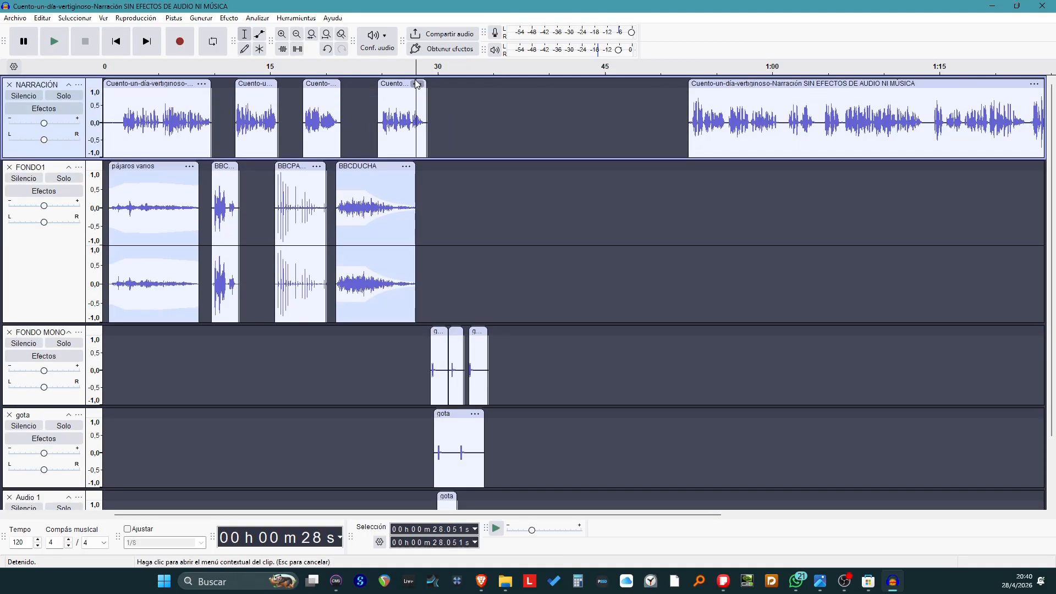
pyautogui.scroll(2, 409, 96)
pyautogui.click(418, 68)
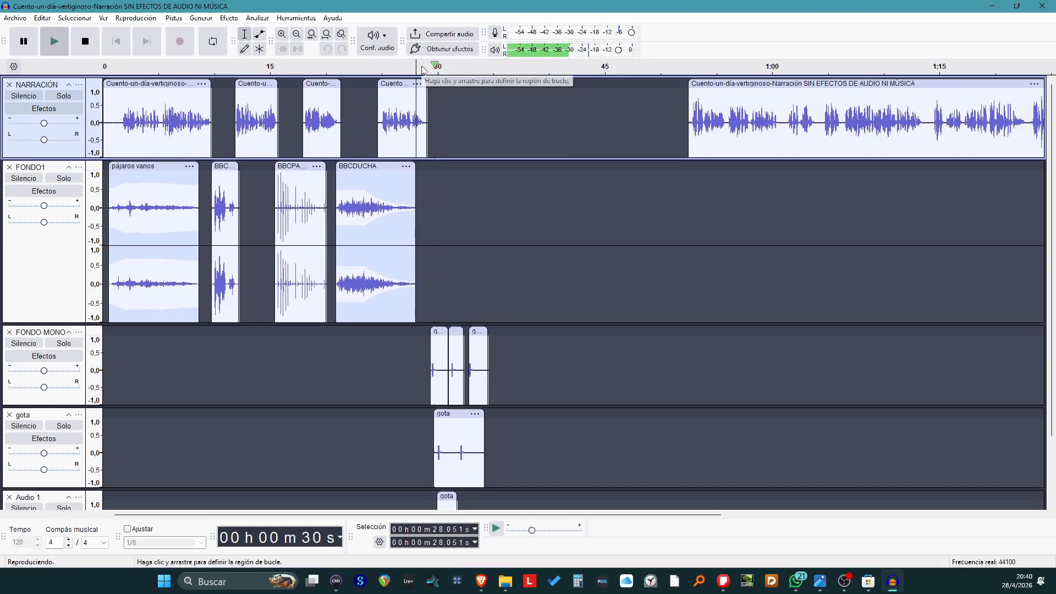
pyautogui.scroll(-2, 550, 242)
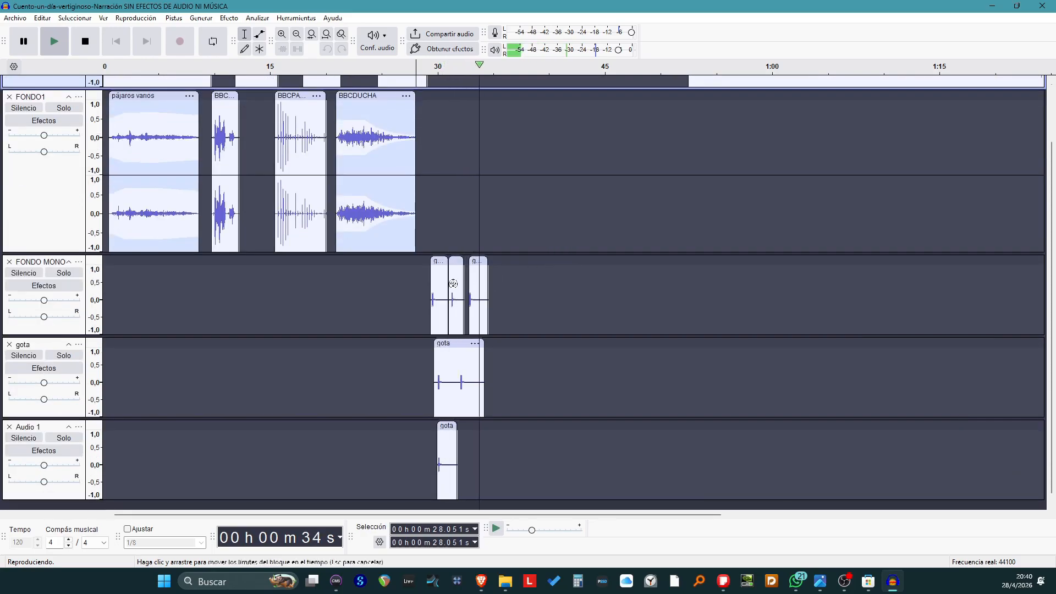
pyautogui.press('space')
pyautogui.moveTo(477, 259); pyautogui.dragTo(475, 261)
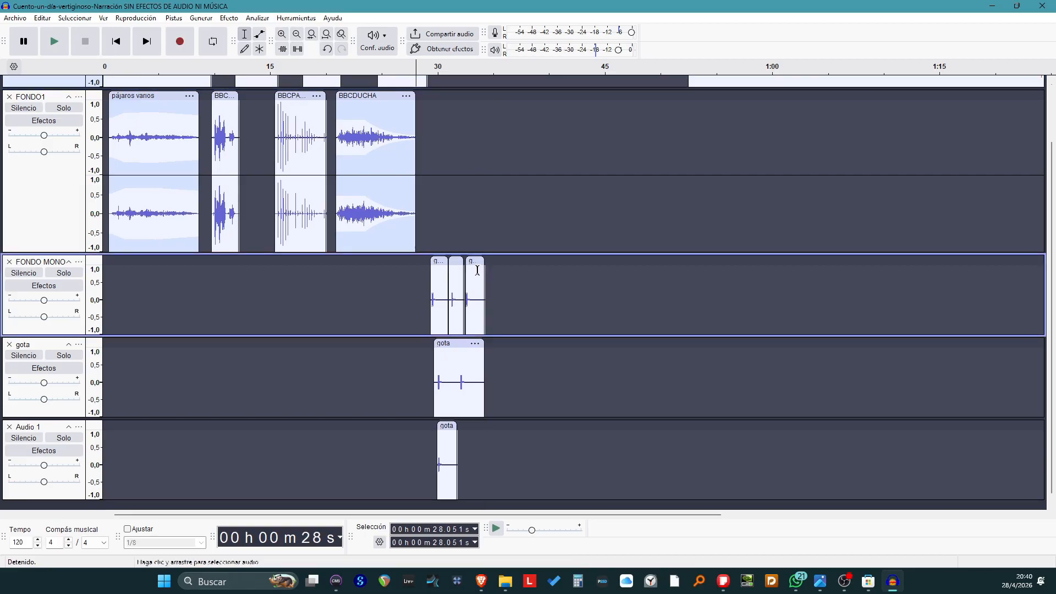
pyautogui.click(440, 259)
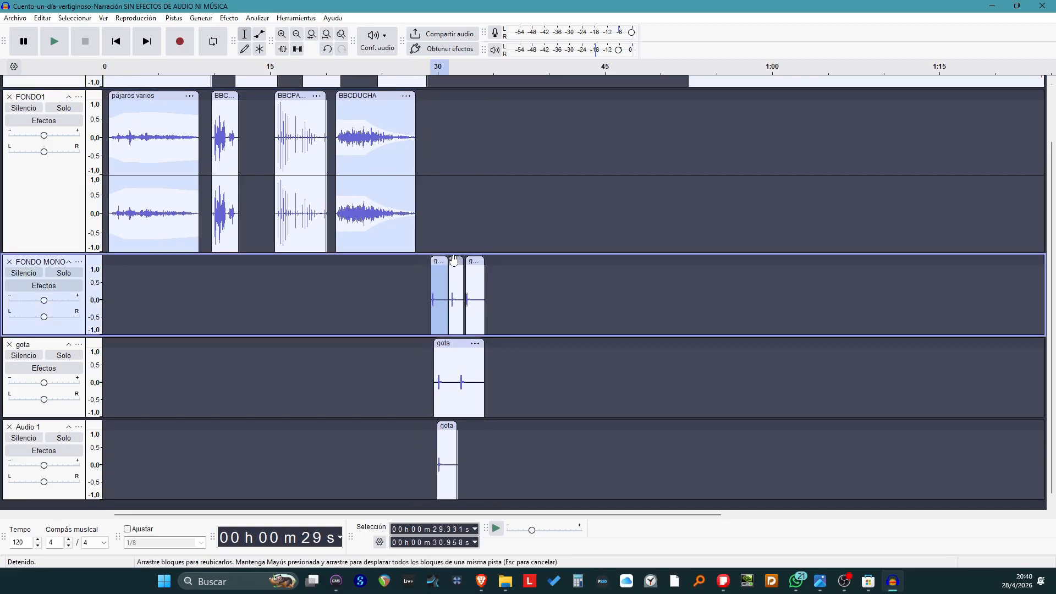
pyautogui.click(454, 261)
pyautogui.click(476, 261)
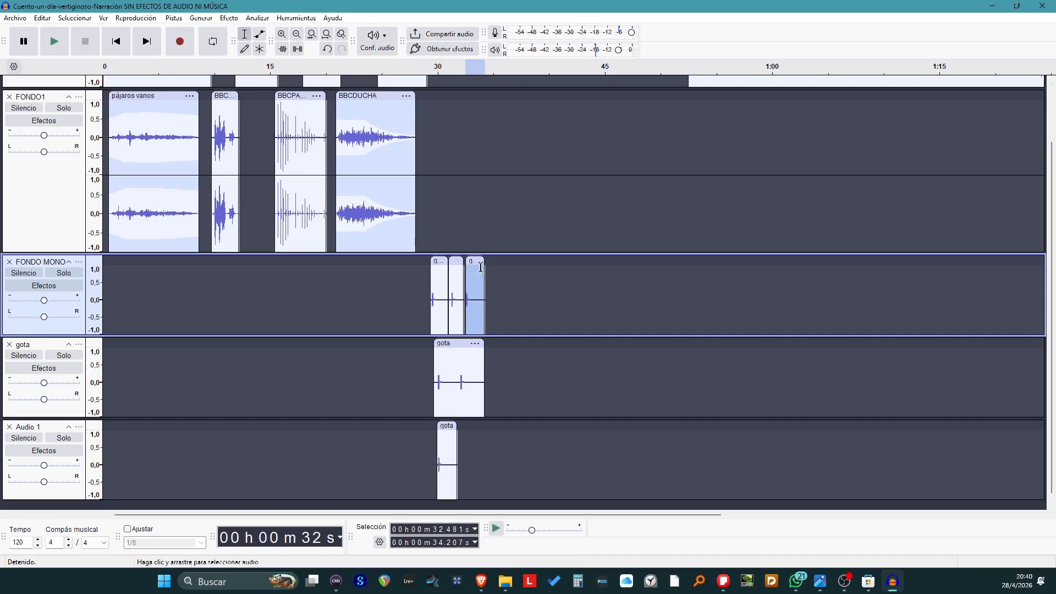
pyautogui.click(439, 260)
pyautogui.click(231, 21)
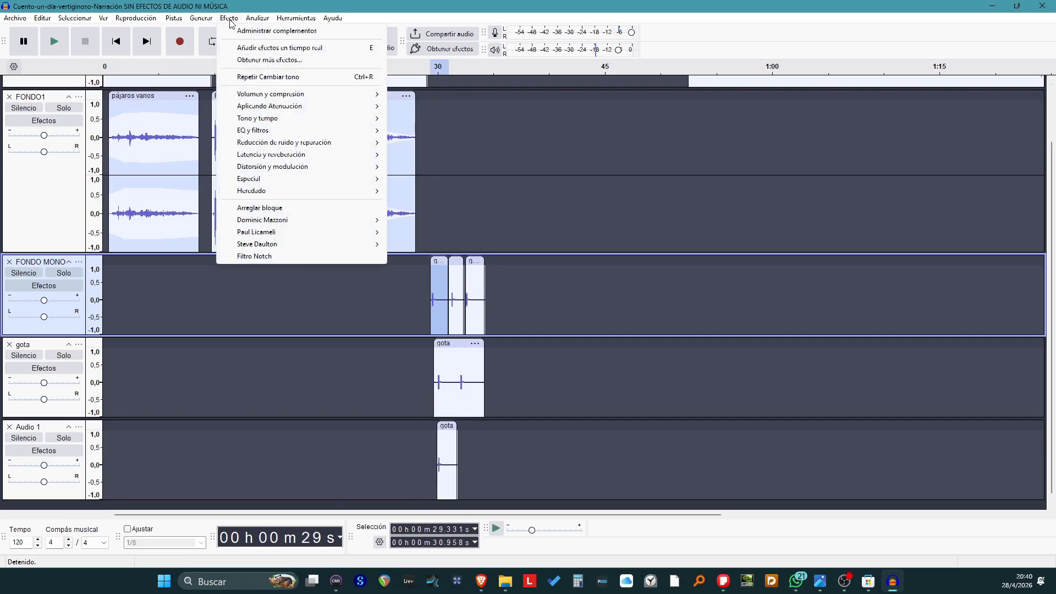
pyautogui.click(418, 296)
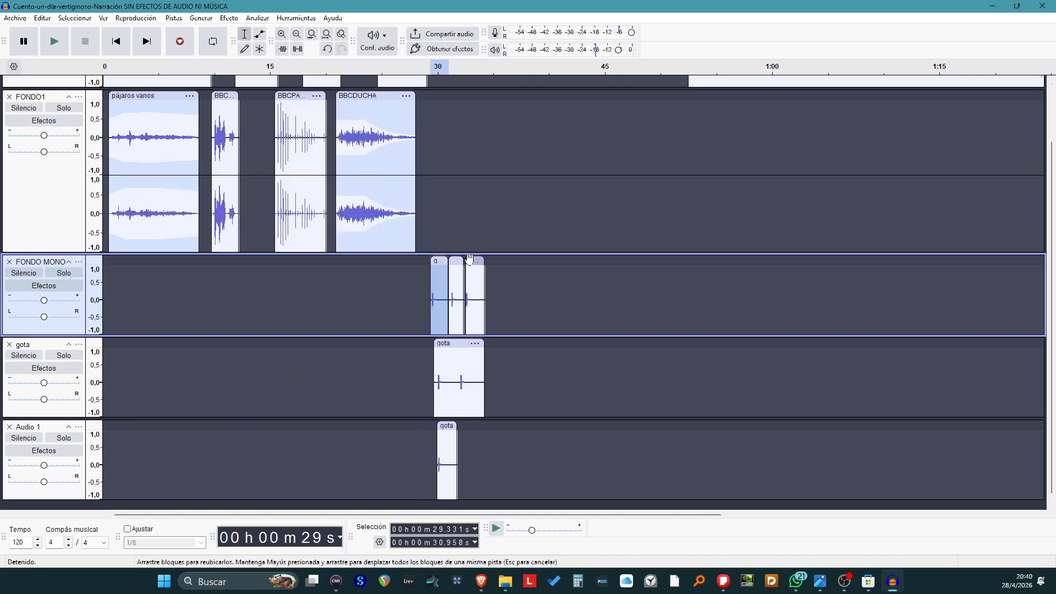
# - Select all three drops in FONDO MONO and preview the Reverb effect on them with reverberation set to 79 percent
pyautogui.moveTo(424, 290); pyautogui.dragTo(491, 289)
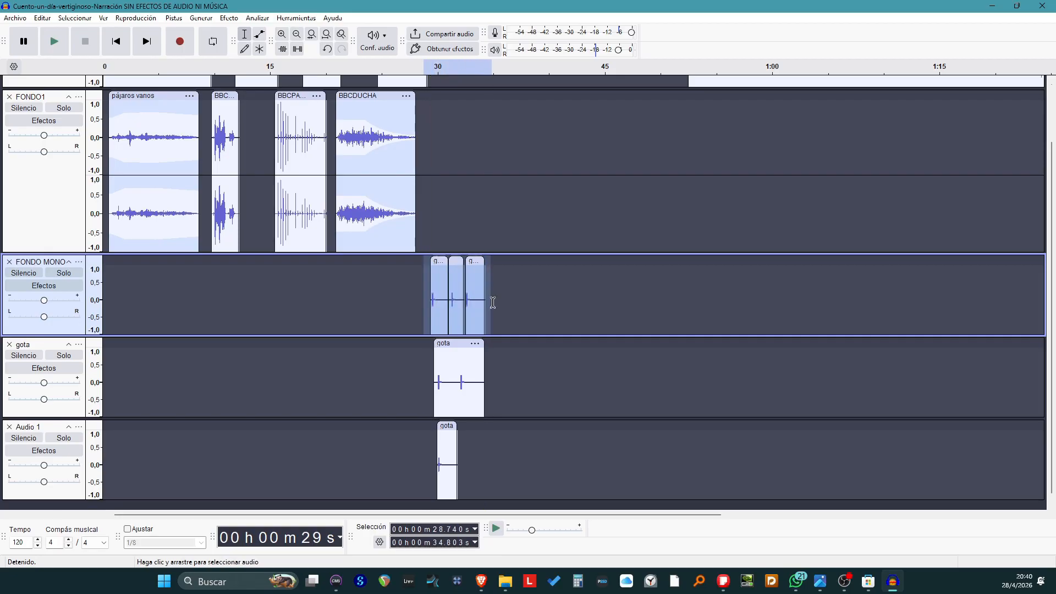
pyautogui.click(235, 18)
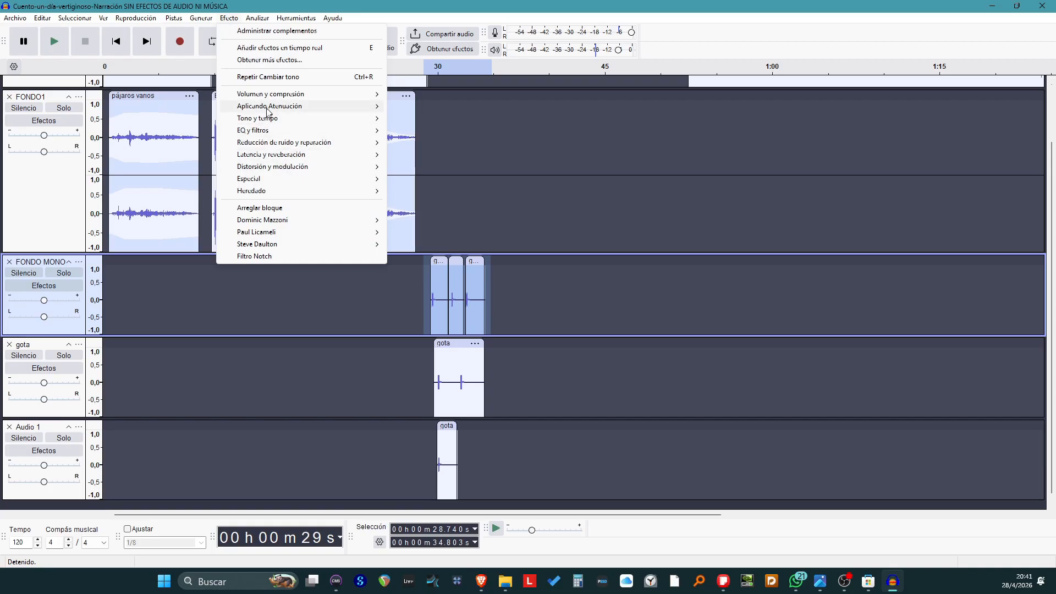
pyautogui.moveTo(274, 110)
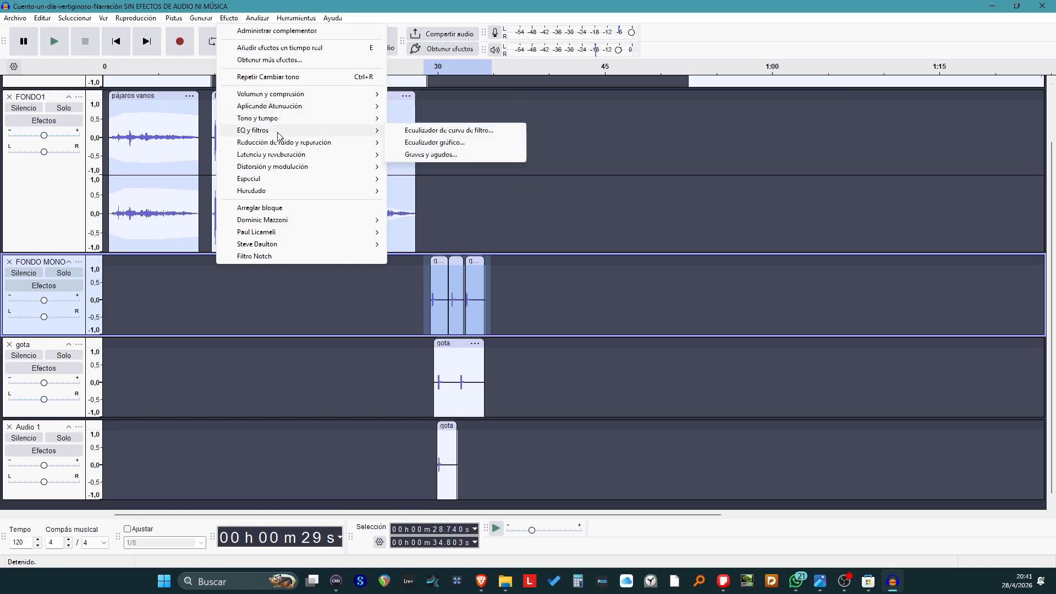
pyautogui.moveTo(280, 143)
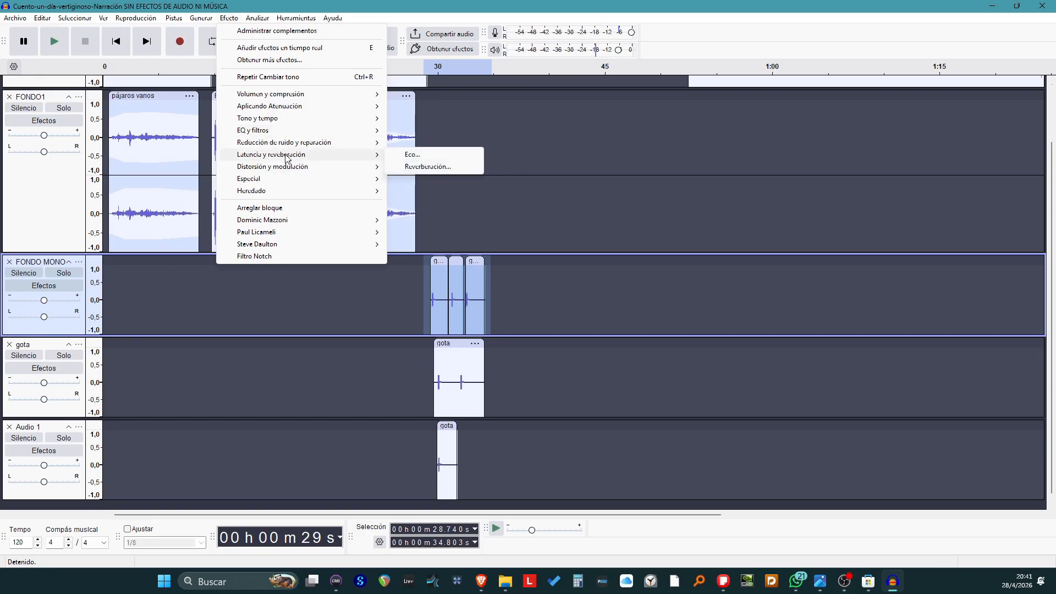
pyautogui.click(404, 169)
pyautogui.moveTo(521, 177); pyautogui.dragTo(667, 158)
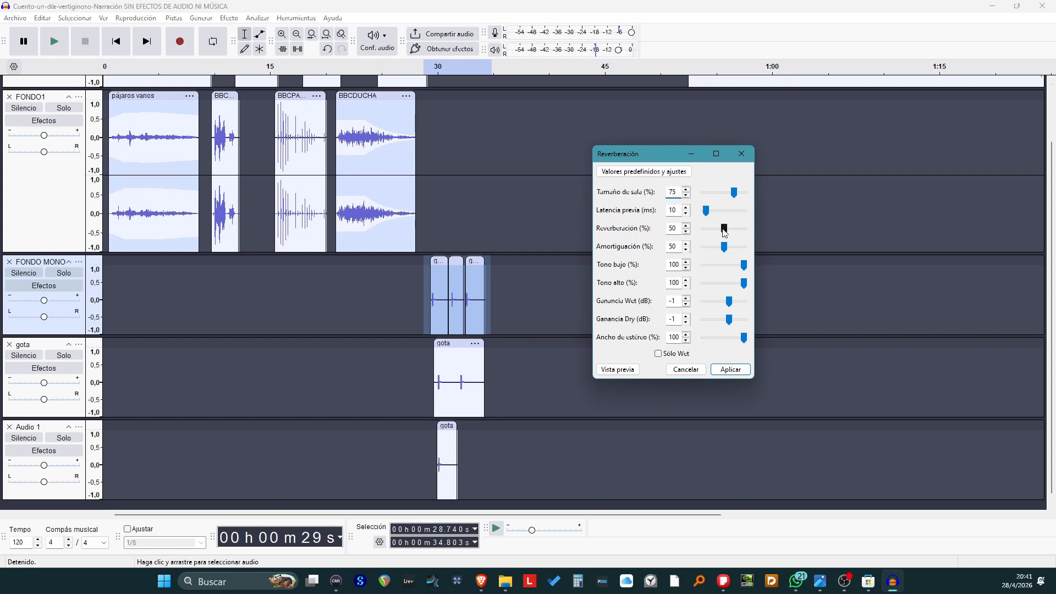
pyautogui.click(628, 373)
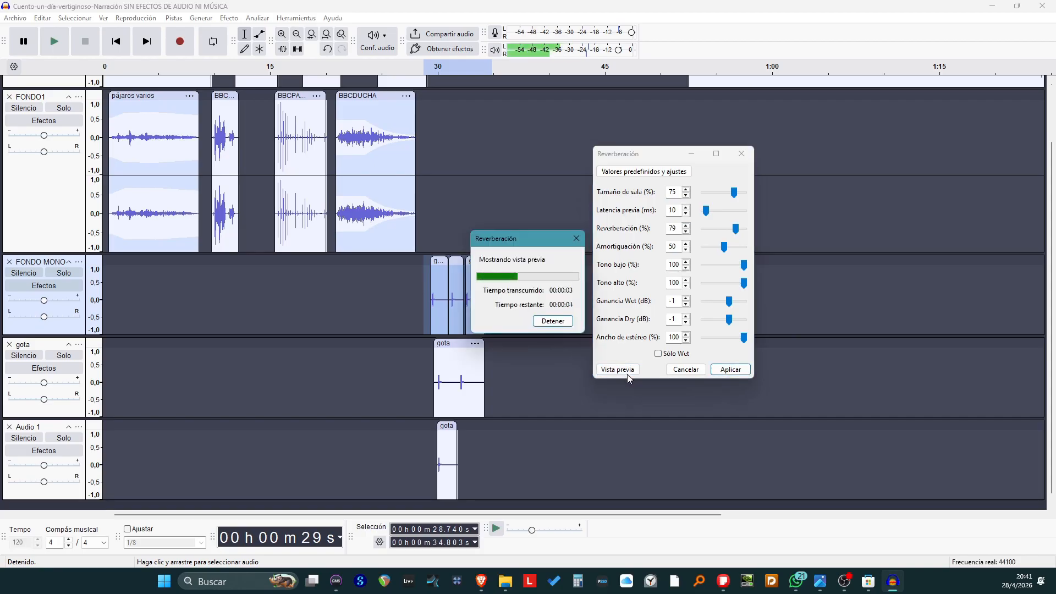
pyautogui.click(577, 239)
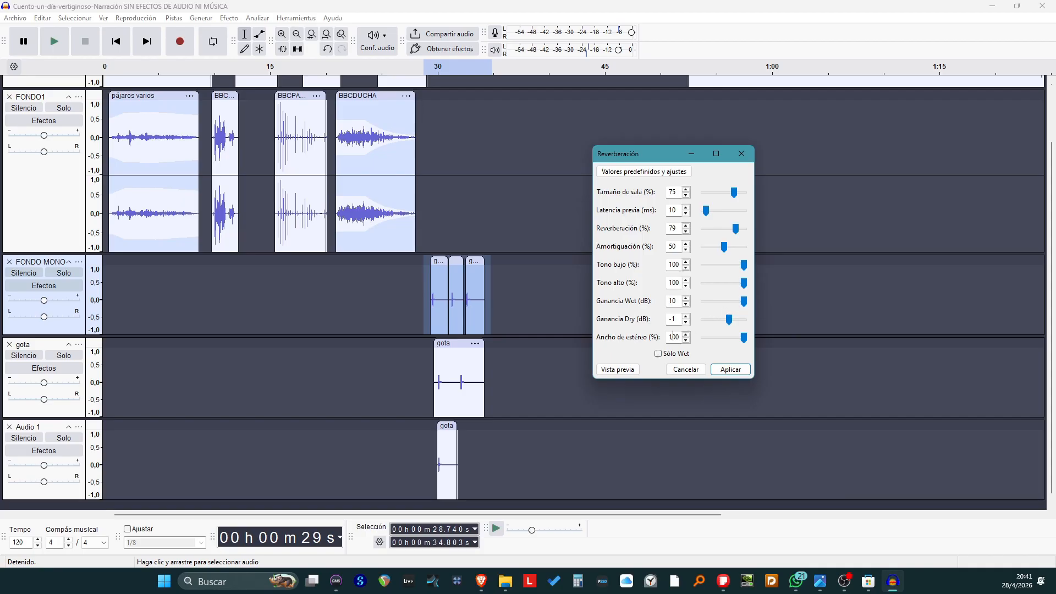
# - Preview the reverb with a wet gain of 10 dB, and apply it with wet gain 3 dB and dry gain -14 dB
pyautogui.click(620, 372)
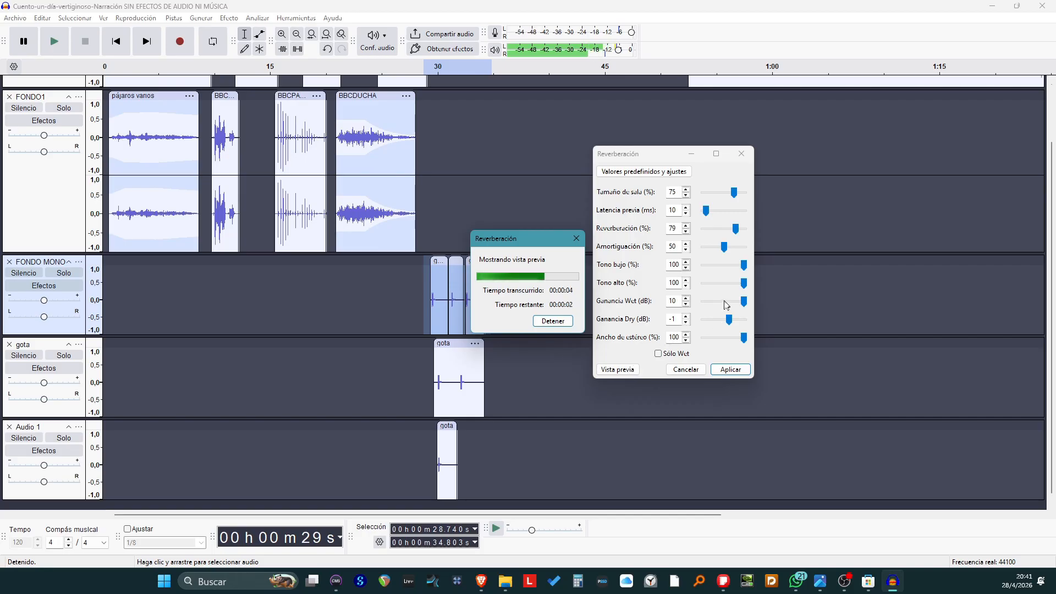
pyautogui.moveTo(744, 302); pyautogui.dragTo(741, 307)
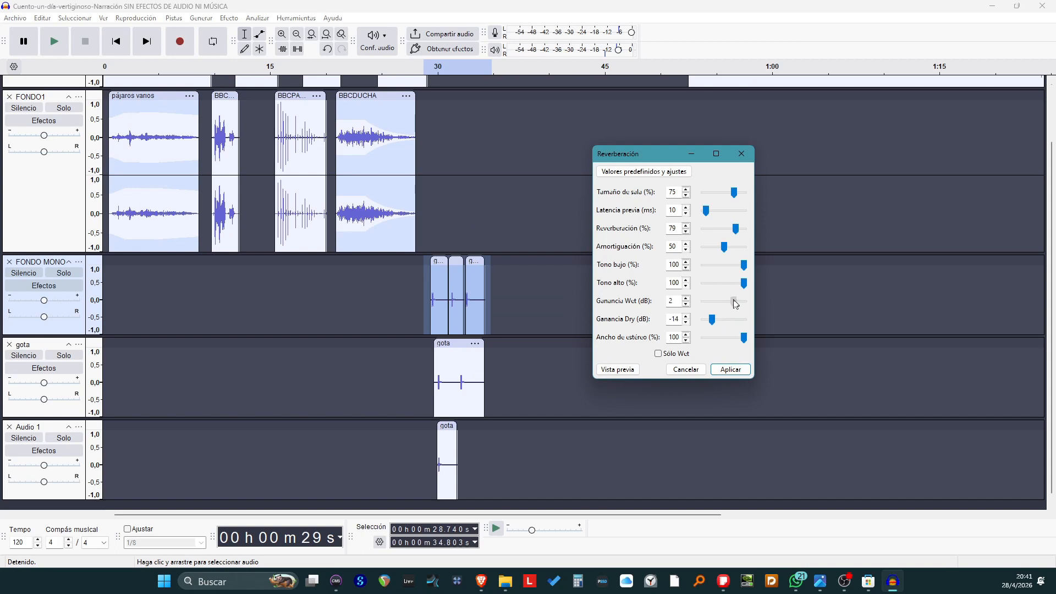
pyautogui.click(618, 370)
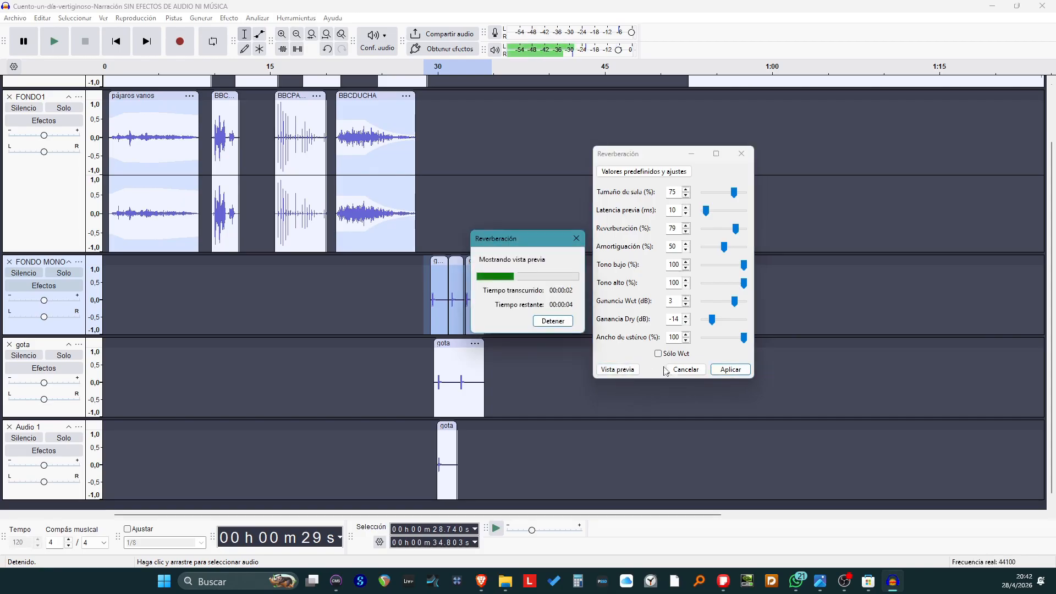
pyautogui.click(730, 369)
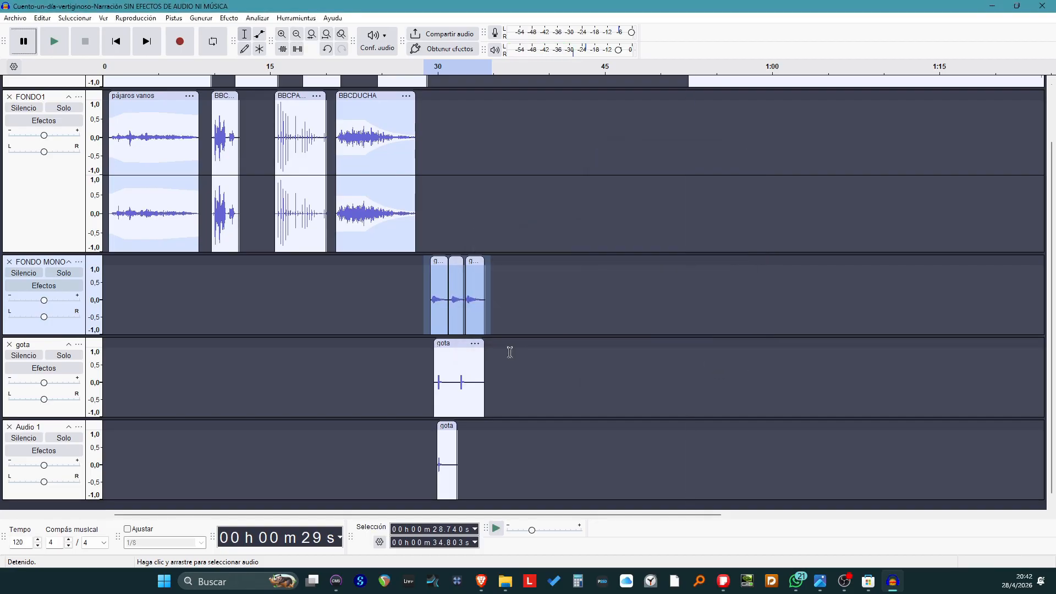
# - Apply Reverb to the clip in the gota track with the same settings as the FONDO MONO drops
pyautogui.click(454, 345)
pyautogui.click(227, 21)
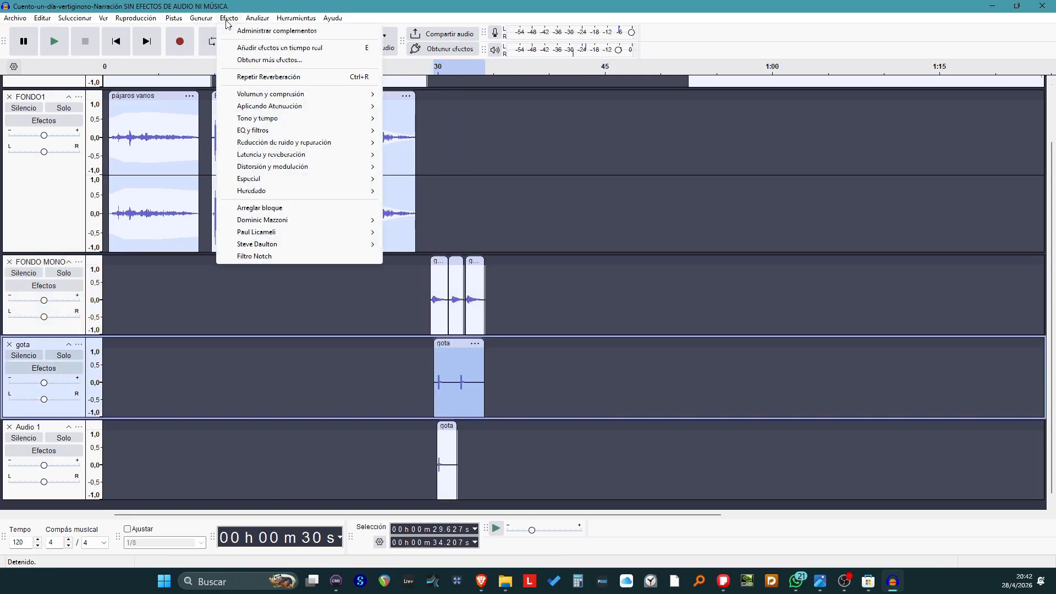
pyautogui.moveTo(307, 158)
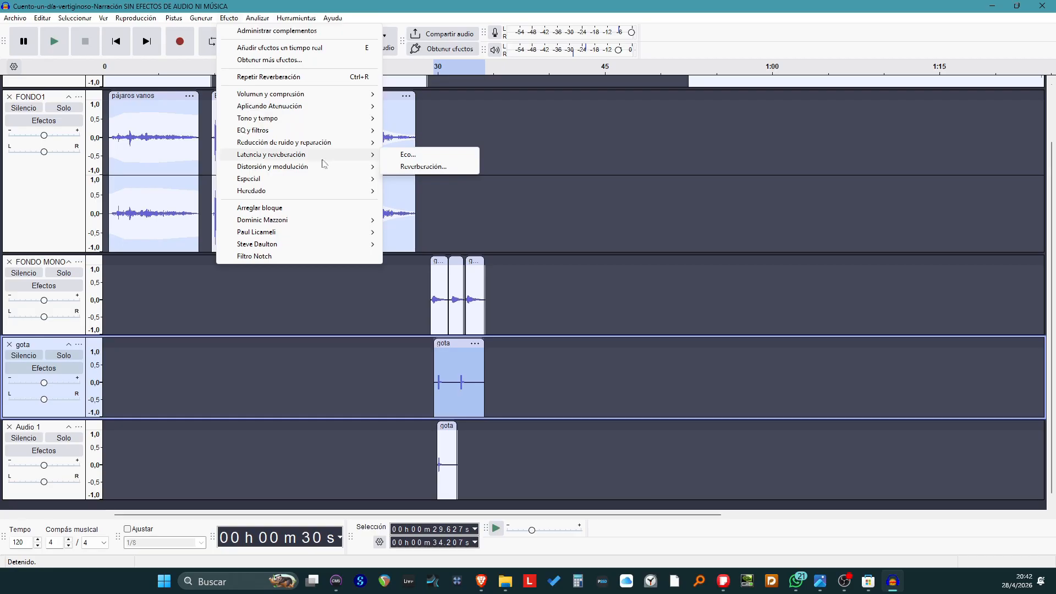
pyautogui.click(424, 166)
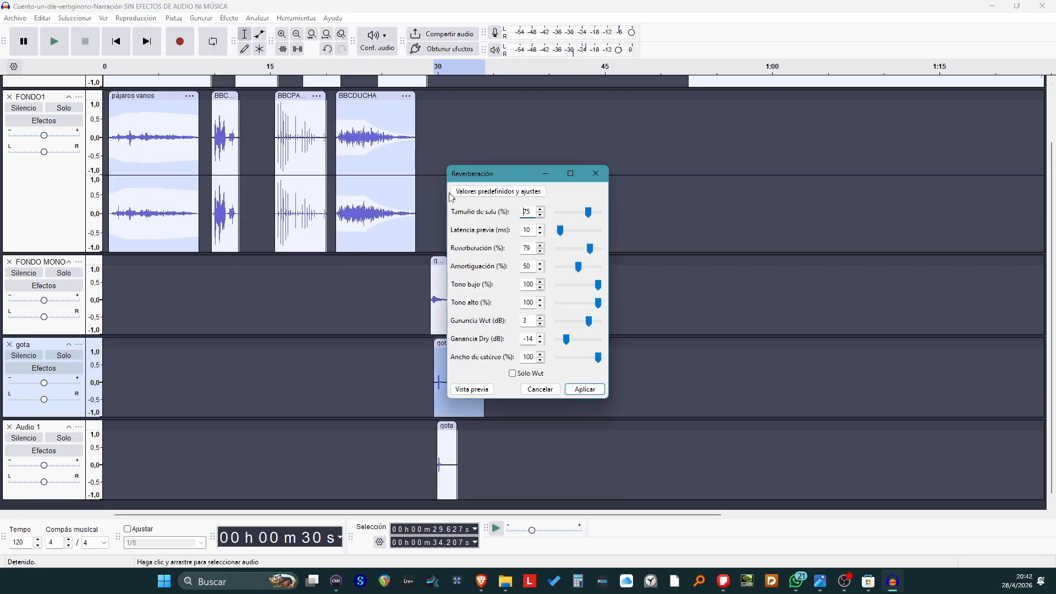
pyautogui.click(585, 389)
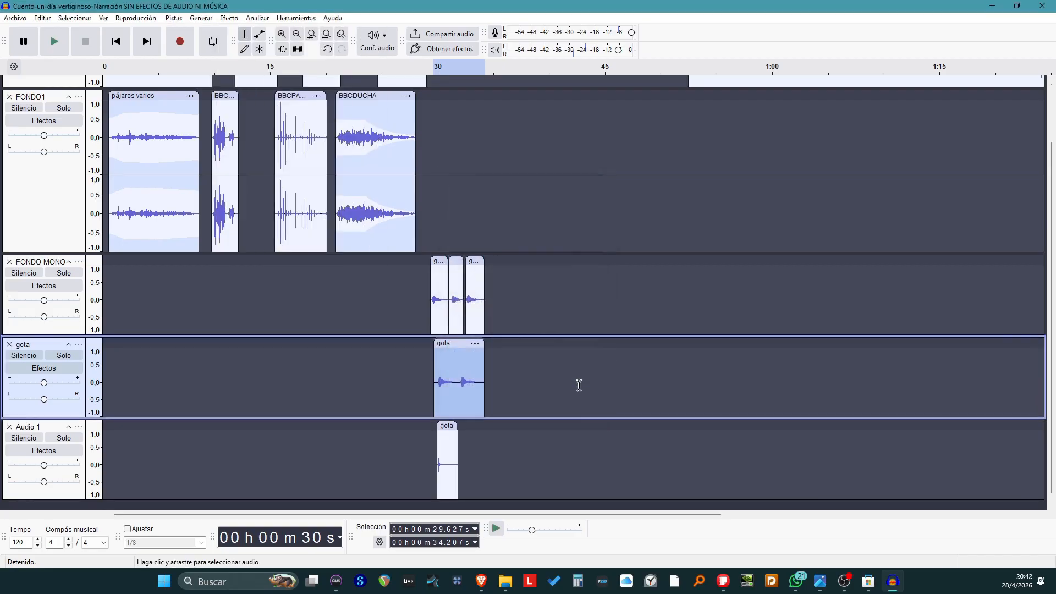
# - Preview the Echo effect on the gota clip with a delay of 1 second and a decay factor of 2
pyautogui.click(227, 20)
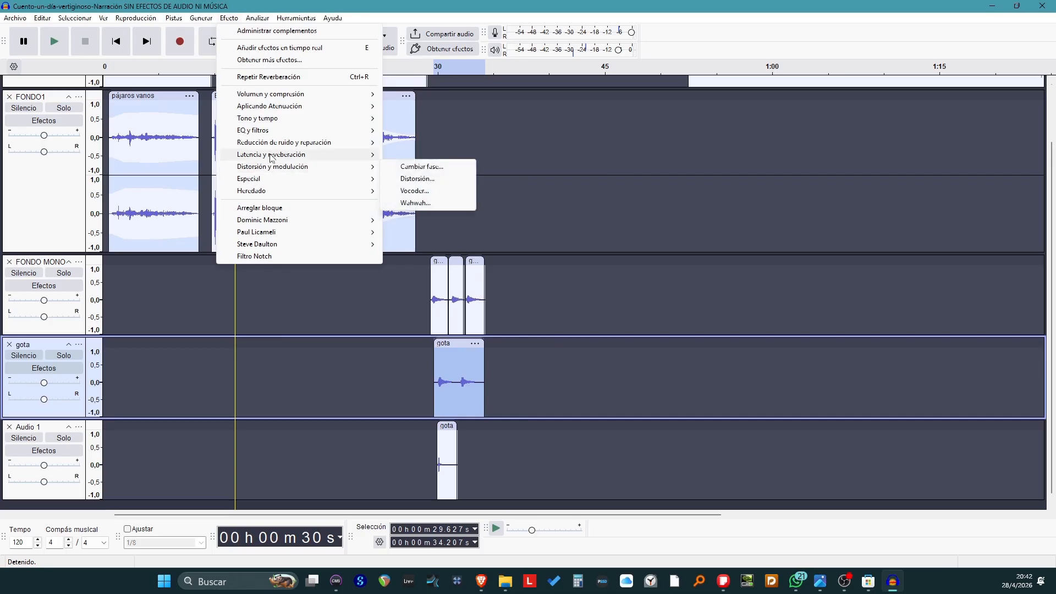
pyautogui.moveTo(284, 136)
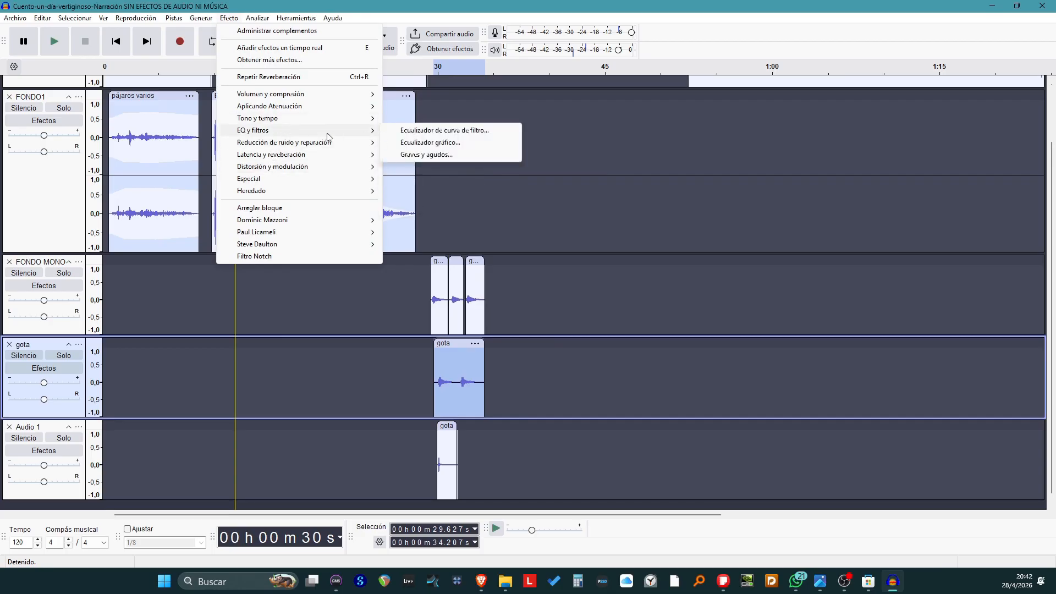
pyautogui.moveTo(303, 152)
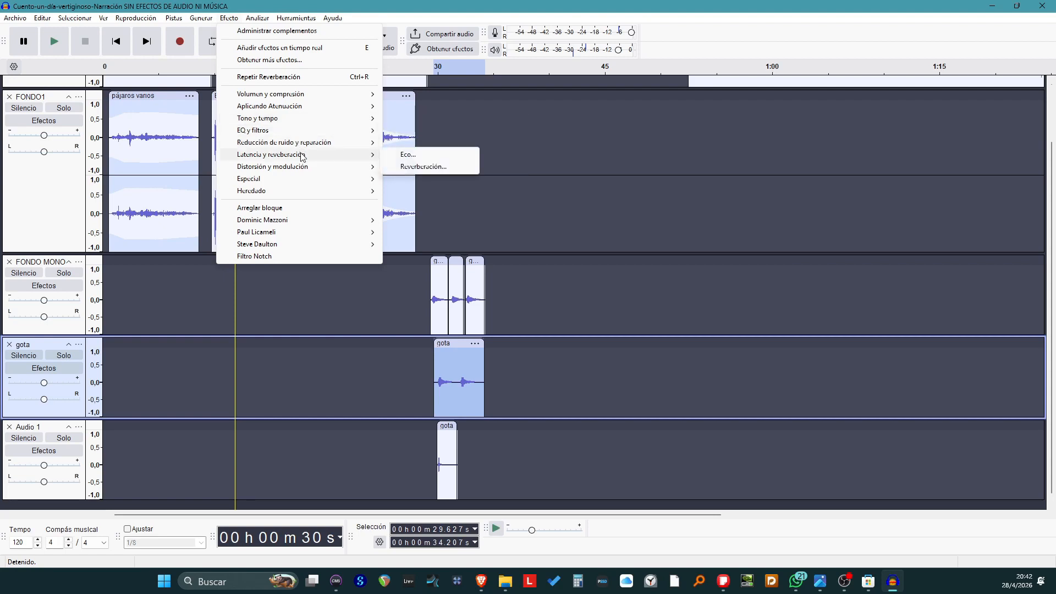
pyautogui.click(427, 155)
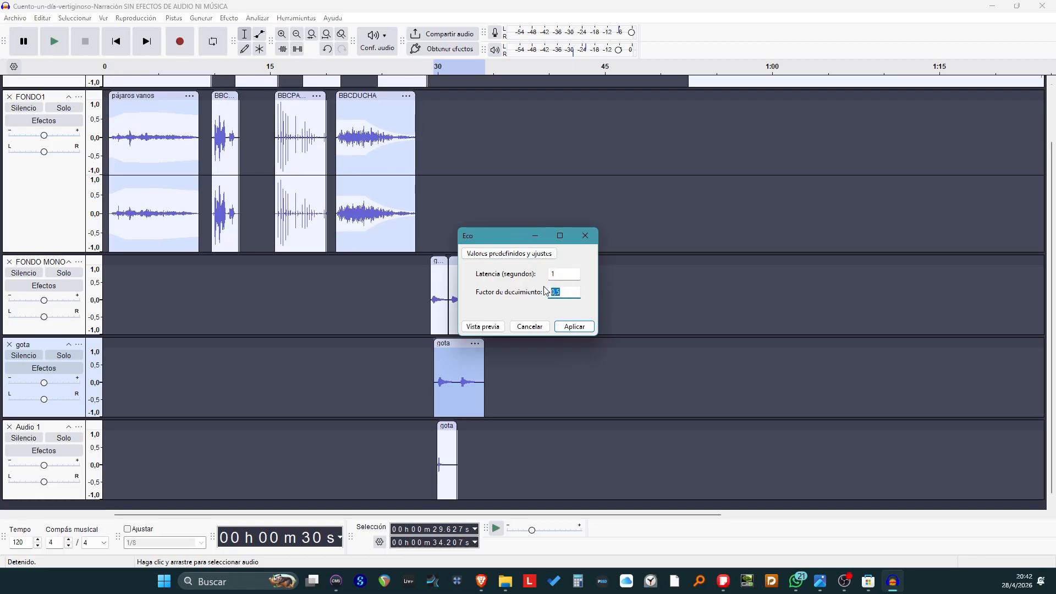
pyautogui.write('2')
pyautogui.click(488, 326)
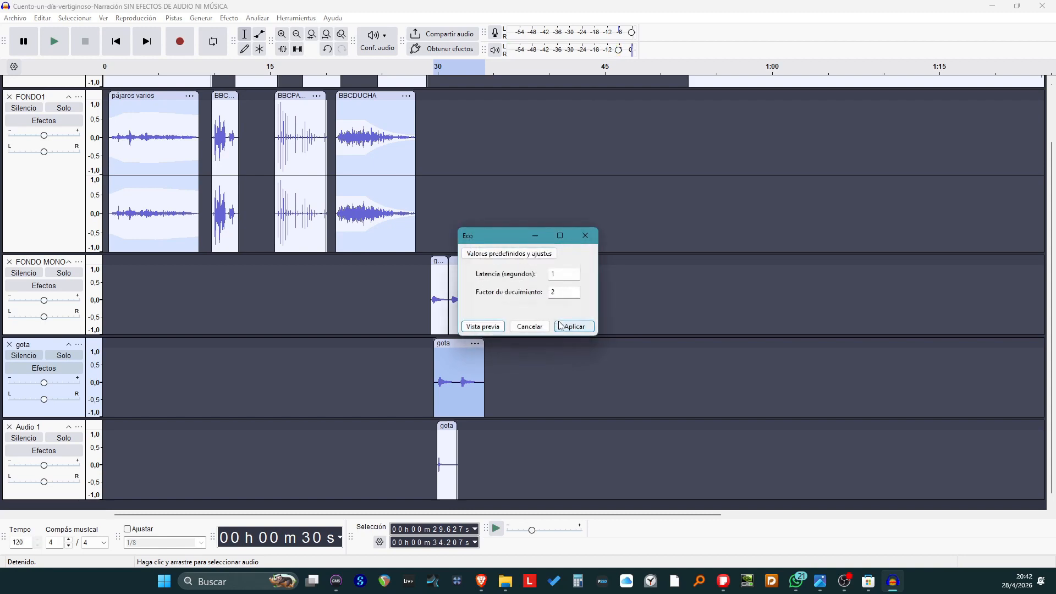
# - Apply the echo to the gota clip with a decay factor below 1, and listen to the mix from about 27.5 seconds
pyautogui.moveTo(570, 291); pyautogui.dragTo(547, 290)
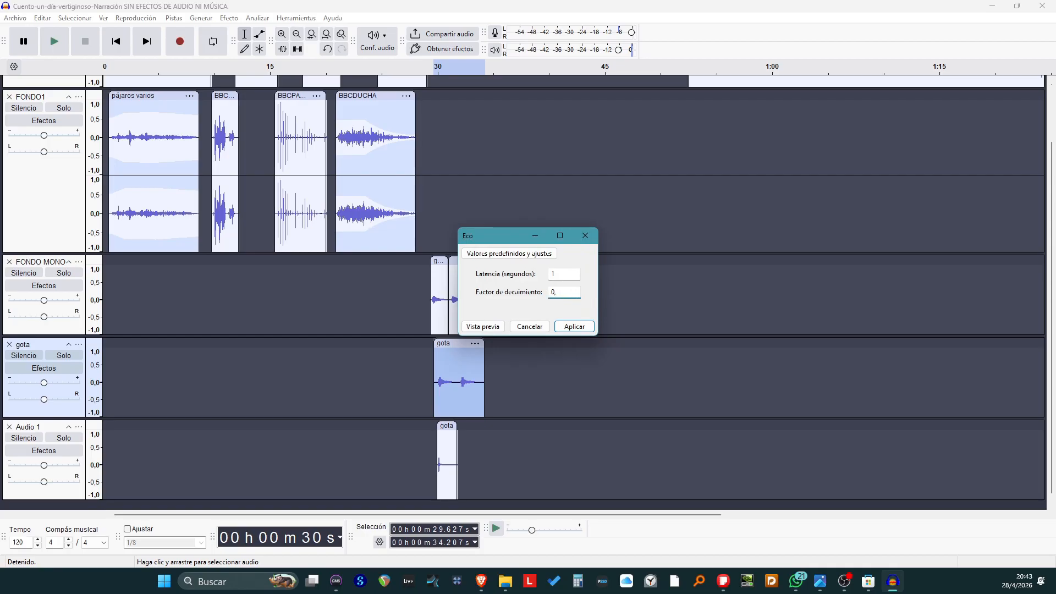
pyautogui.click(482, 326)
pyautogui.click(573, 327)
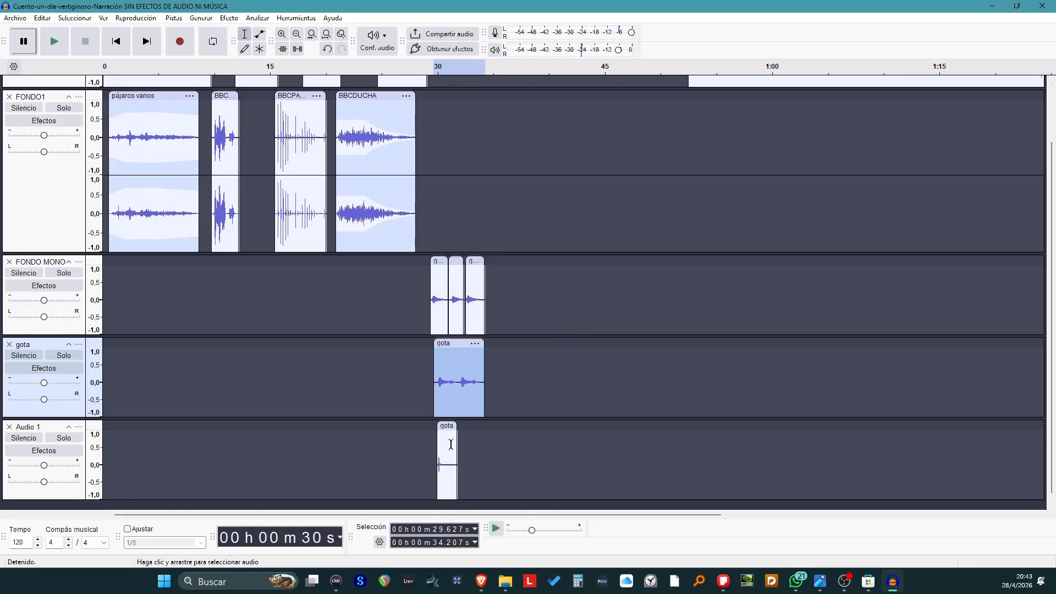
pyautogui.click(409, 71)
pyautogui.click(526, 320)
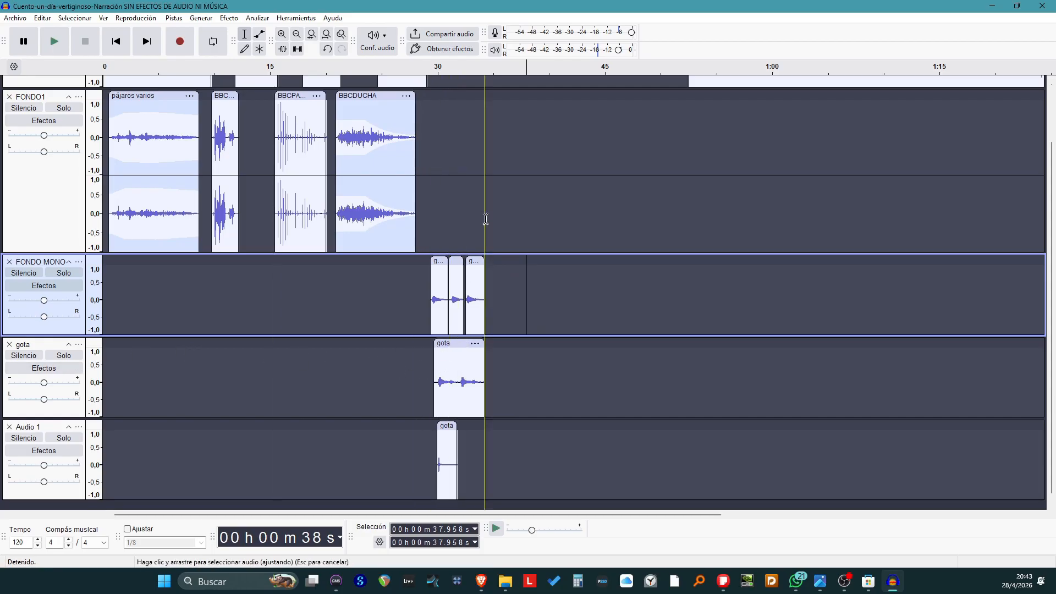
# - Collapse the FONDO MONO, gota and Audio 1 tracks to their minimum height
pyautogui.scroll(1, 496, 215)
pyautogui.scroll(1, 505, 206)
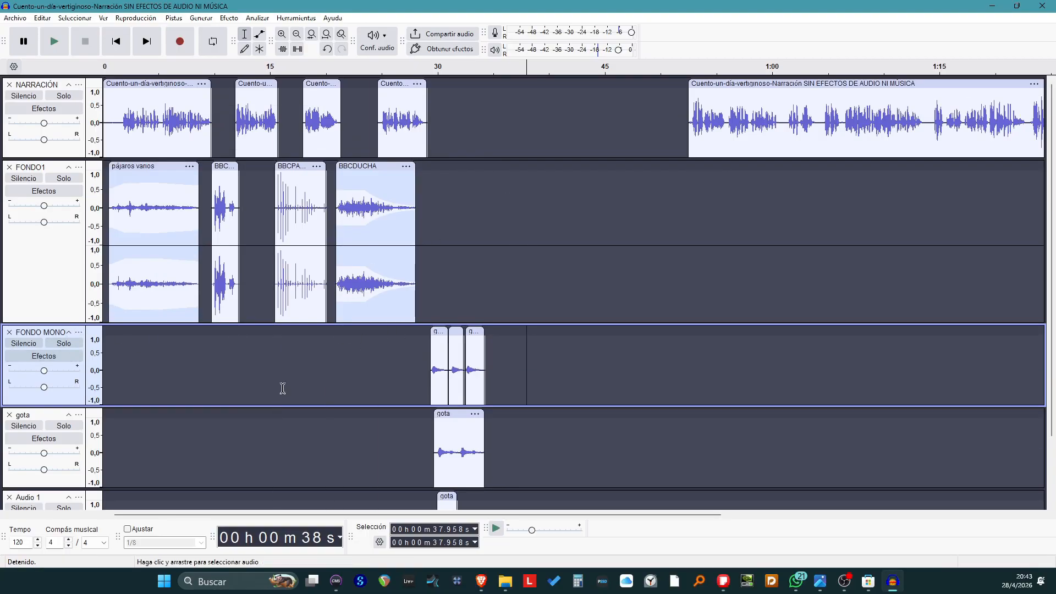
pyautogui.scroll(-2, 283, 385)
pyautogui.click(69, 253)
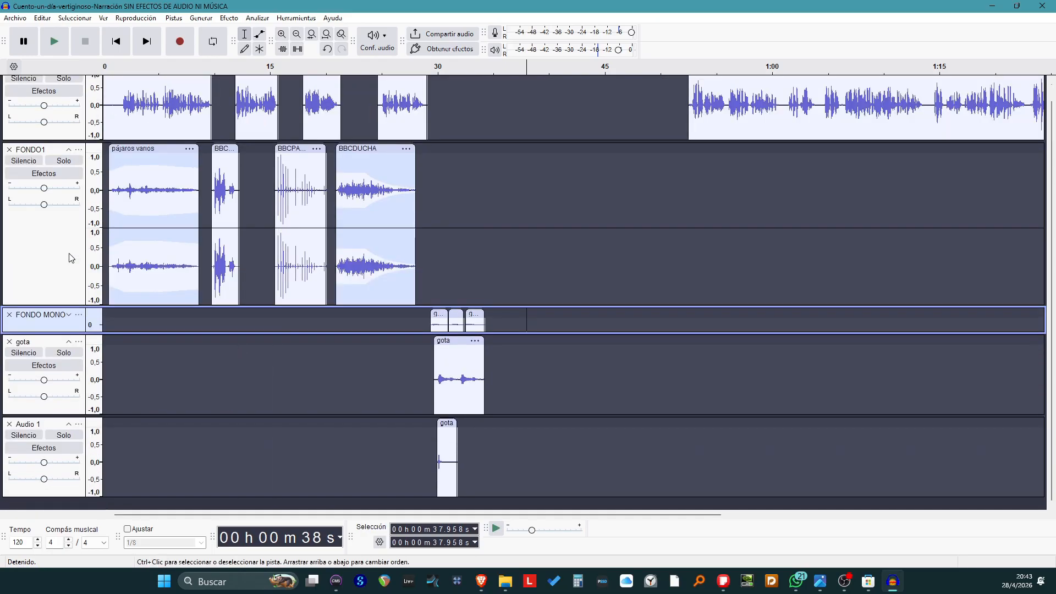
pyautogui.click(68, 314)
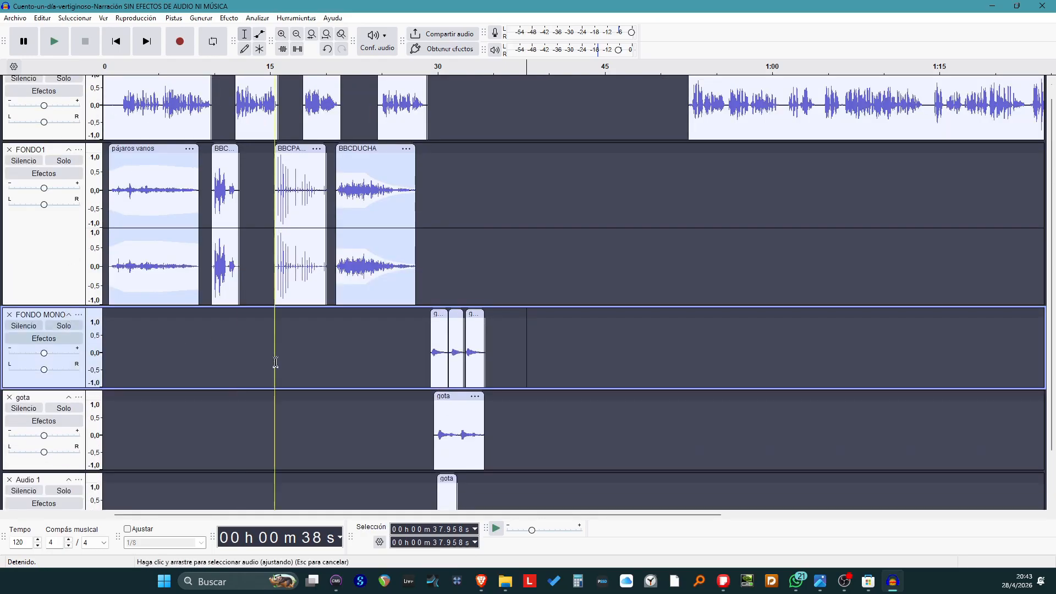
pyautogui.click(69, 315)
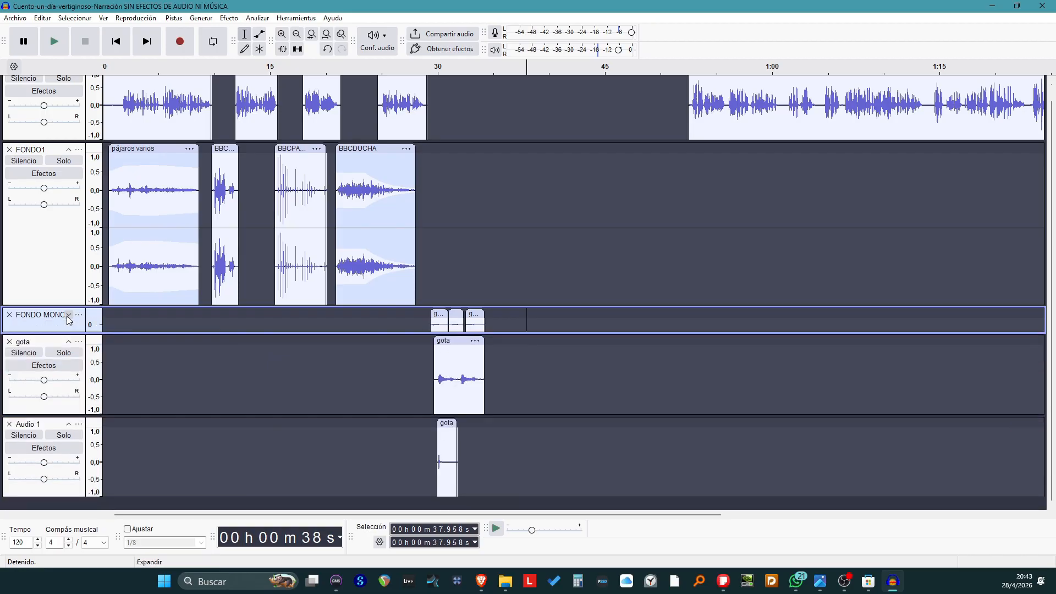
pyautogui.click(69, 342)
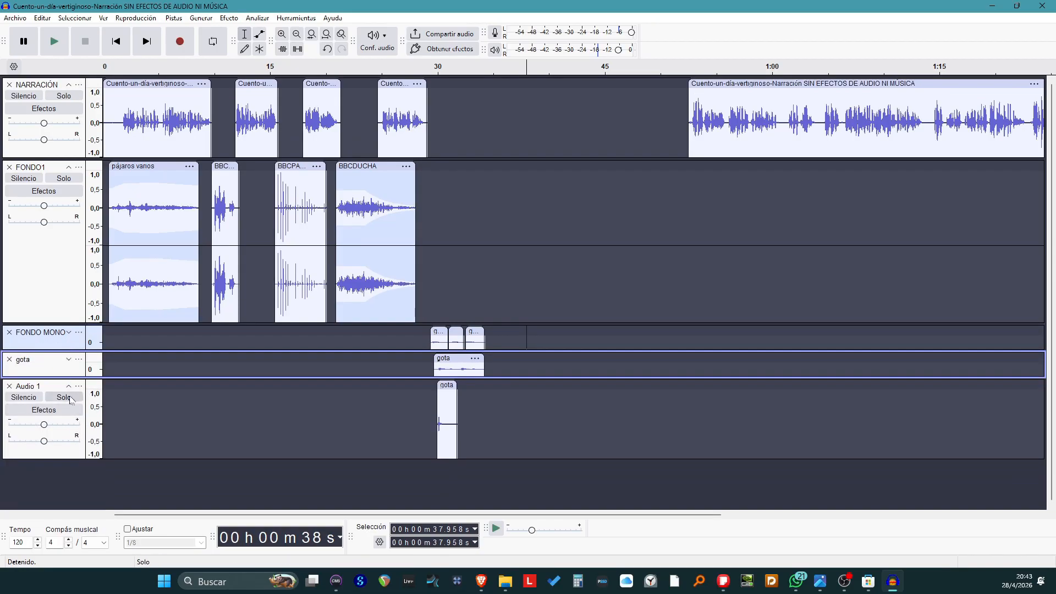
pyautogui.click(68, 386)
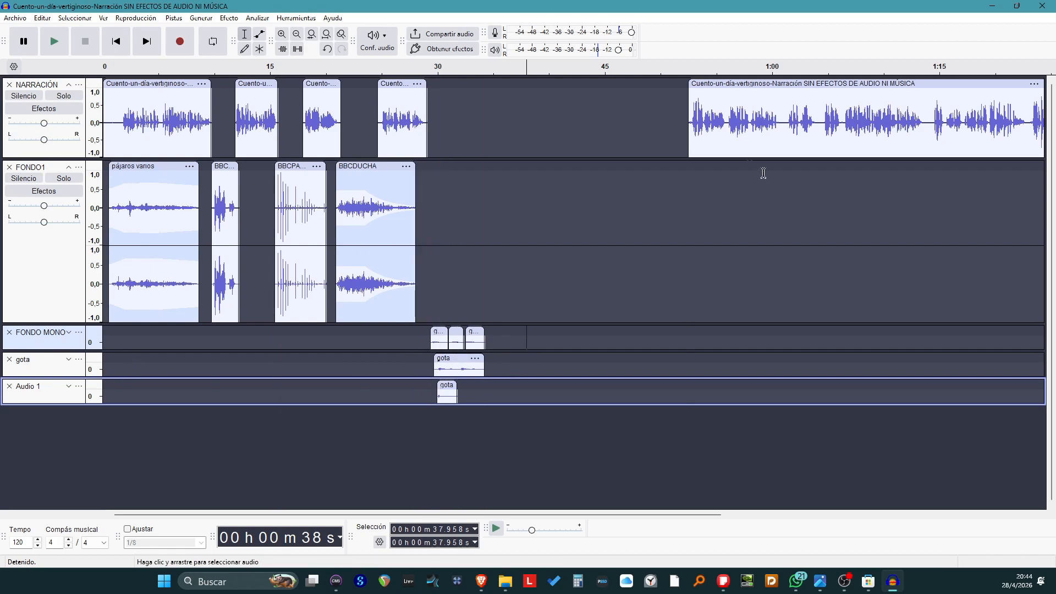
# - Move the last NARRACIÓN clip earlier so it starts at about 34 seconds, right after the drops, and listen to its beginning
pyautogui.moveTo(713, 92); pyautogui.dragTo(510, 98)
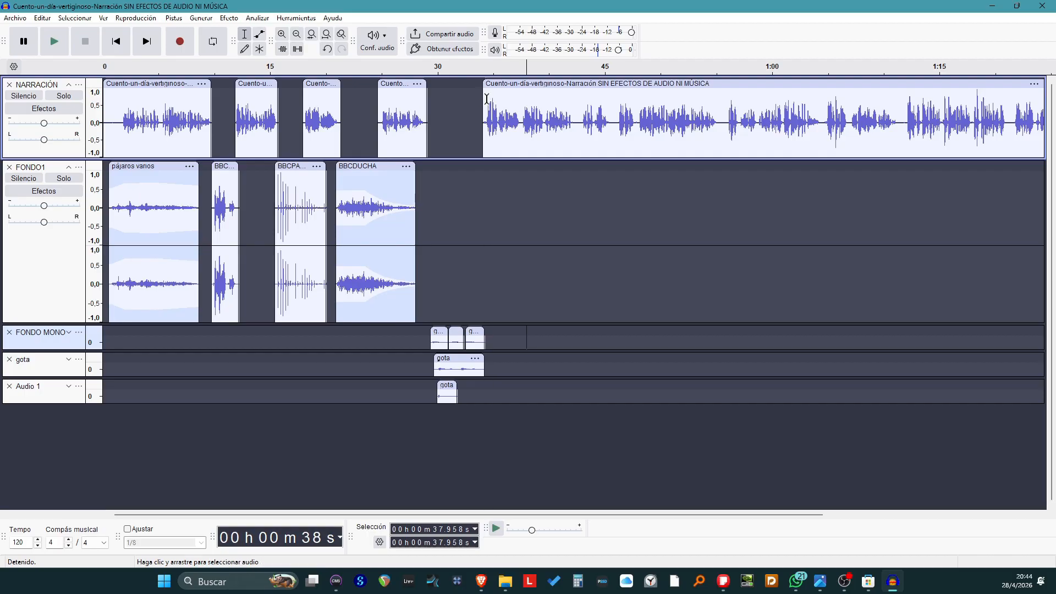
pyautogui.click(484, 99)
pyautogui.press('space')
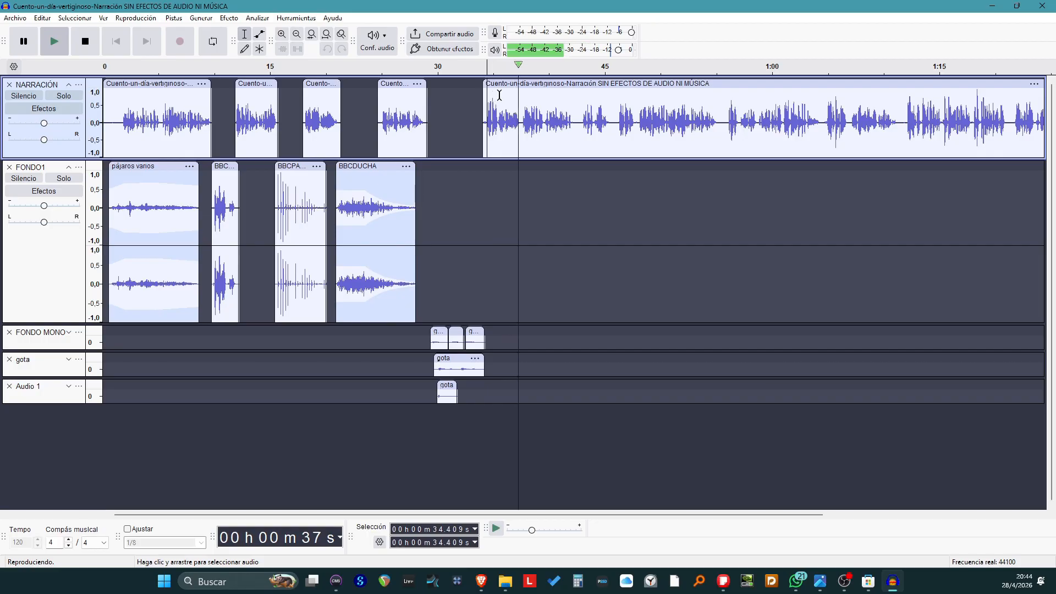
pyautogui.press('space')
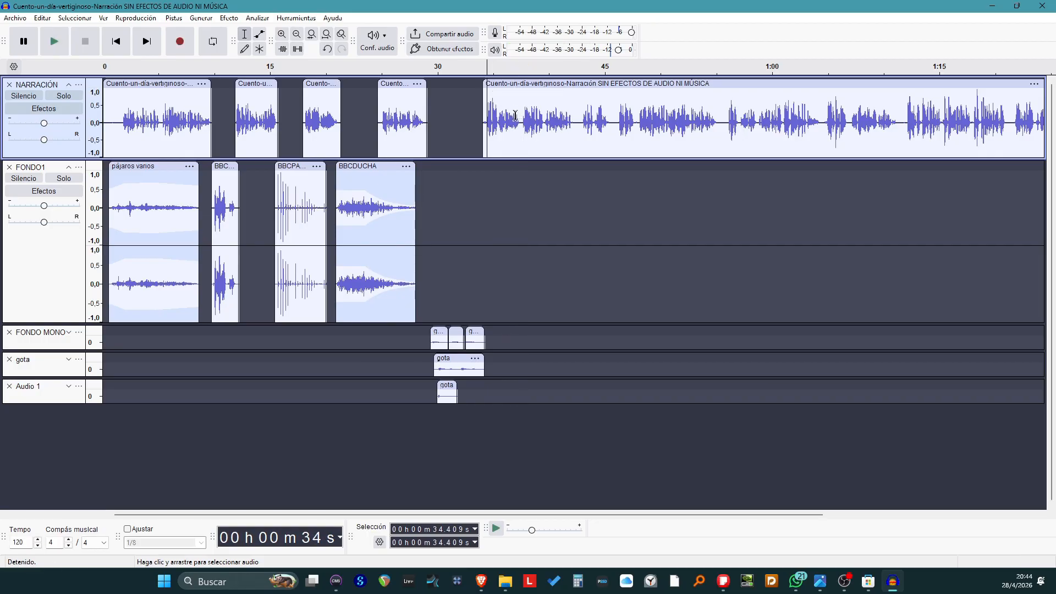
# - Listen to the narration from about 36.8 seconds and place the cursor at about 37.1 seconds, where the phrase ends
pyautogui.scroll(3, 515, 115)
pyautogui.scroll(2, 511, 117)
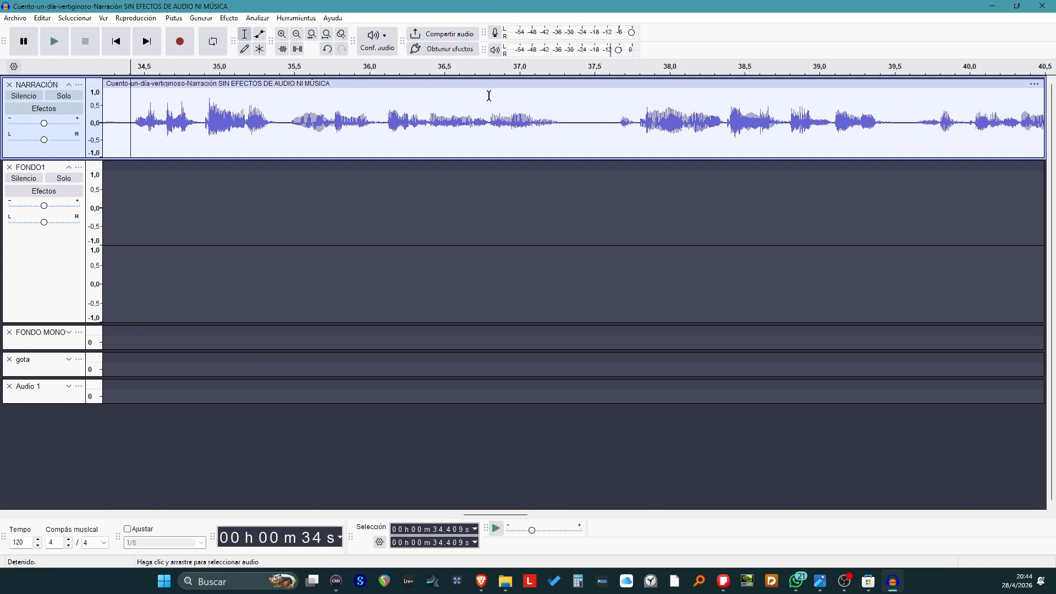
pyautogui.click(488, 96)
pyautogui.press('space')
pyautogui.press('space')
pyautogui.click(549, 209)
pyautogui.click(536, 140)
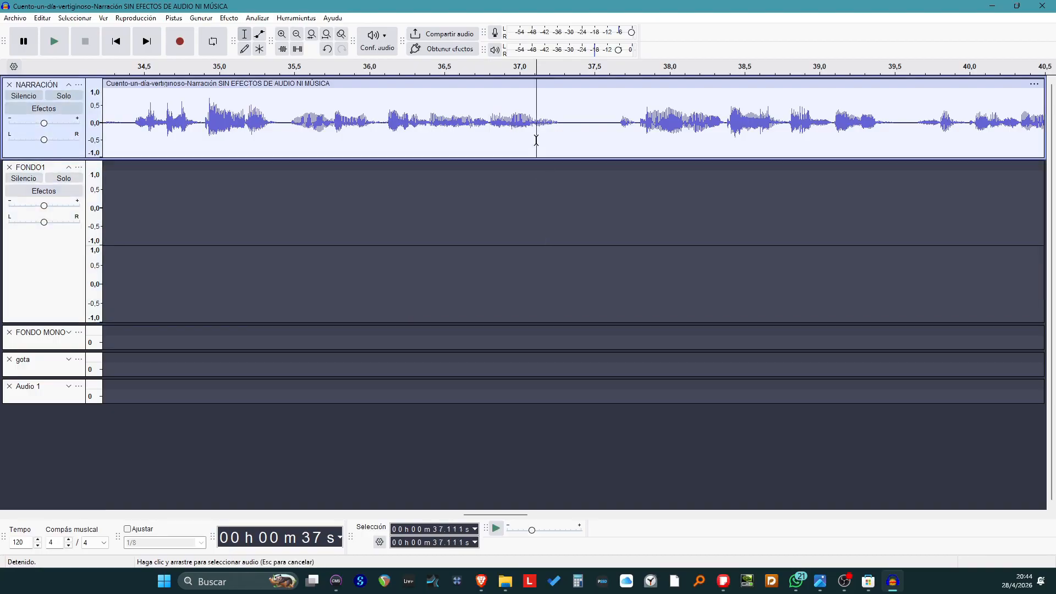
pyautogui.scroll(-1, 536, 140)
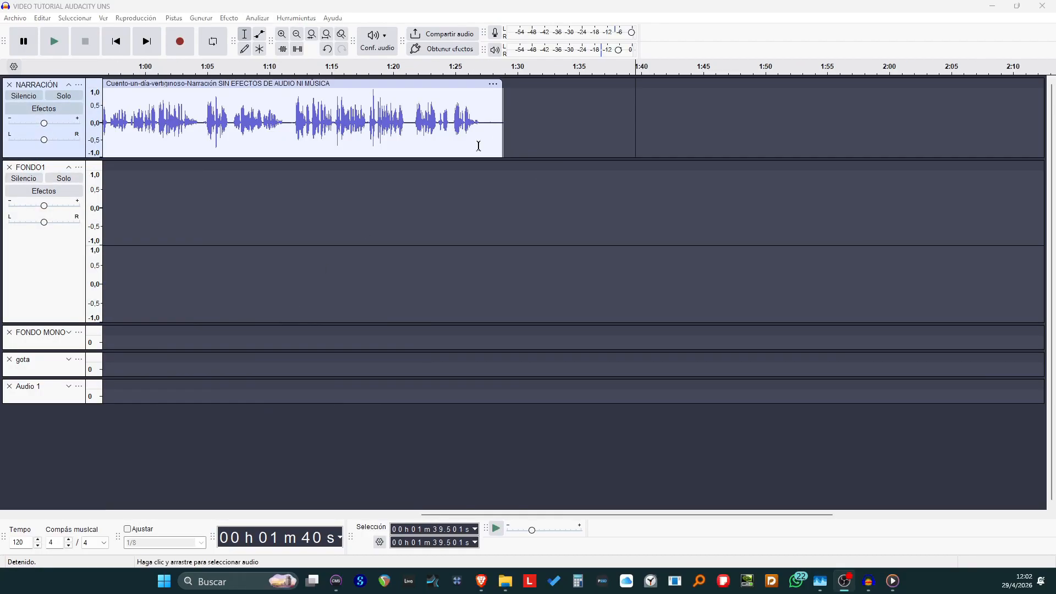
# - Record a new voice clip about 10 seconds long in the NARRACIÓN track, starting at about 1:33
pyautogui.click(556, 124)
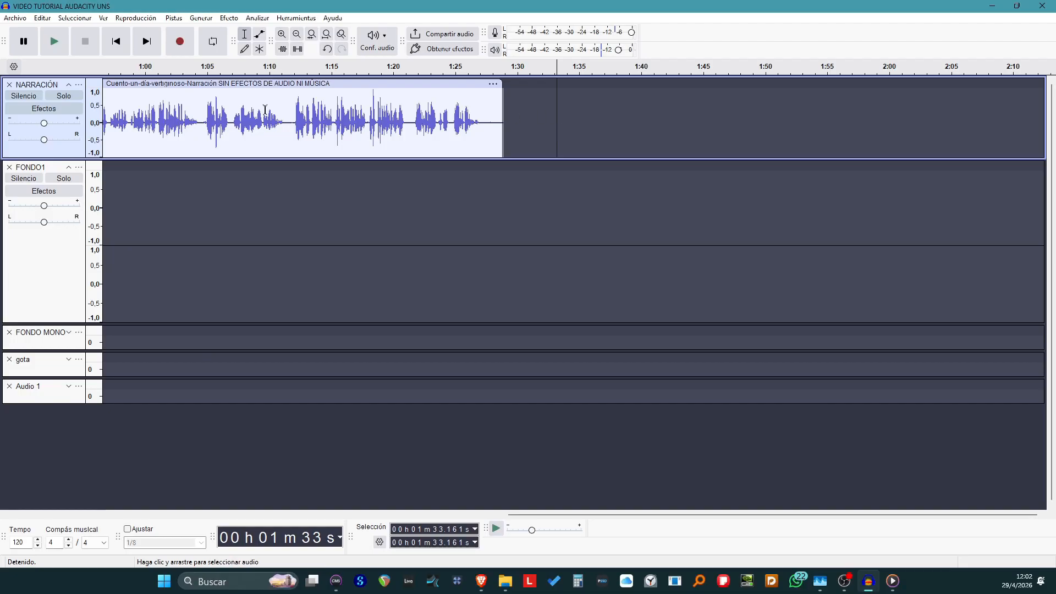
pyautogui.click(181, 42)
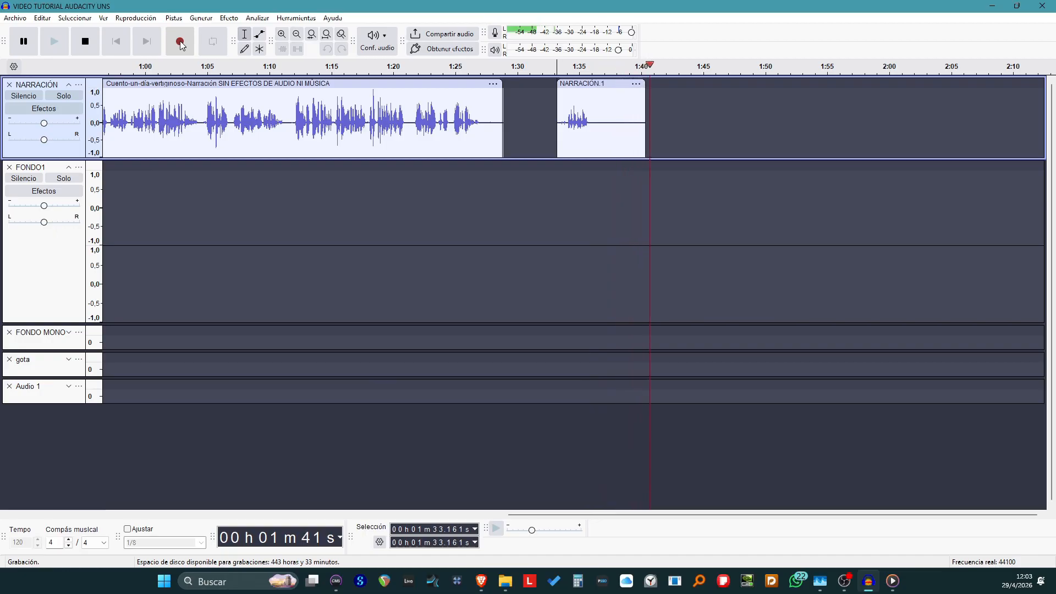
pyautogui.click(92, 44)
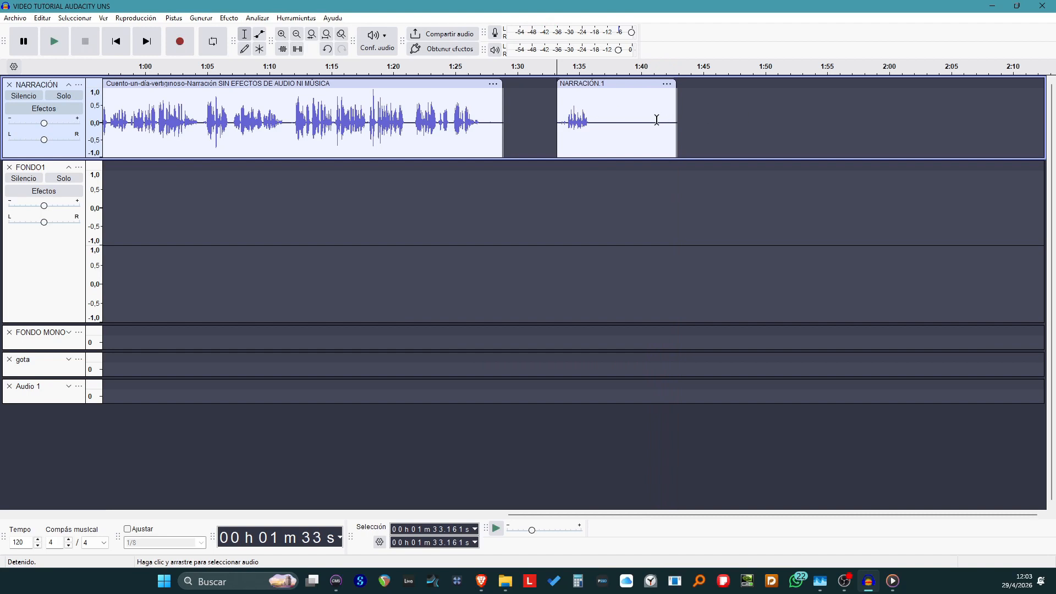
# - Select the newly recorded NARRACIÓN clip and preview Change Pitch on it with a percent change of -19
pyautogui.click(565, 86)
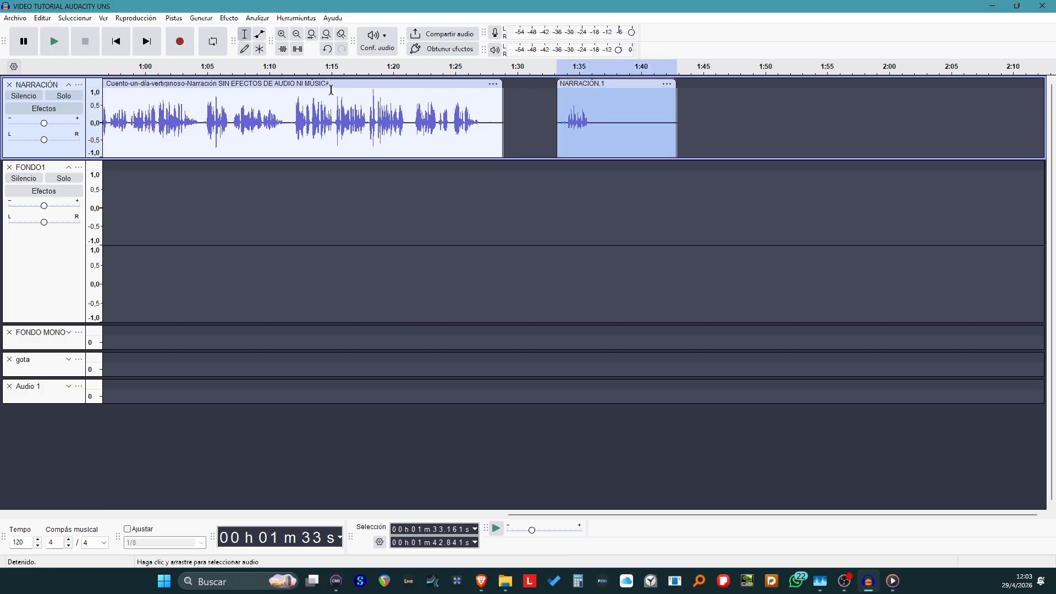
pyautogui.click(229, 17)
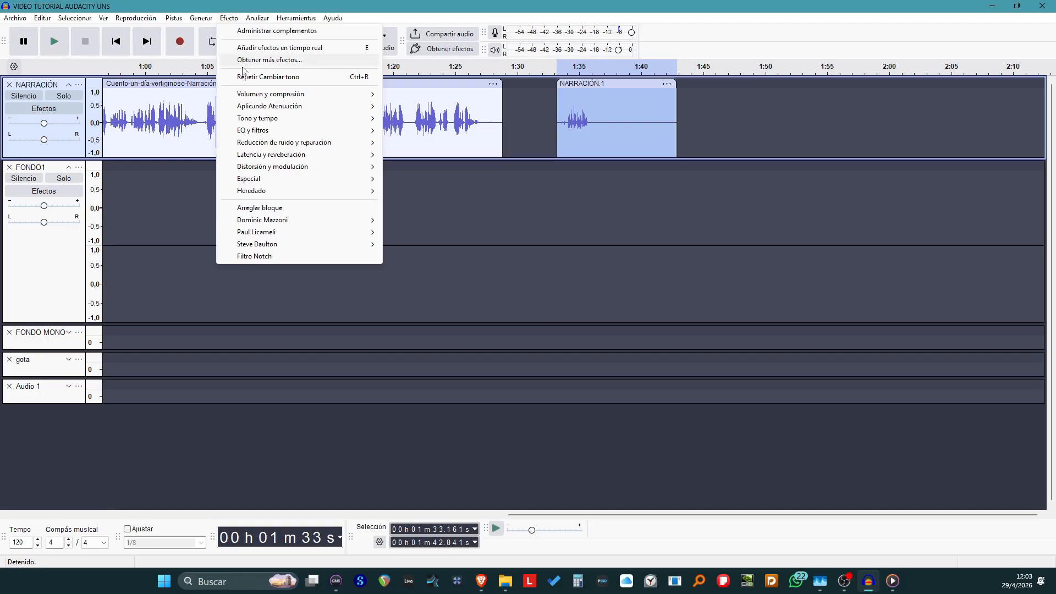
pyautogui.moveTo(330, 118)
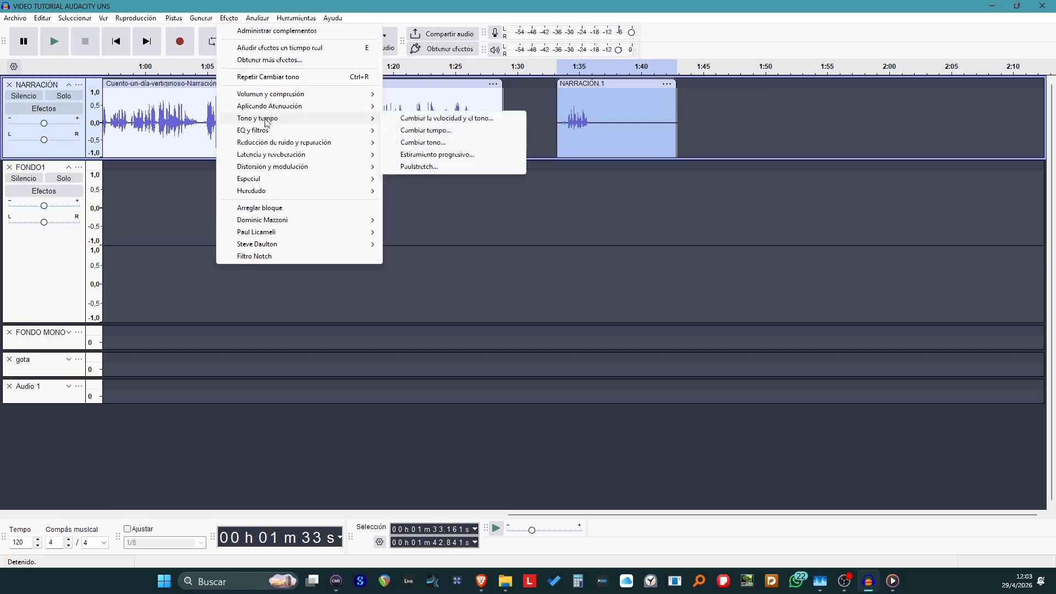
pyautogui.click(438, 140)
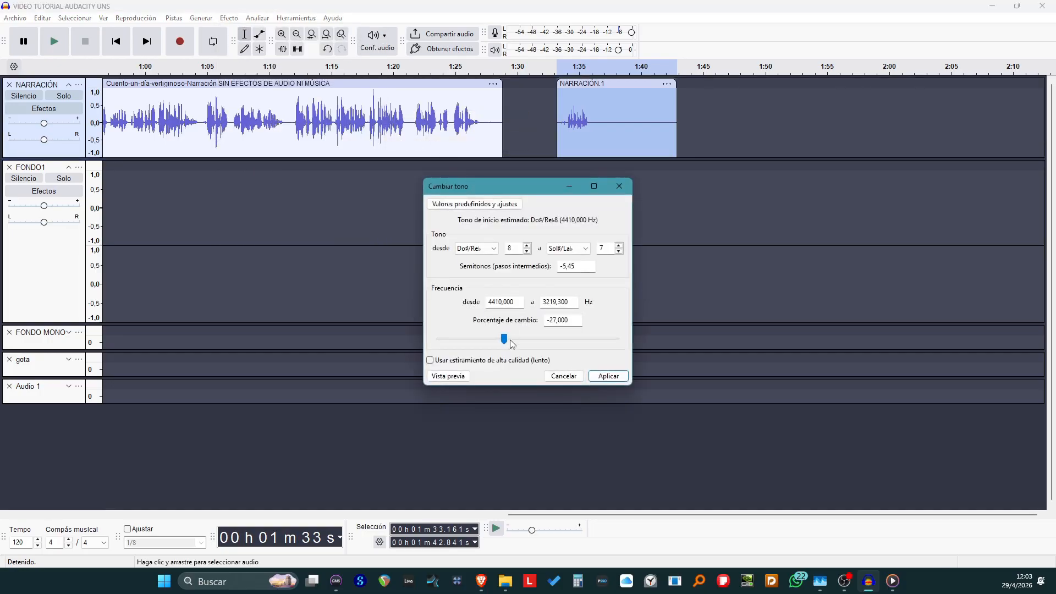
pyautogui.moveTo(507, 344); pyautogui.dragTo(515, 344)
pyautogui.click(456, 378)
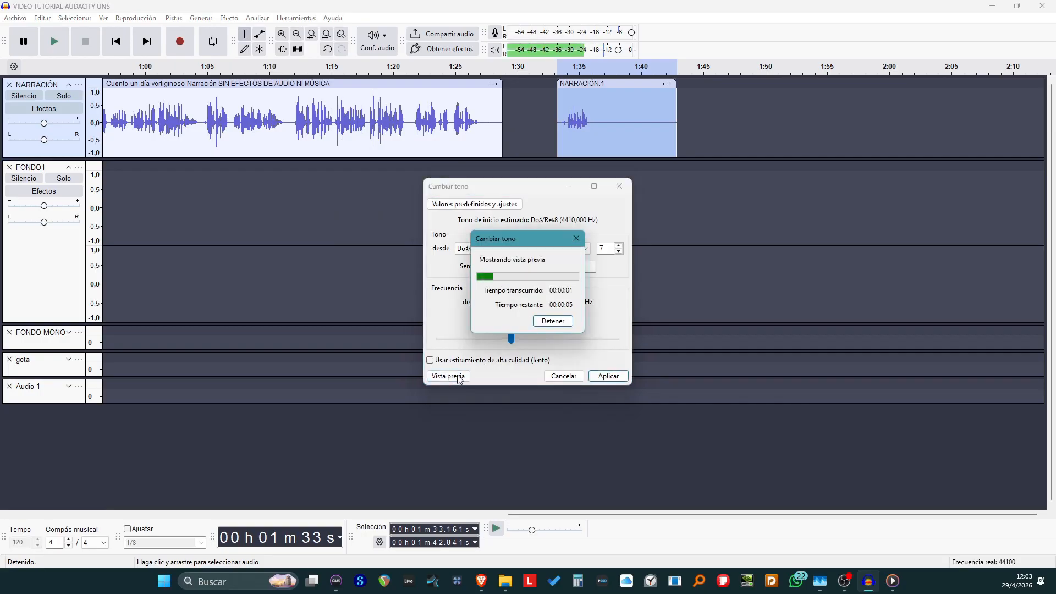
pyautogui.click(577, 238)
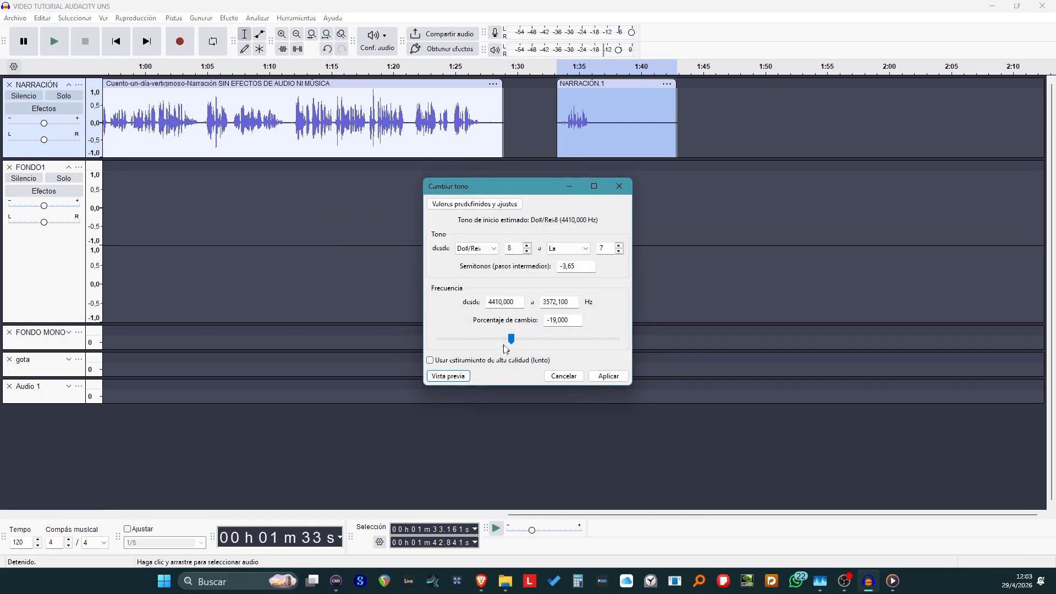
# - Preview lower pitches for the recorded voice clip and apply Change Pitch with a percent change of -35
pyautogui.moveTo(511, 344); pyautogui.dragTo(505, 344)
pyautogui.click(445, 377)
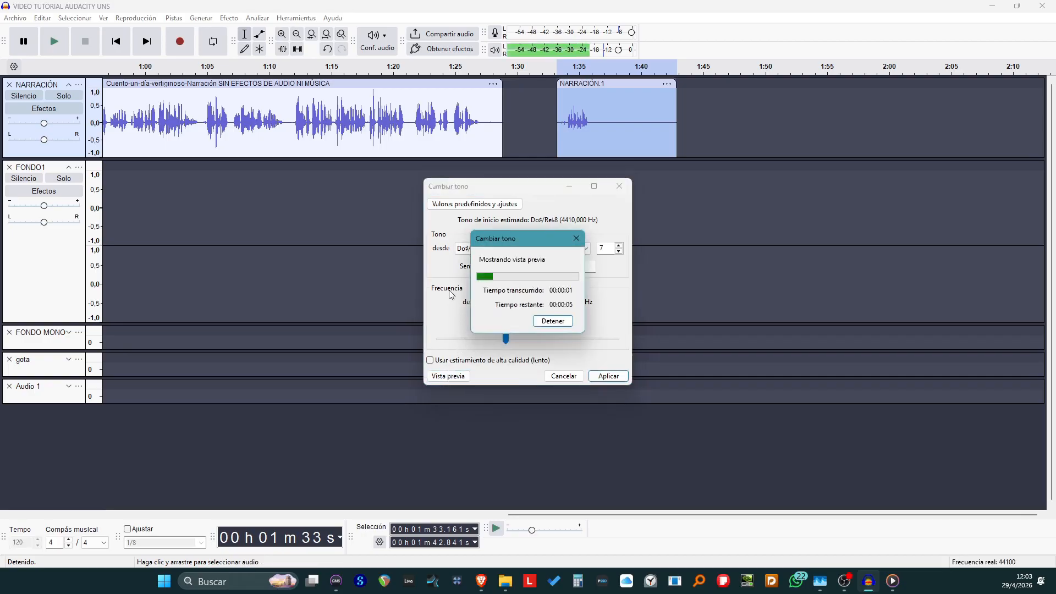
pyautogui.click(582, 237)
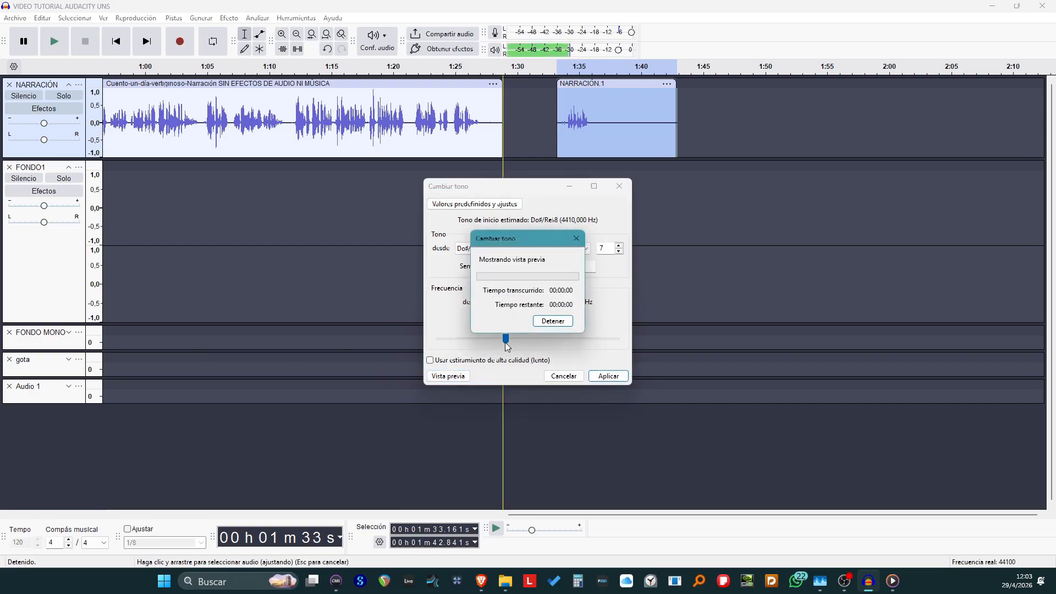
pyautogui.click(553, 322)
pyautogui.moveTo(506, 340); pyautogui.dragTo(496, 340)
pyautogui.click(454, 377)
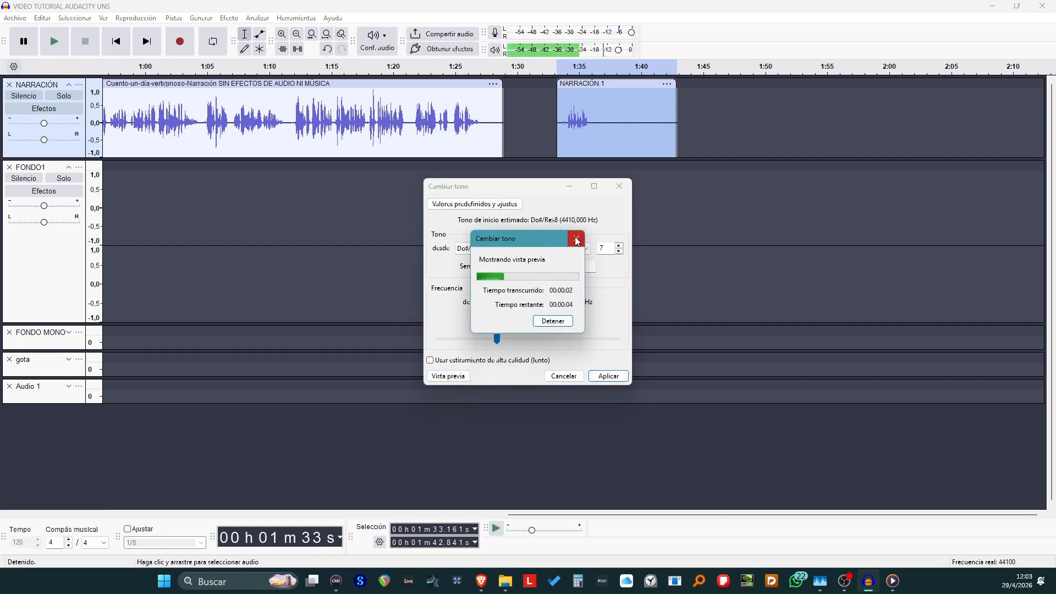
pyautogui.click(579, 239)
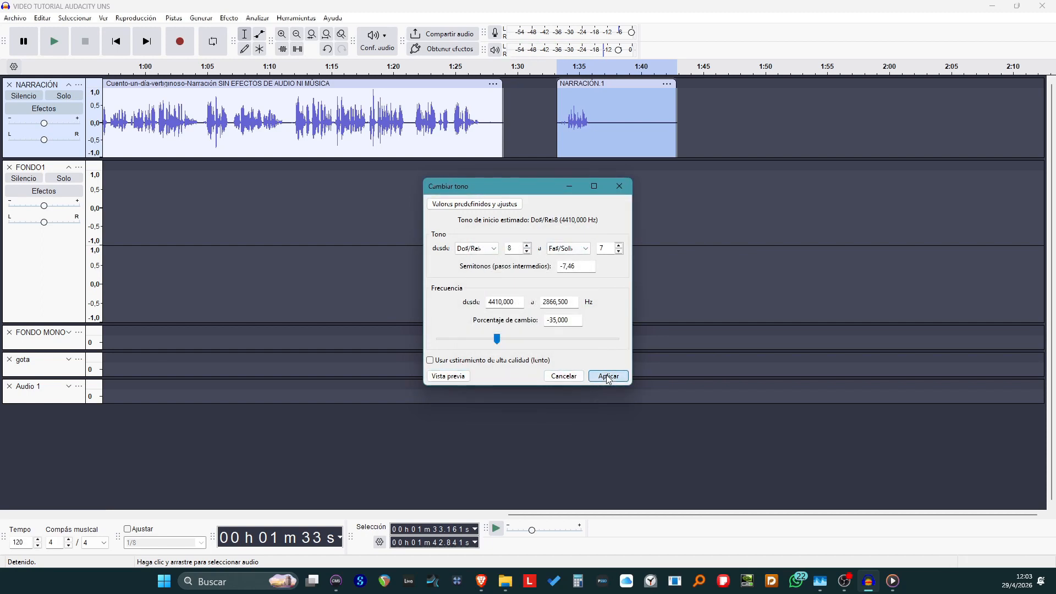
pyautogui.click(606, 375)
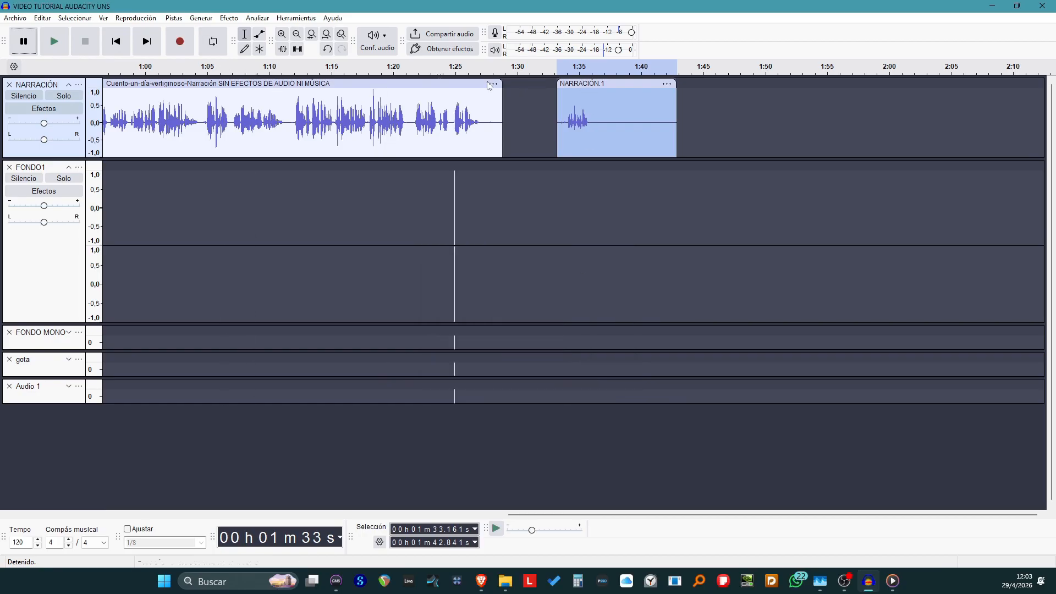
pyautogui.click(570, 103)
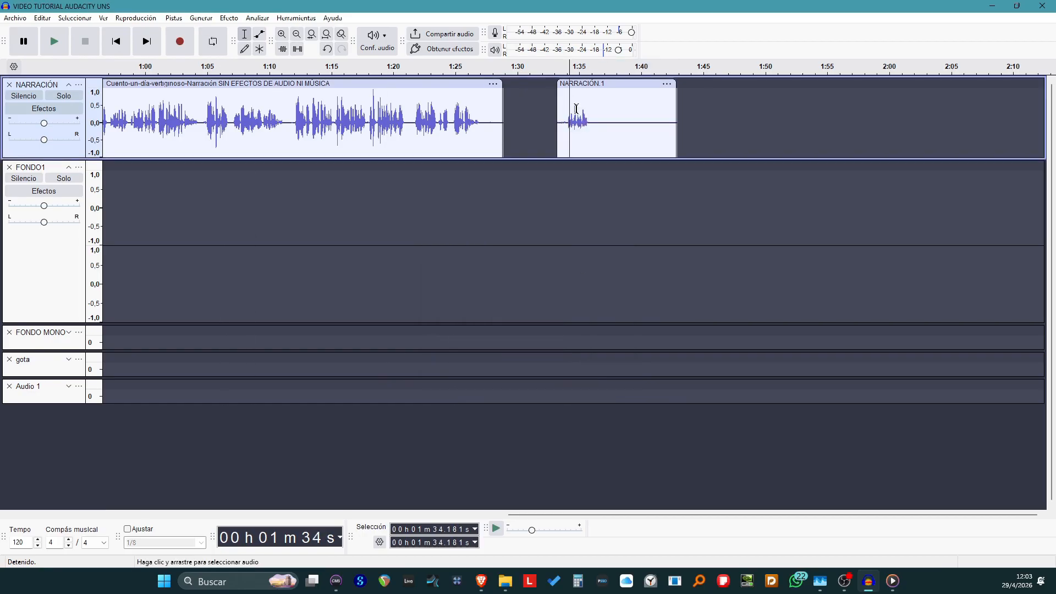
# - Listen to the second NARRACIÓN clip from about 1:34.8 to find where its closing words begin
pyautogui.keyDown('ctrl'); pyautogui.scroll(3, 576, 106); pyautogui.keyUp('ctrl')
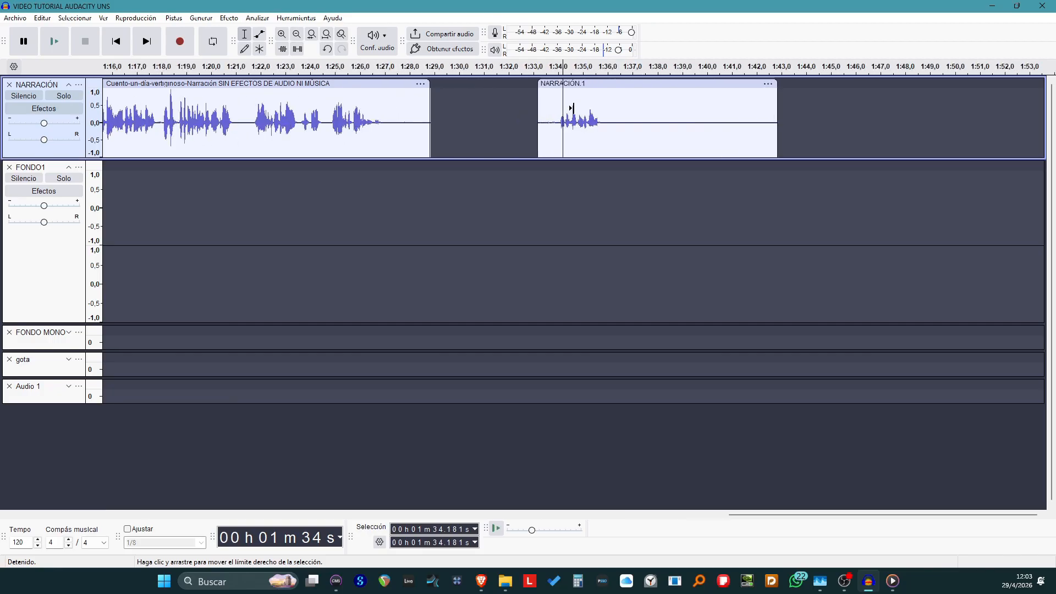
pyautogui.click(580, 105)
pyautogui.press('space')
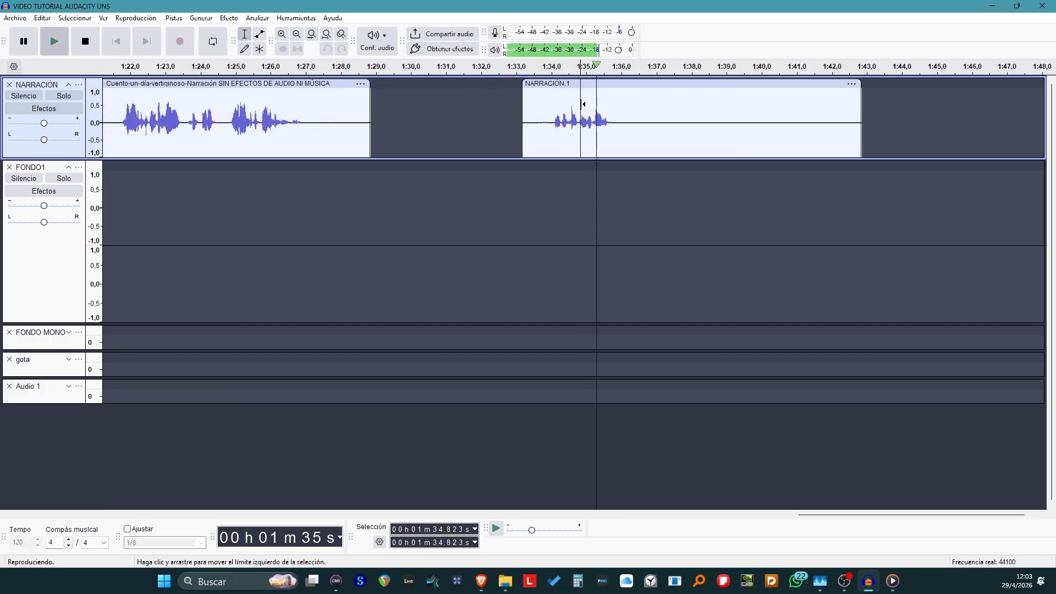
pyautogui.press('space')
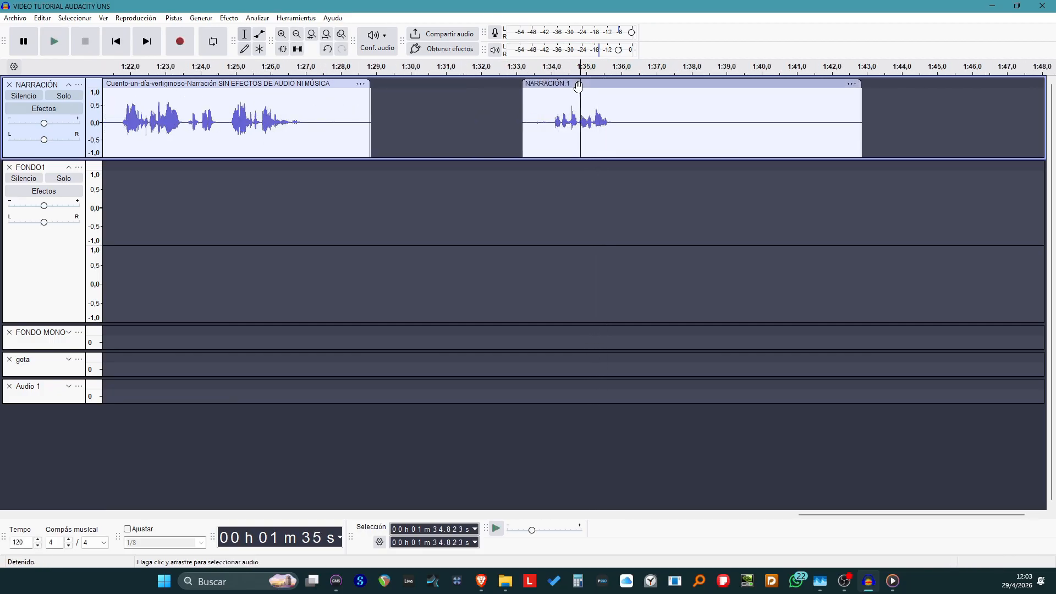
pyautogui.moveTo(579, 103); pyautogui.dragTo(608, 104)
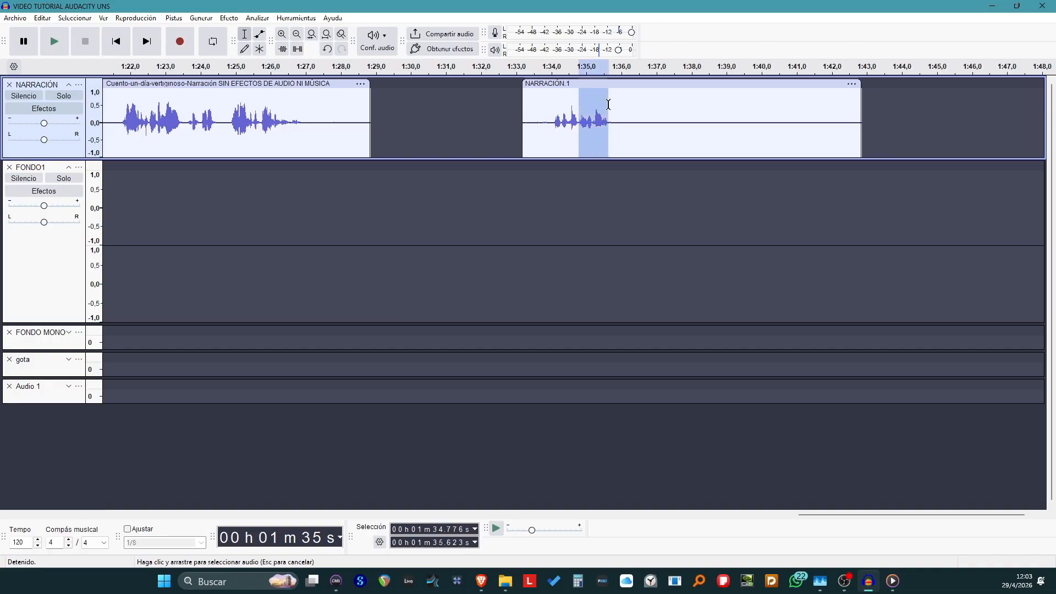
pyautogui.click(229, 18)
pyautogui.moveTo(284, 156)
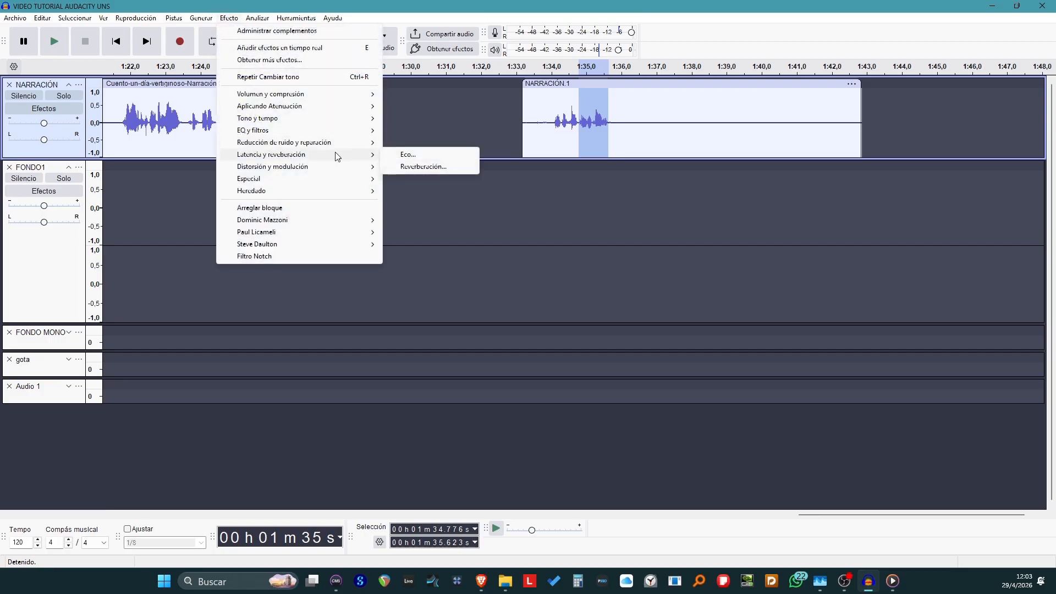
pyautogui.click(399, 156)
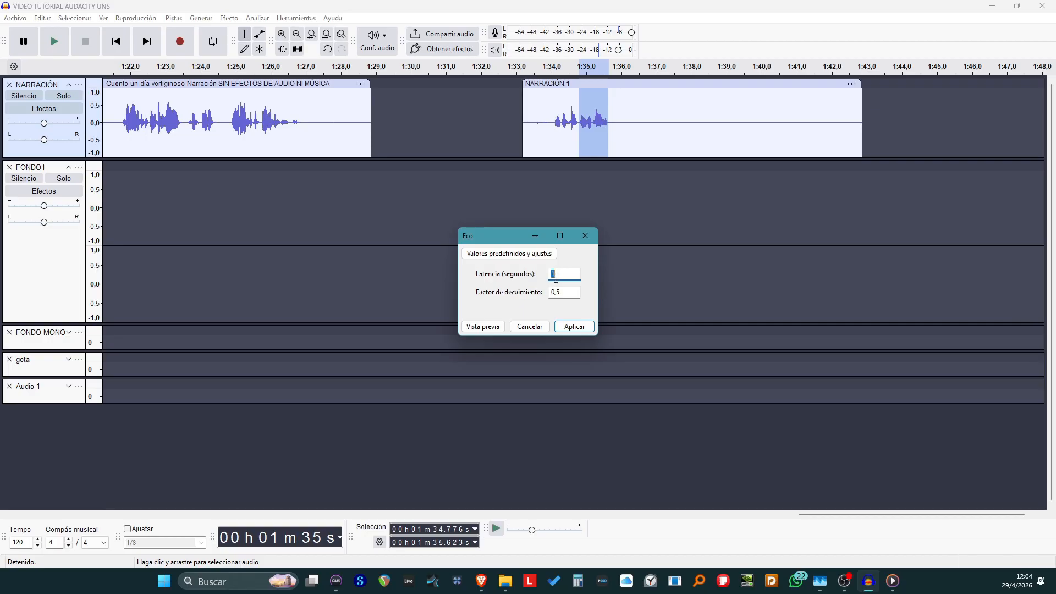
pyautogui.click(478, 328)
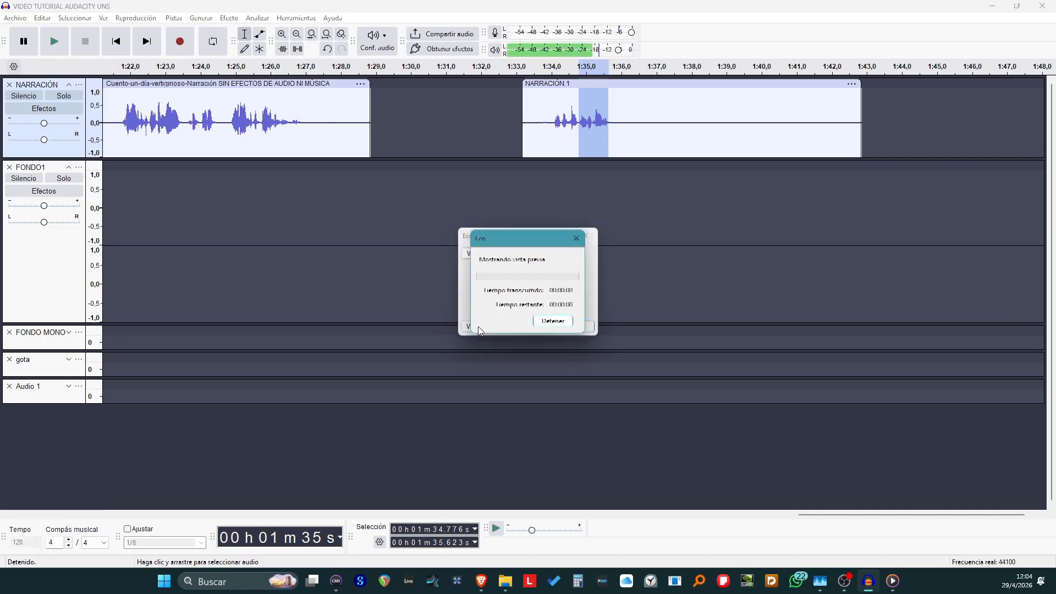
pyautogui.click(618, 115)
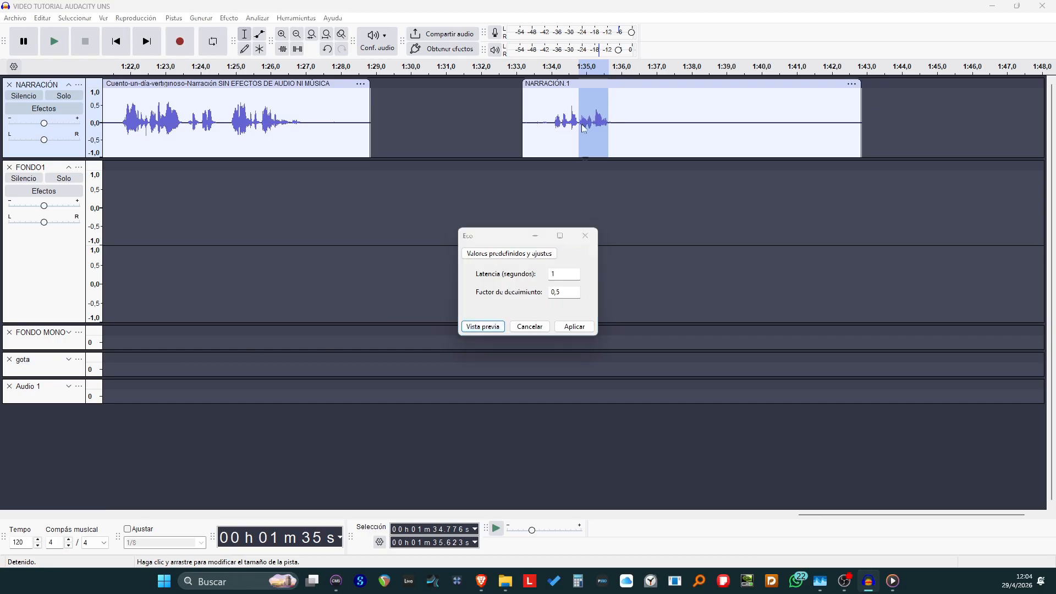
pyautogui.click(541, 325)
# - Select the second NARRACIÓN clip from about 1:34.8 to its end and preview Echo with a 1-second delay and 0.5 decay factor
pyautogui.click(562, 109)
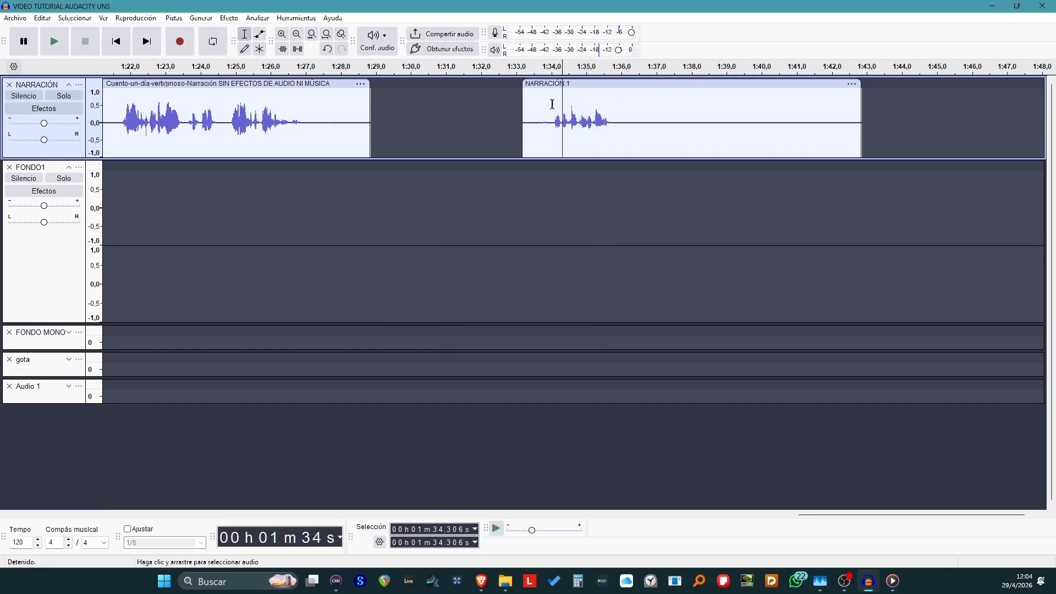
pyautogui.moveTo(581, 104); pyautogui.dragTo(862, 116)
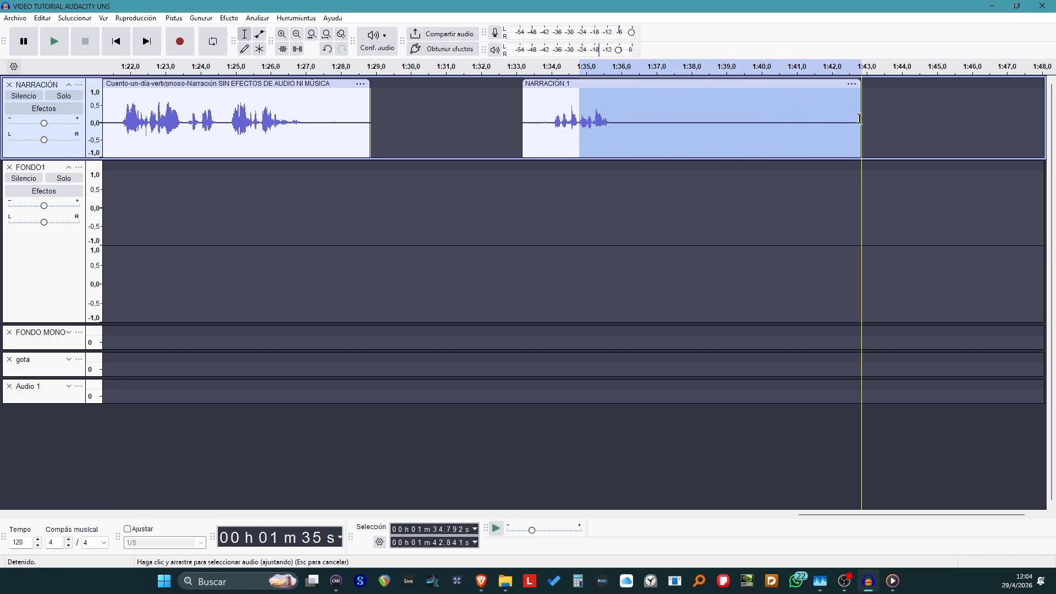
pyautogui.click(227, 19)
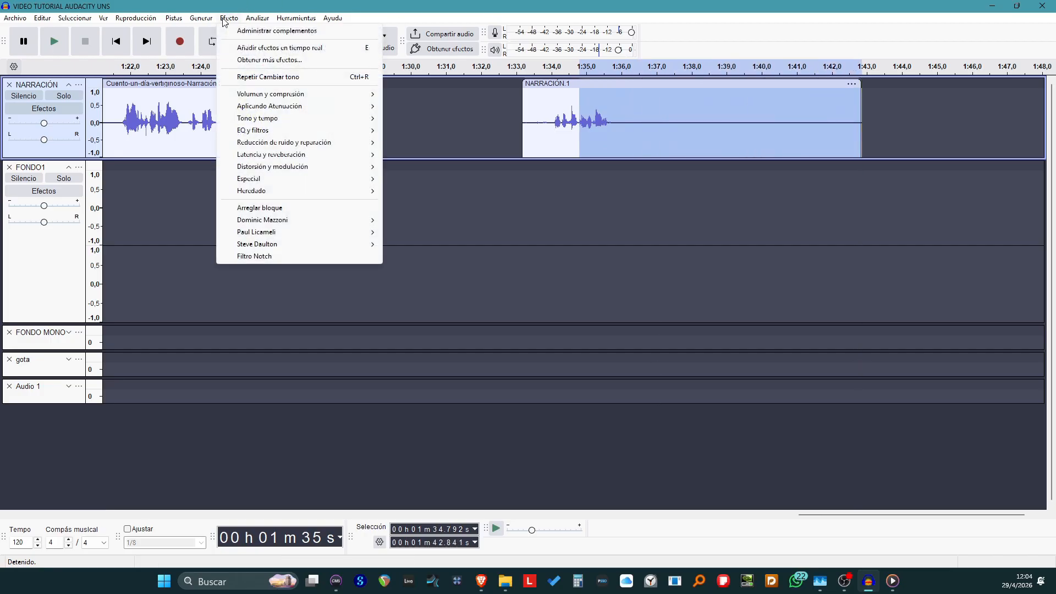
pyautogui.moveTo(268, 155)
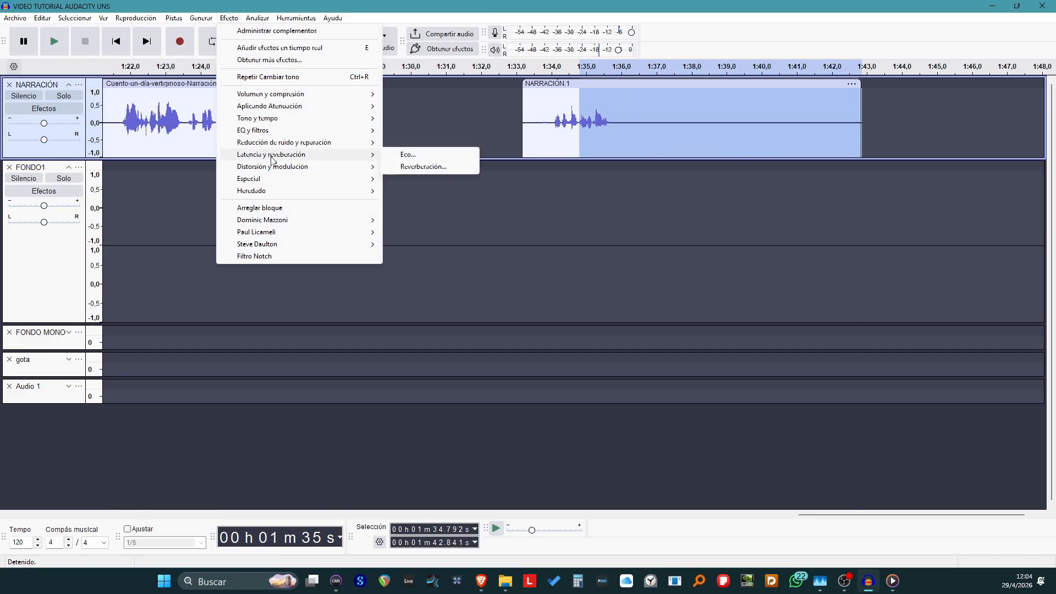
pyautogui.click(419, 156)
pyautogui.click(486, 326)
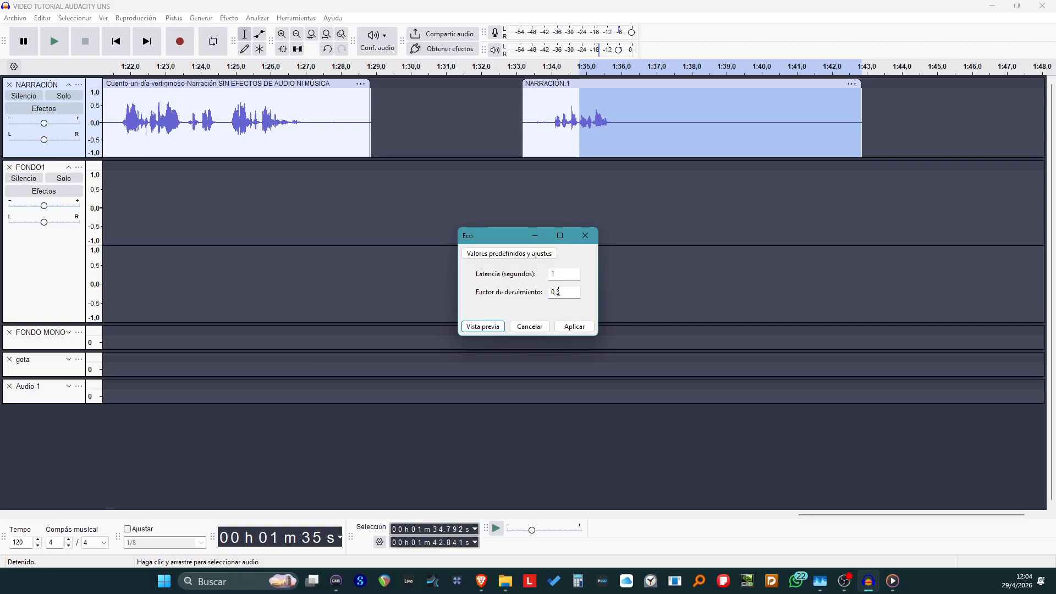
# - Preview the echo with a decay factor of 0.3 and a delay of 0.5 seconds
pyautogui.click(563, 293)
pyautogui.click(487, 327)
pyautogui.click(559, 274)
pyautogui.click(491, 331)
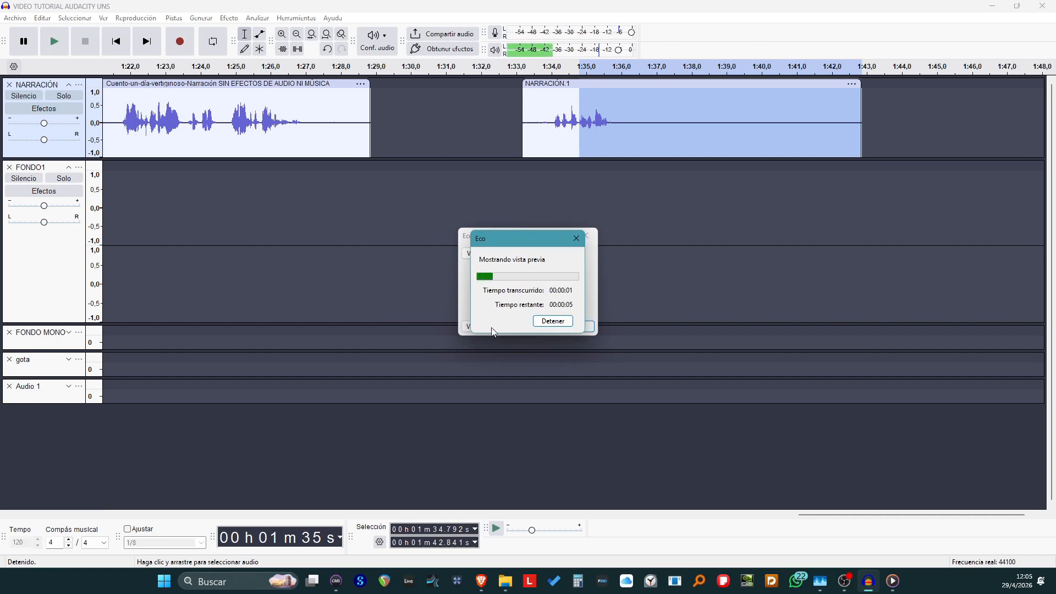
pyautogui.click(576, 237)
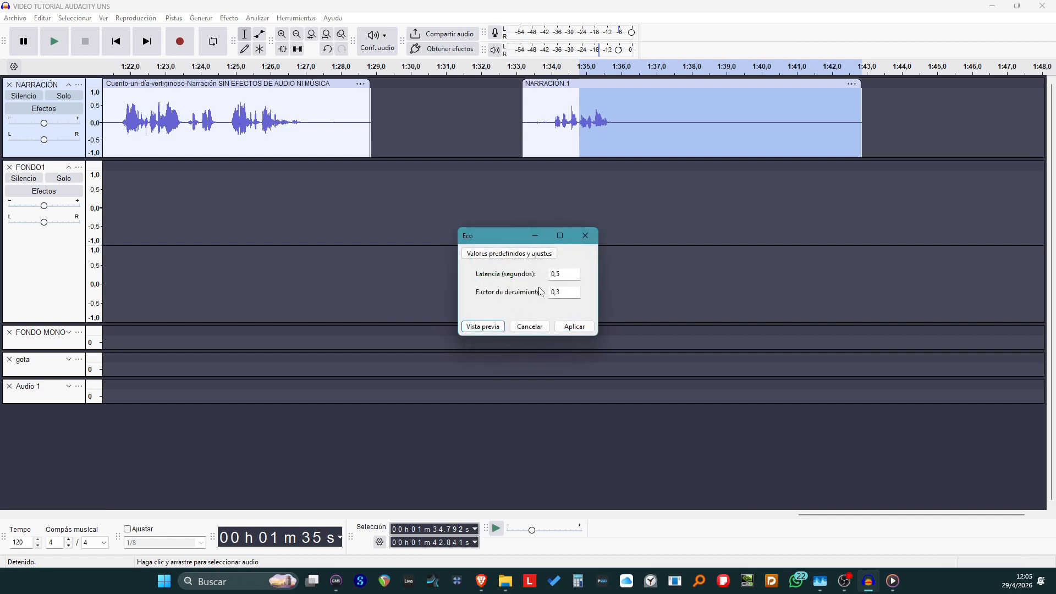
# - Set the echo delay to 0.2 seconds and the decay factor to 0.5, previewing the changes, and apply the effect
pyautogui.click(560, 274)
pyautogui.click(485, 326)
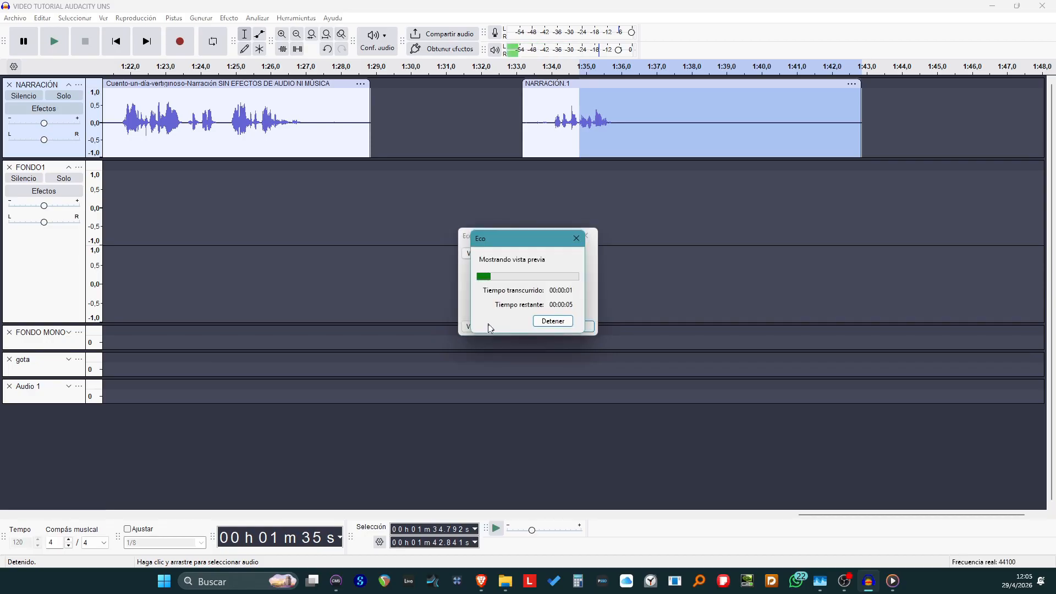
pyautogui.click(576, 238)
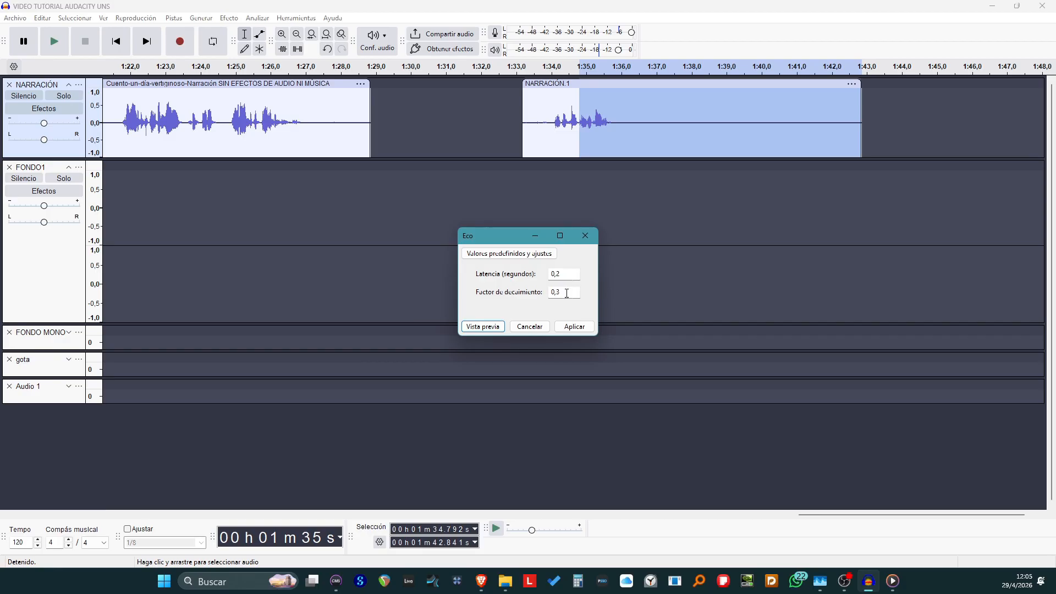
pyautogui.click(567, 293)
pyautogui.click(483, 327)
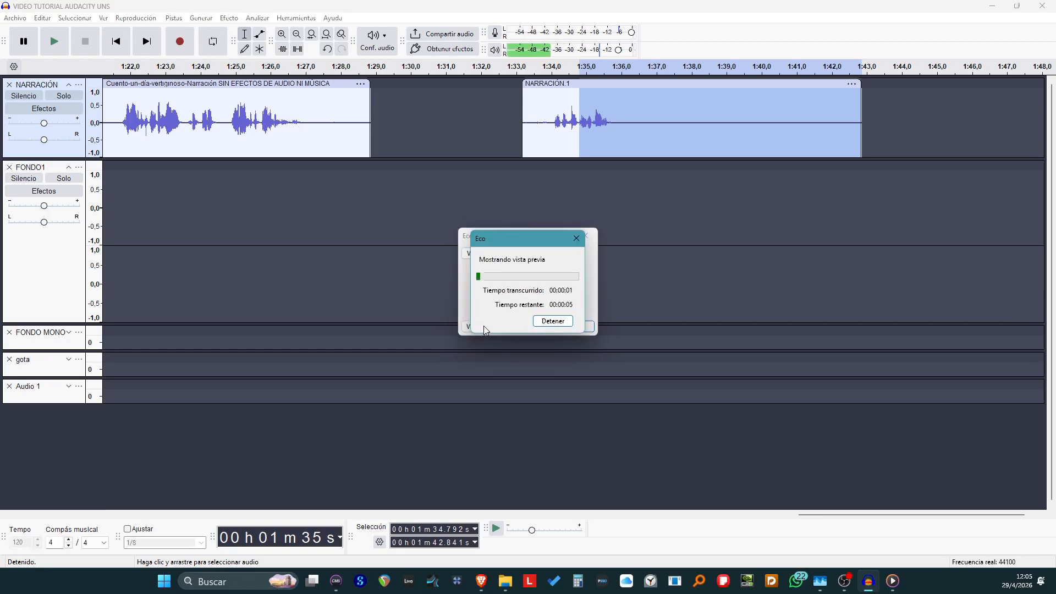
pyautogui.click(561, 321)
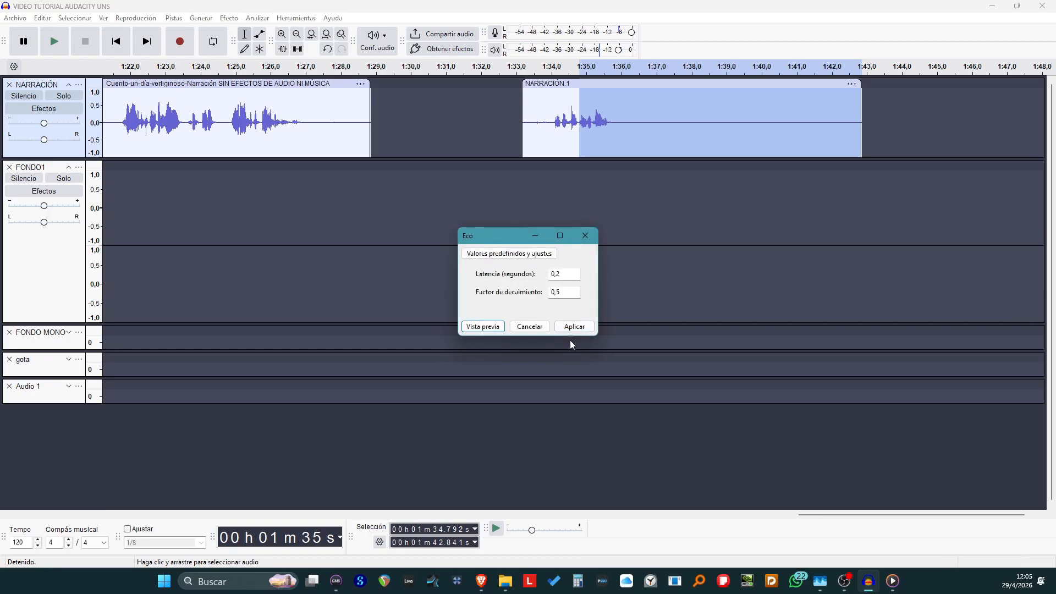
pyautogui.click(573, 327)
# - Listen to the second NARRACIÓN clip with its echo from about 1:33.8
pyautogui.click(544, 98)
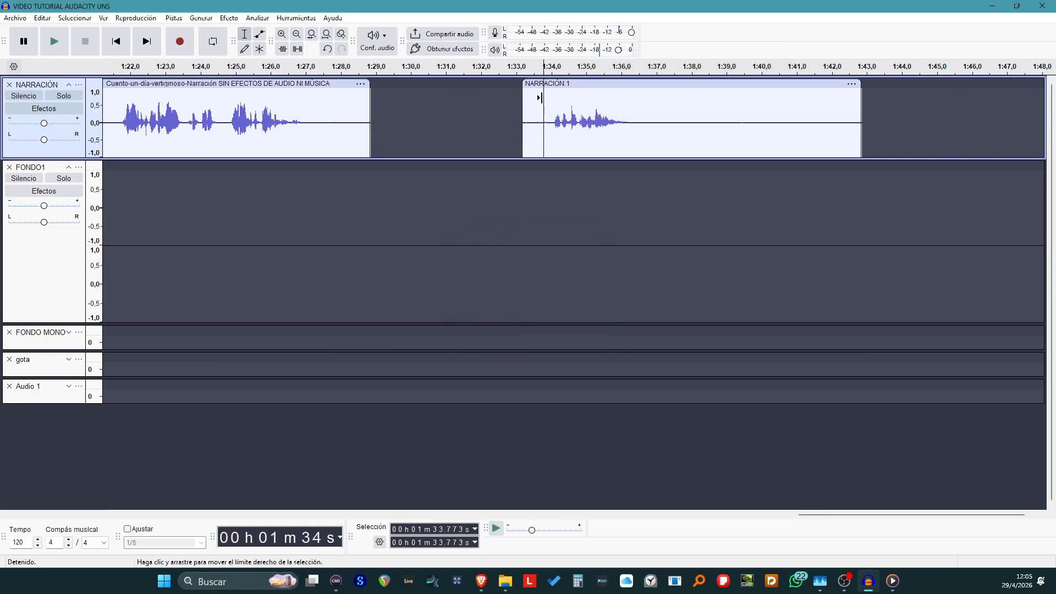
pyautogui.press('space')
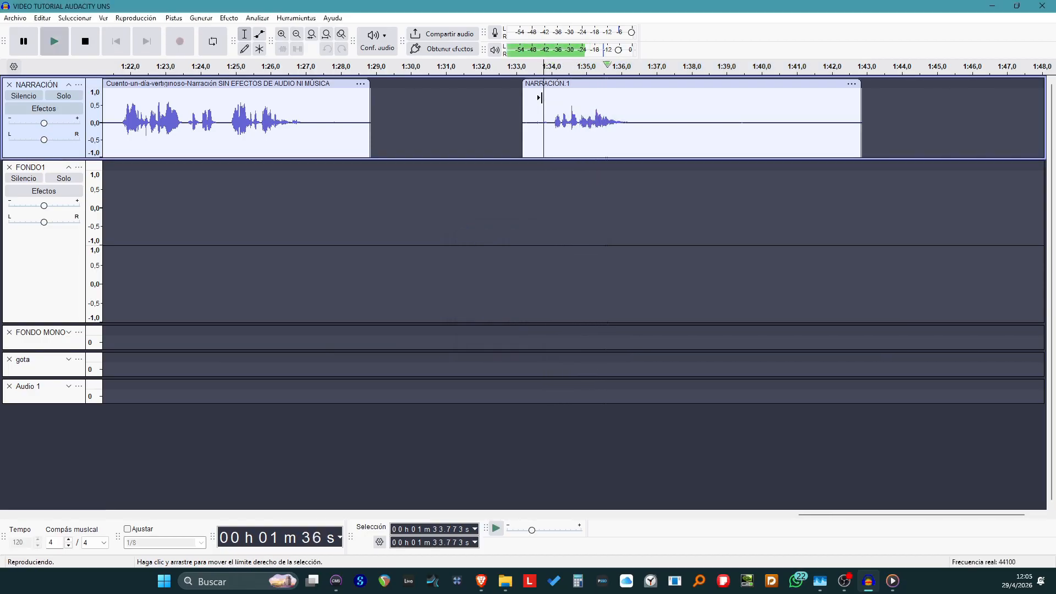
pyautogui.press('space')
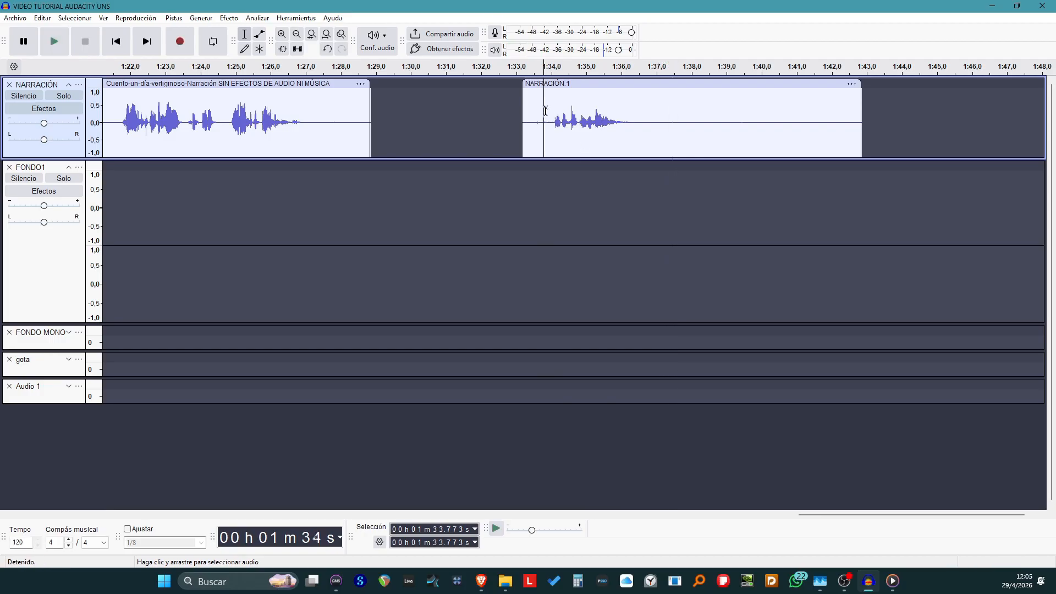
# - Select the whole second NARRACIÓN clip and preview Reverb on it with the current settings
pyautogui.click(533, 83)
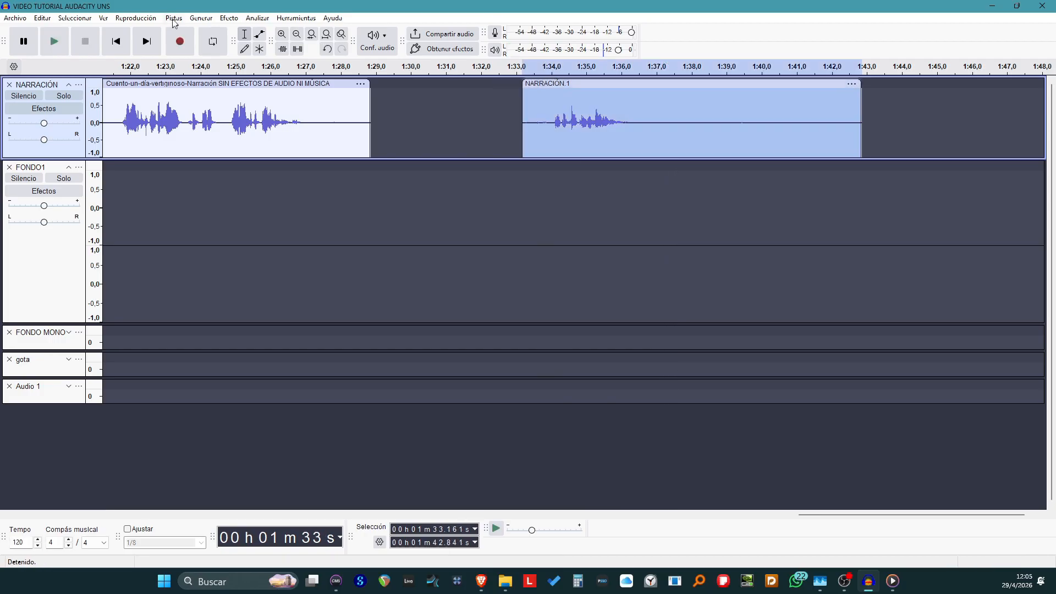
pyautogui.click(229, 18)
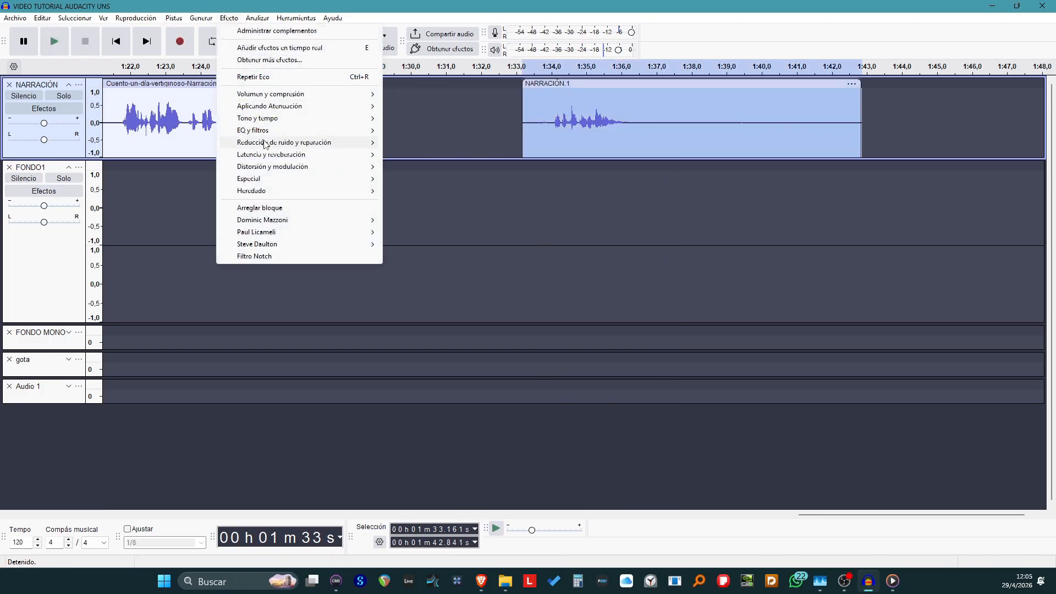
pyautogui.moveTo(275, 155)
pyautogui.click(432, 166)
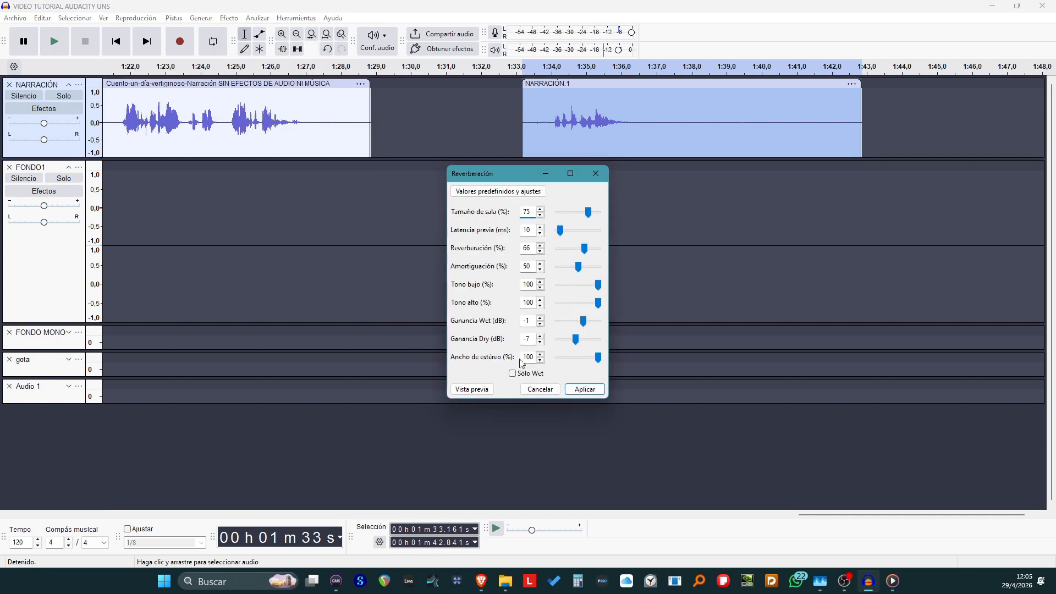
pyautogui.click(471, 390)
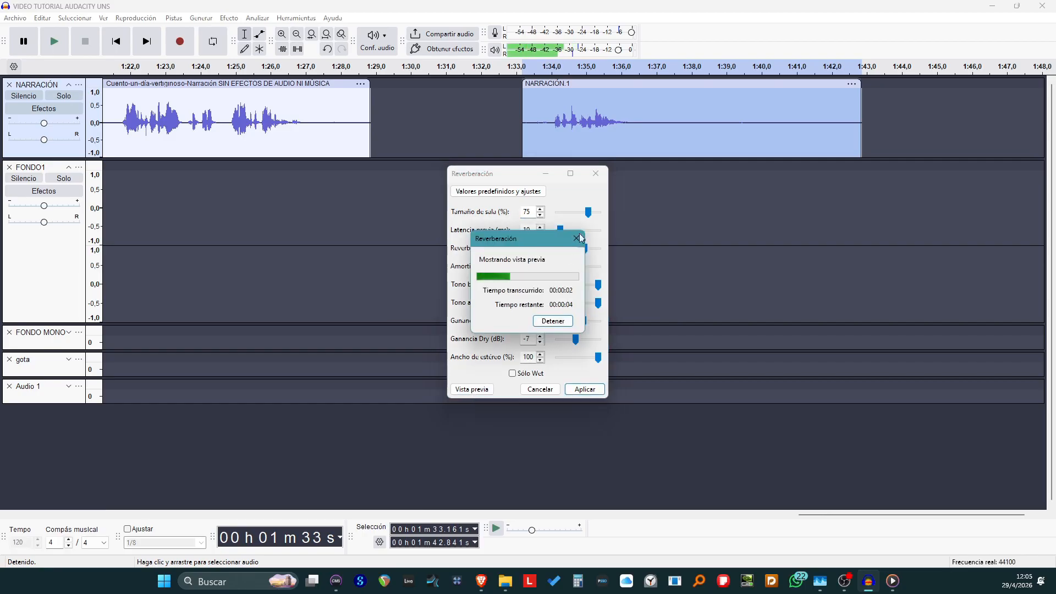
pyautogui.click(568, 323)
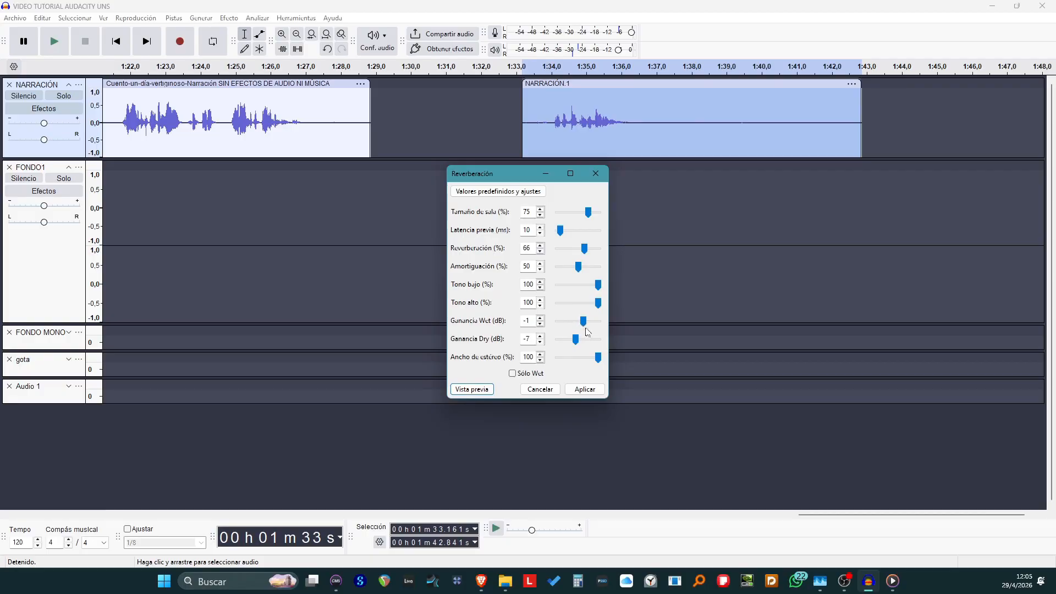
# - Set the reverb's wet gain to -6 dB, dry gain to -1 dB and reverberance to 47%, preview it and apply it
pyautogui.click(583, 325)
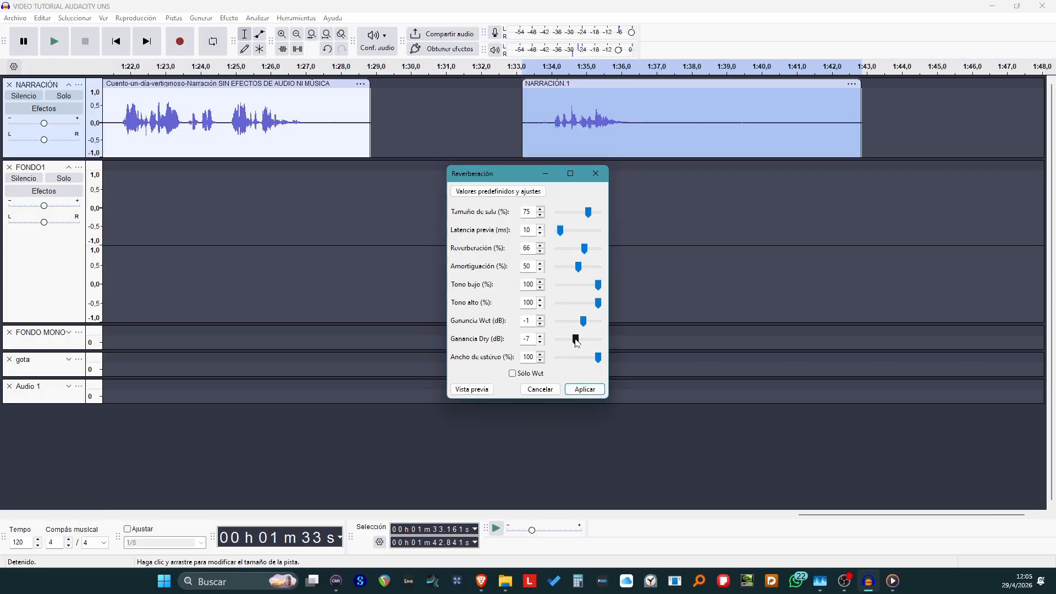
pyautogui.moveTo(576, 340); pyautogui.dragTo(576, 323)
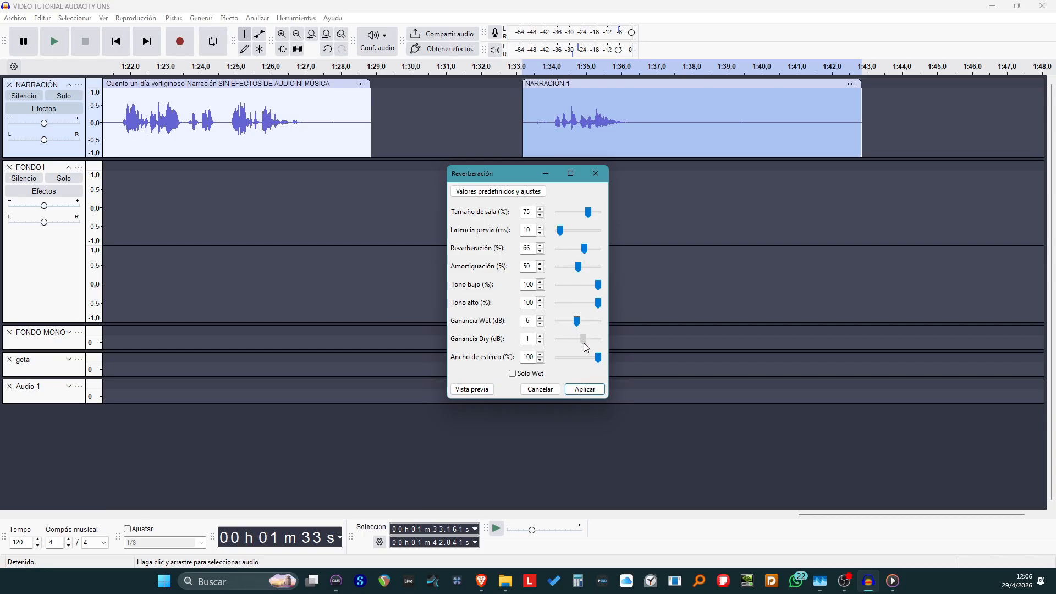
pyautogui.moveTo(585, 248); pyautogui.dragTo(577, 250)
pyautogui.click(474, 388)
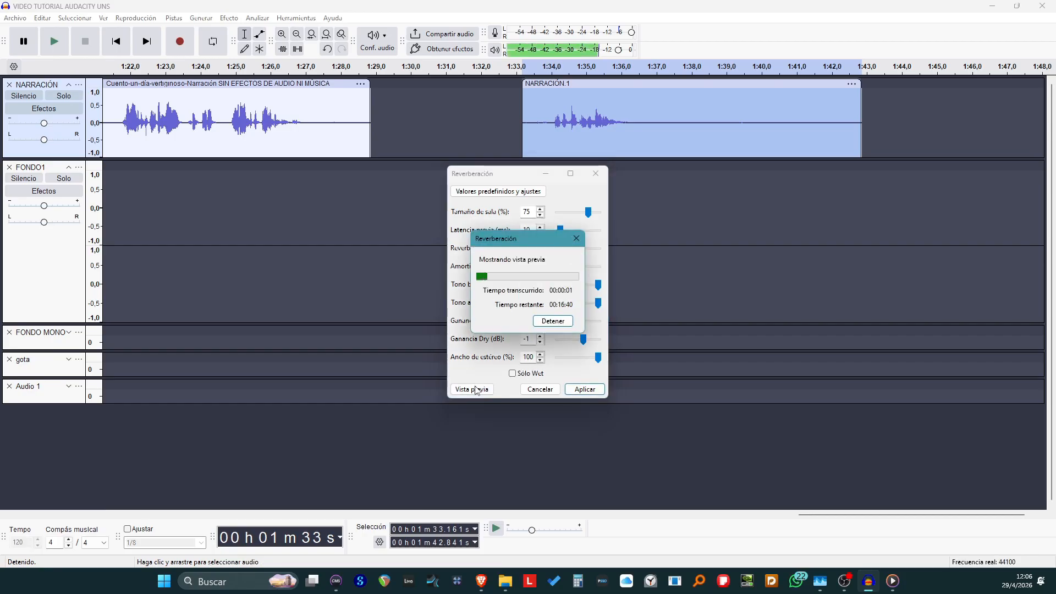
pyautogui.click(576, 242)
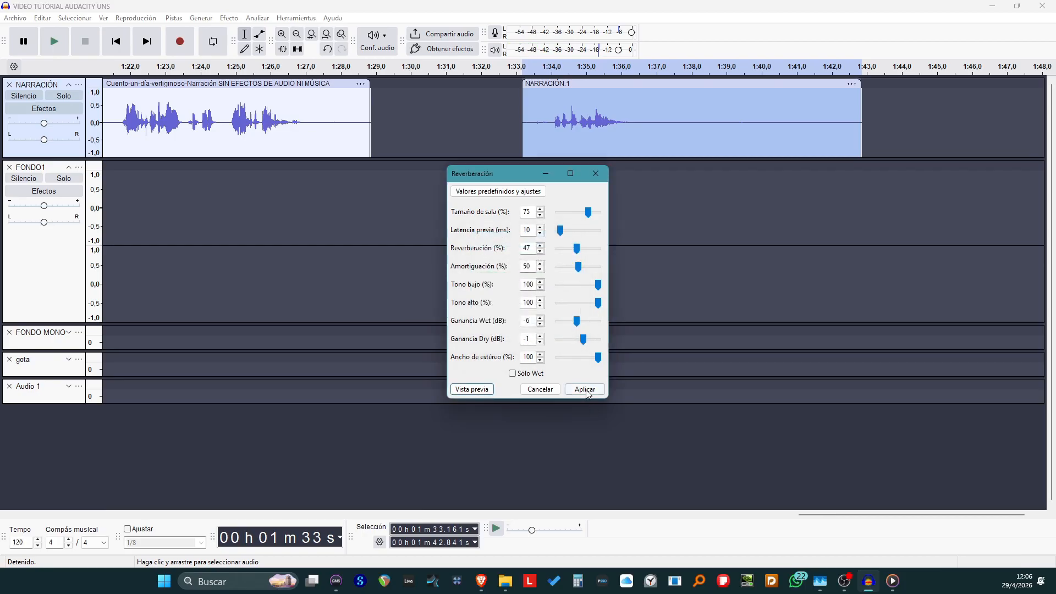
pyautogui.click(585, 390)
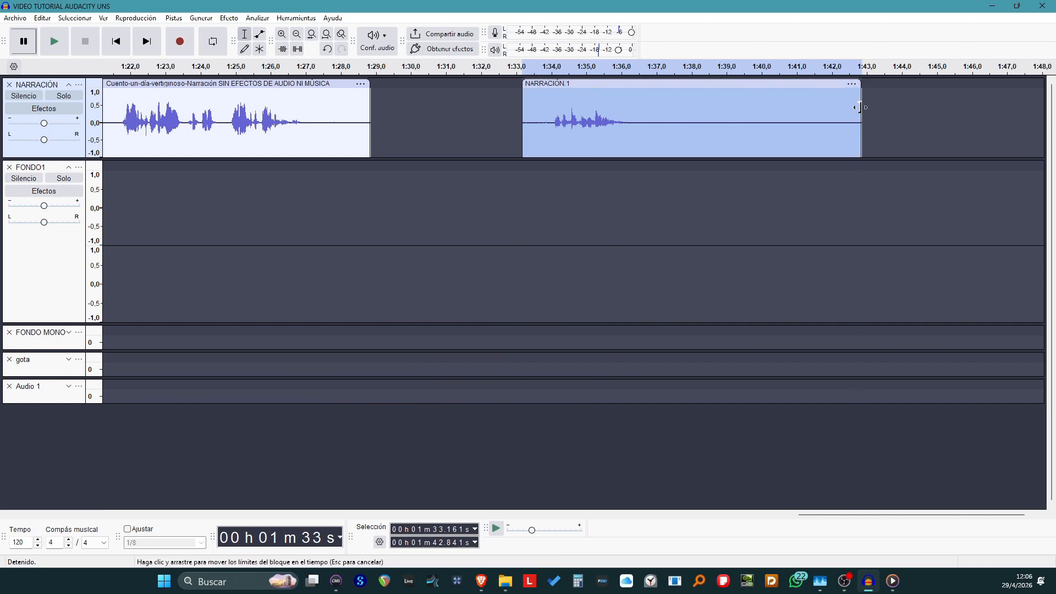
pyautogui.click(602, 242)
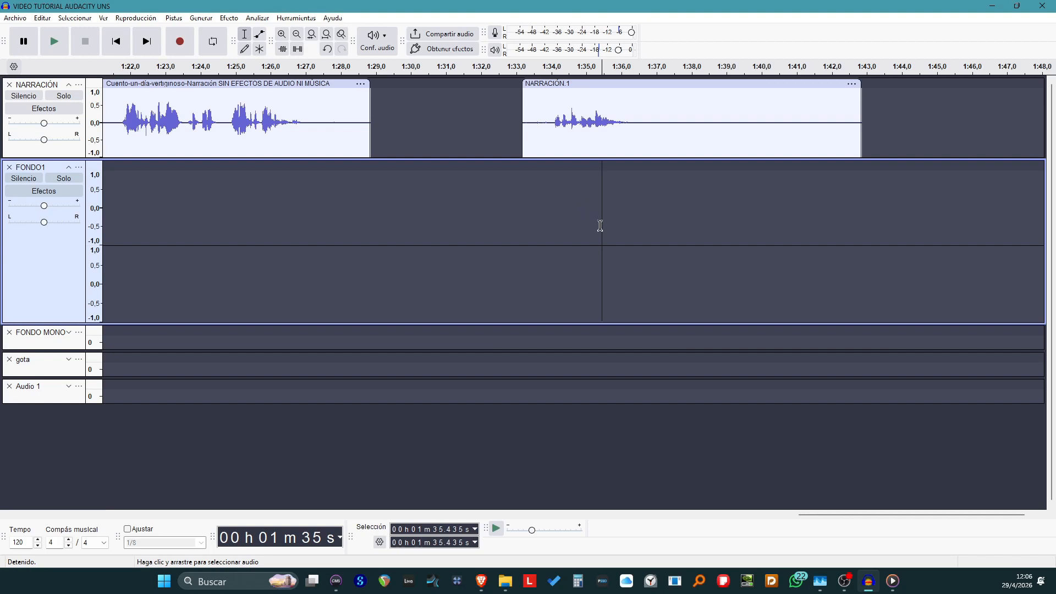
pyautogui.click(660, 226)
pyautogui.click(926, 119)
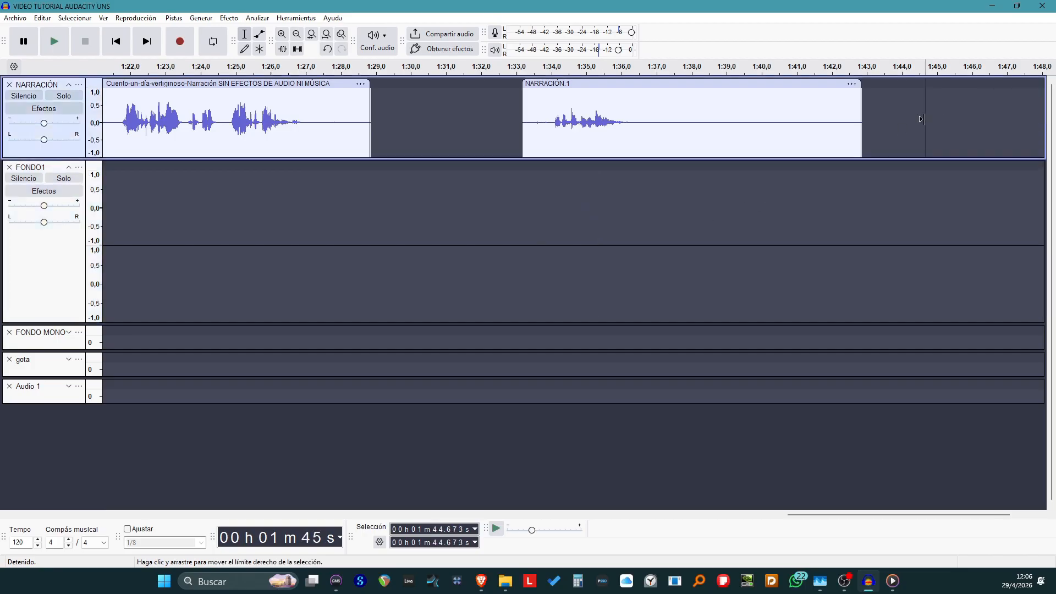
pyautogui.hscroll(-1, 424, 291)
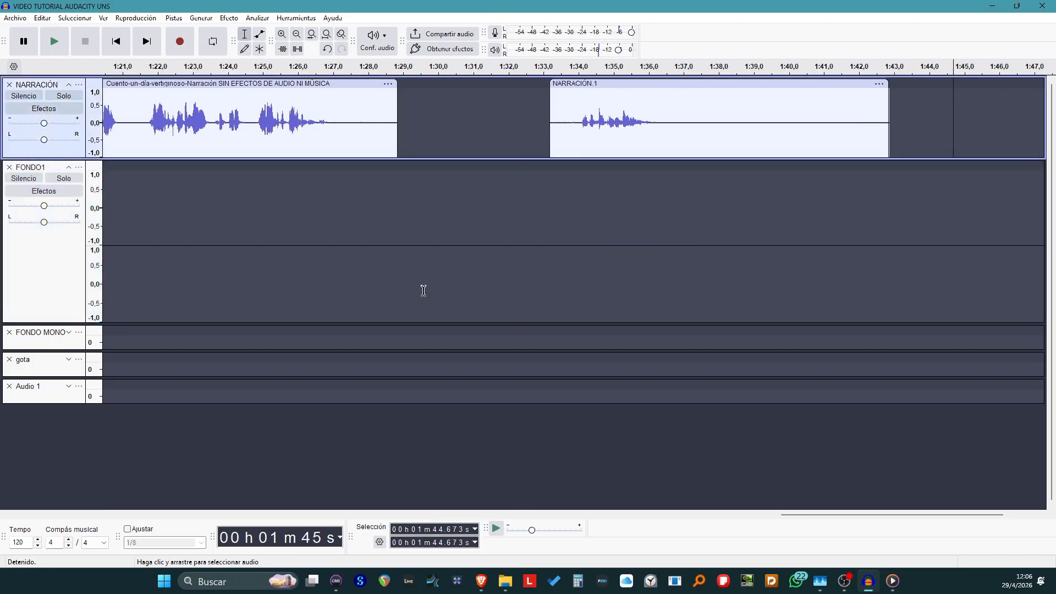
# - Record a new voice clip on the NARRACIÓN track from about 1:44.7 and trim the silence from both its ends
pyautogui.hscroll(5, 423, 289)
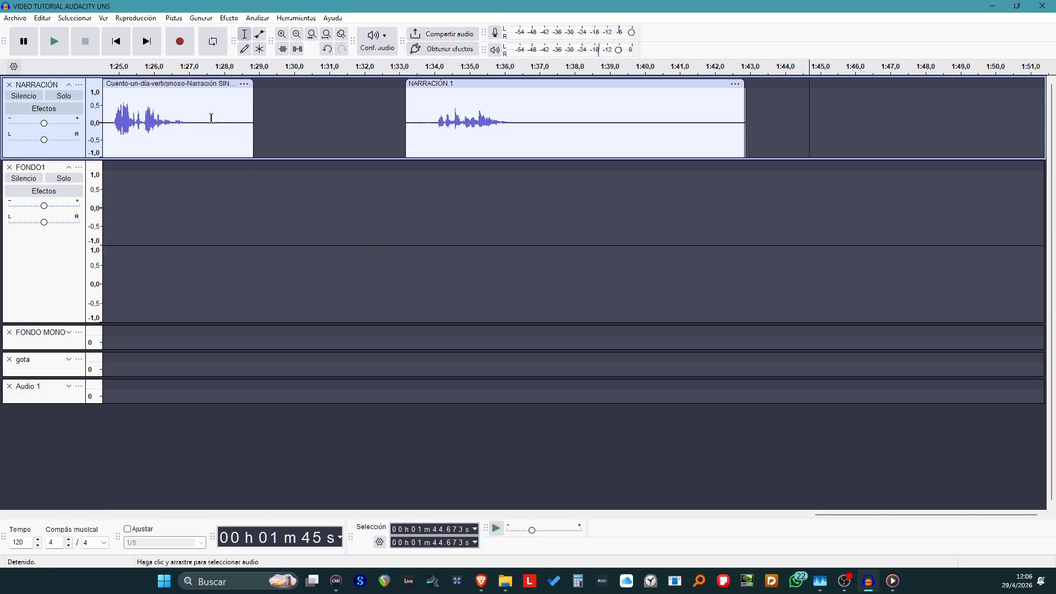
pyautogui.click(180, 42)
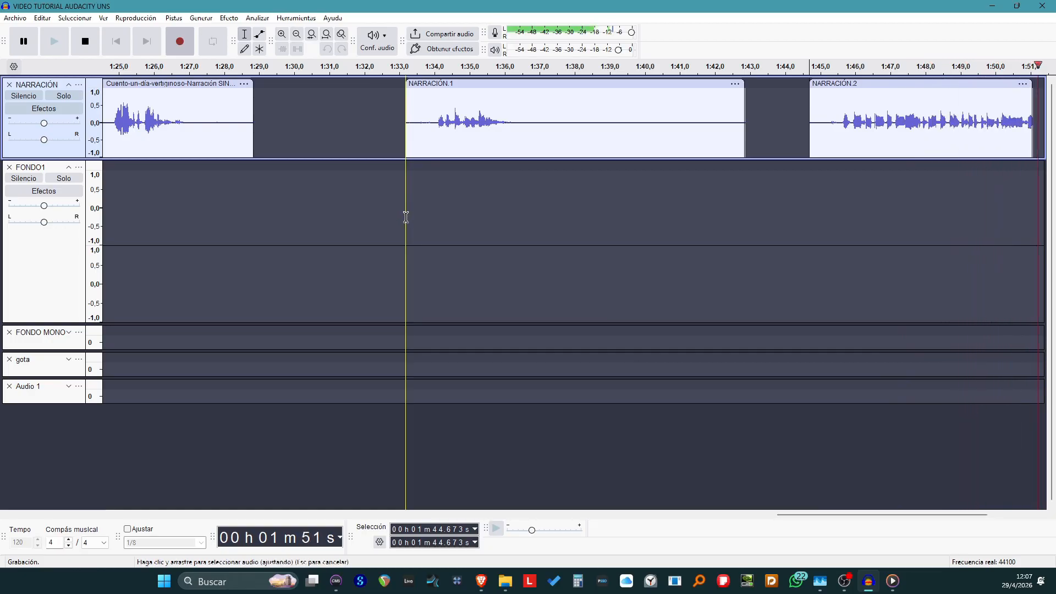
pyautogui.click(85, 42)
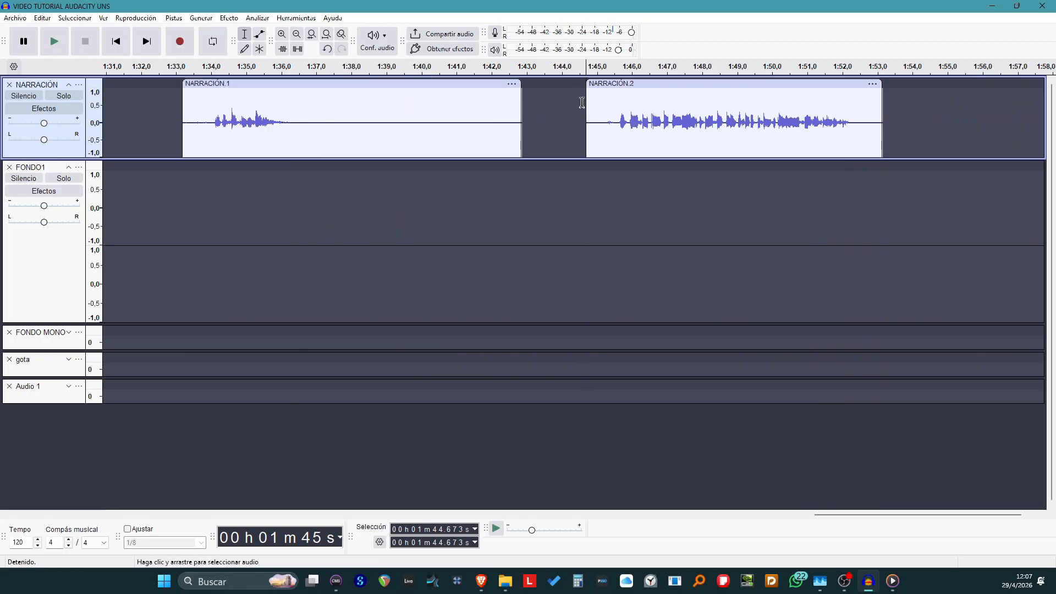
pyautogui.moveTo(587, 105); pyautogui.dragTo(616, 105)
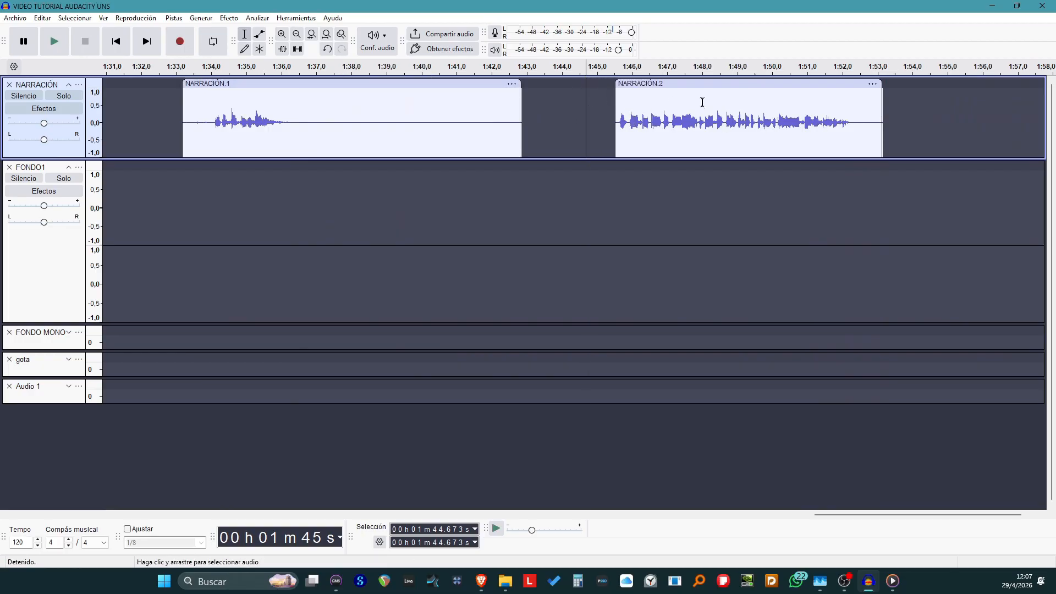
pyautogui.moveTo(880, 101); pyautogui.dragTo(850, 102)
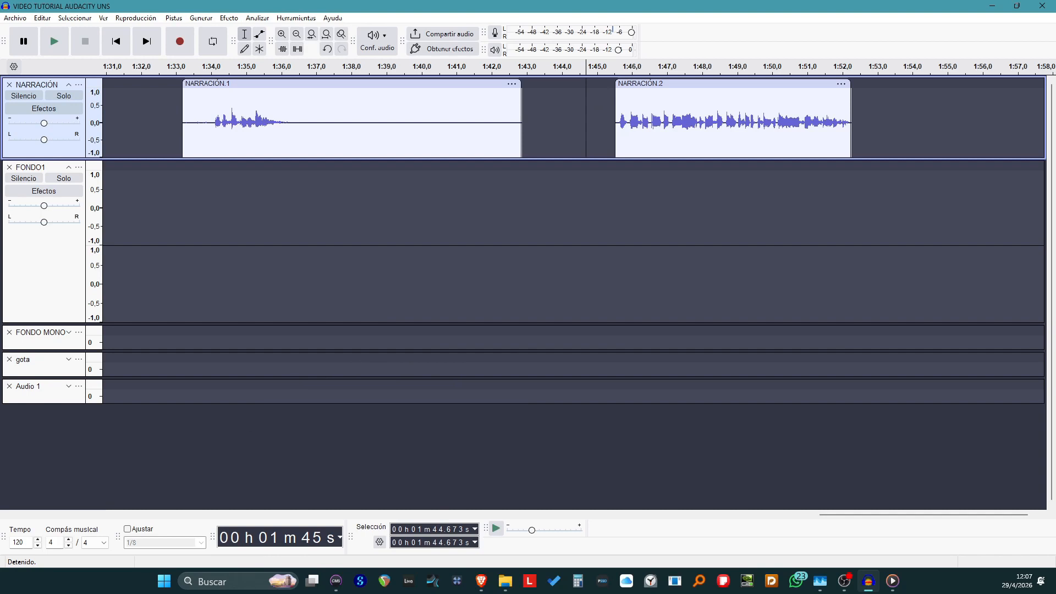
# - Import the PODCAST OPCIONES APERTURAS audio file as a new track and solo it
pyautogui.hotkey('alt', 'Tab')
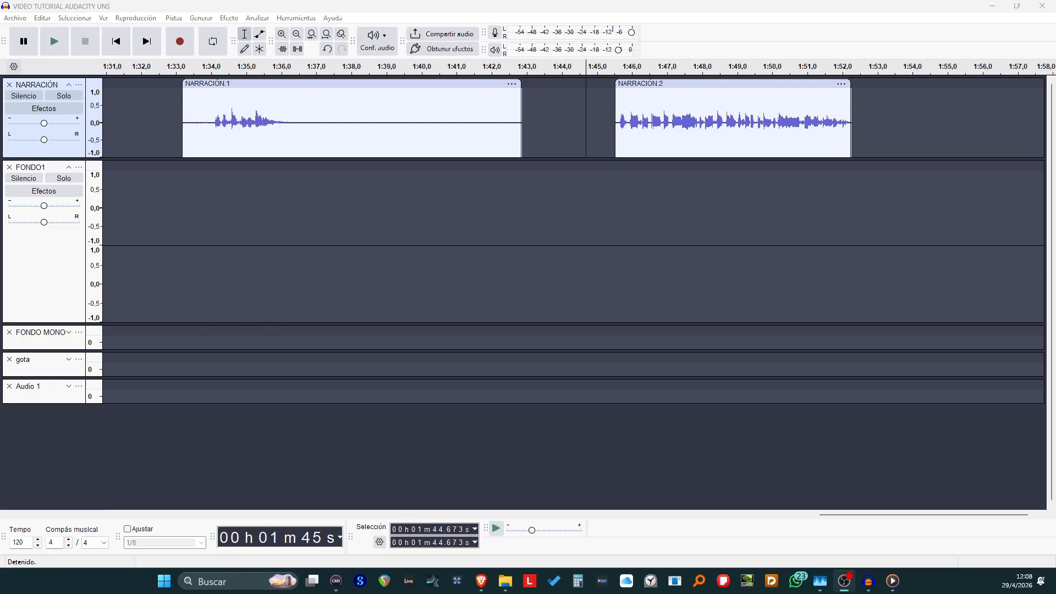
pyautogui.moveTo(192, 555); pyautogui.dragTo(414, 424)
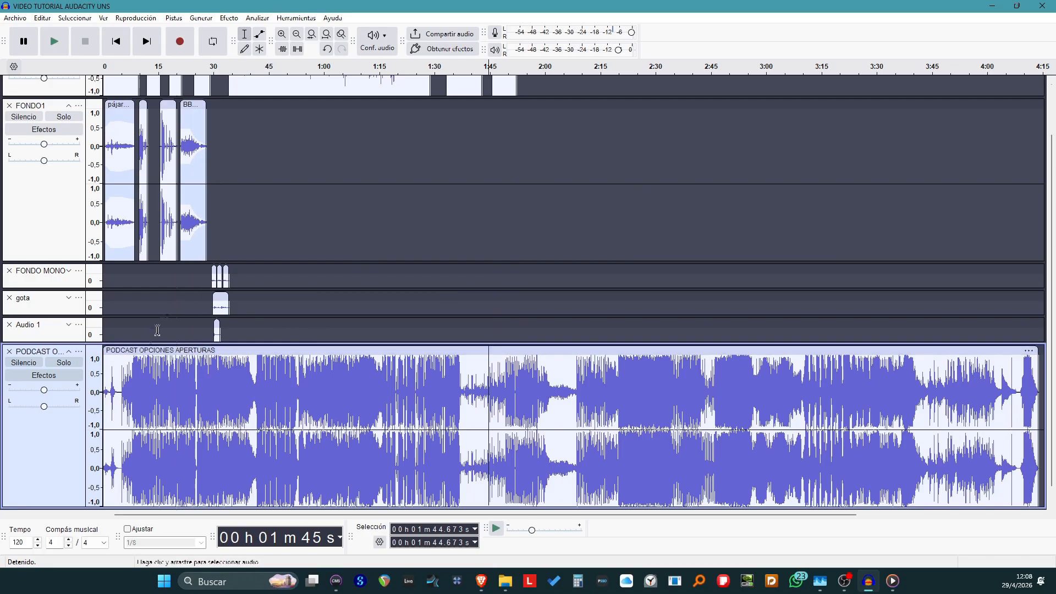
pyautogui.click(62, 363)
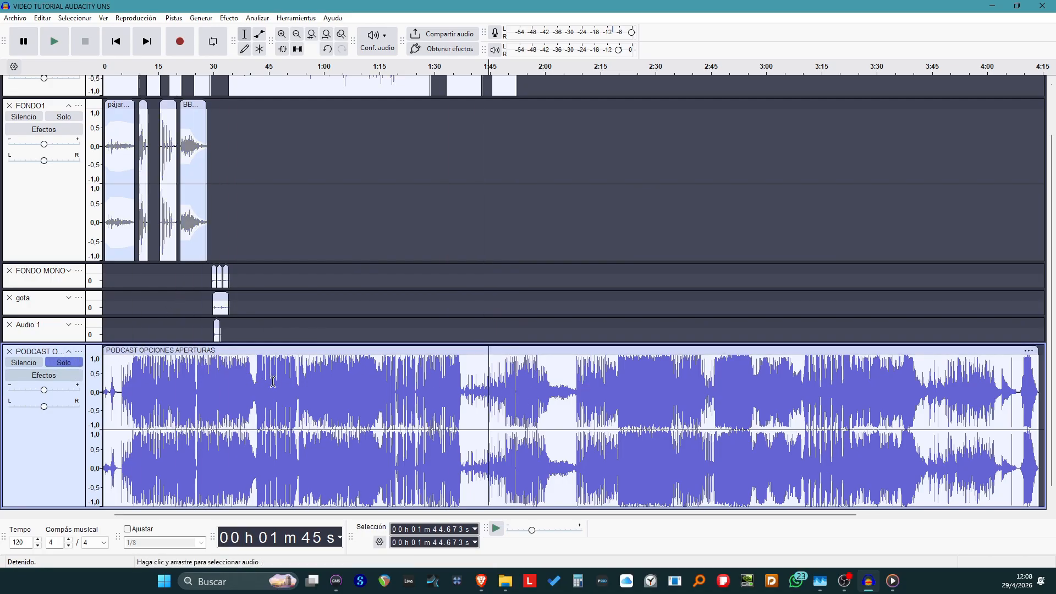
# - Listen to the imported music from about 1:28 and from about 1:37.3 to find a quieter passage
pyautogui.click(429, 369)
pyautogui.press('space')
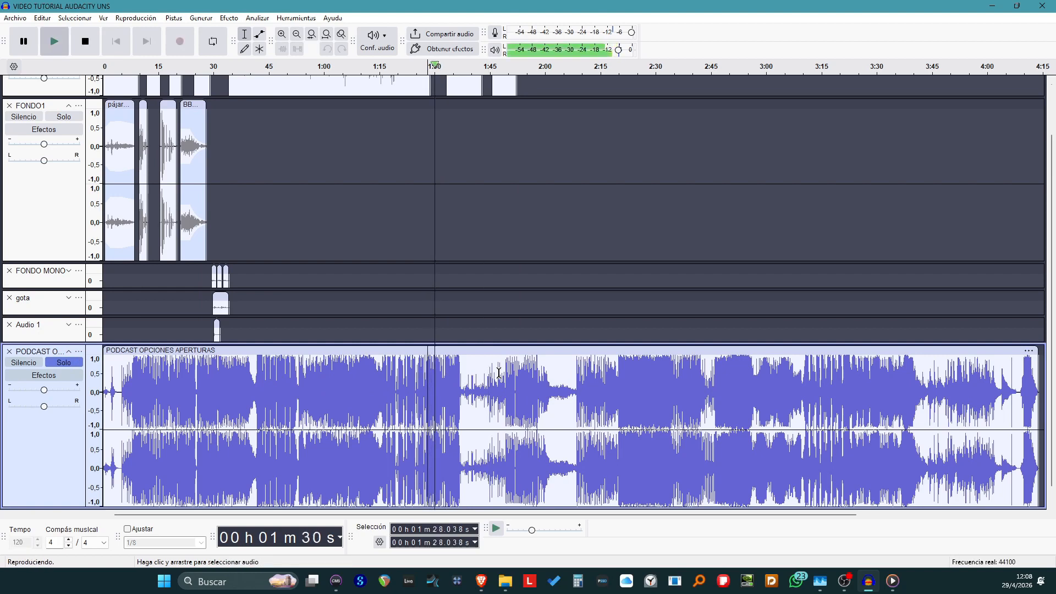
pyautogui.press('space')
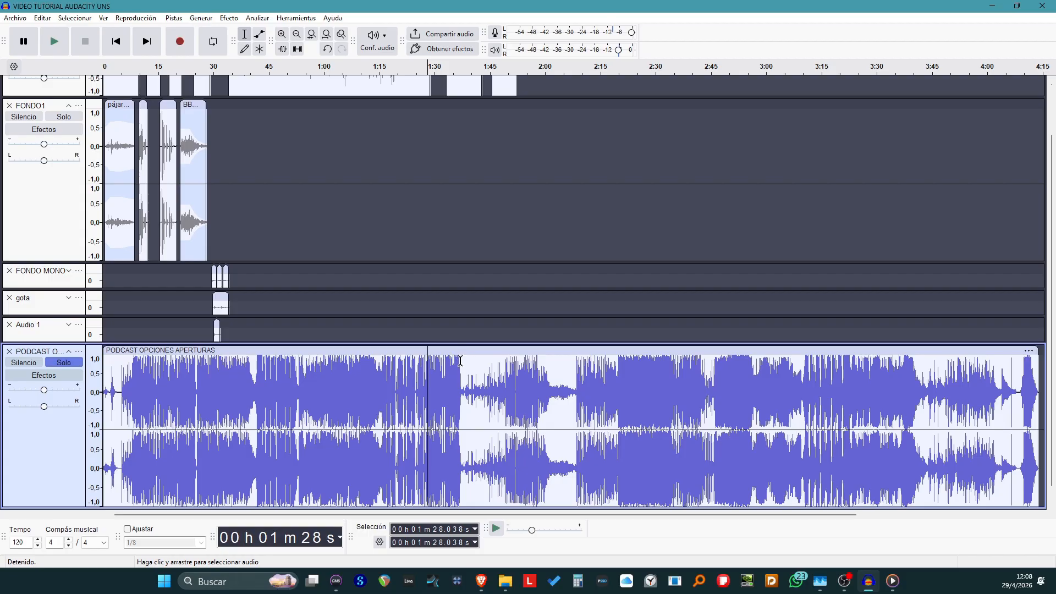
pyautogui.click(461, 361)
pyautogui.press('space')
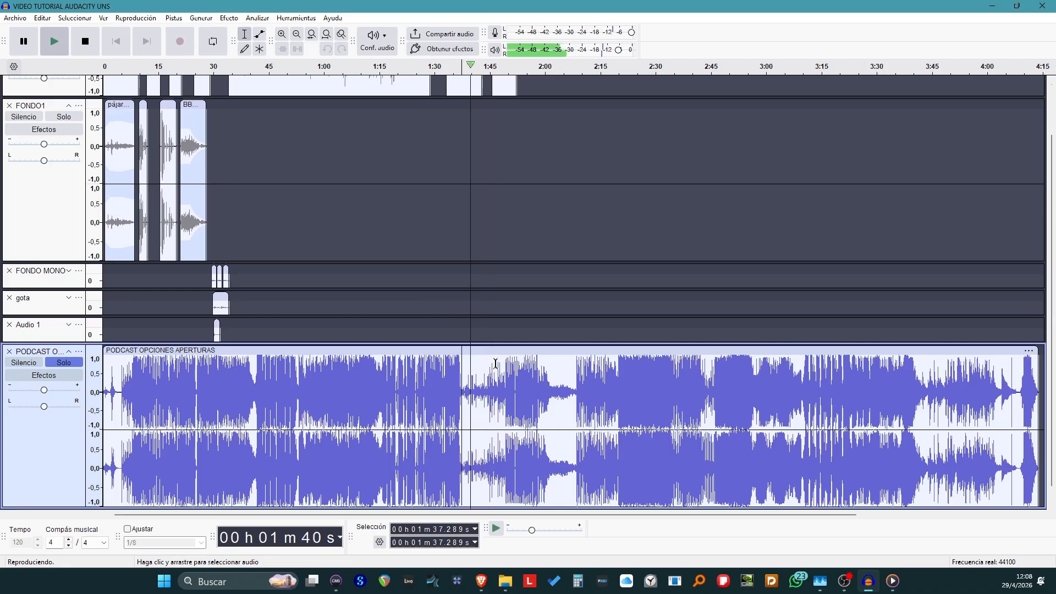
pyautogui.scroll(2, 498, 380)
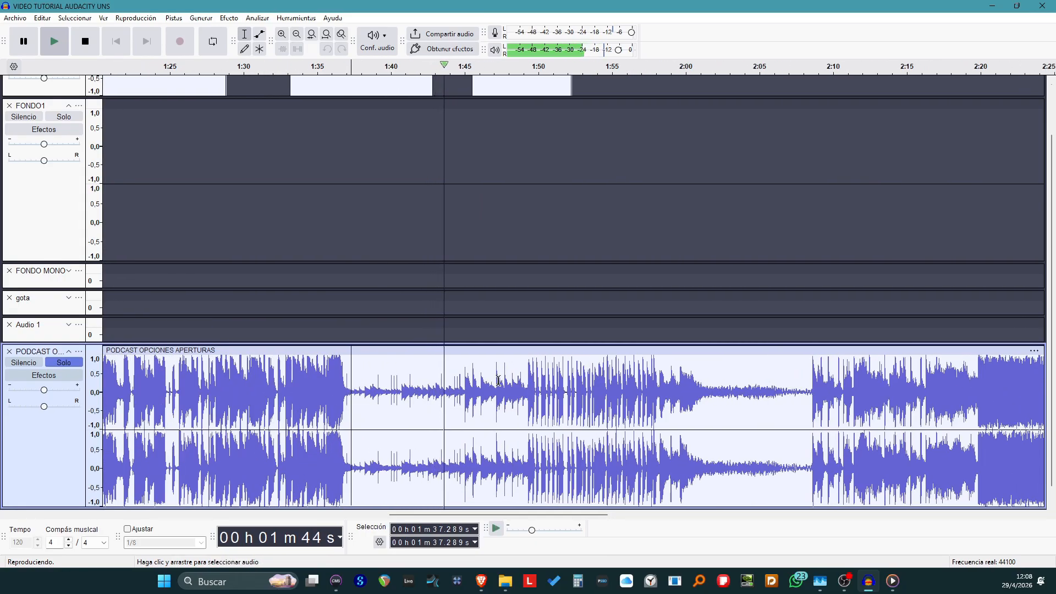
pyautogui.press('space')
# - Split off the music between about 1:37.1 and 1:49.2, move it onto FONDO1 at about 1:43.4, and delete the imported track
pyautogui.moveTo(527, 378); pyautogui.dragTo(348, 379)
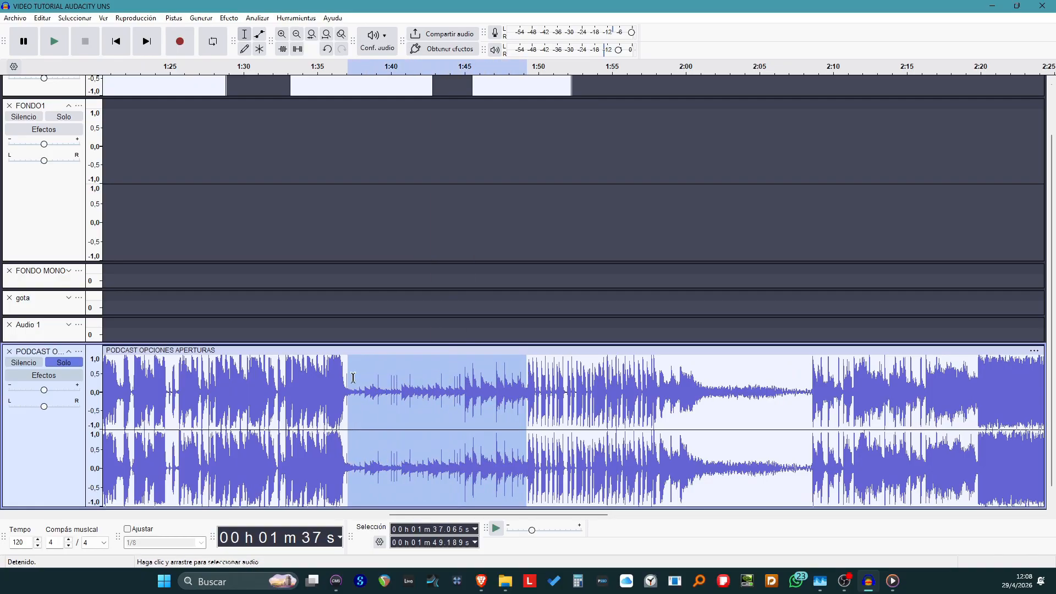
pyautogui.rightClick(377, 377)
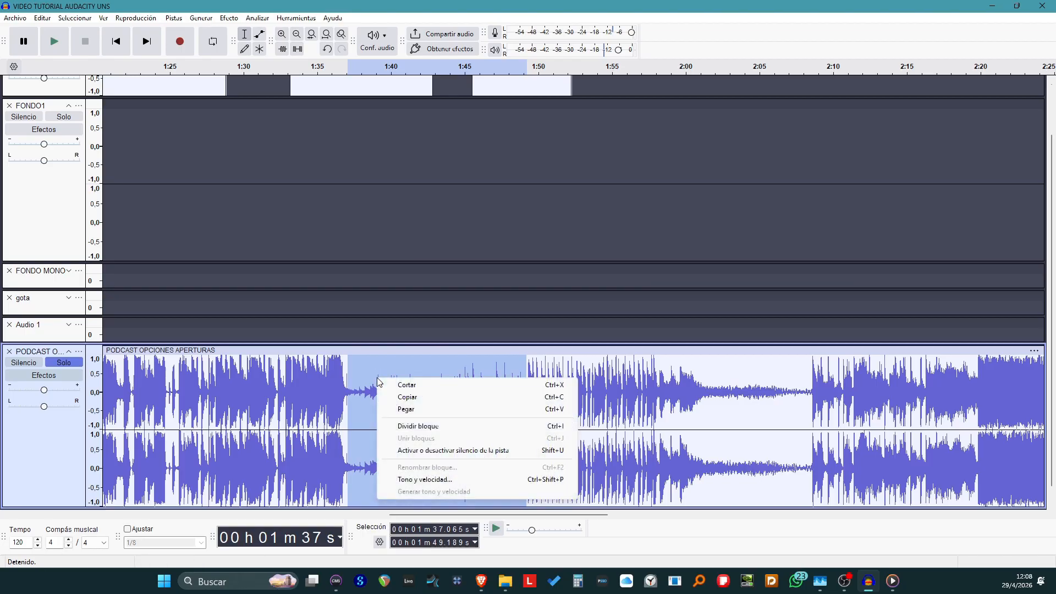
pyautogui.click(390, 427)
pyautogui.moveTo(415, 352); pyautogui.dragTo(509, 140)
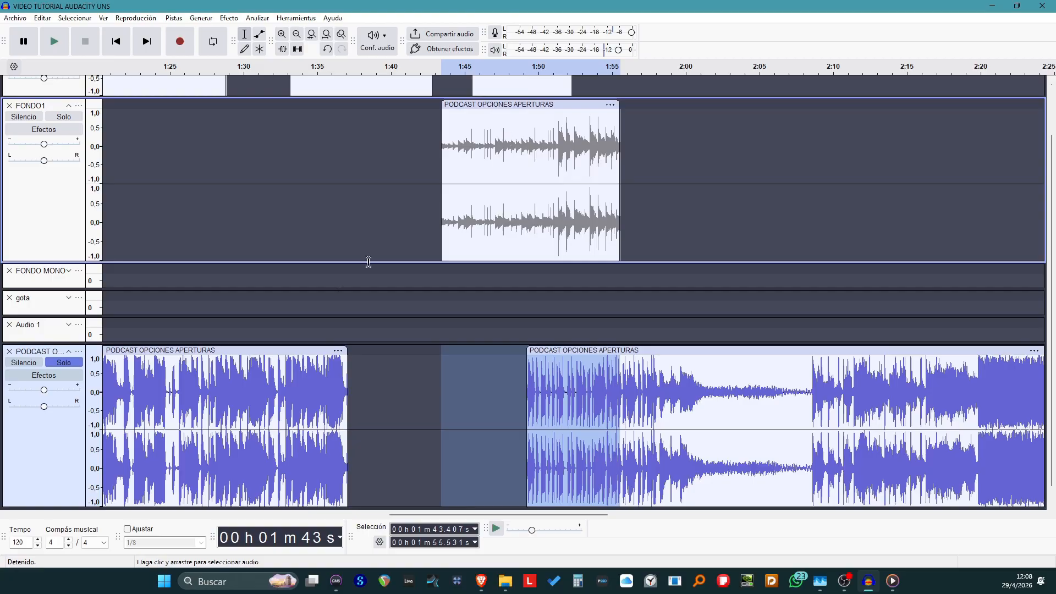
pyautogui.click(9, 352)
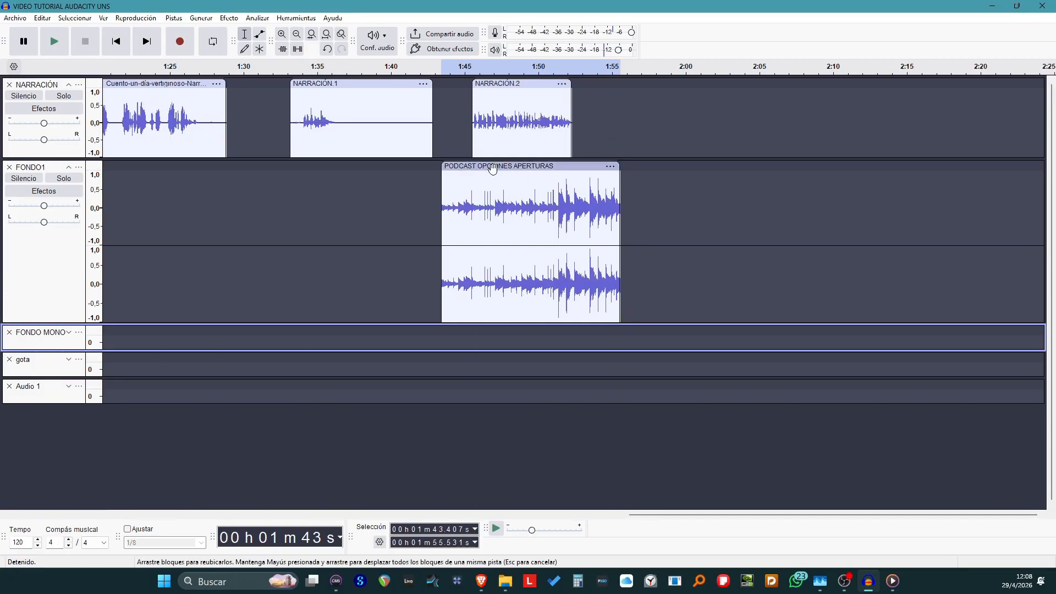
# - Shift the NARRACIÓN.2 clip slightly so it starts at about 1:45.9 and listen to it together with the music
pyautogui.moveTo(499, 87); pyautogui.dragTo(505, 87)
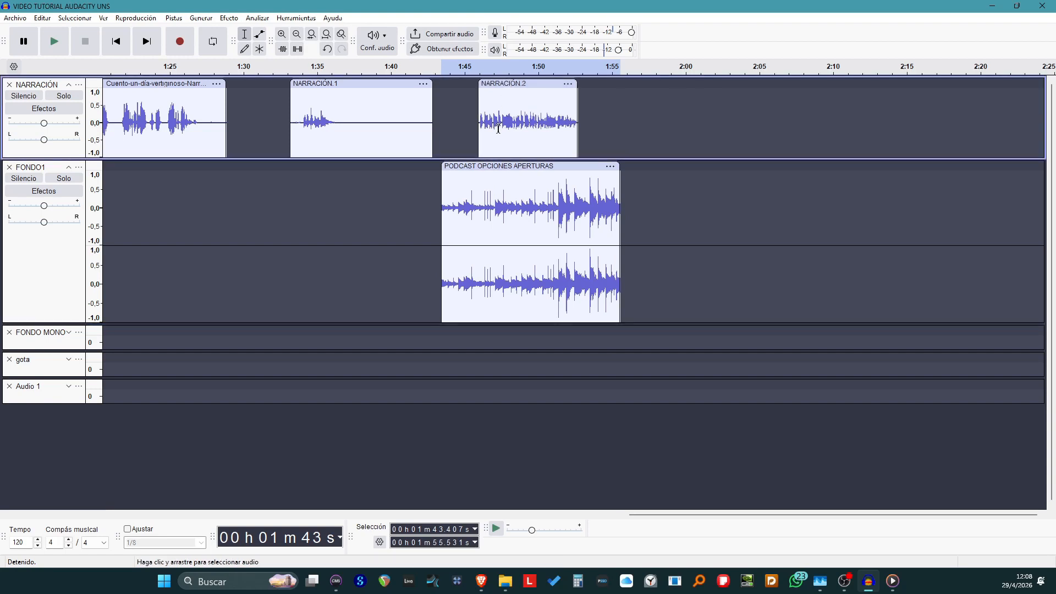
pyautogui.click(434, 65)
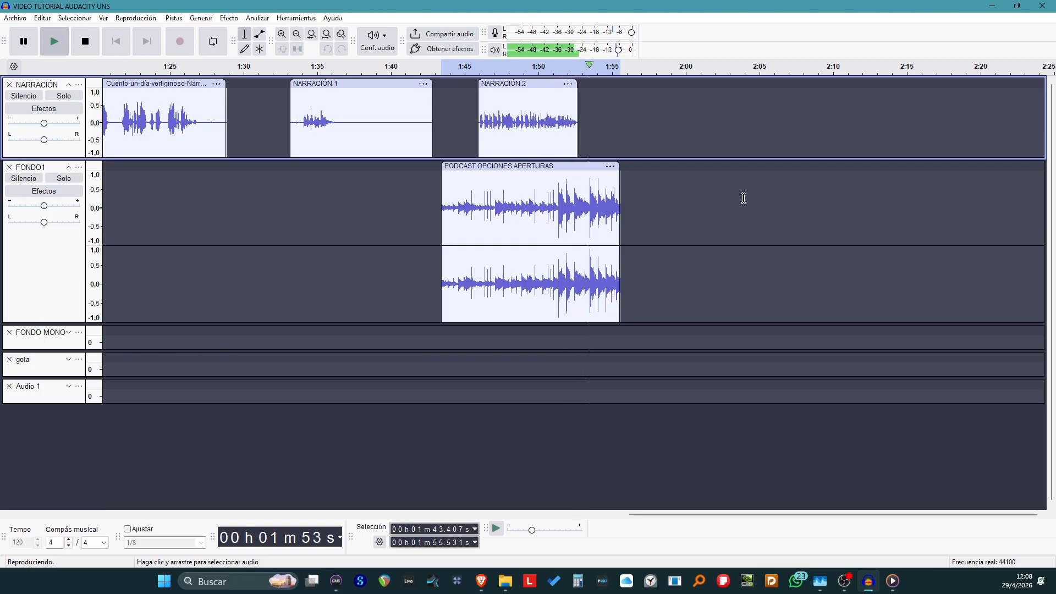
pyautogui.press('space')
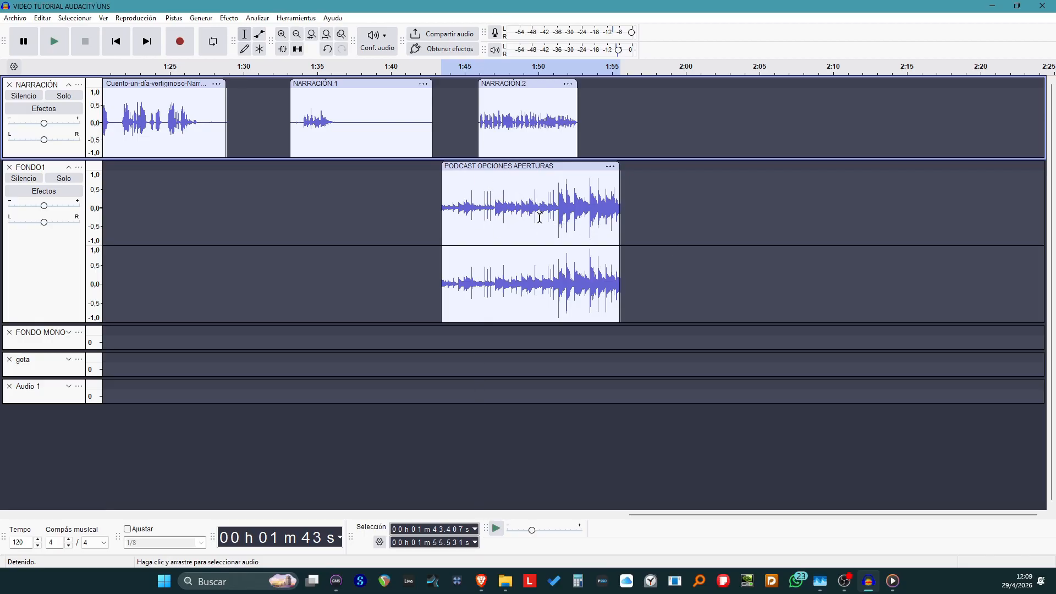
# - Use the Envelope tool to lower the FONDO1 music to about half amplitude beneath NARRACIÓN.2, with full volume before and after it
pyautogui.click(263, 38)
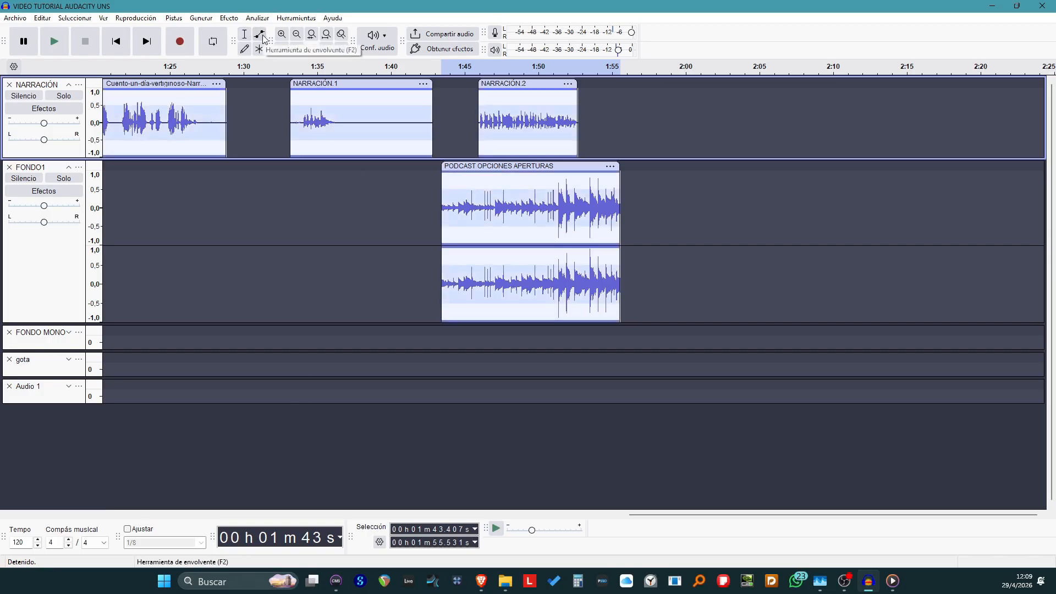
pyautogui.click(470, 174)
pyautogui.click(479, 175)
pyautogui.click(577, 175)
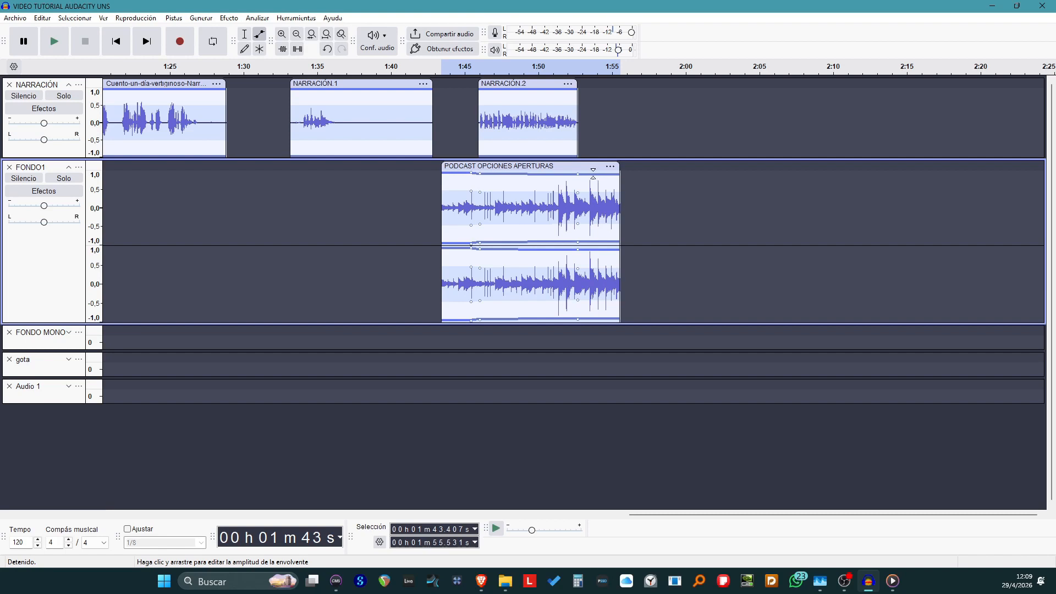
pyautogui.moveTo(579, 175); pyautogui.dragTo(577, 188)
pyautogui.moveTo(480, 174); pyautogui.dragTo(481, 188)
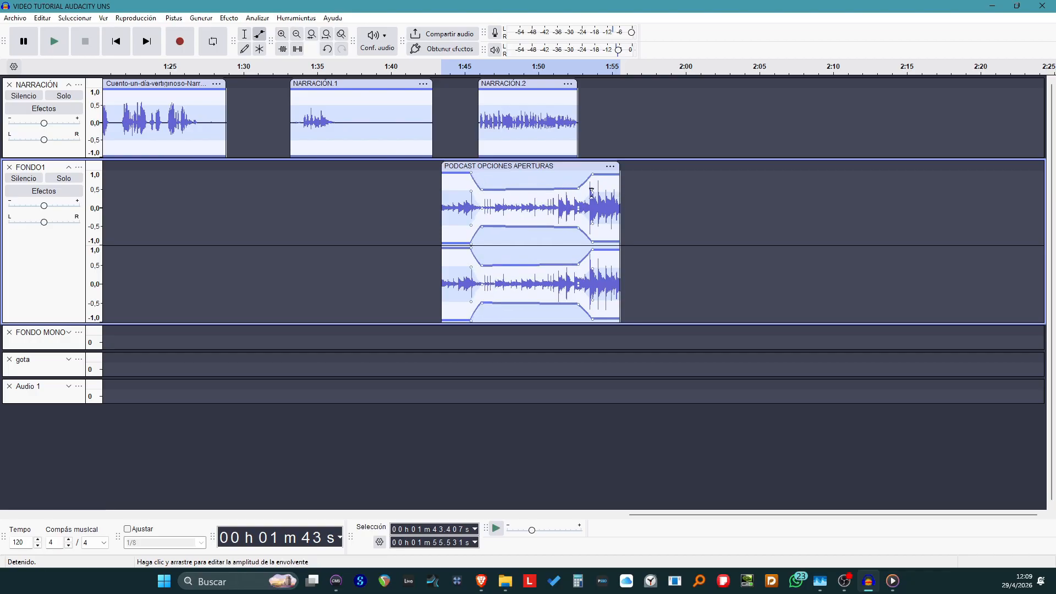
pyautogui.moveTo(580, 191); pyautogui.dragTo(582, 194)
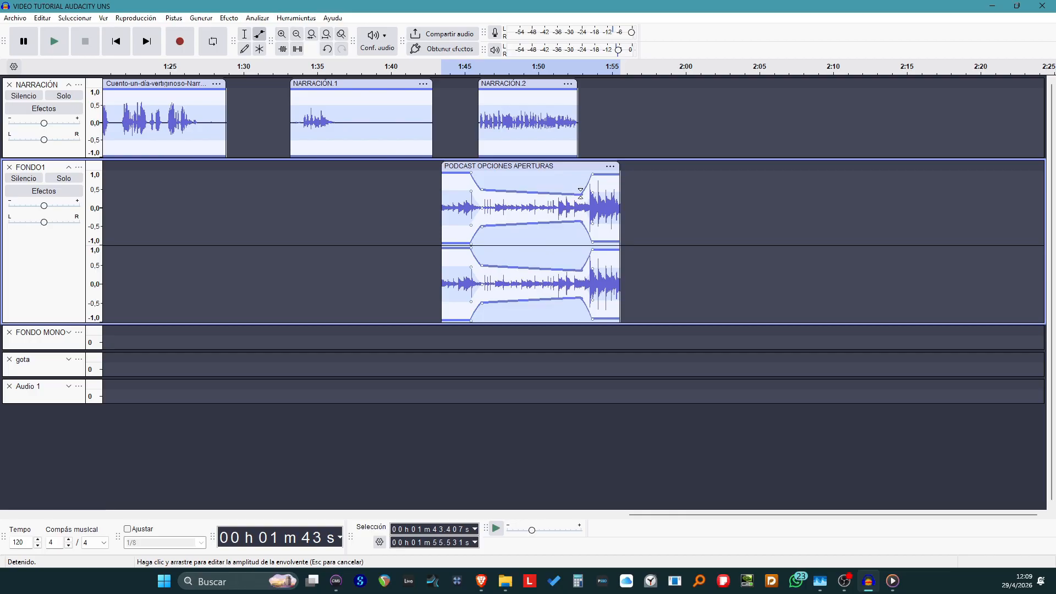
# - Listen to the lowered music under the narration from about 1:43 and level out the low section of its envelope
pyautogui.click(435, 64)
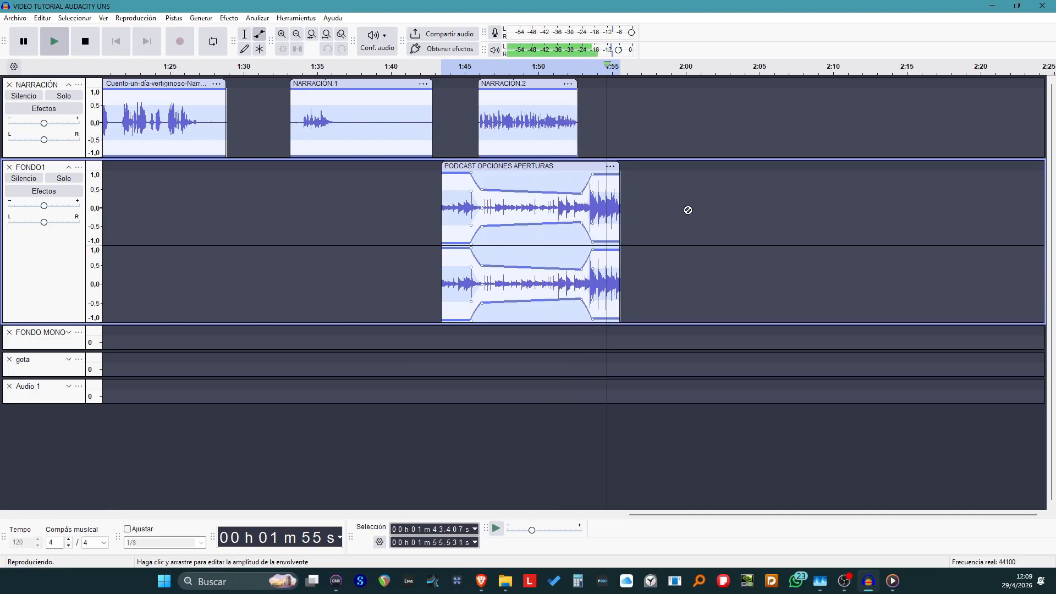
pyautogui.press('space')
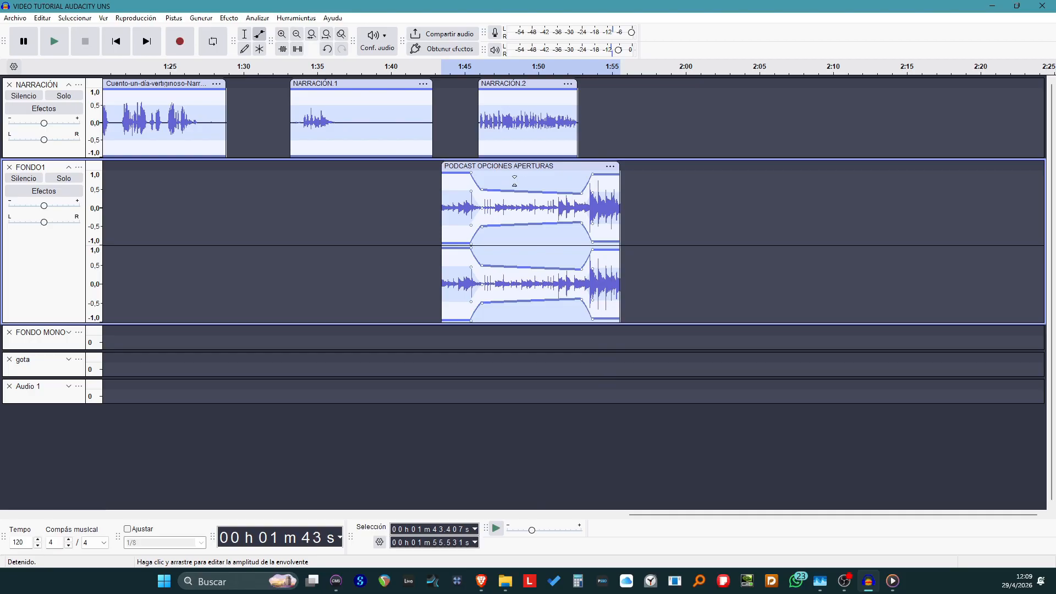
pyautogui.moveTo(480, 192); pyautogui.dragTo(484, 190)
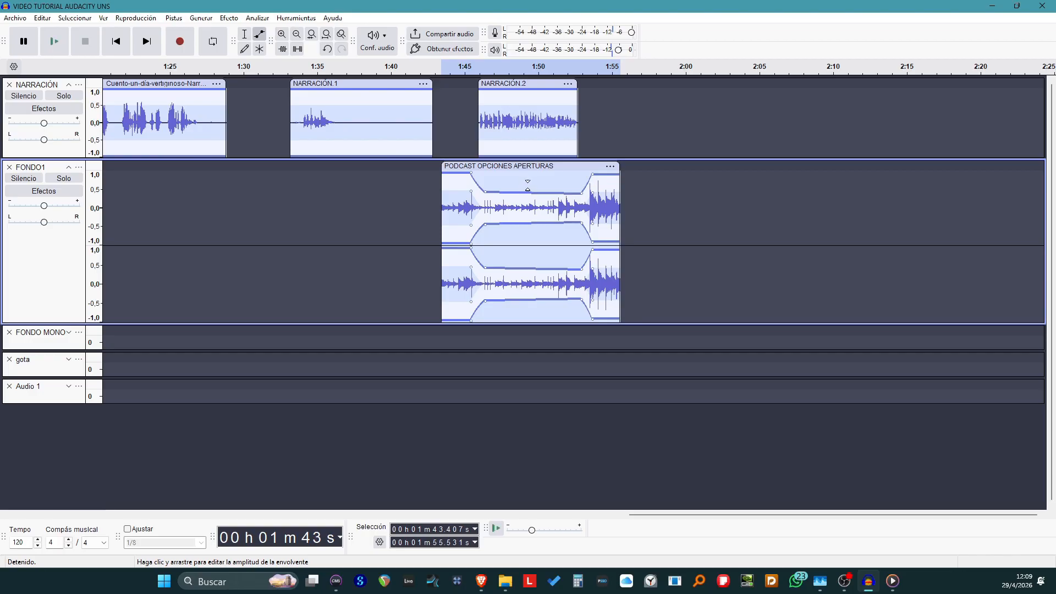
# - Undo all the envelope changes on the FONDO1 music clip
pyautogui.hotkey('ctrl', 'z')
pyautogui.hotkey('ctrl', 'z')
pyautogui.hotkey('ctrl', 'z')
pyautogui.hotkey('ctrl', 'z')
pyautogui.hotkey('ctrl', 'z')
pyautogui.hotkey('ctrl', 'z')
pyautogui.hotkey('ctrl', 'z')
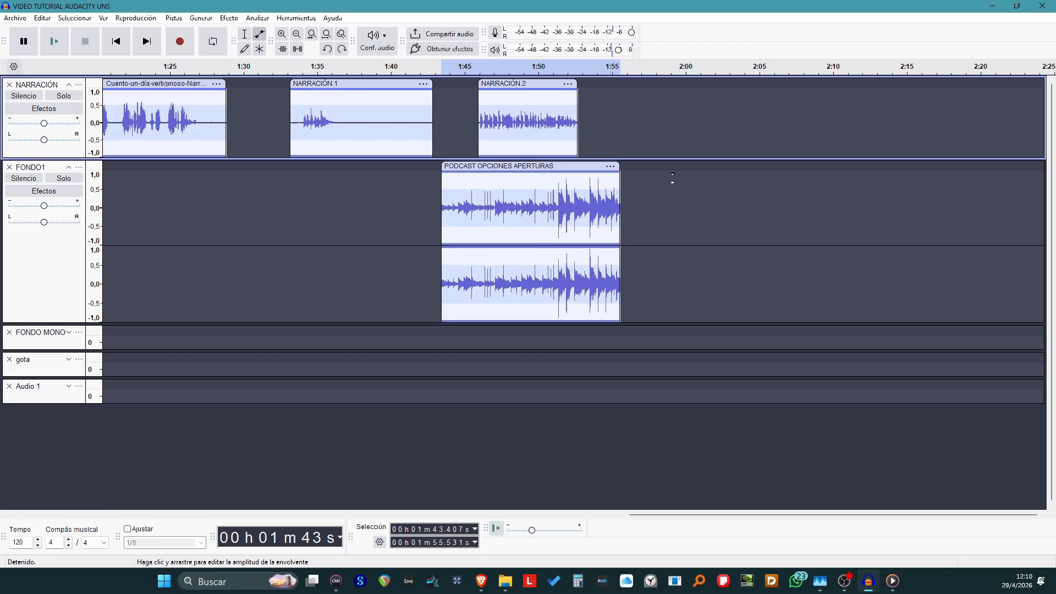
# - Select the FONDO1 music beneath NARRACIÓN.2, from about 1:45.9 to 1:52.6, and open the Auto Duck effect for it
pyautogui.press('F1')
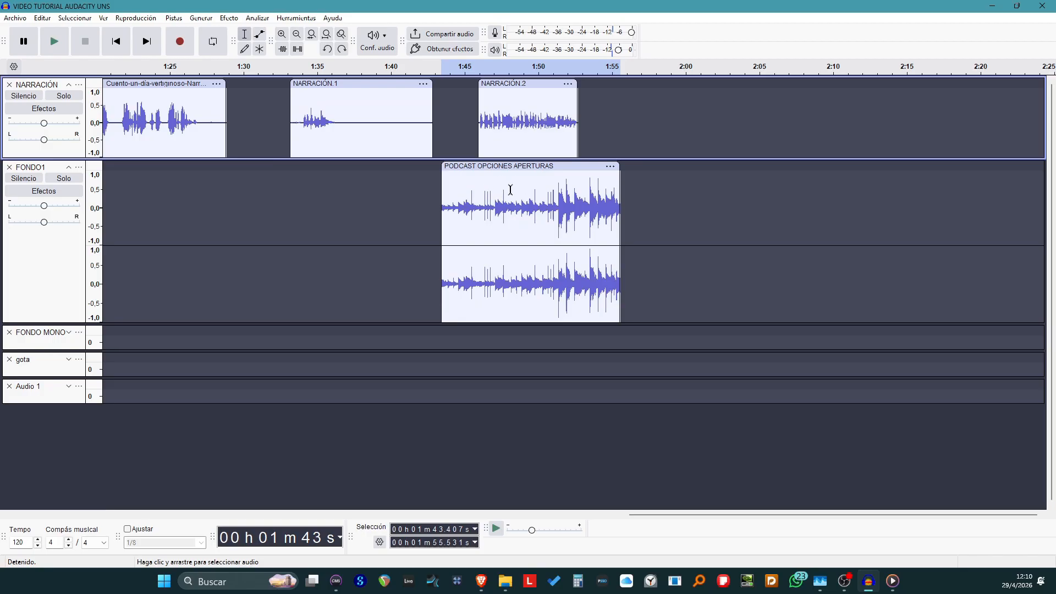
pyautogui.click(479, 192)
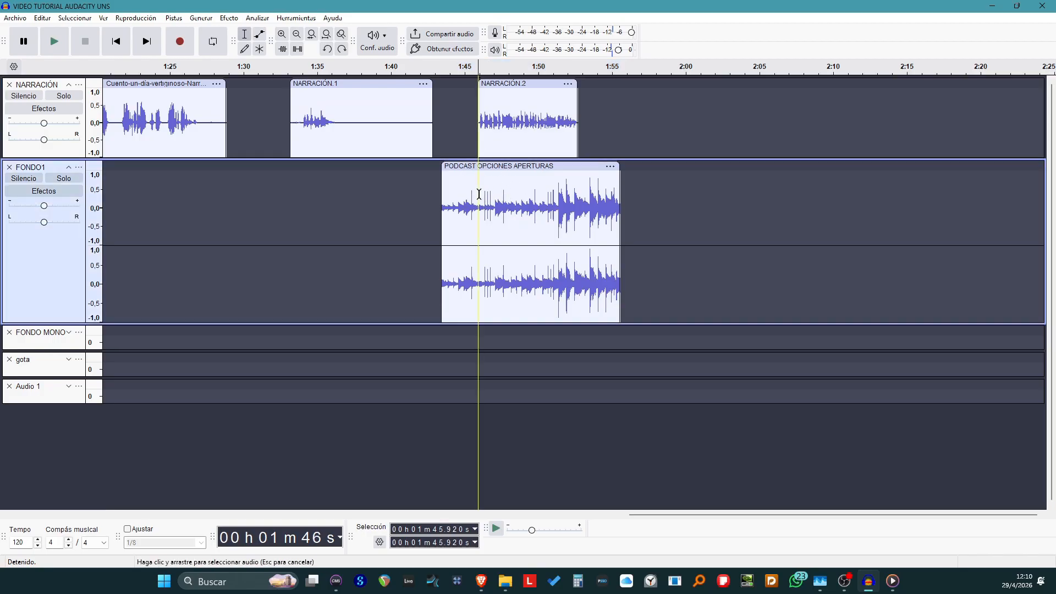
pyautogui.moveTo(479, 194); pyautogui.dragTo(577, 205)
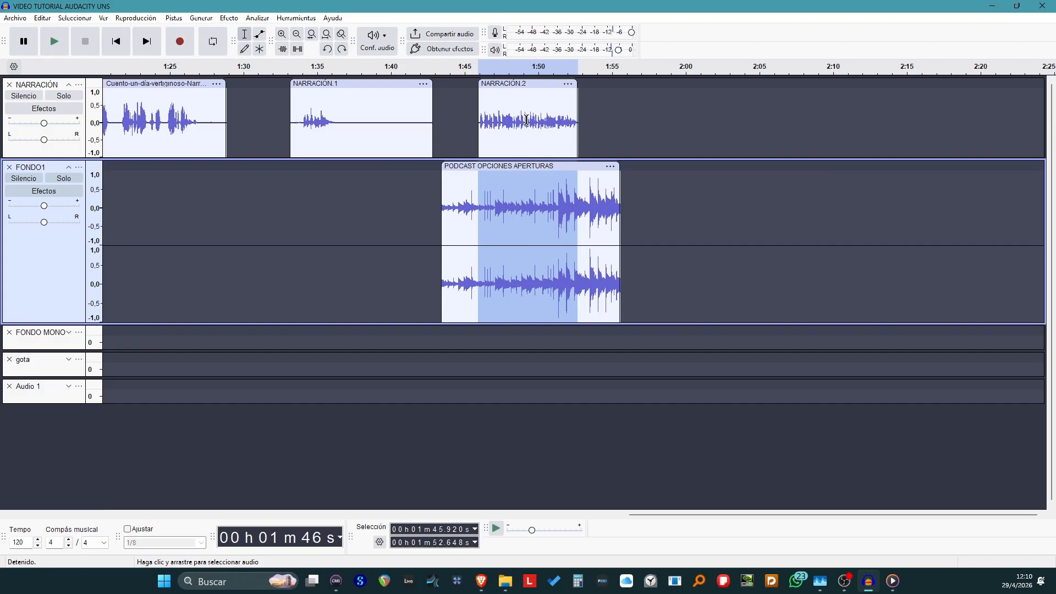
pyautogui.click(228, 19)
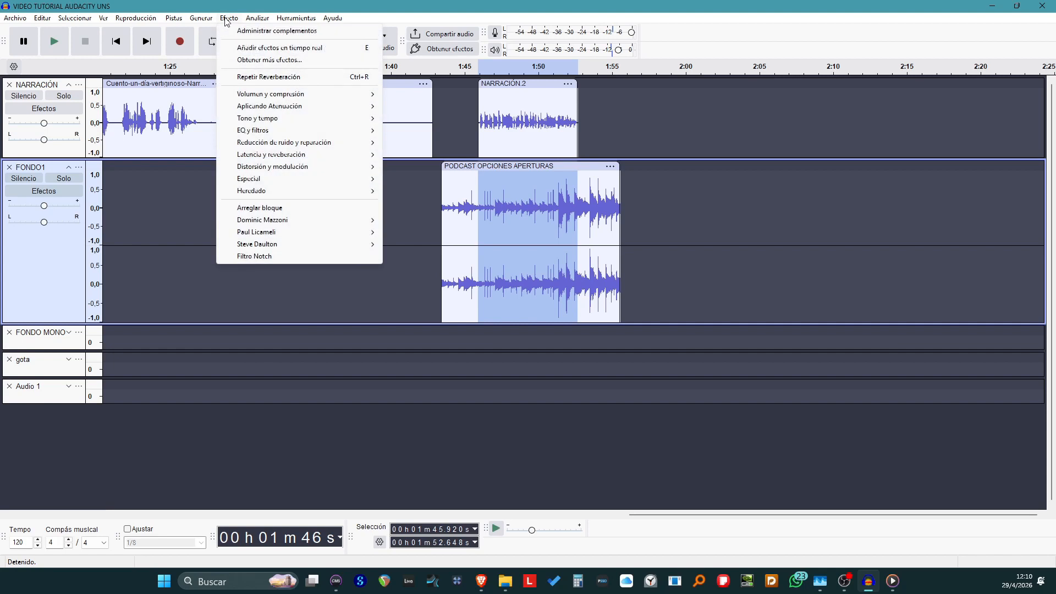
pyautogui.moveTo(244, 96)
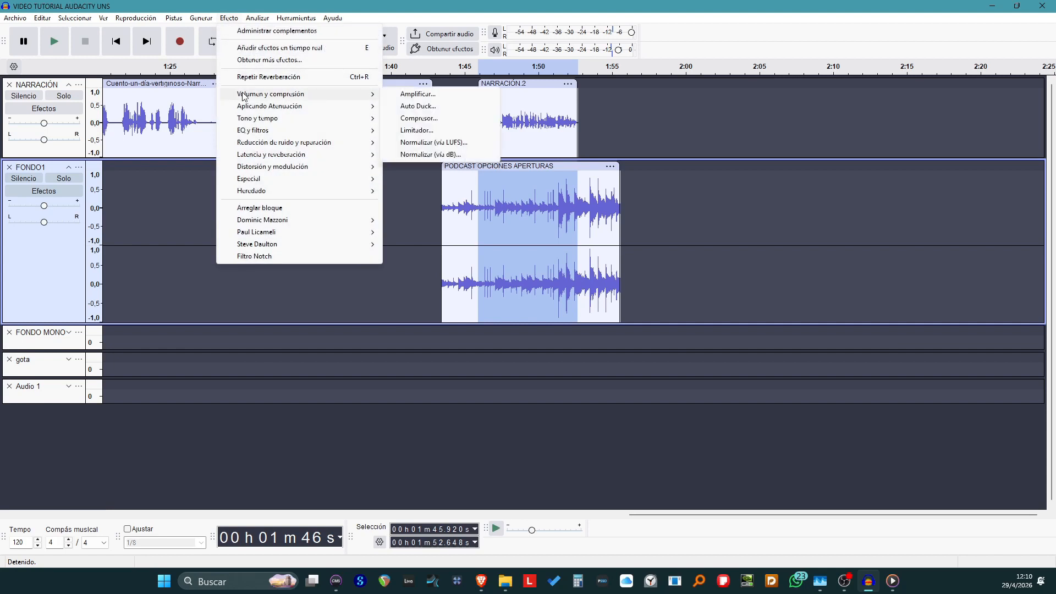
pyautogui.click(404, 110)
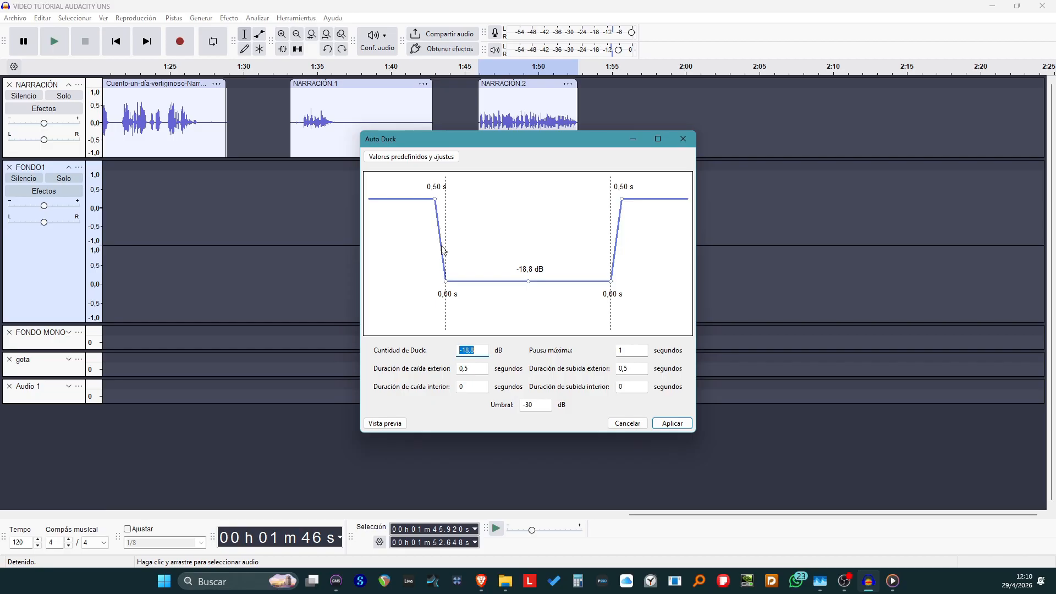
# - Try Auto Duck on the selected music with a duck amount of -12,4 dB, preview it and cancel the effect
pyautogui.moveTo(531, 283); pyautogui.dragTo(539, 258)
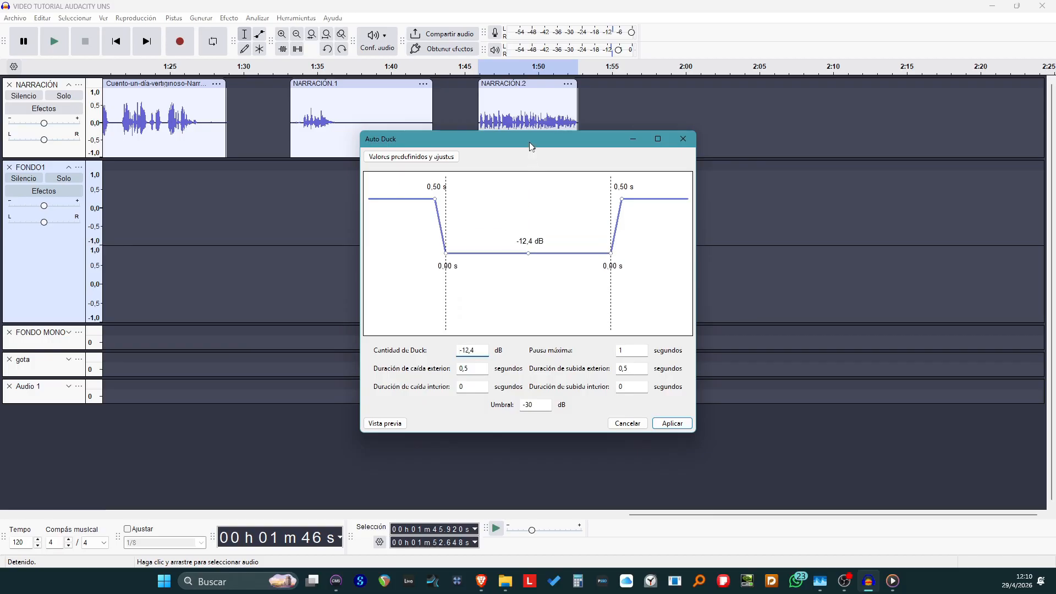
pyautogui.moveTo(530, 147); pyautogui.dragTo(825, 156)
pyautogui.click(694, 434)
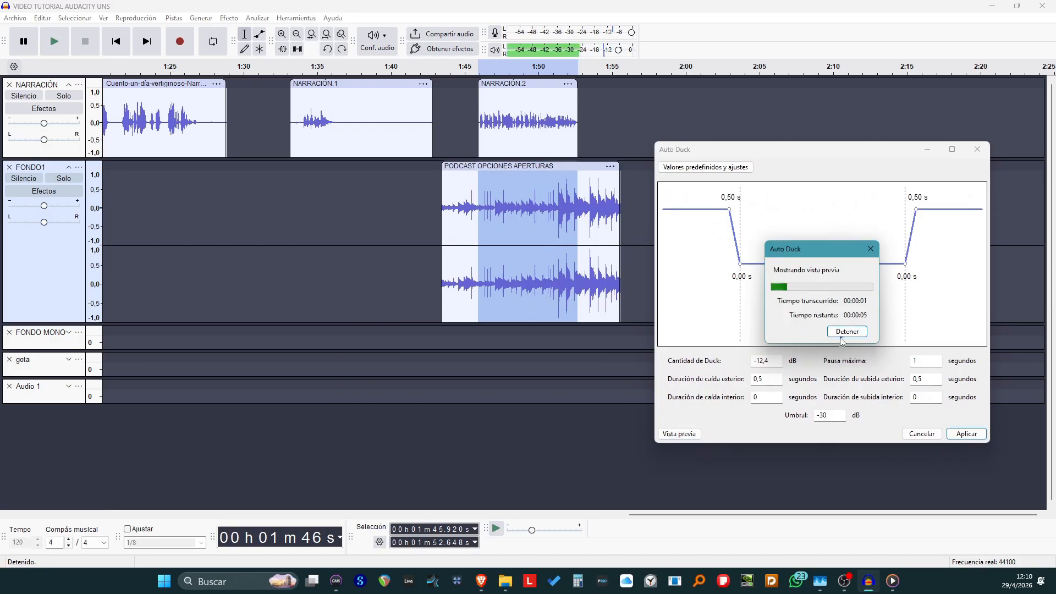
pyautogui.click(871, 251)
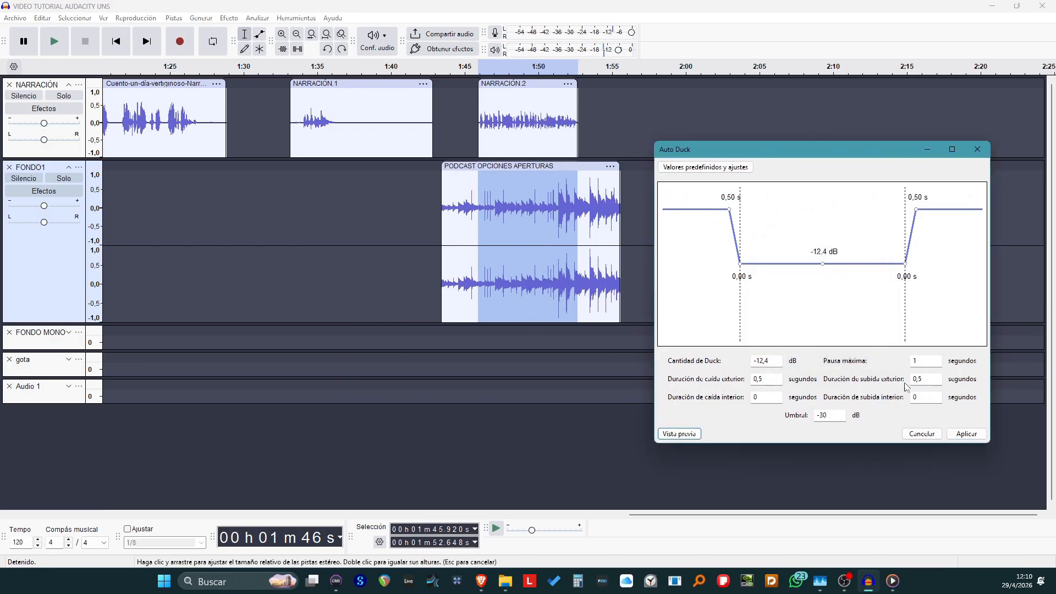
pyautogui.click(922, 434)
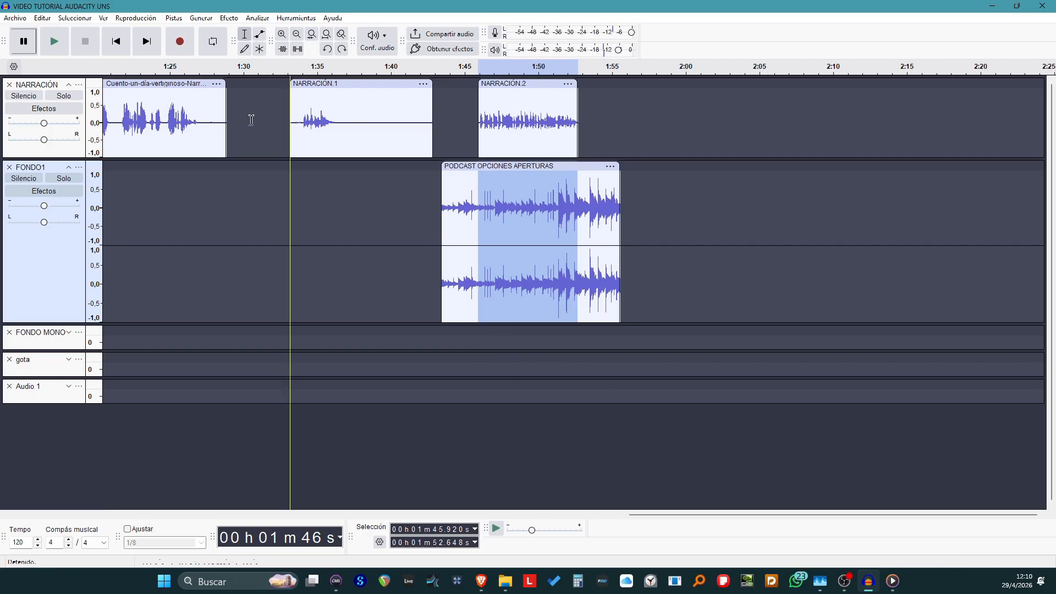
# - Move the NARRACIÓN track below FONDO1 and back above it
pyautogui.click(55, 85)
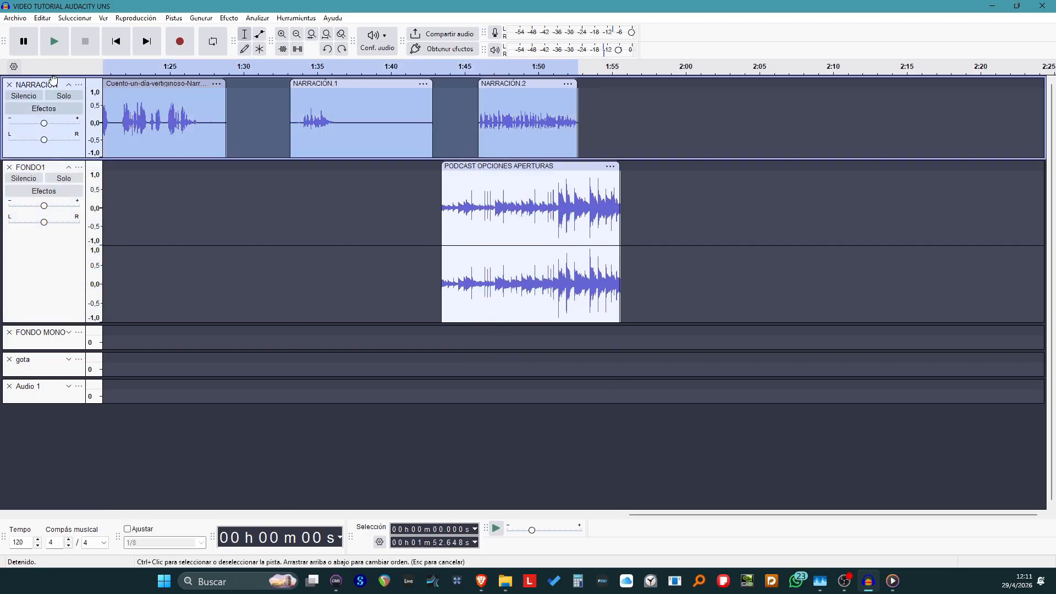
pyautogui.moveTo(33, 178); pyautogui.dragTo(52, 247)
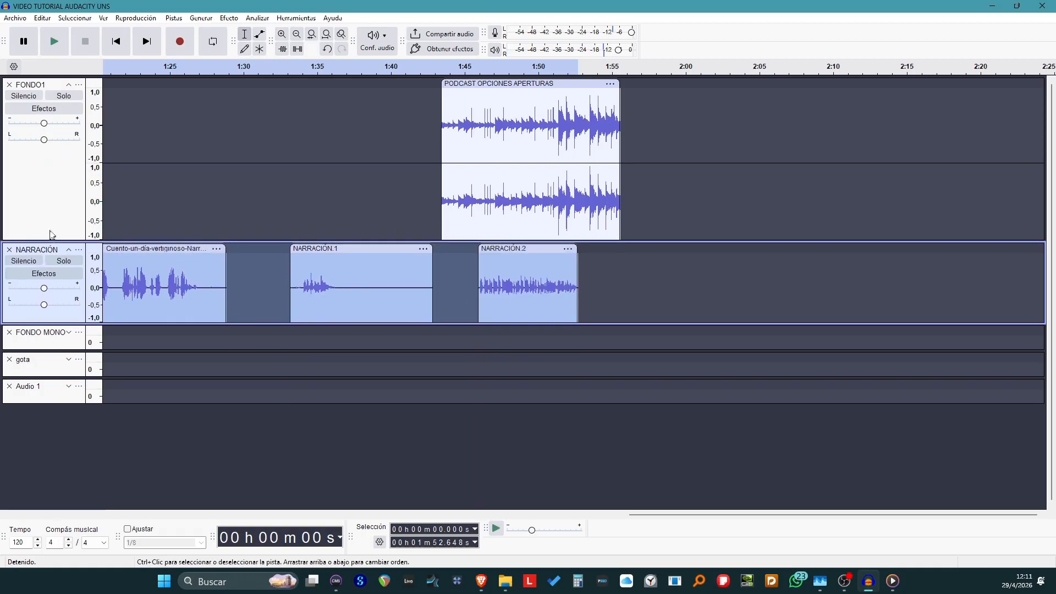
pyautogui.moveTo(53, 251); pyautogui.dragTo(73, 83)
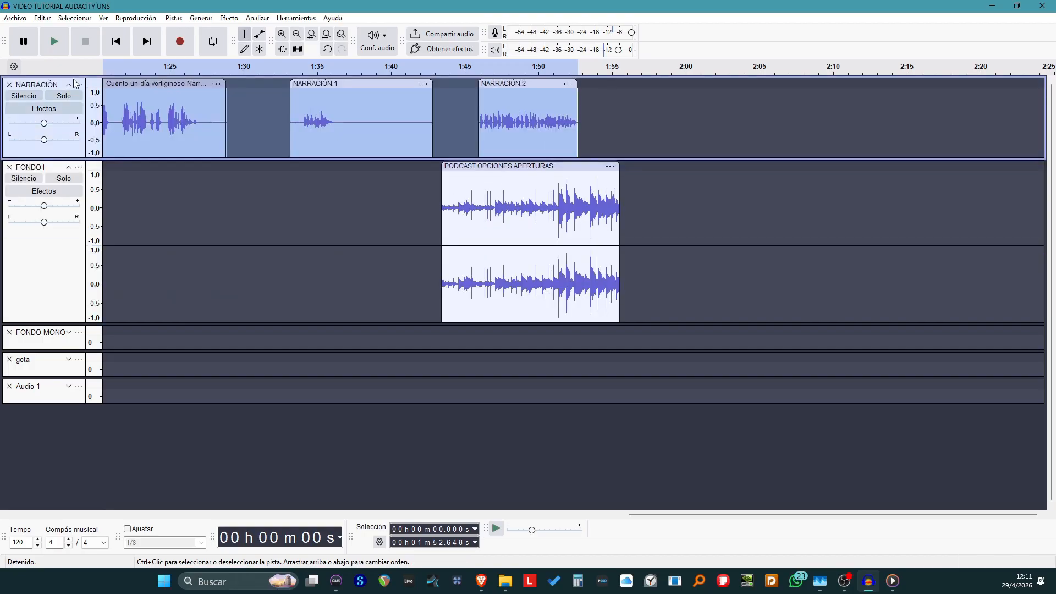
# - Move the NARRACIÓN.2 clip to the FONDO MONO track and select the FONDO1 music above it, from about 1:45.96 to 1:52.69
pyautogui.click(602, 94)
pyautogui.moveTo(522, 83); pyautogui.dragTo(519, 333)
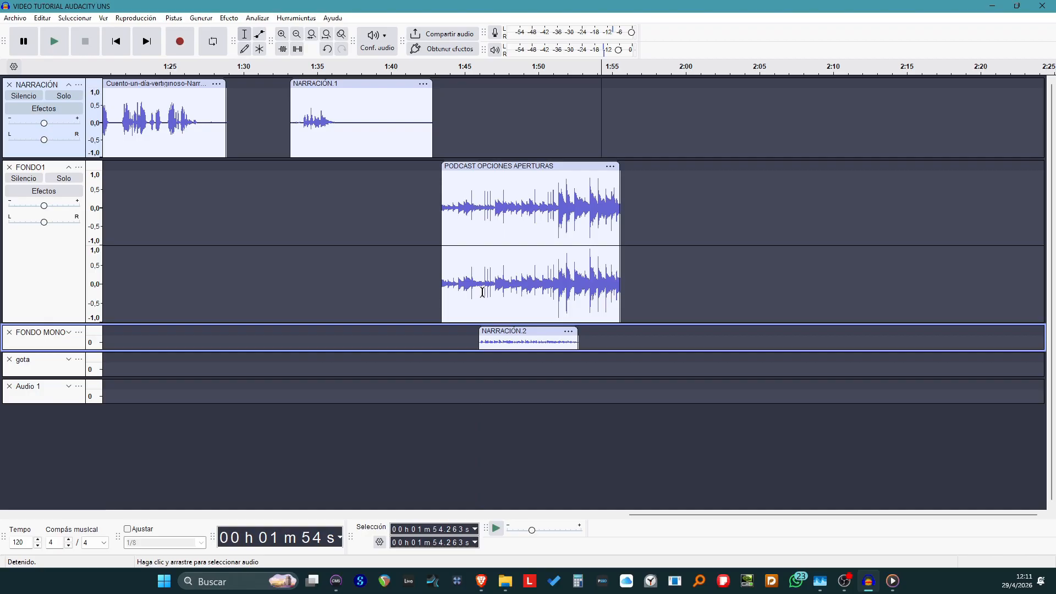
pyautogui.moveTo(480, 280); pyautogui.dragTo(579, 284)
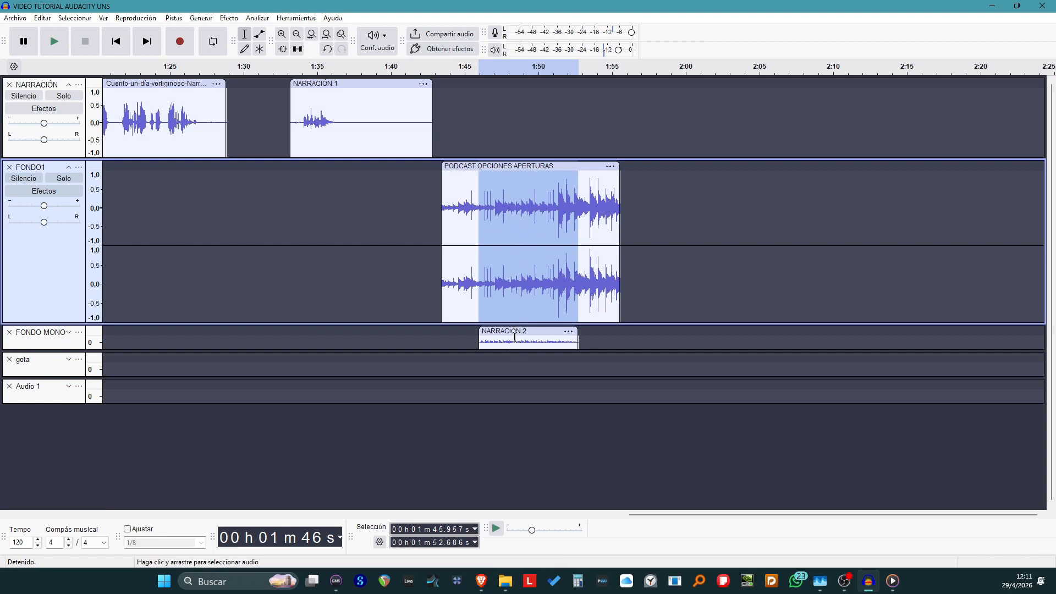
# - Try Auto Duck on the selected FONDO1 music with a duck amount of -7,8 dB and undo it
pyautogui.click(210, 18)
pyautogui.click(211, 19)
pyautogui.click(228, 18)
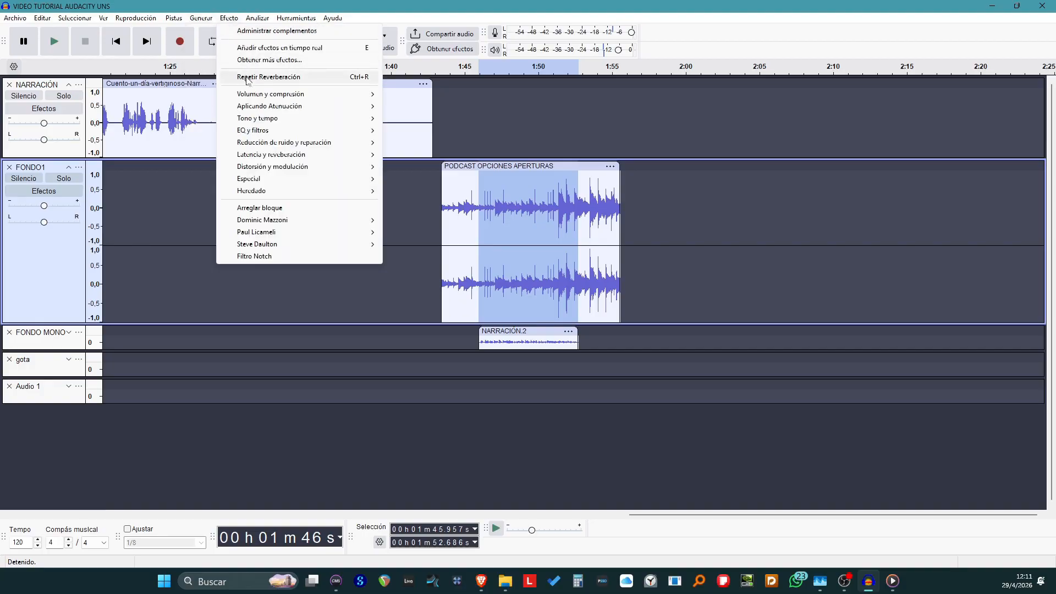
pyautogui.moveTo(249, 94)
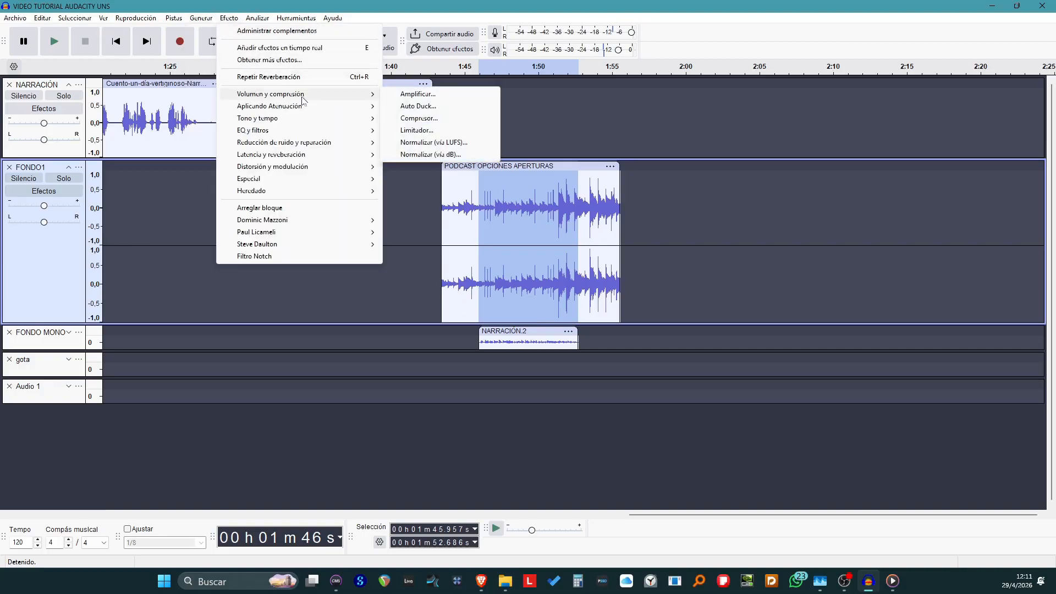
pyautogui.click(416, 106)
pyautogui.moveTo(510, 141); pyautogui.dragTo(203, 93)
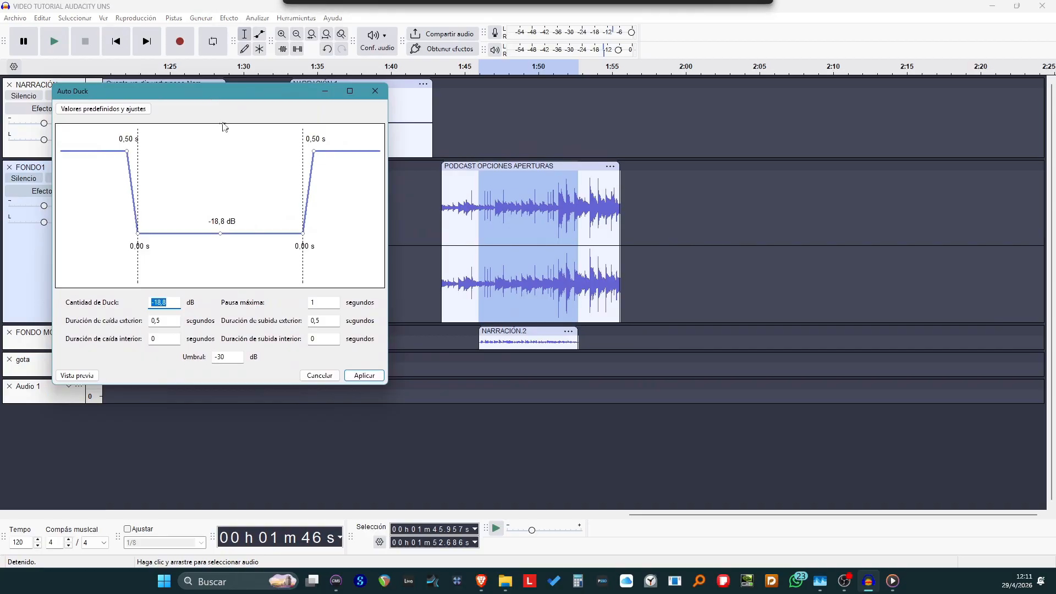
pyautogui.moveTo(225, 234); pyautogui.dragTo(231, 189)
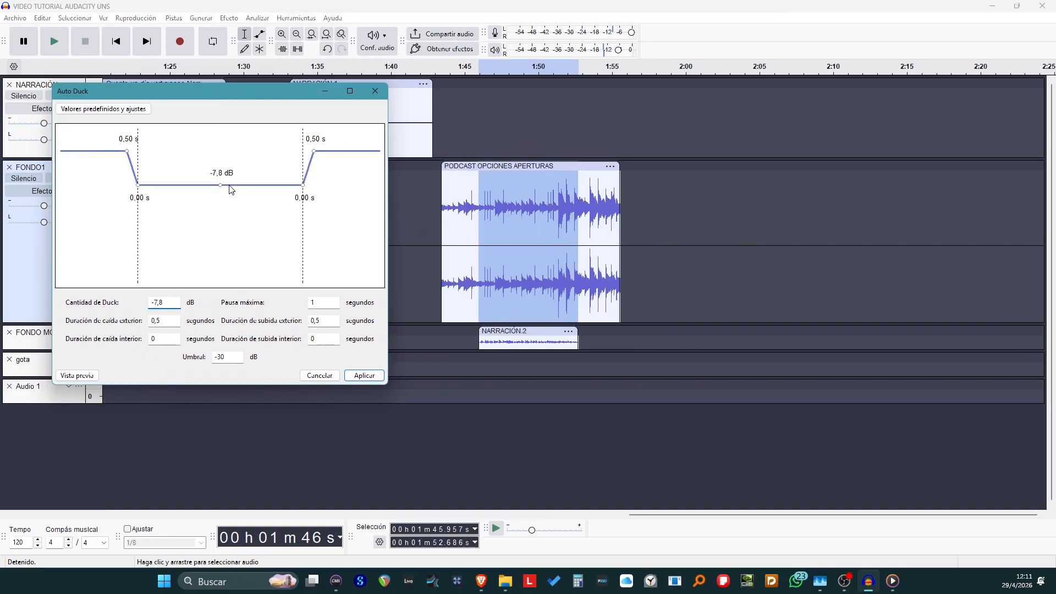
pyautogui.click(365, 376)
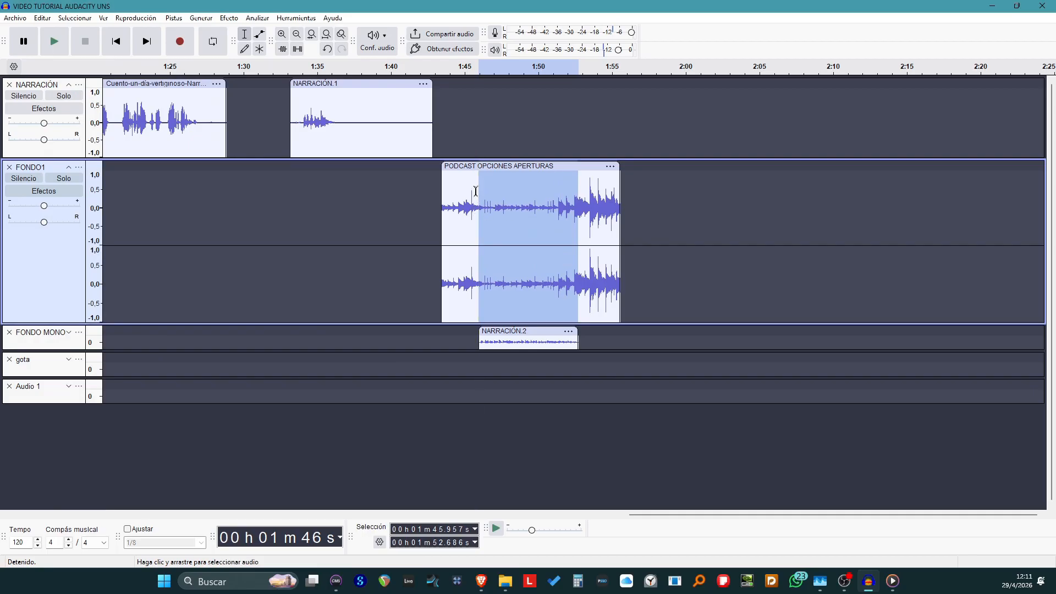
pyautogui.click(447, 70)
pyautogui.click(327, 52)
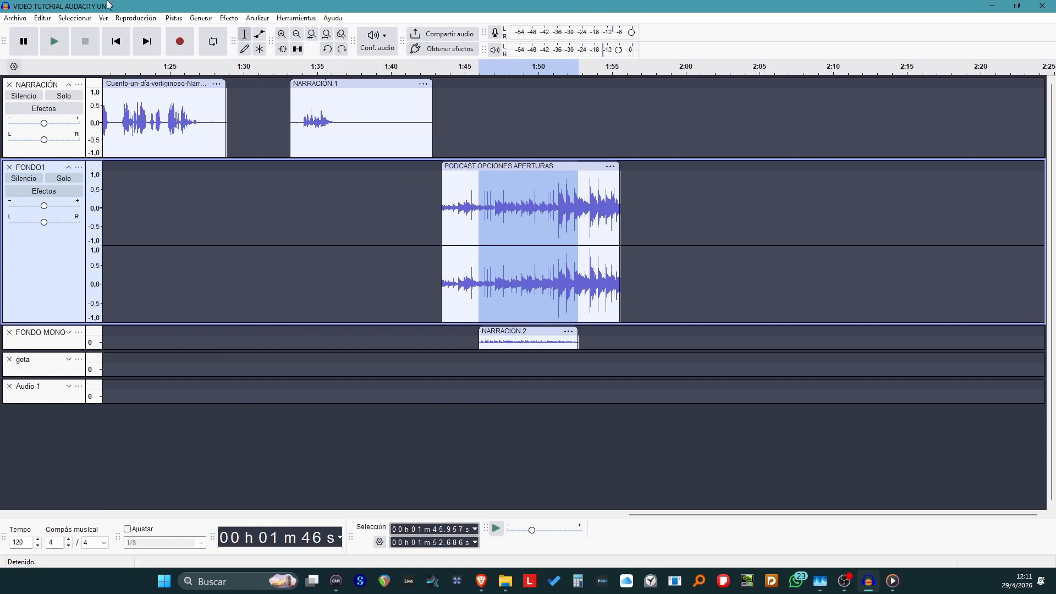
# - Apply Auto Duck to the selected FONDO1 music with a much deeper duck amount than -7,8 dB and listen from about 1:43
pyautogui.click(228, 18)
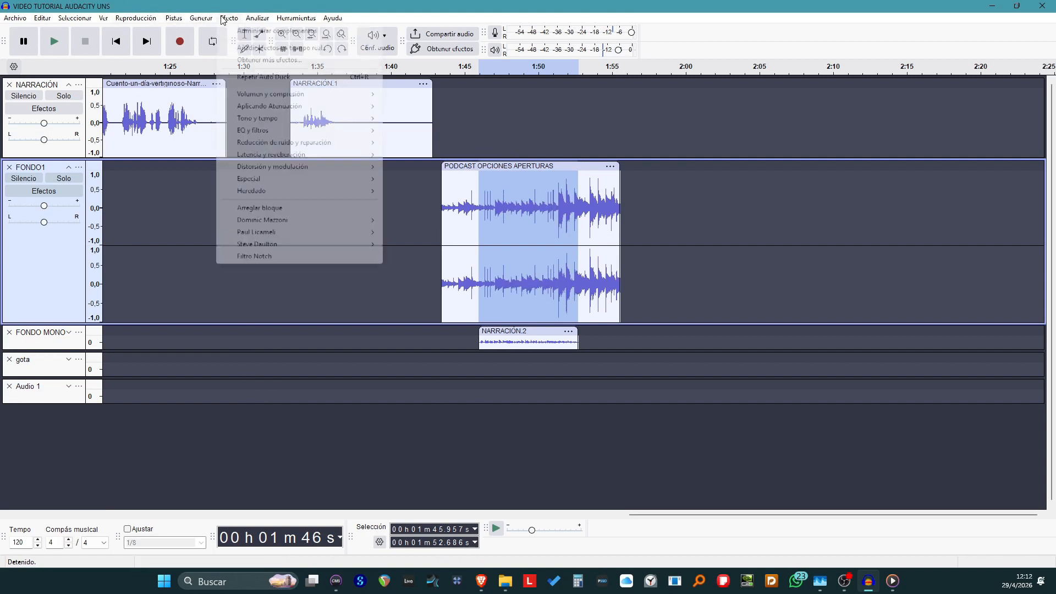
pyautogui.moveTo(257, 97)
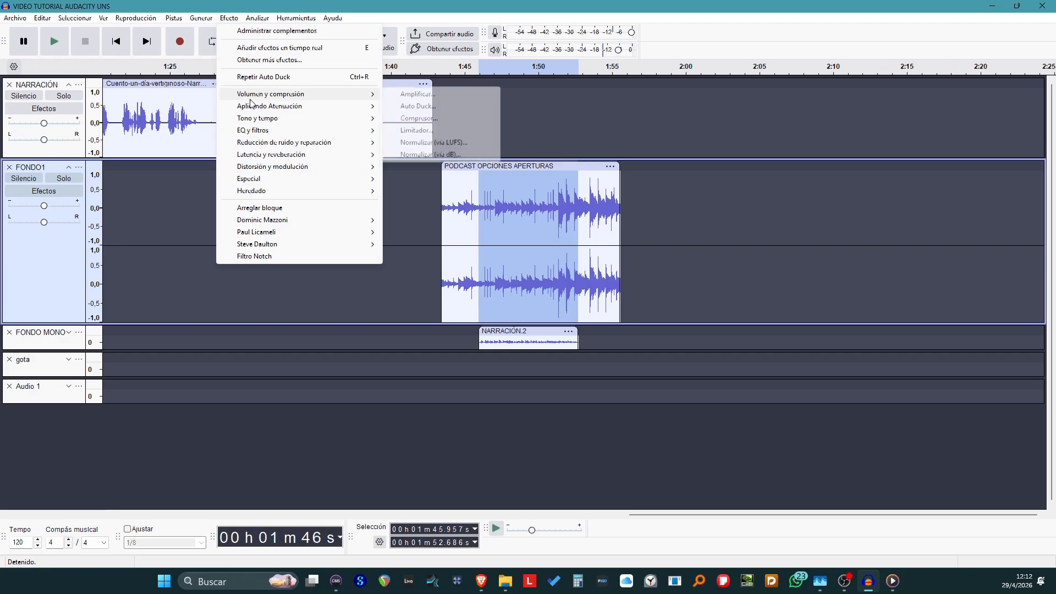
pyautogui.click(418, 107)
pyautogui.moveTo(529, 235); pyautogui.dragTo(529, 284)
pyautogui.moveTo(506, 143); pyautogui.dragTo(203, 125)
pyautogui.click(378, 410)
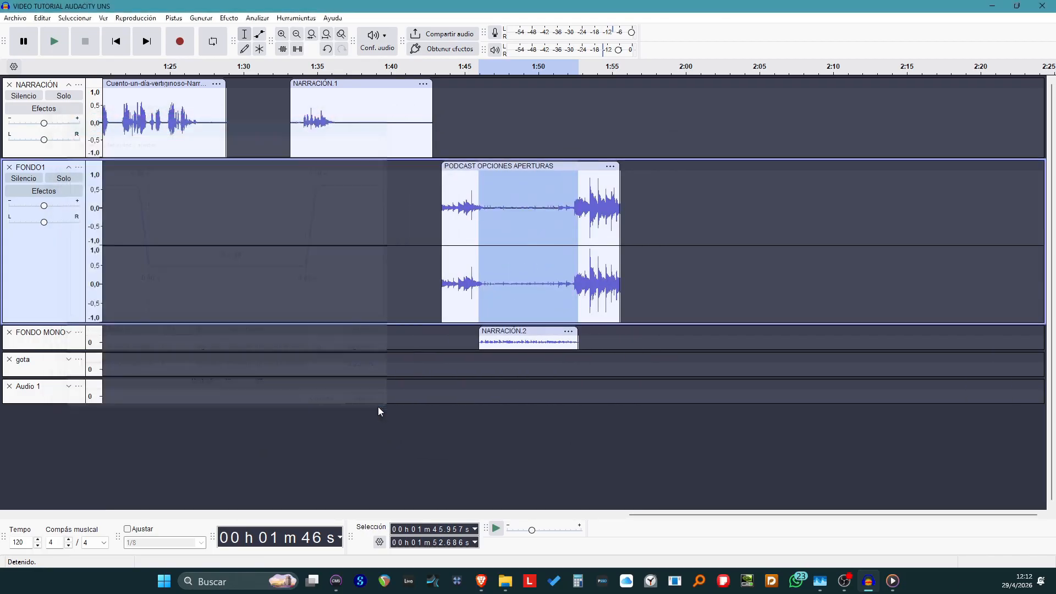
pyautogui.click(438, 120)
pyautogui.press('space')
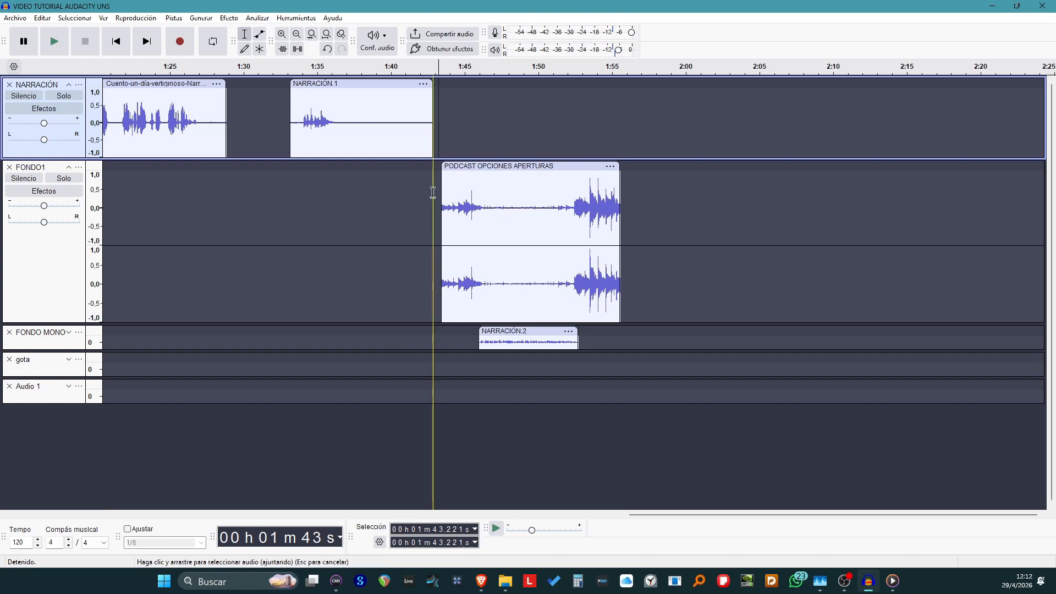
# - Fade in the beginning of the PODCAST OPCIONES APERTURAS music, from about 1:43.2 to 1:44.5
pyautogui.moveTo(438, 222); pyautogui.dragTo(457, 221)
pyautogui.click(229, 18)
pyautogui.moveTo(285, 97)
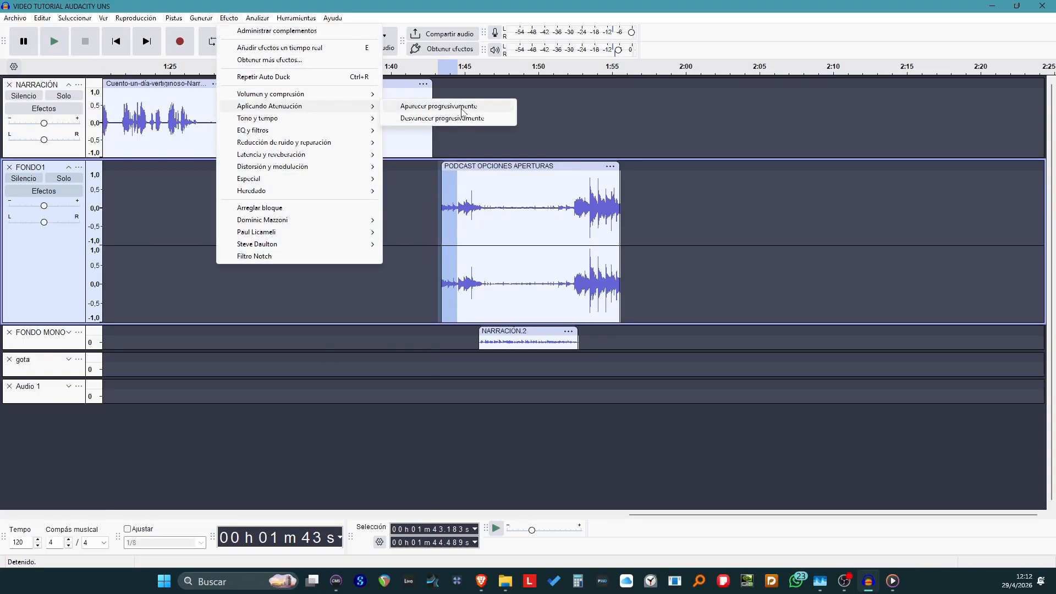
pyautogui.click(461, 108)
# - Fade out the end of the FONDO1 music from about 1:53.7 and return the NARRACIÓN.2 clip to the NARRACIÓN track
pyautogui.moveTo(627, 183); pyautogui.dragTo(594, 188)
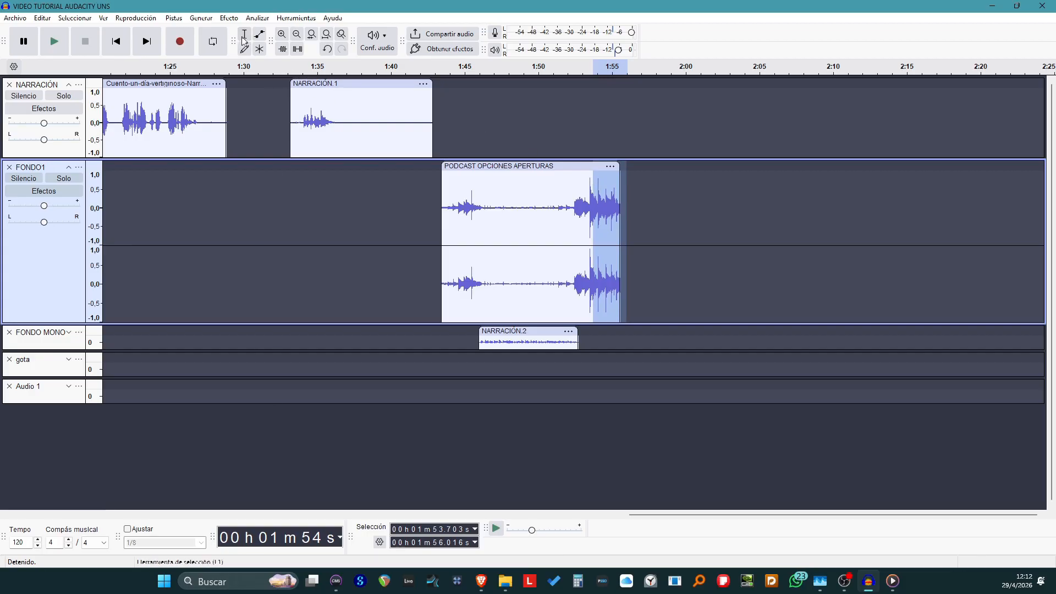
pyautogui.click(228, 18)
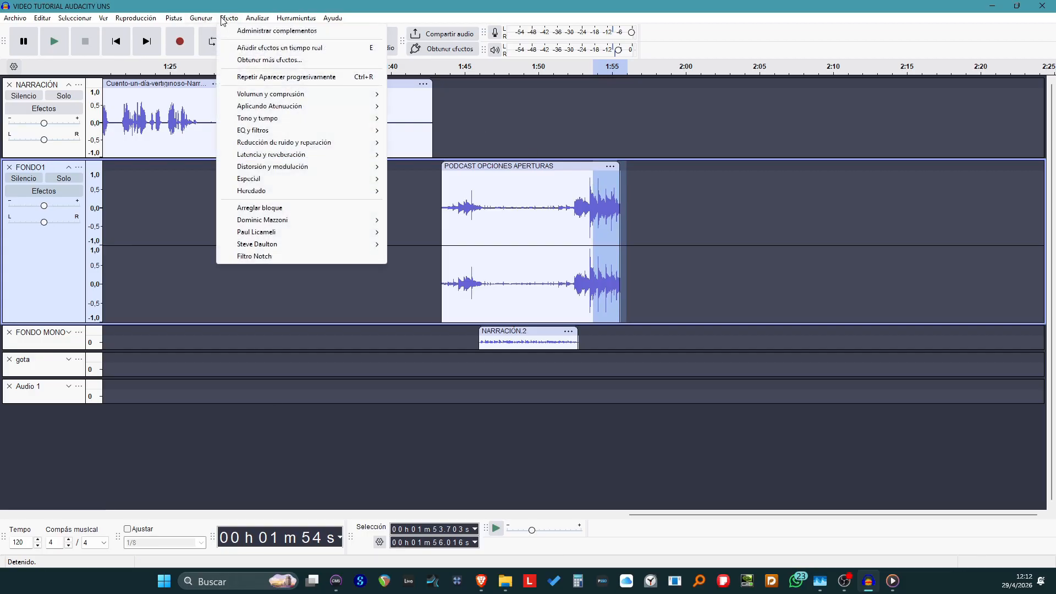
pyautogui.moveTo(258, 94)
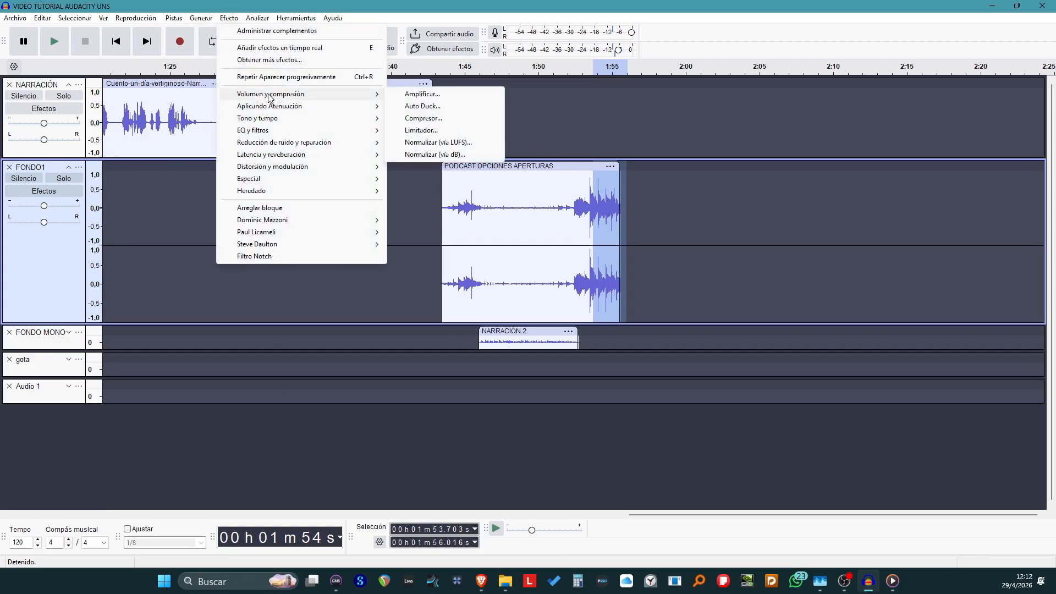
pyautogui.moveTo(293, 110)
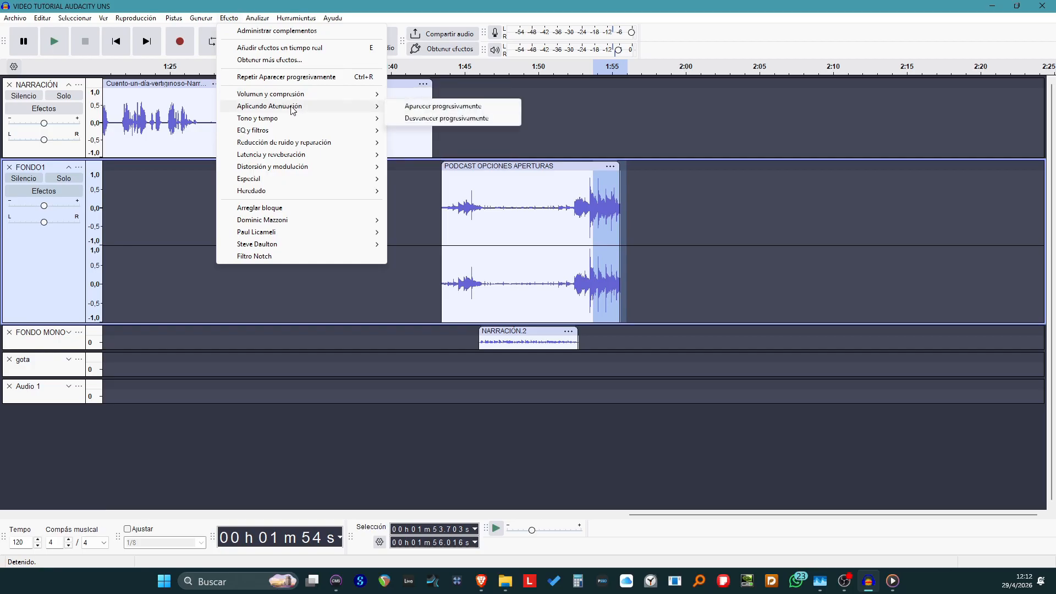
pyautogui.click(410, 120)
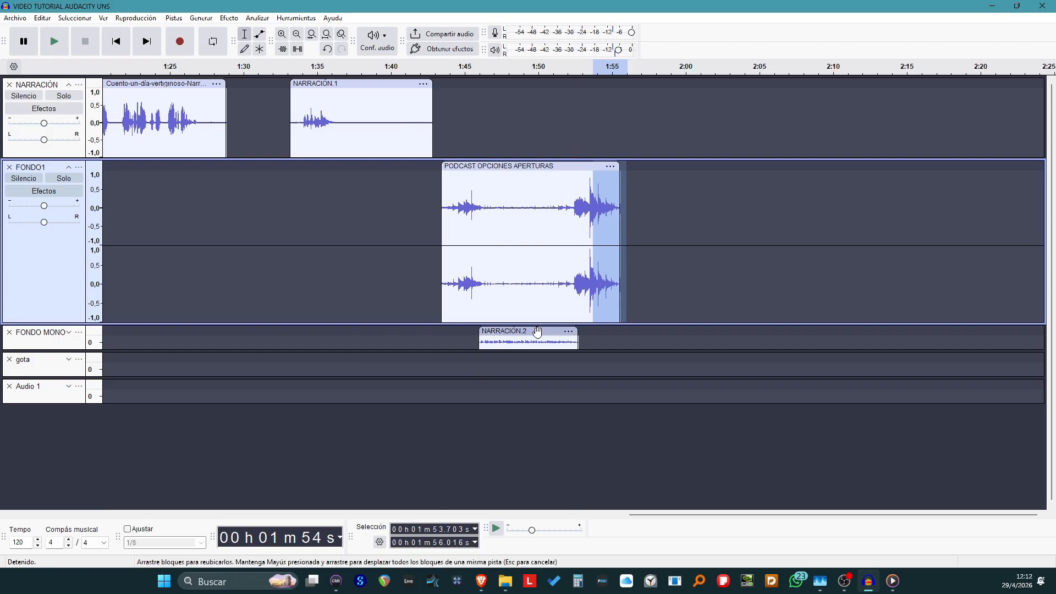
pyautogui.moveTo(538, 332); pyautogui.dragTo(535, 112)
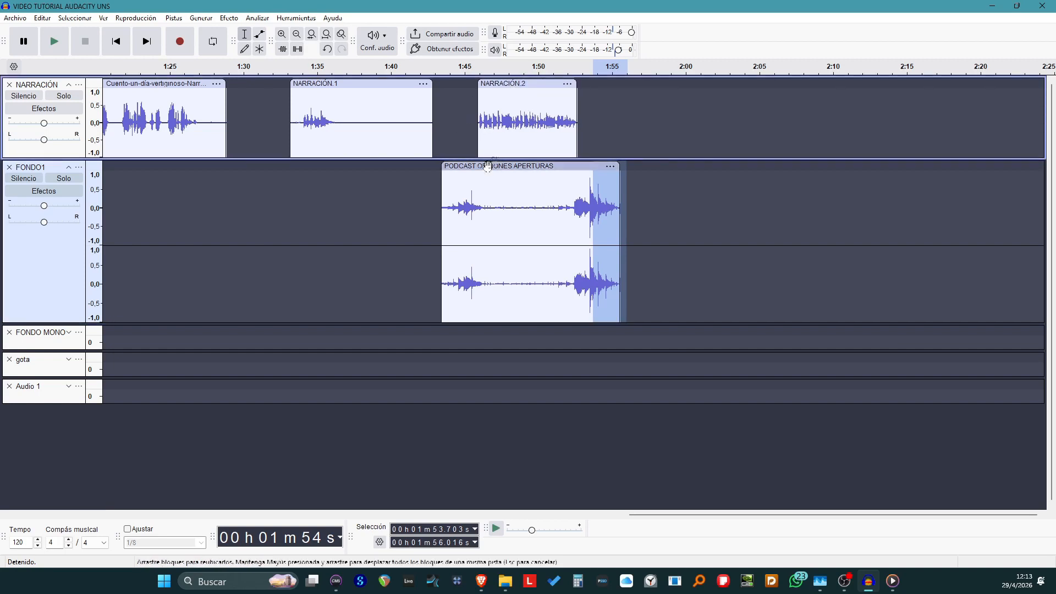
# - Select the clips on all tracks and shift them together about 16 seconds later to free space at the project's start
pyautogui.scroll(-5, 376, 239)
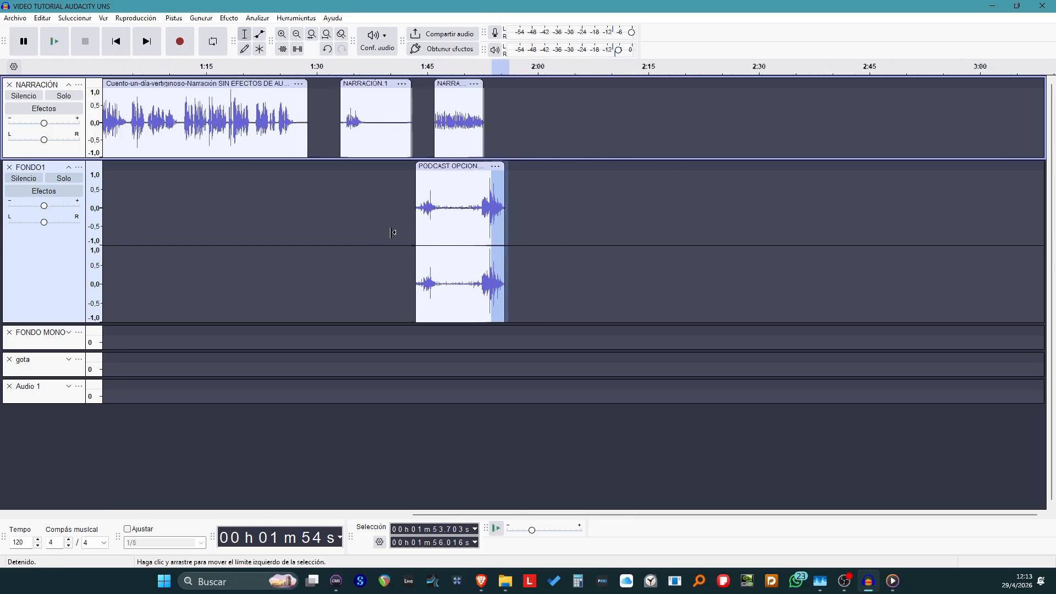
pyautogui.hscroll(-5, 385, 233)
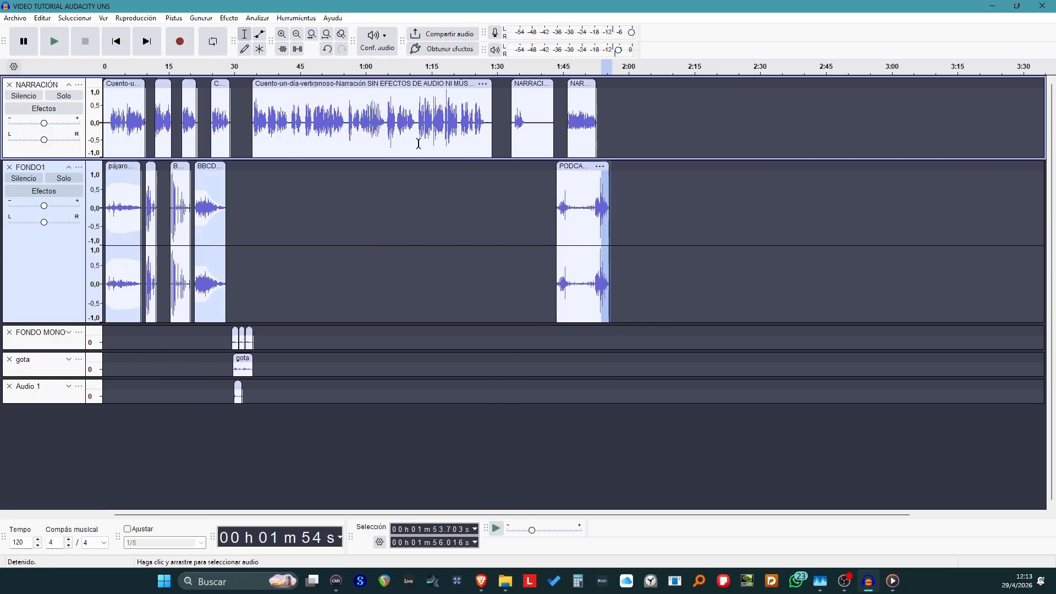
pyautogui.moveTo(674, 127); pyautogui.dragTo(100, 405)
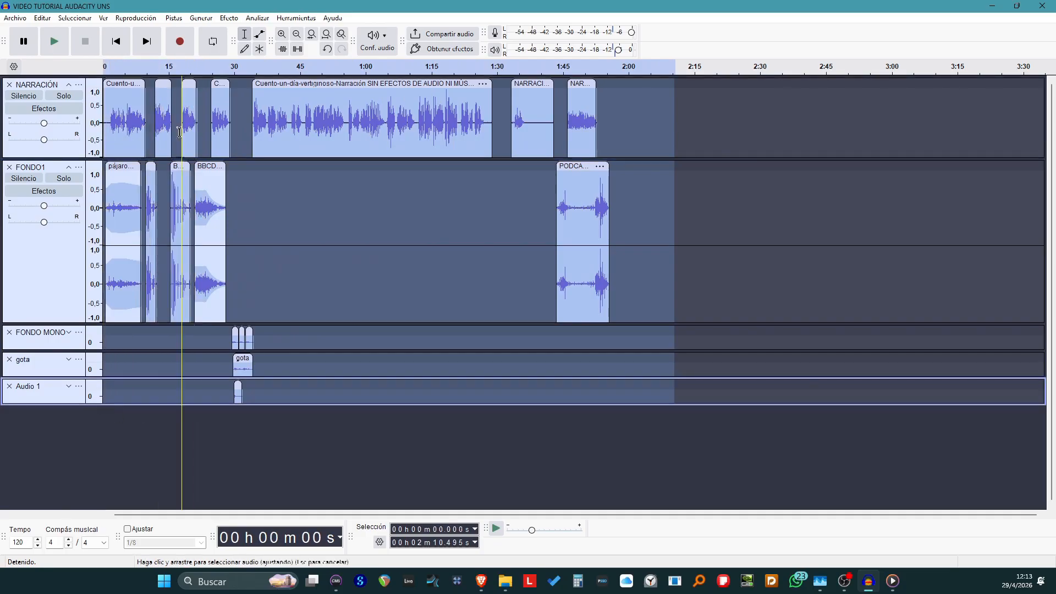
pyautogui.moveTo(132, 91); pyautogui.dragTo(203, 98)
pyautogui.click(721, 115)
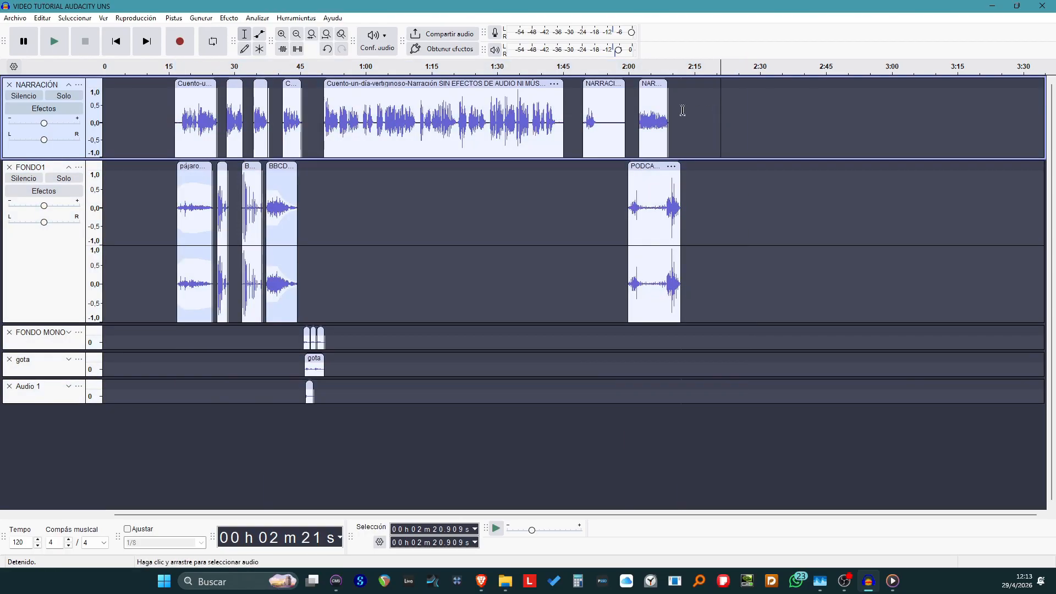
# - Select the final narration clip and its ducked music together and move both before the story, with the music starting at about 0:04.3
pyautogui.click(651, 82)
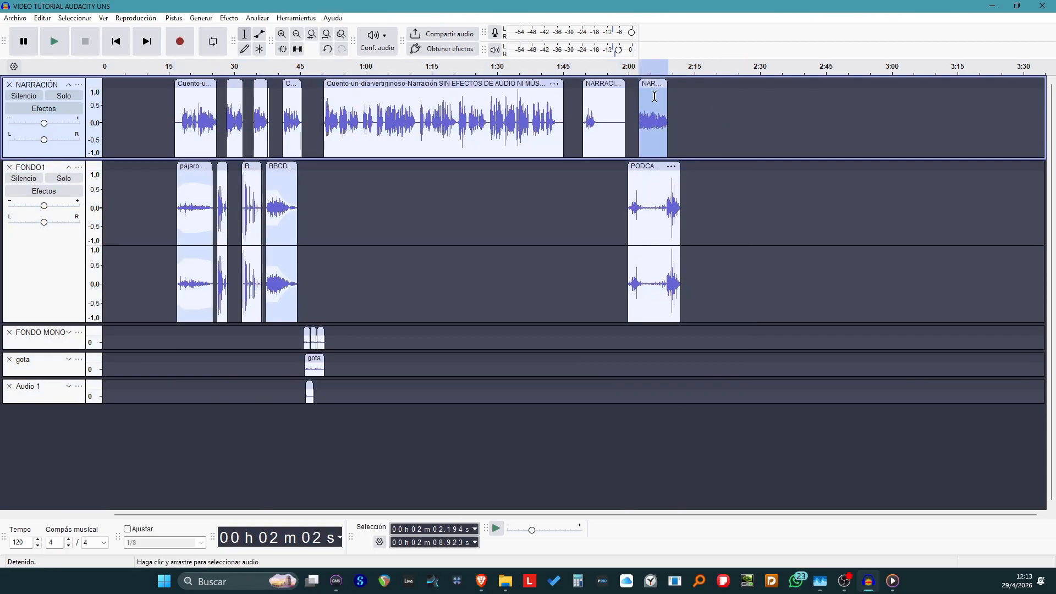
pyautogui.click(660, 165)
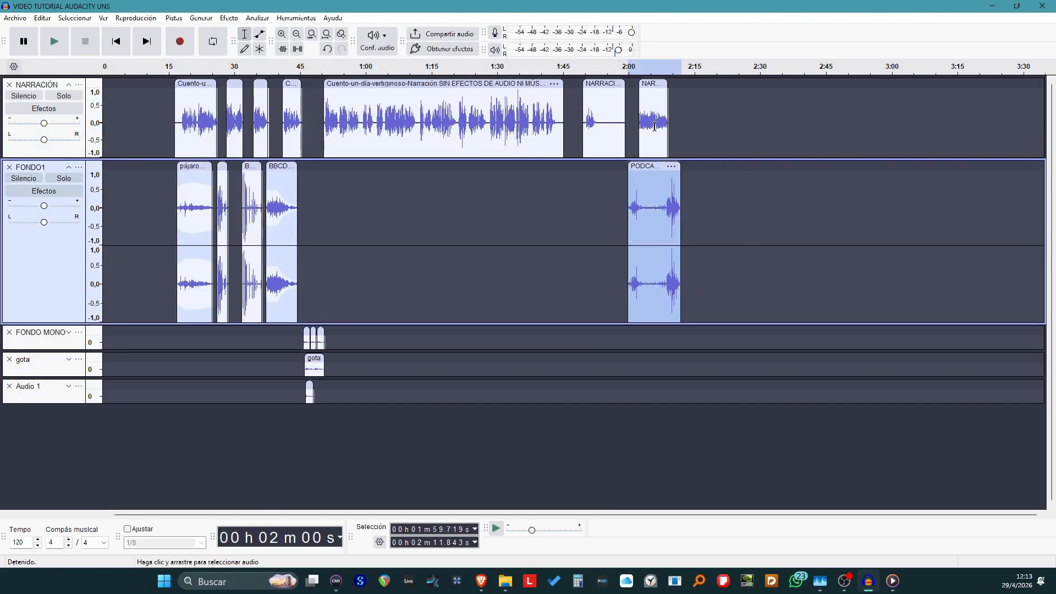
pyautogui.click(654, 83)
pyautogui.moveTo(728, 201); pyautogui.dragTo(629, 132)
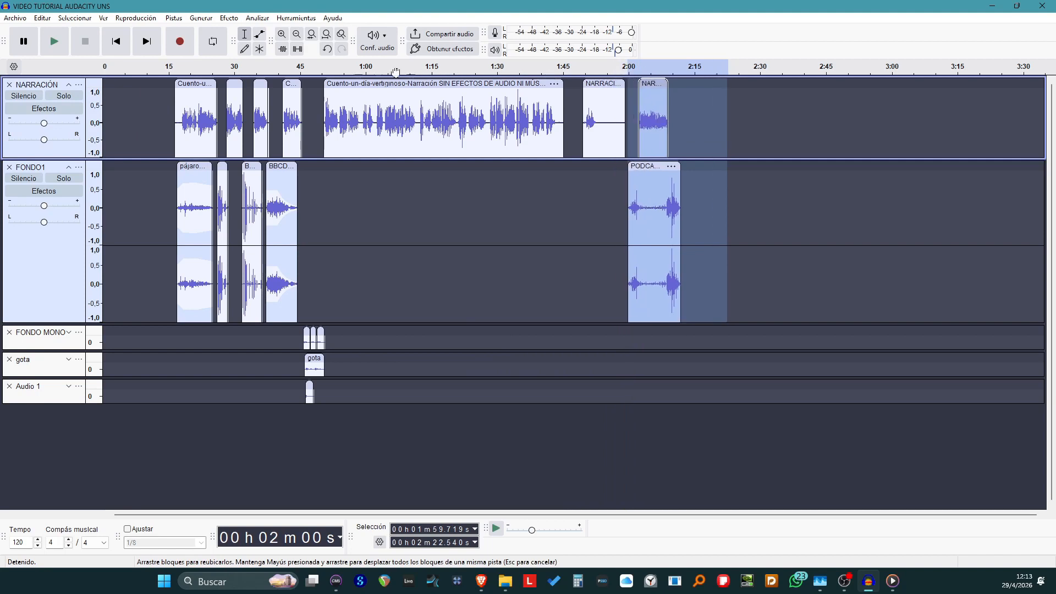
pyautogui.moveTo(211, 92); pyautogui.dragTo(151, 93)
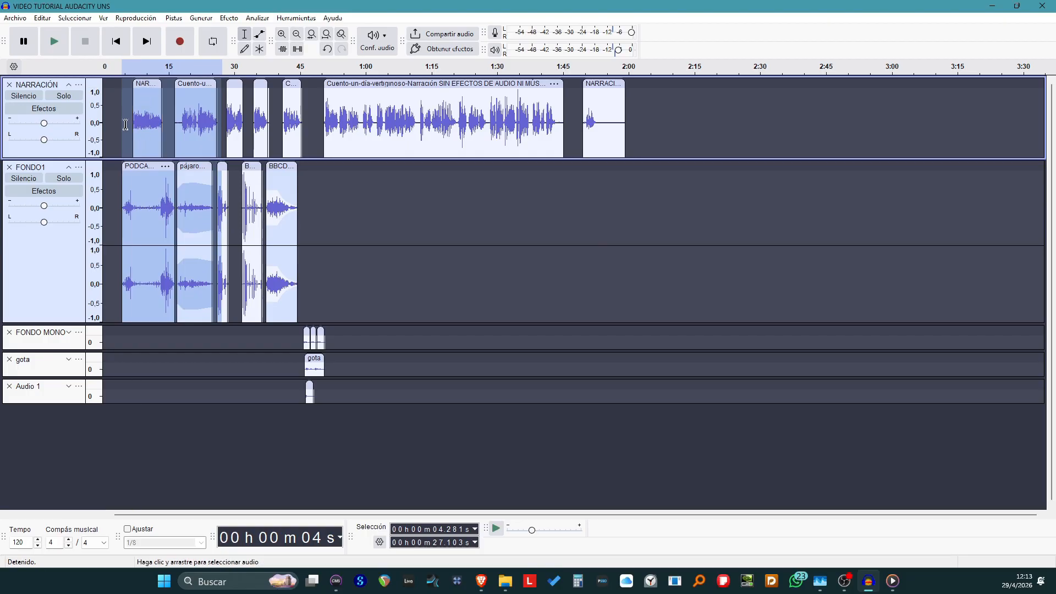
# - Play the rearranged project from about 0:03.4 to listen to the intro and the story
pyautogui.click(119, 119)
pyautogui.click(117, 67)
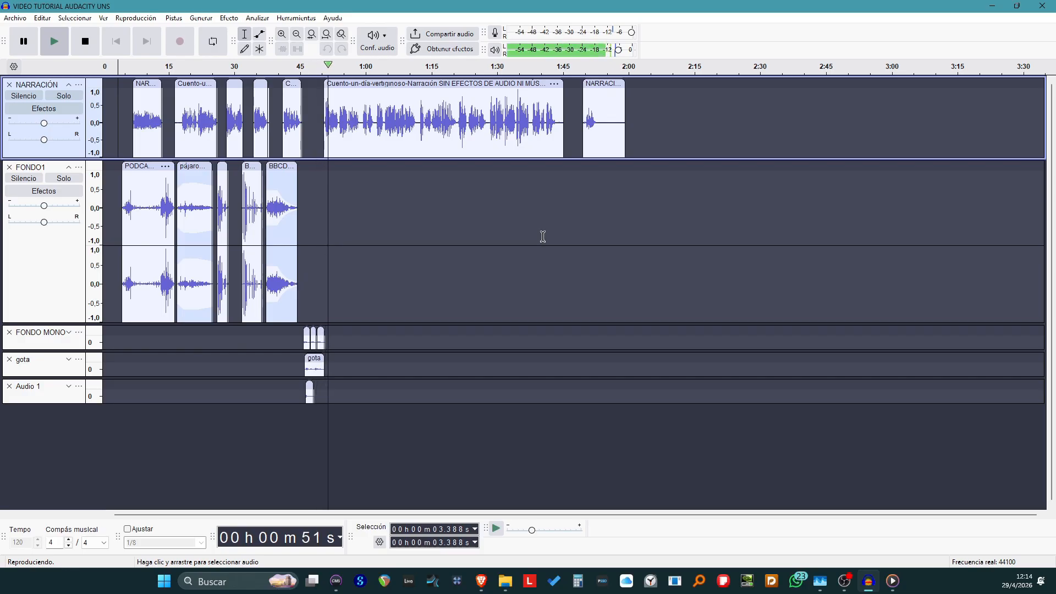
# - Stop the project playback and look through the available effect categories, including Distorsión y modulación, without applying any
pyautogui.press('space')
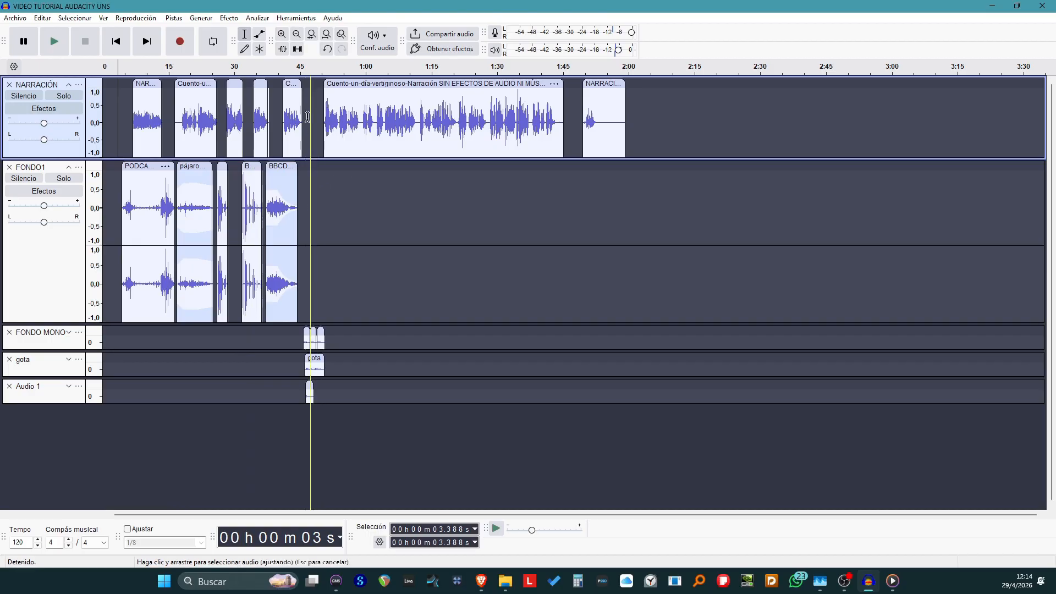
pyautogui.click(224, 18)
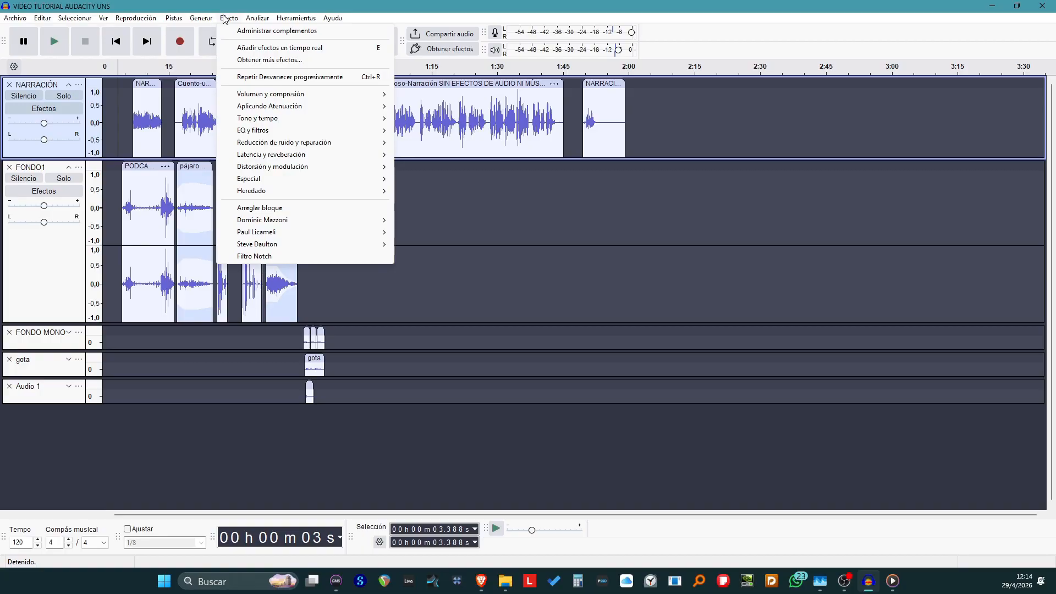
pyautogui.moveTo(268, 158)
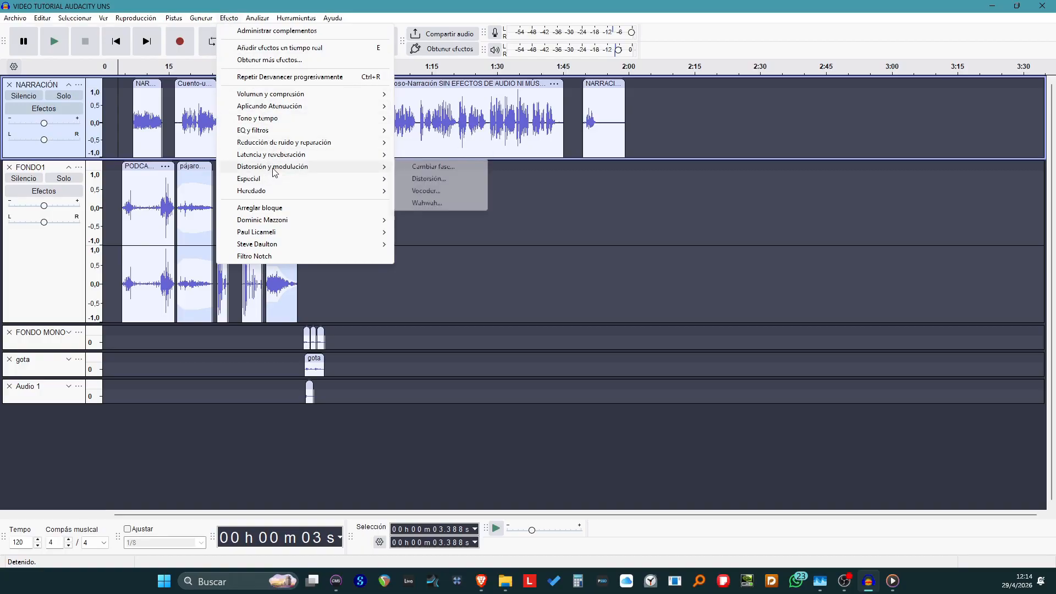
pyautogui.click(402, 318)
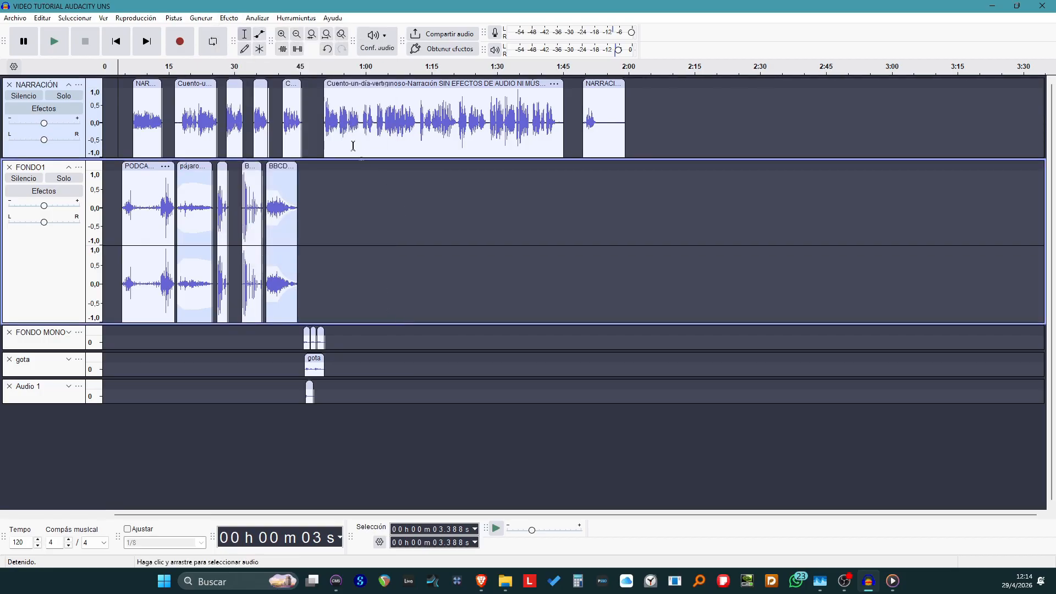
# - Preview Recorte fuerte distortion with drive 63 and make-up gain 66 on the narration from about 0:53.6 to 0:56.2, and cancel the effect
pyautogui.moveTo(338, 117); pyautogui.dragTo(350, 116)
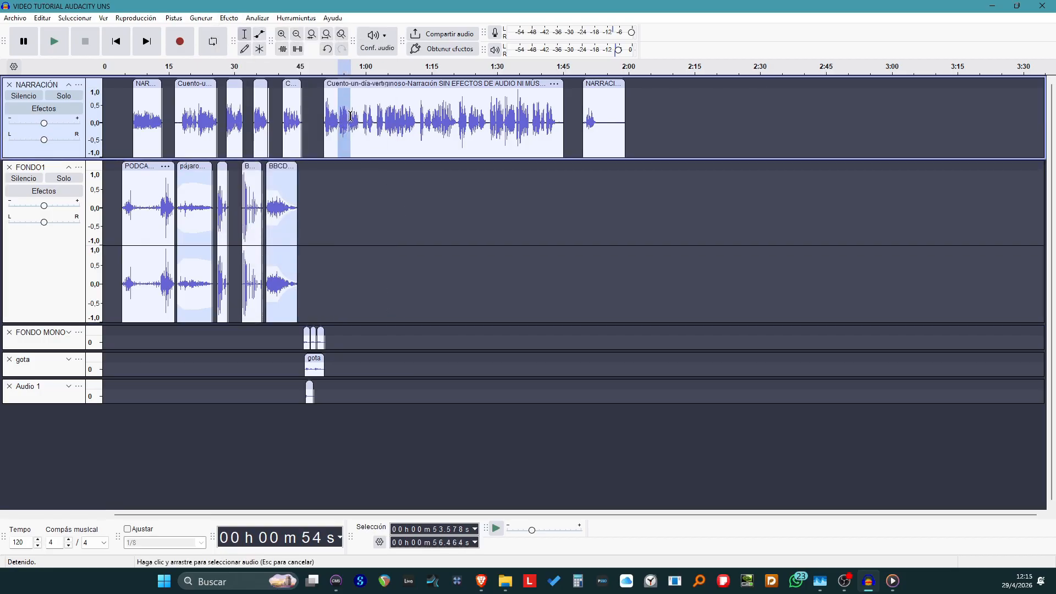
pyautogui.click(229, 18)
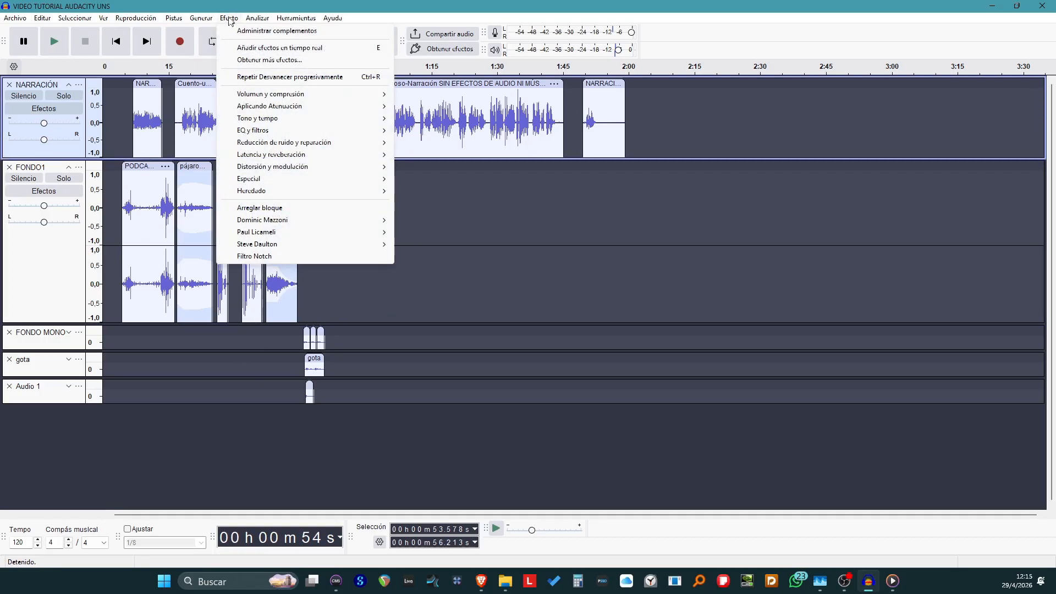
pyautogui.moveTo(268, 168)
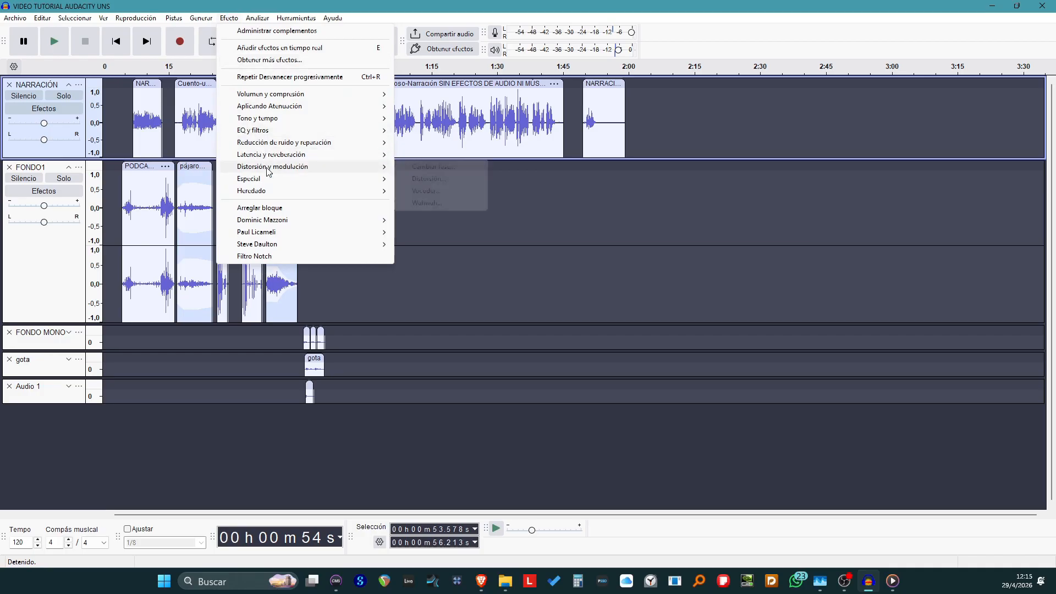
pyautogui.click(429, 178)
pyautogui.click(415, 375)
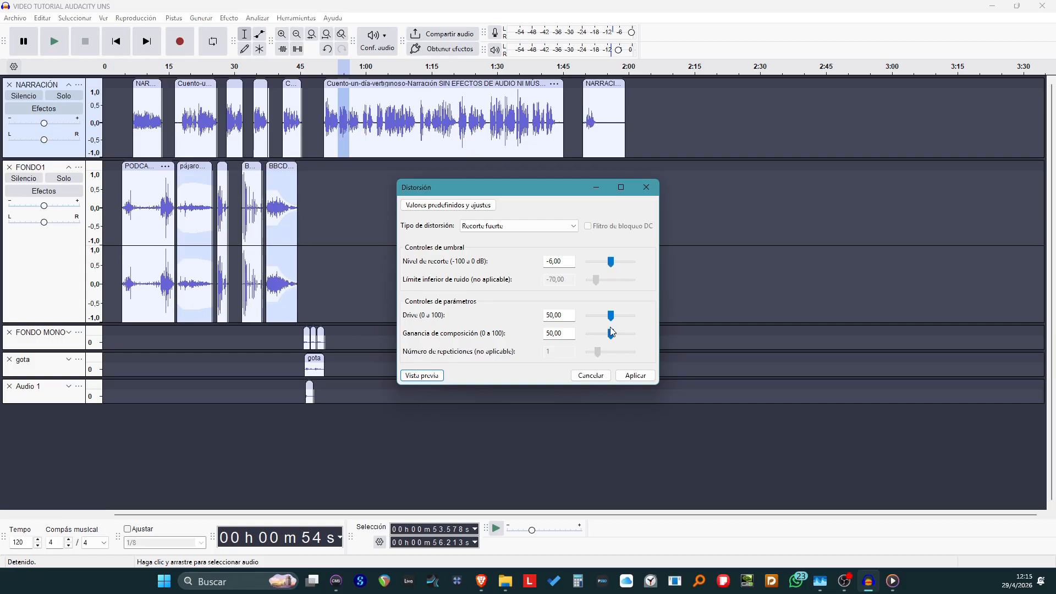
pyautogui.moveTo(612, 323); pyautogui.dragTo(617, 323)
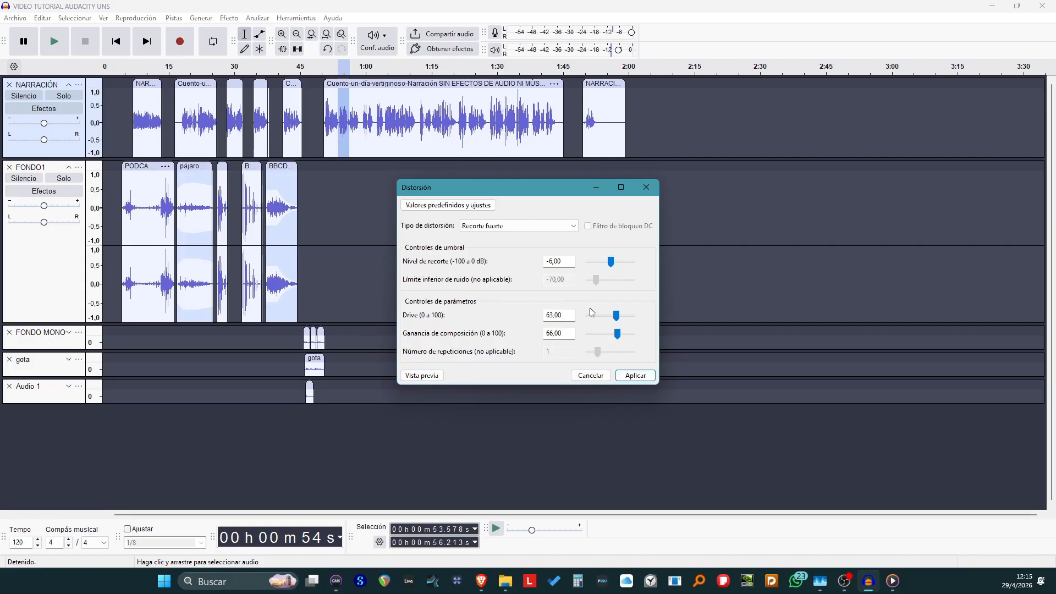
pyautogui.click(424, 376)
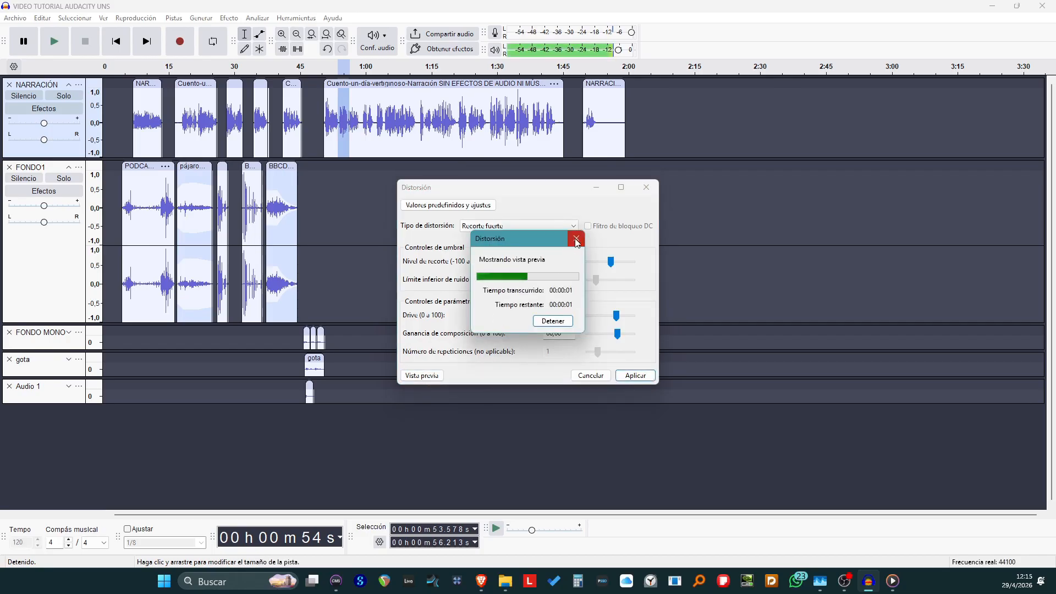
pyautogui.click(591, 375)
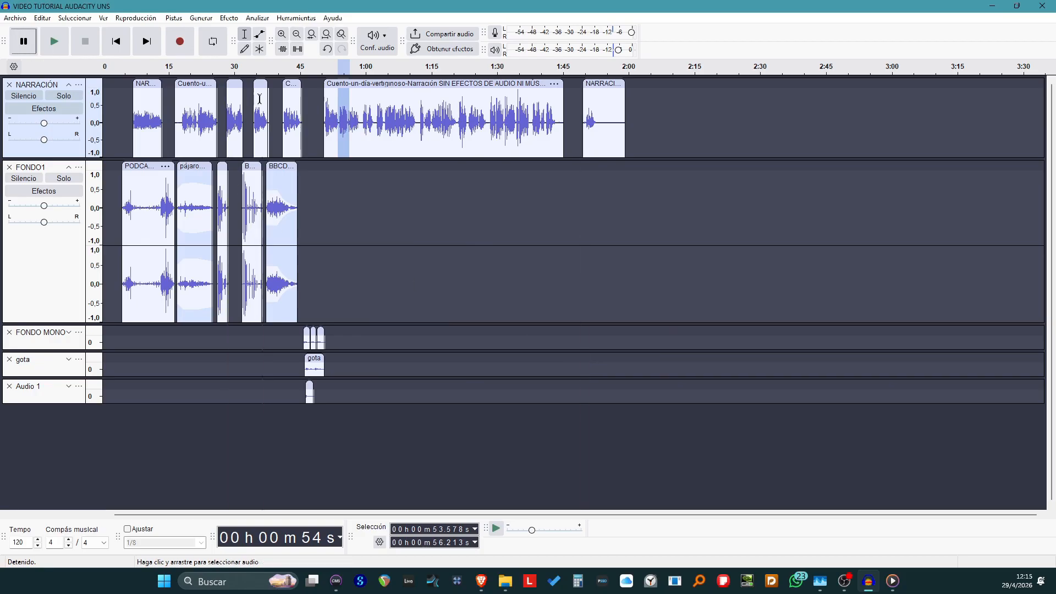